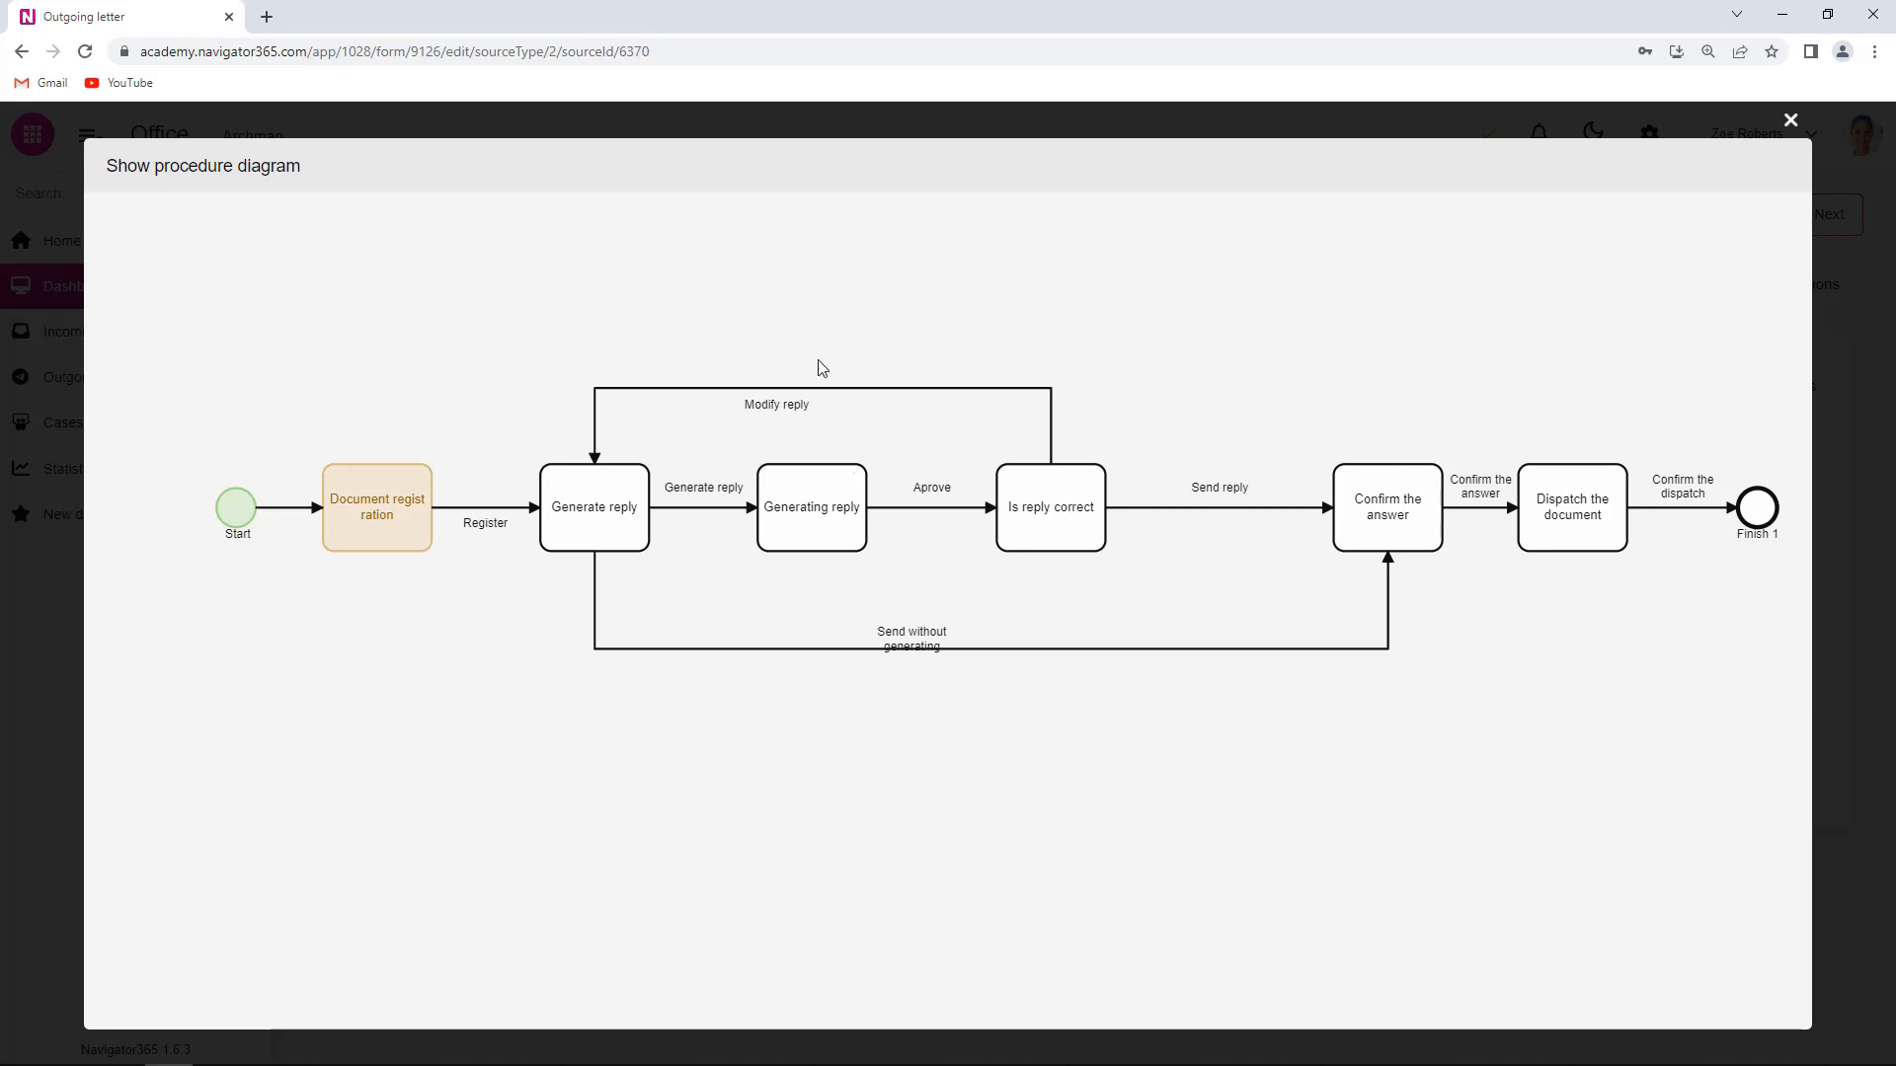
- Close OD/2023/001's procedure diagram to return to its Workflow tab
click(1790, 119)
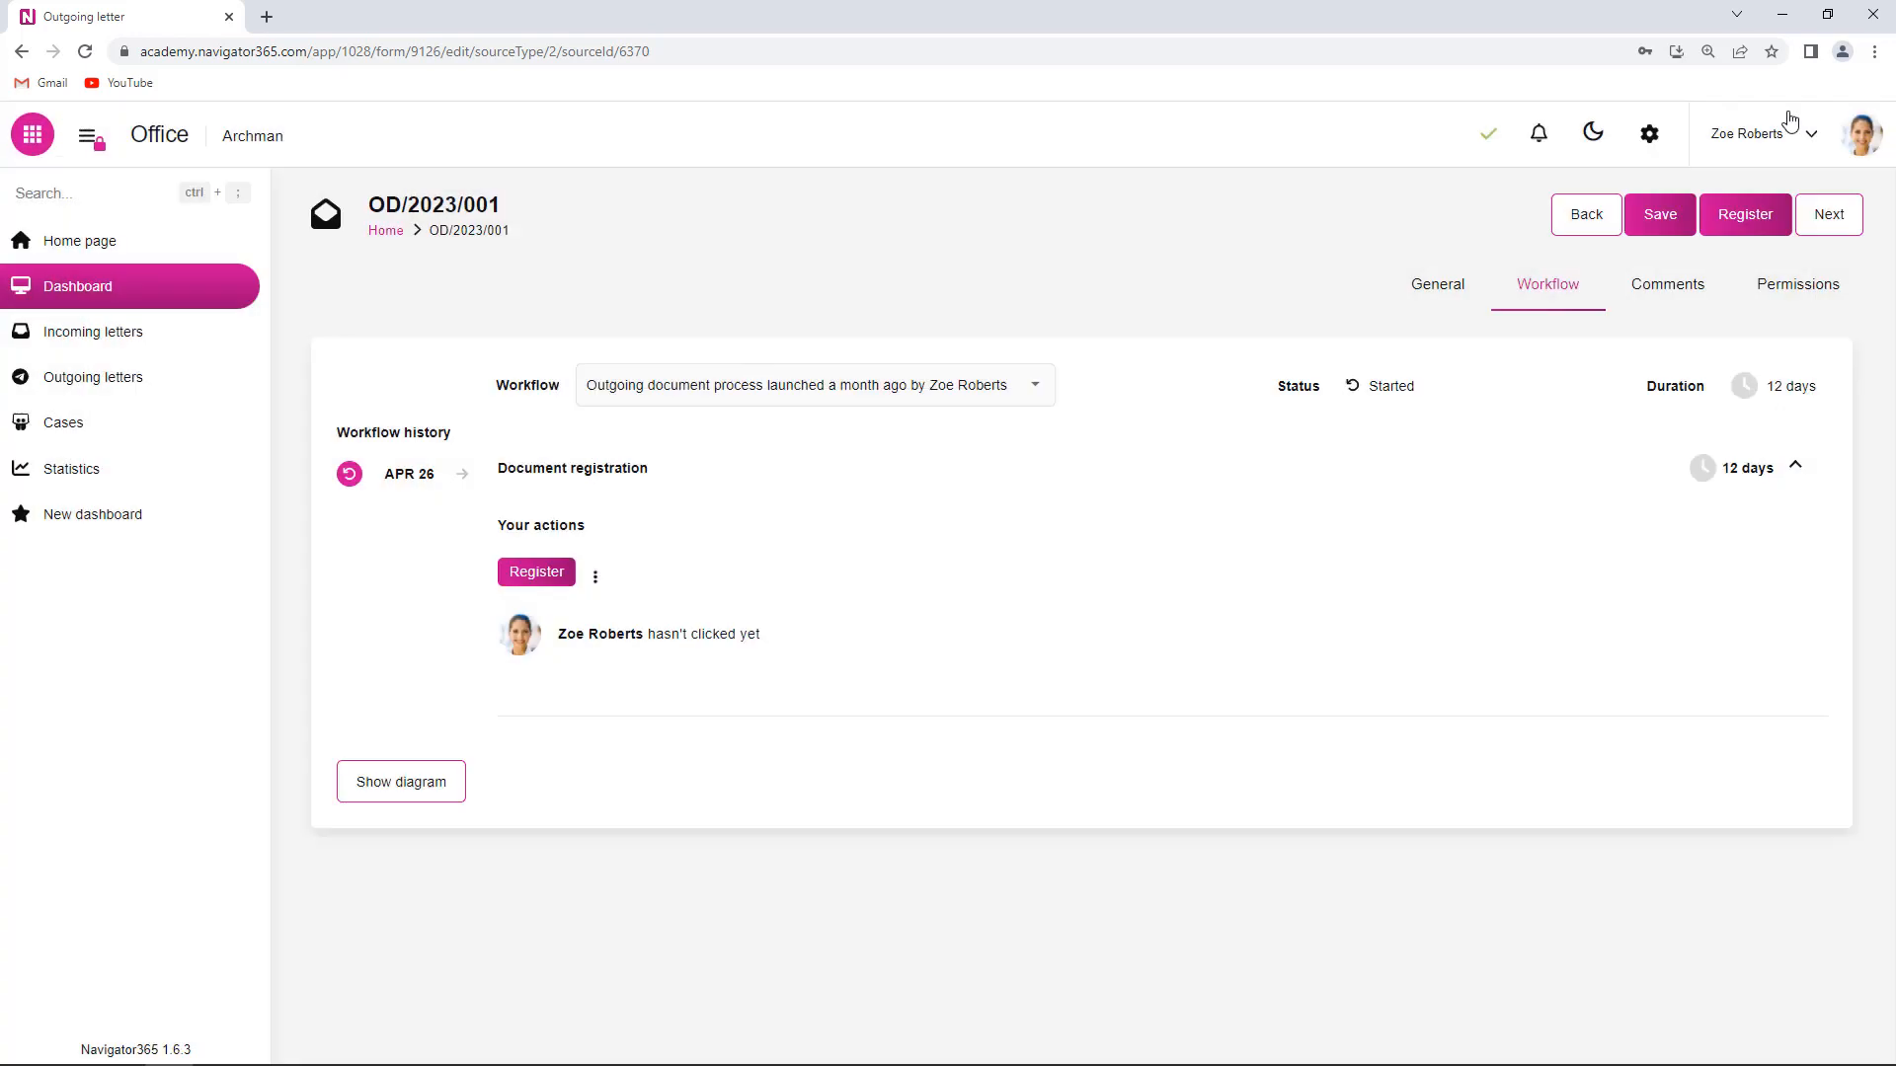
- Go back to the Dashboard, where OD/2023/001 awaits document registration
click(61, 294)
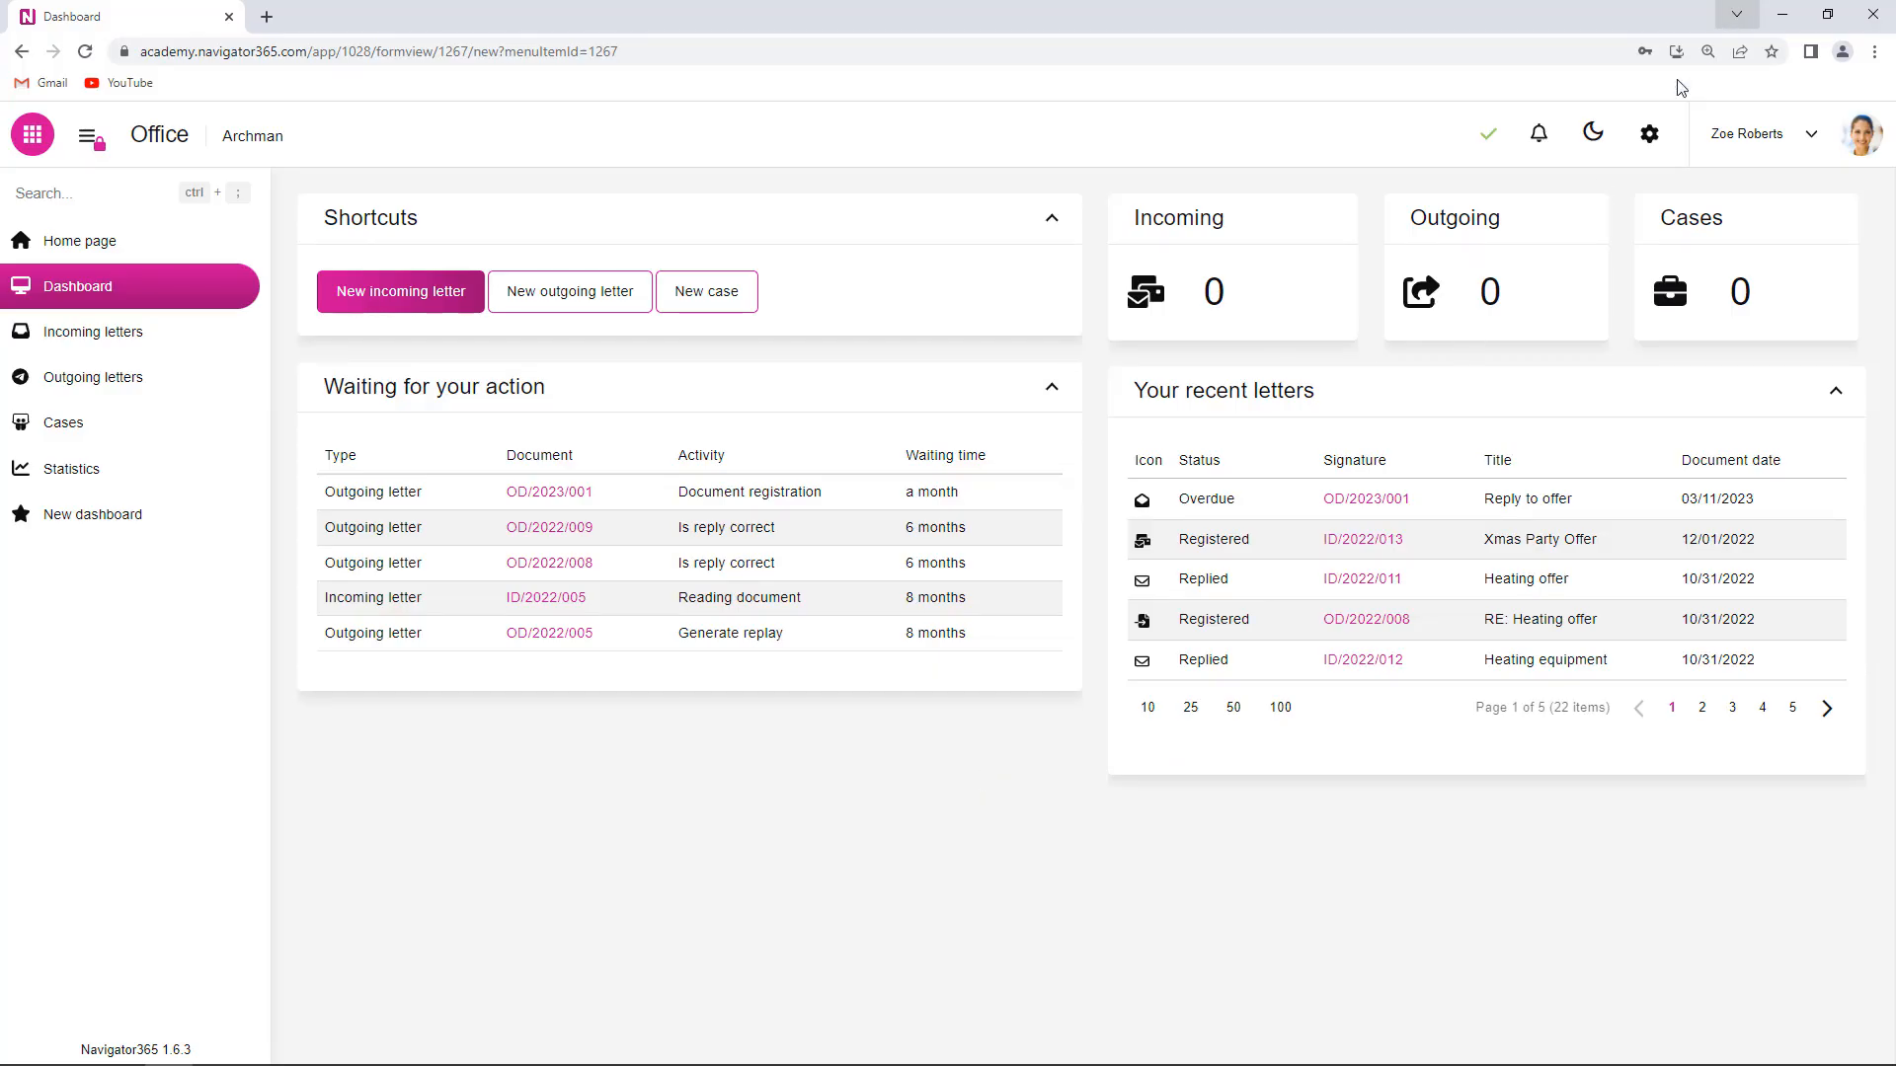
- Create a process named 'Incoming process' using the Incoming letter form and open its diagram
click(1649, 133)
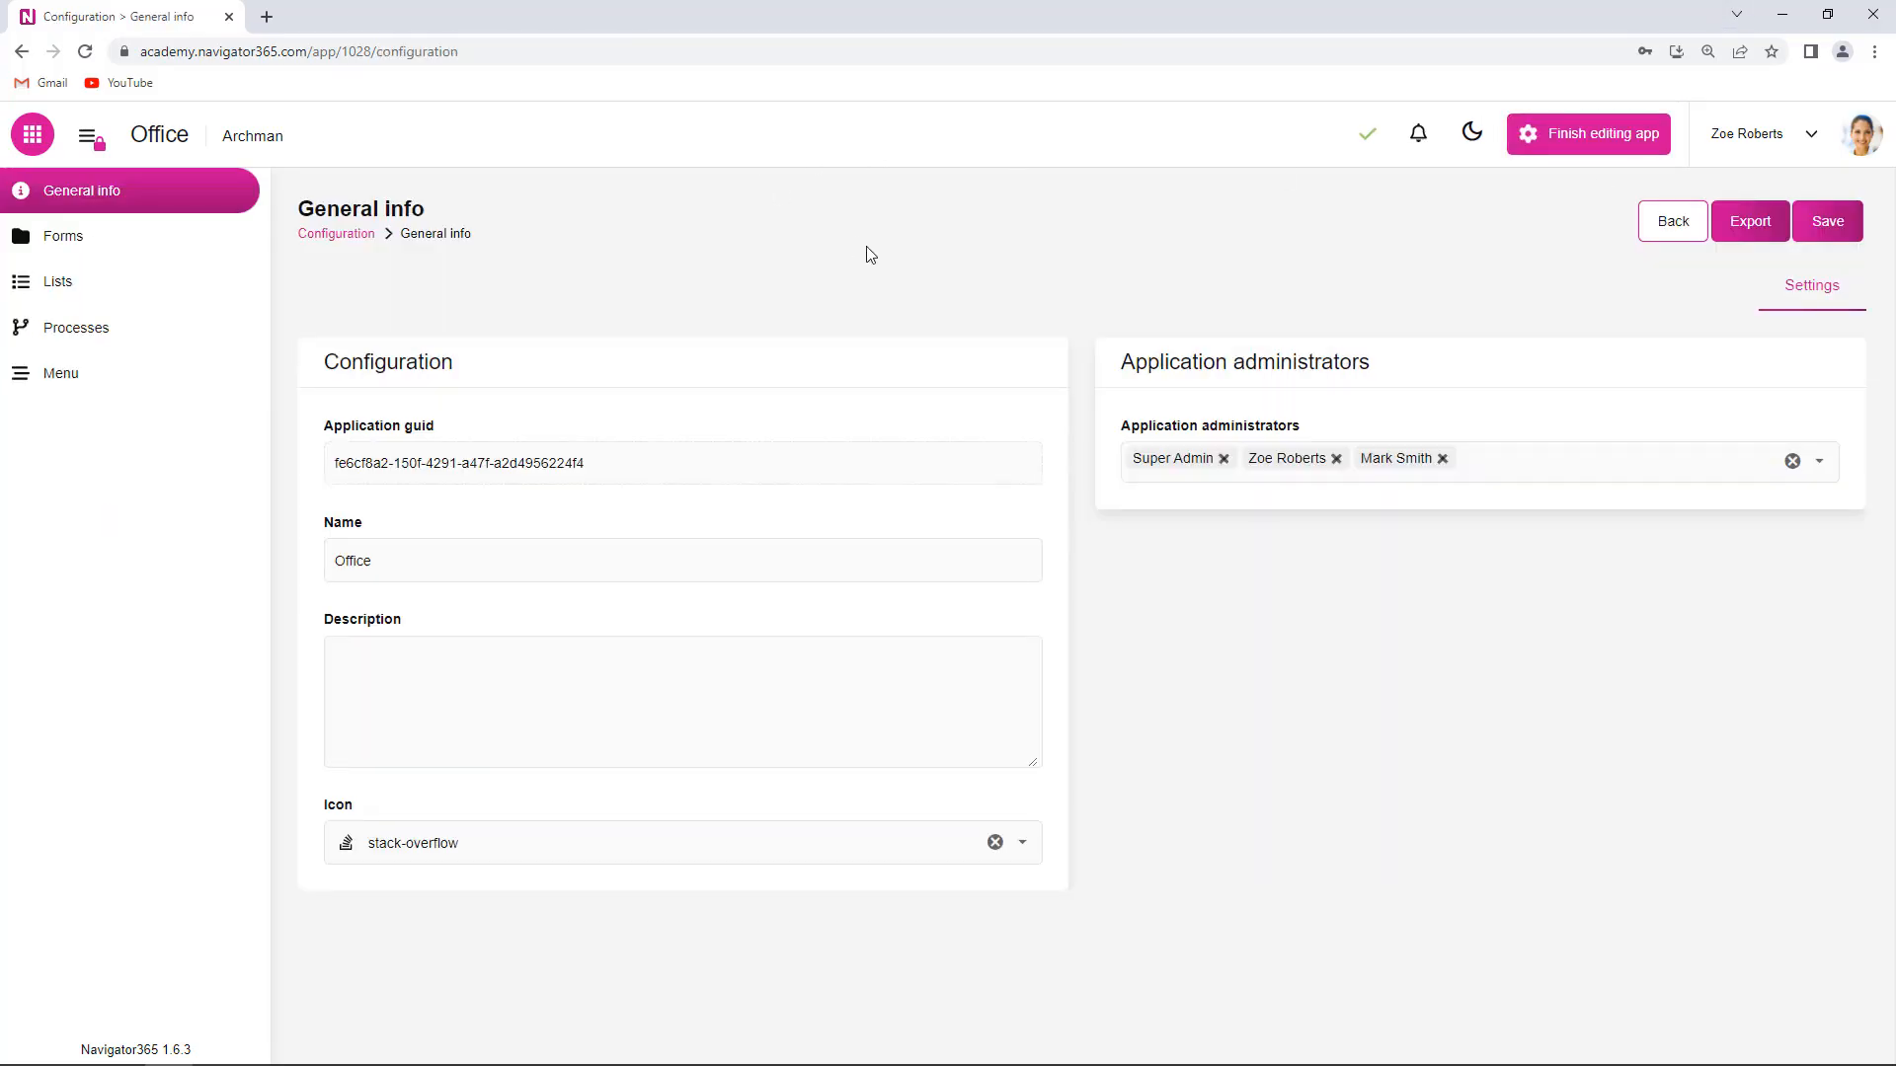
click(71, 332)
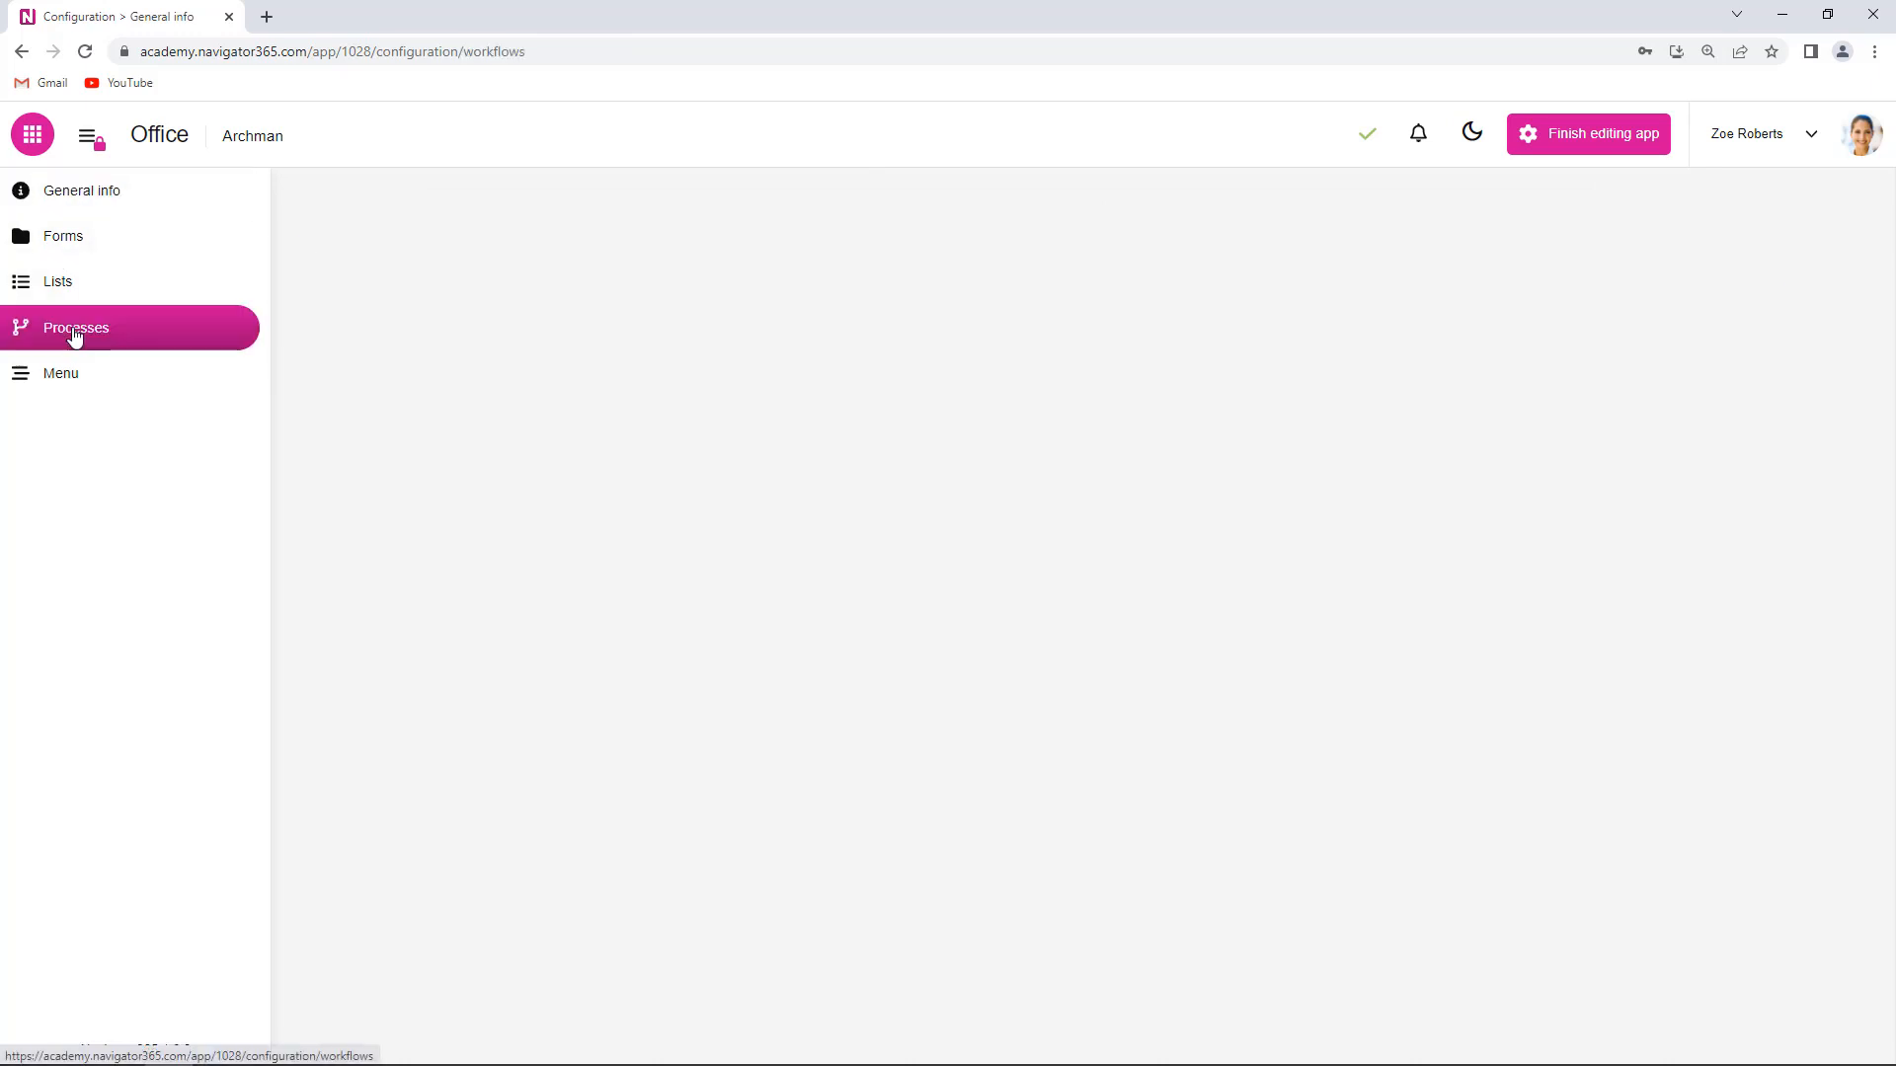
click(1757, 222)
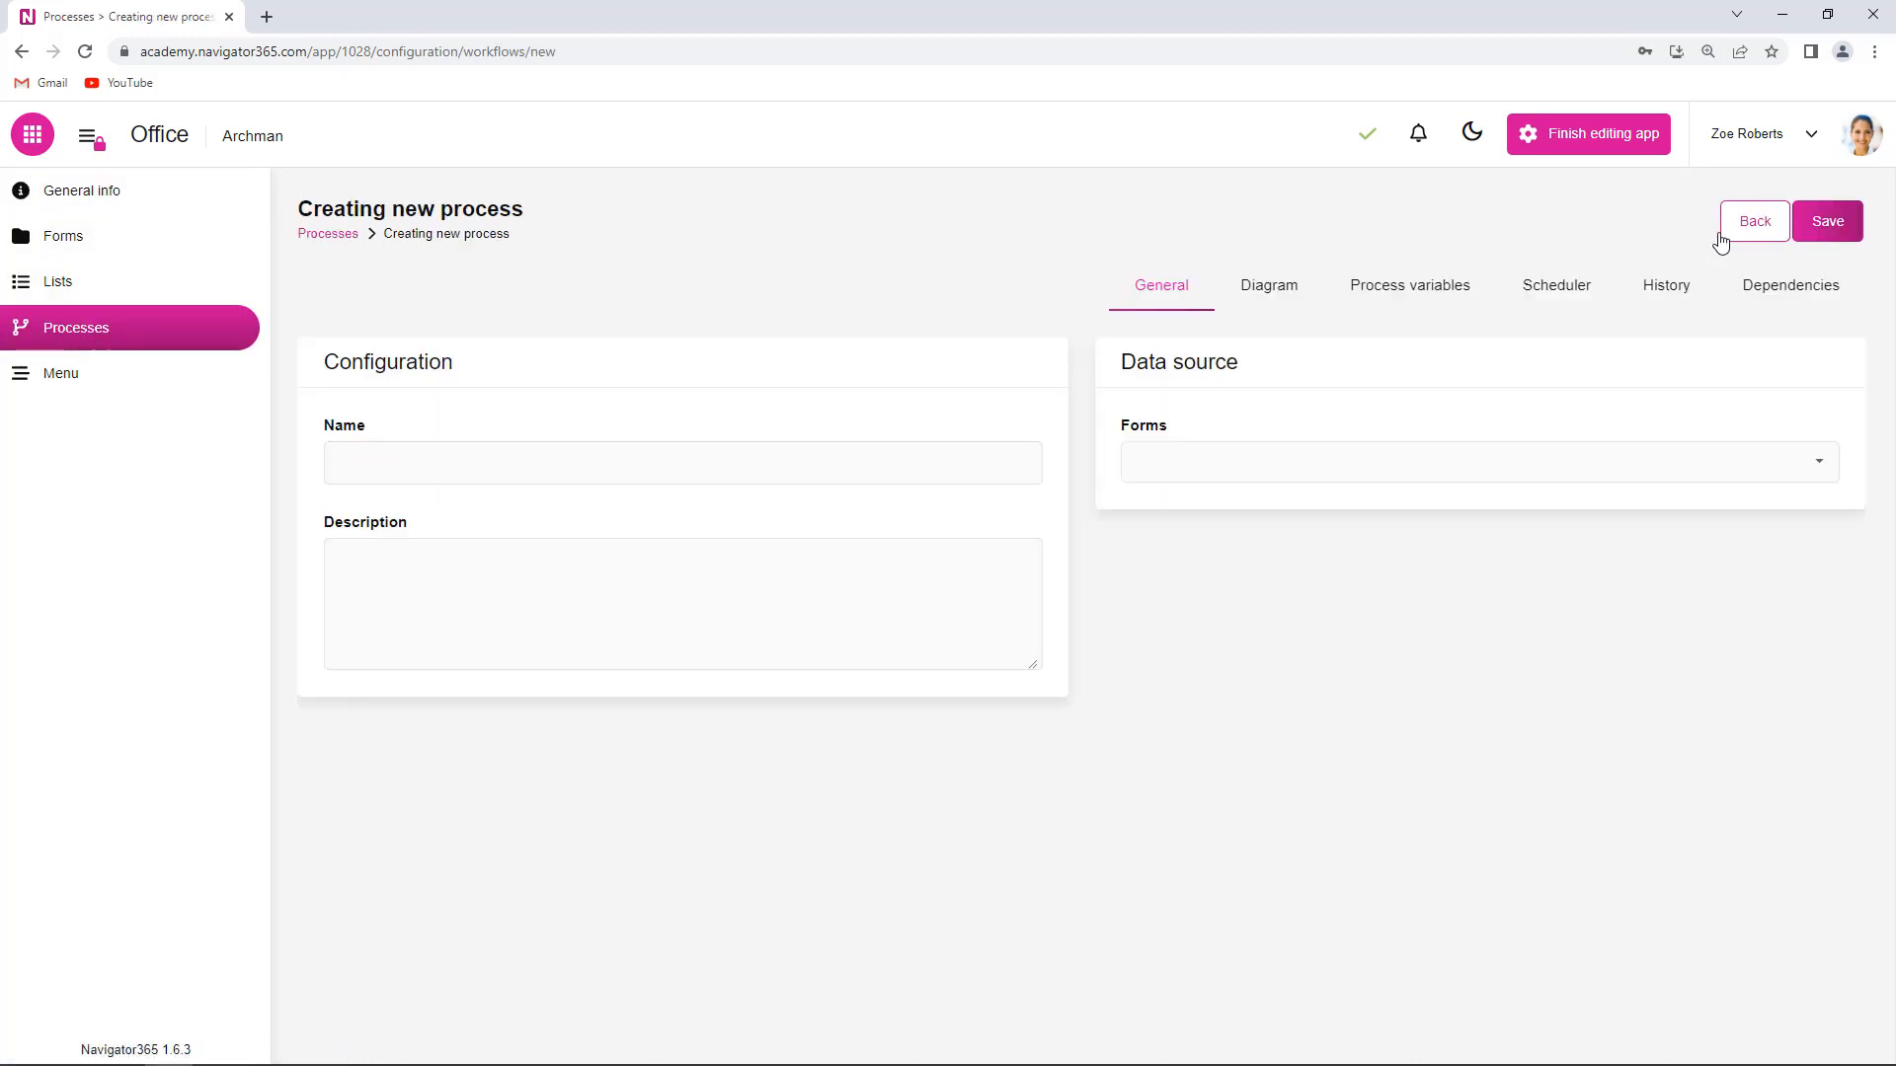
click(546, 460)
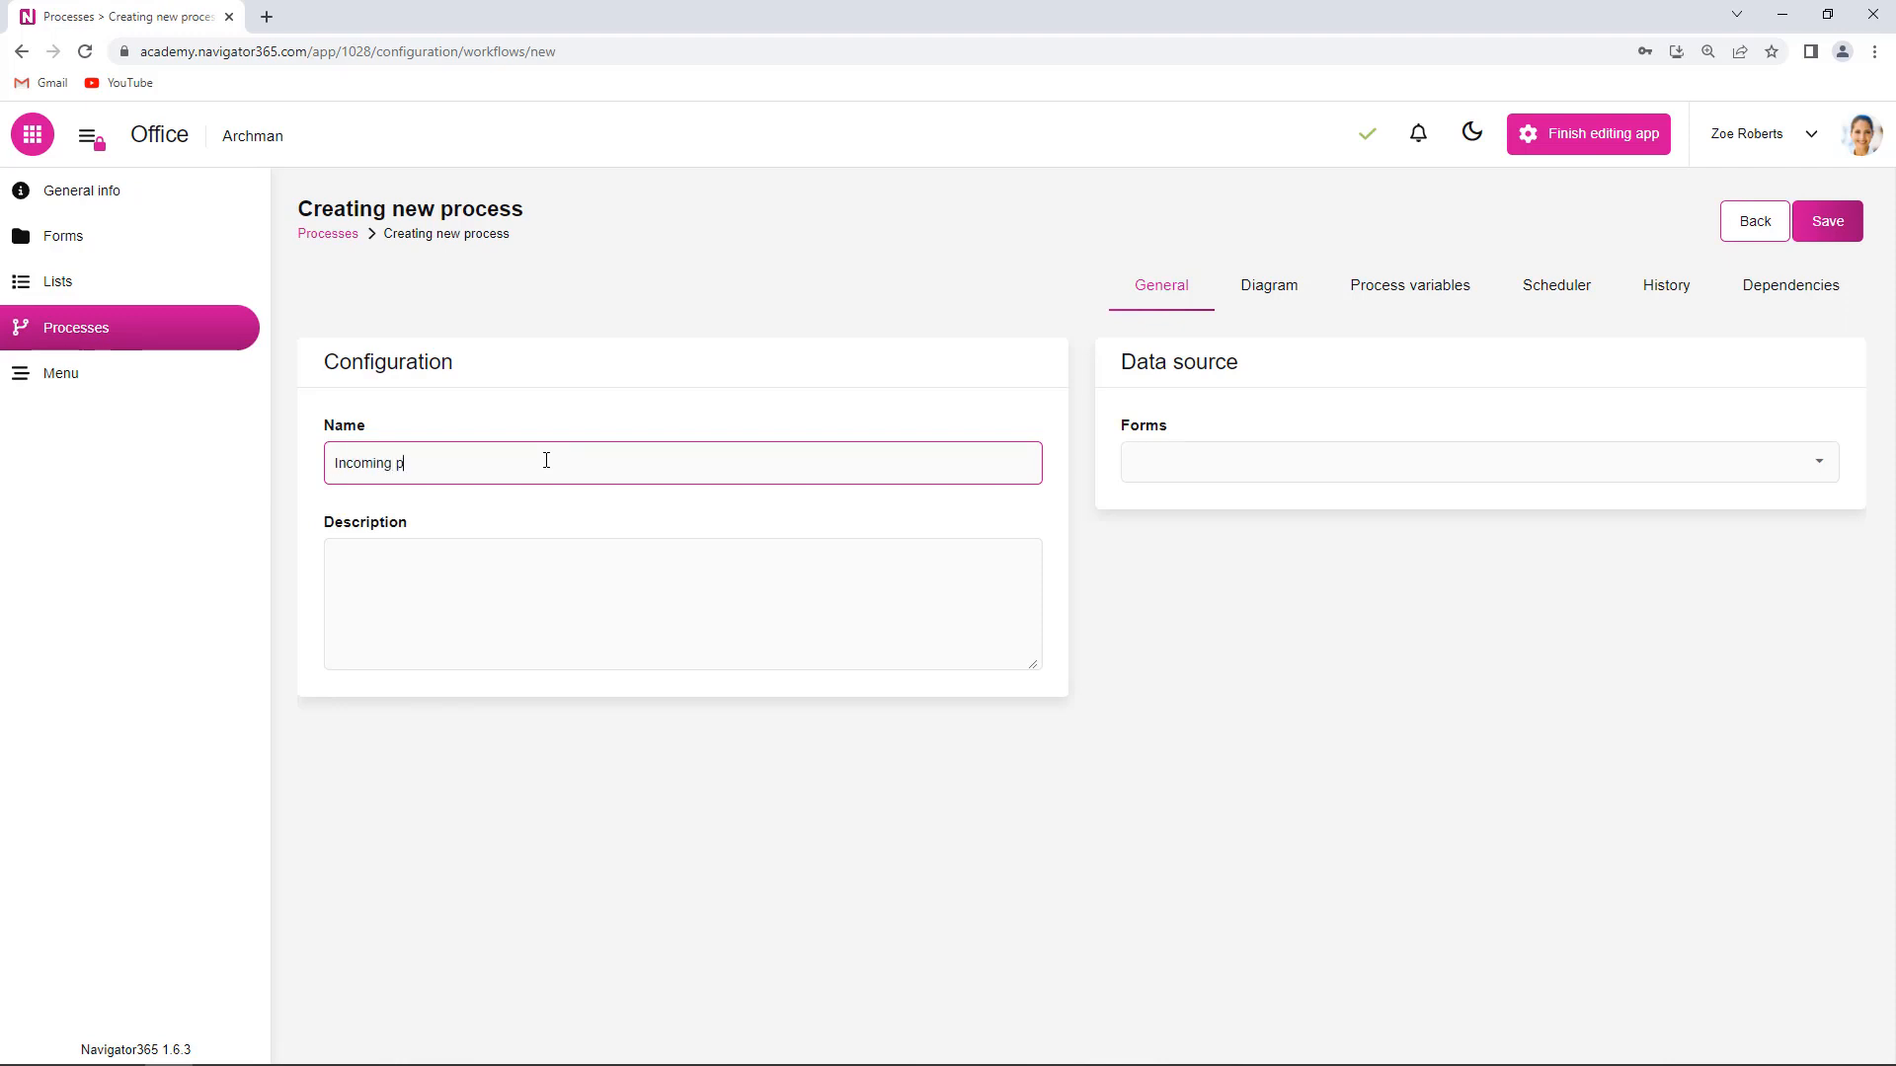
text(Incoming process)
click(1817, 464)
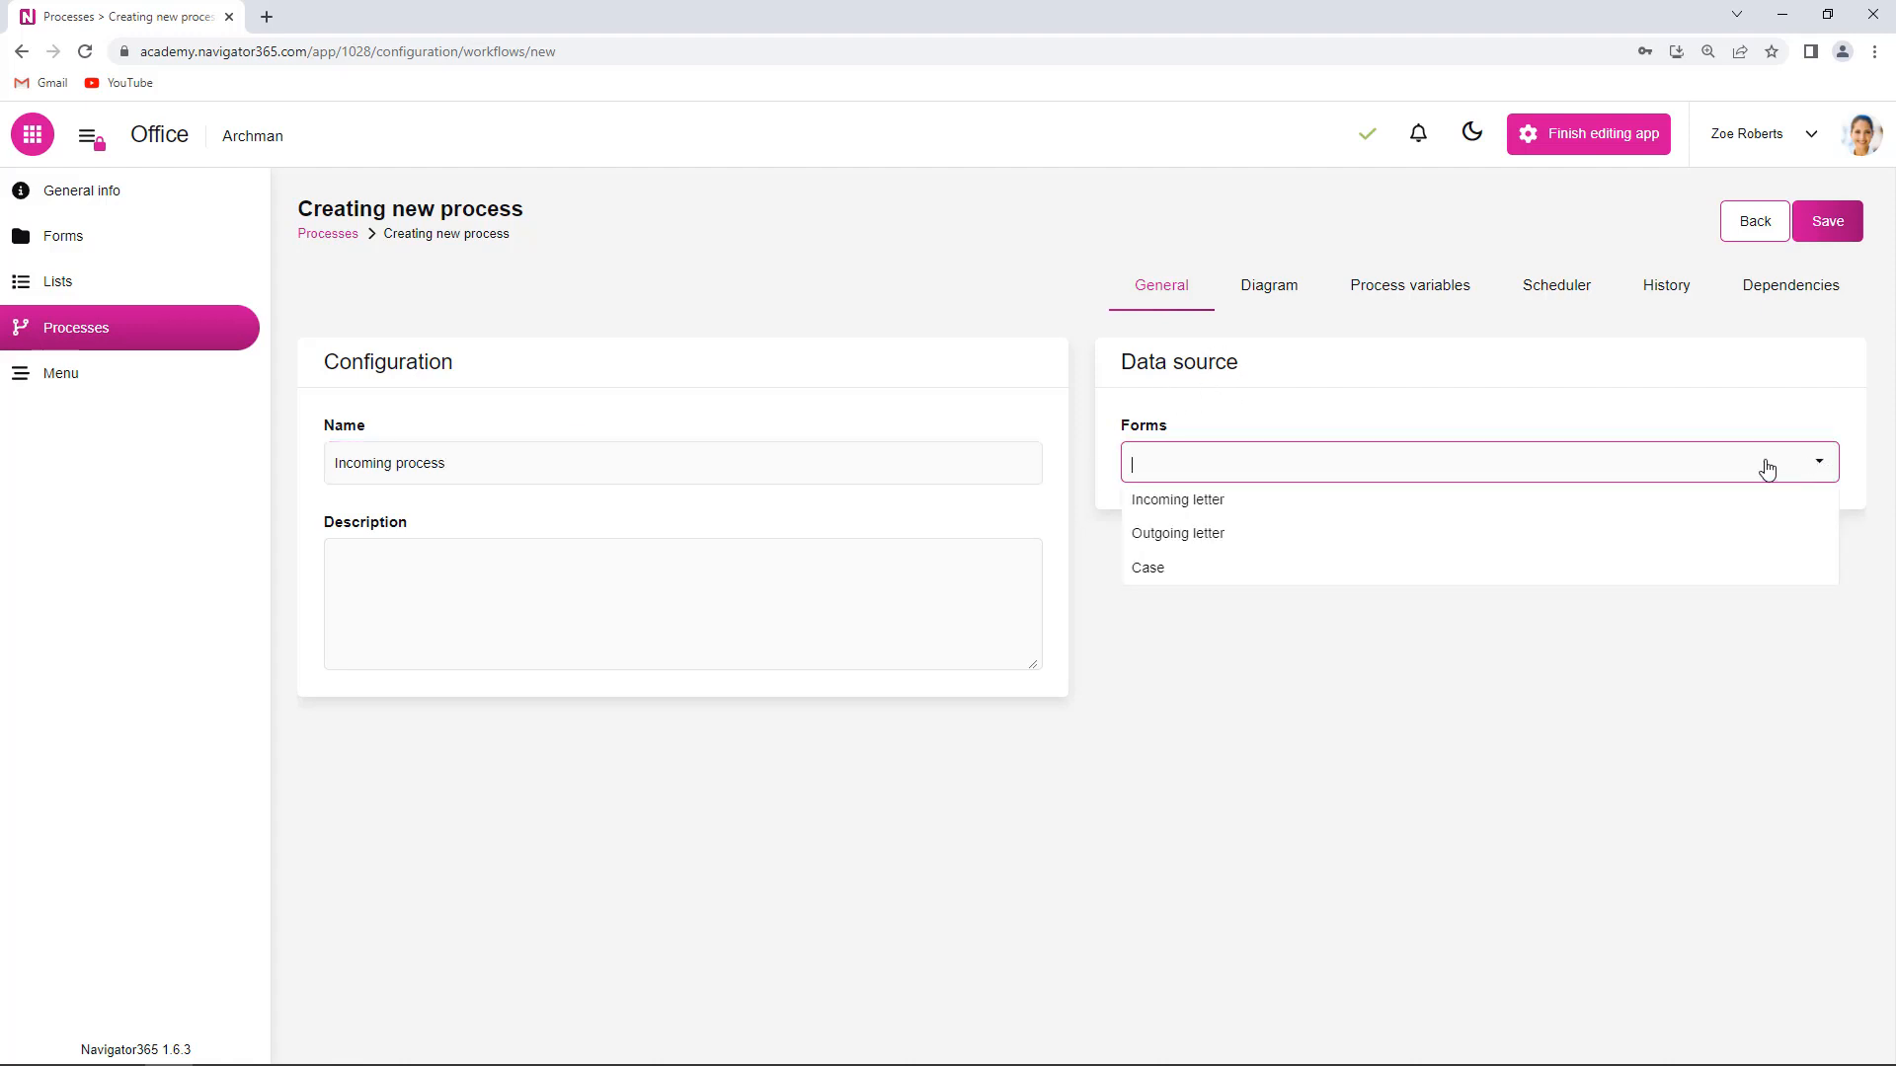
click(1222, 506)
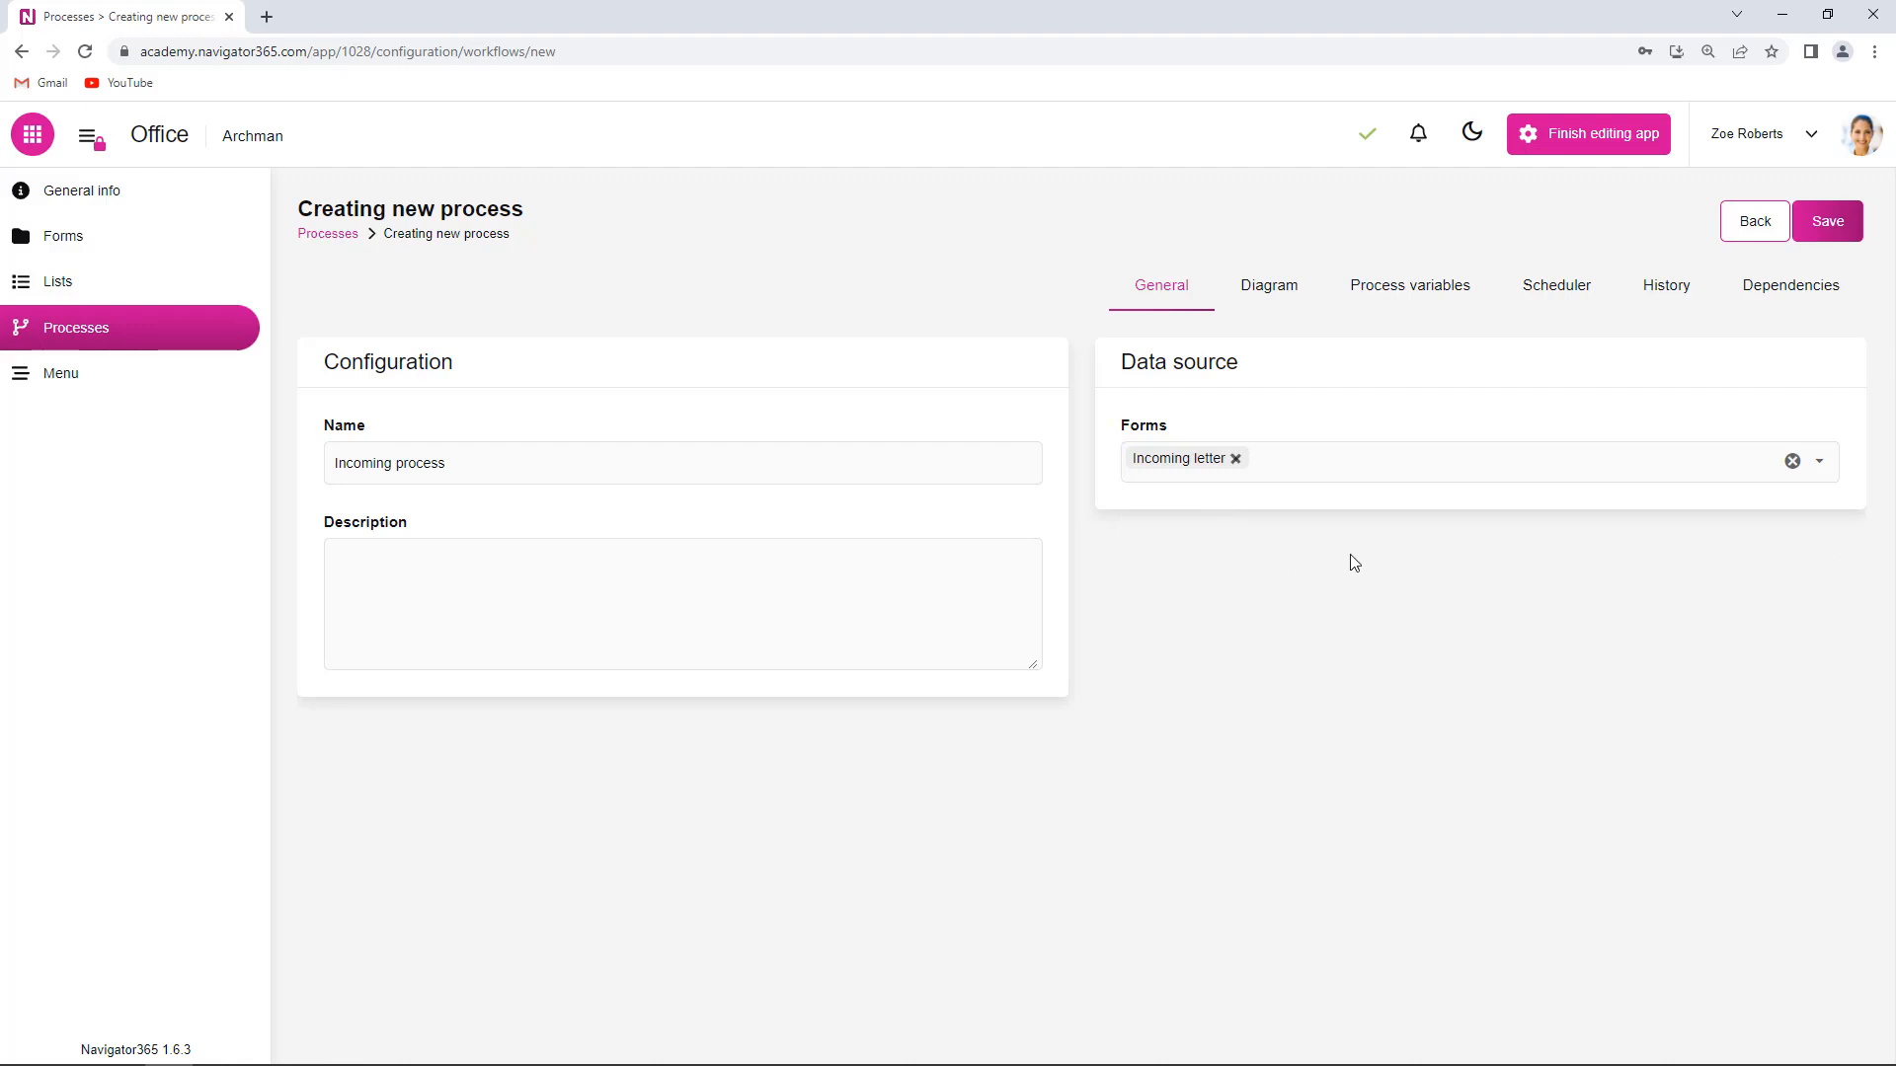
click(1268, 287)
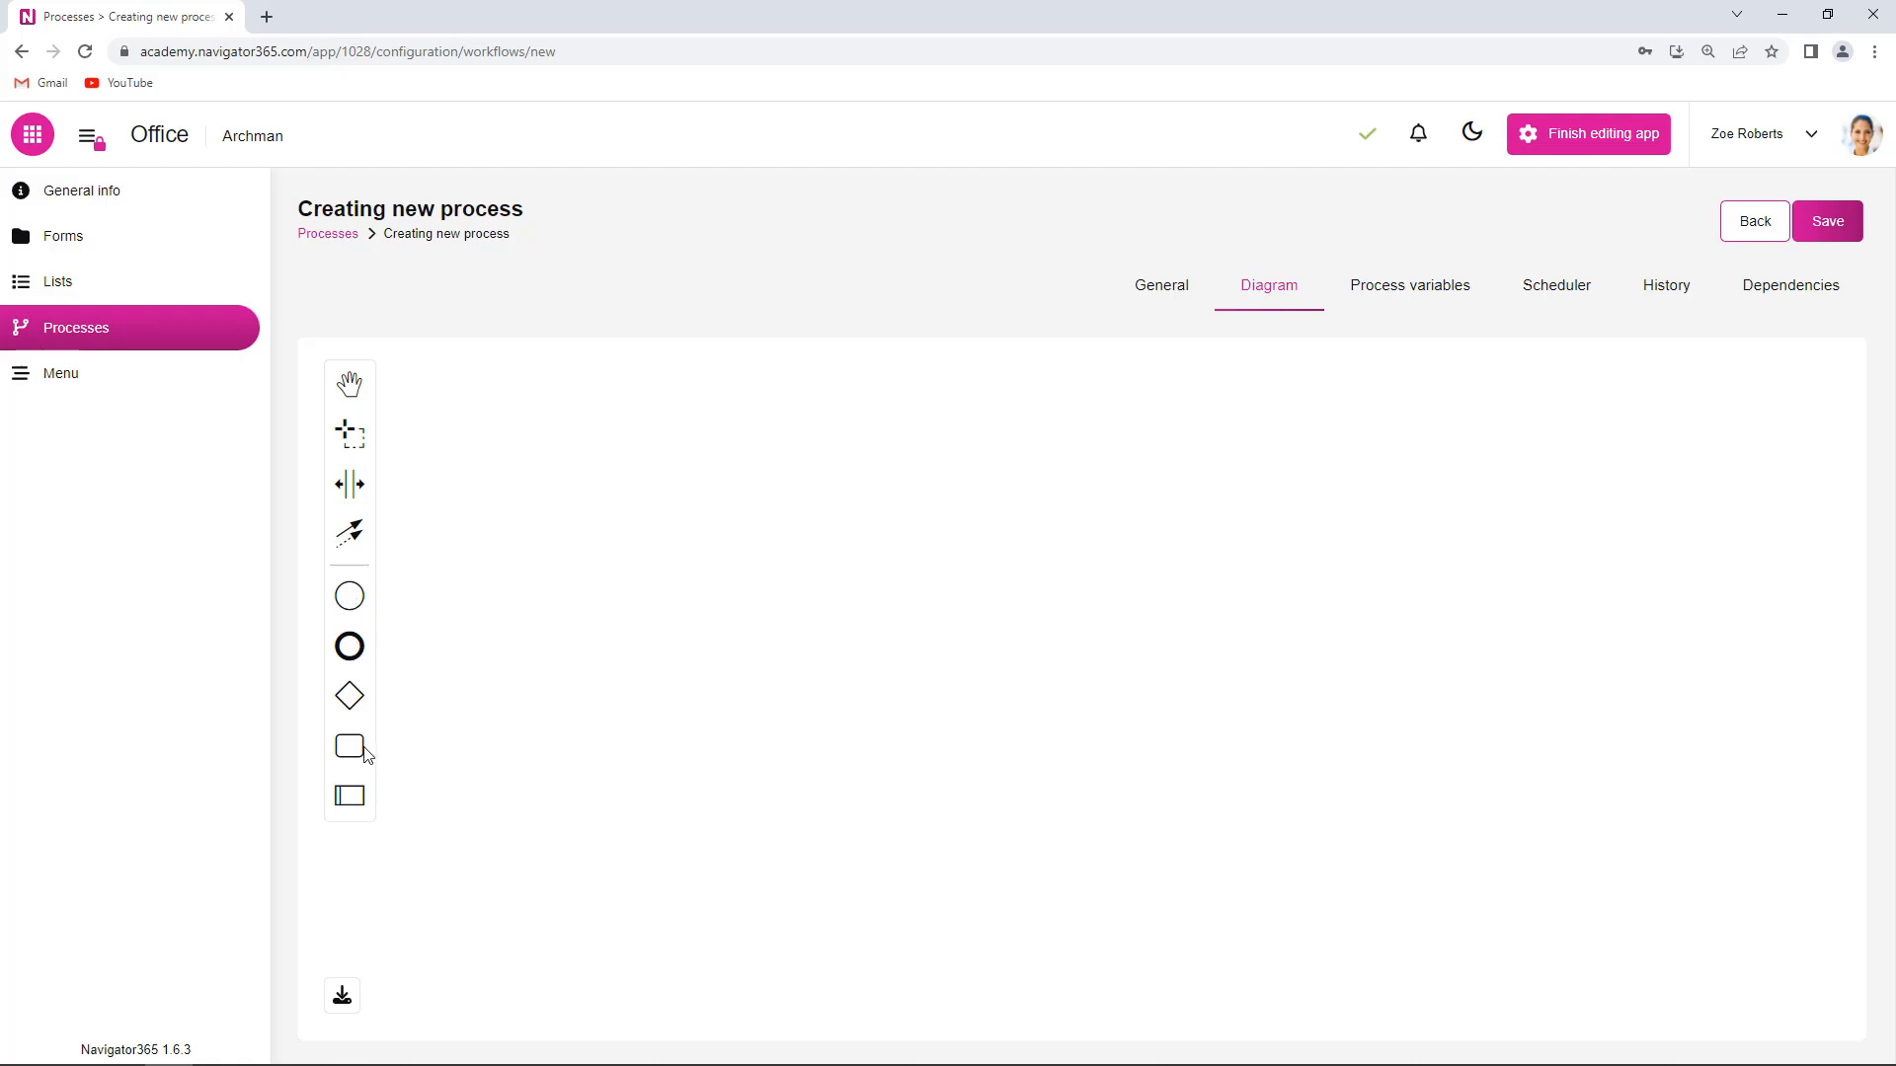
- Place a Start 1 event on the canvas with Logic Gate 1 to its right
drag(356, 607, 541, 632)
click(351, 697)
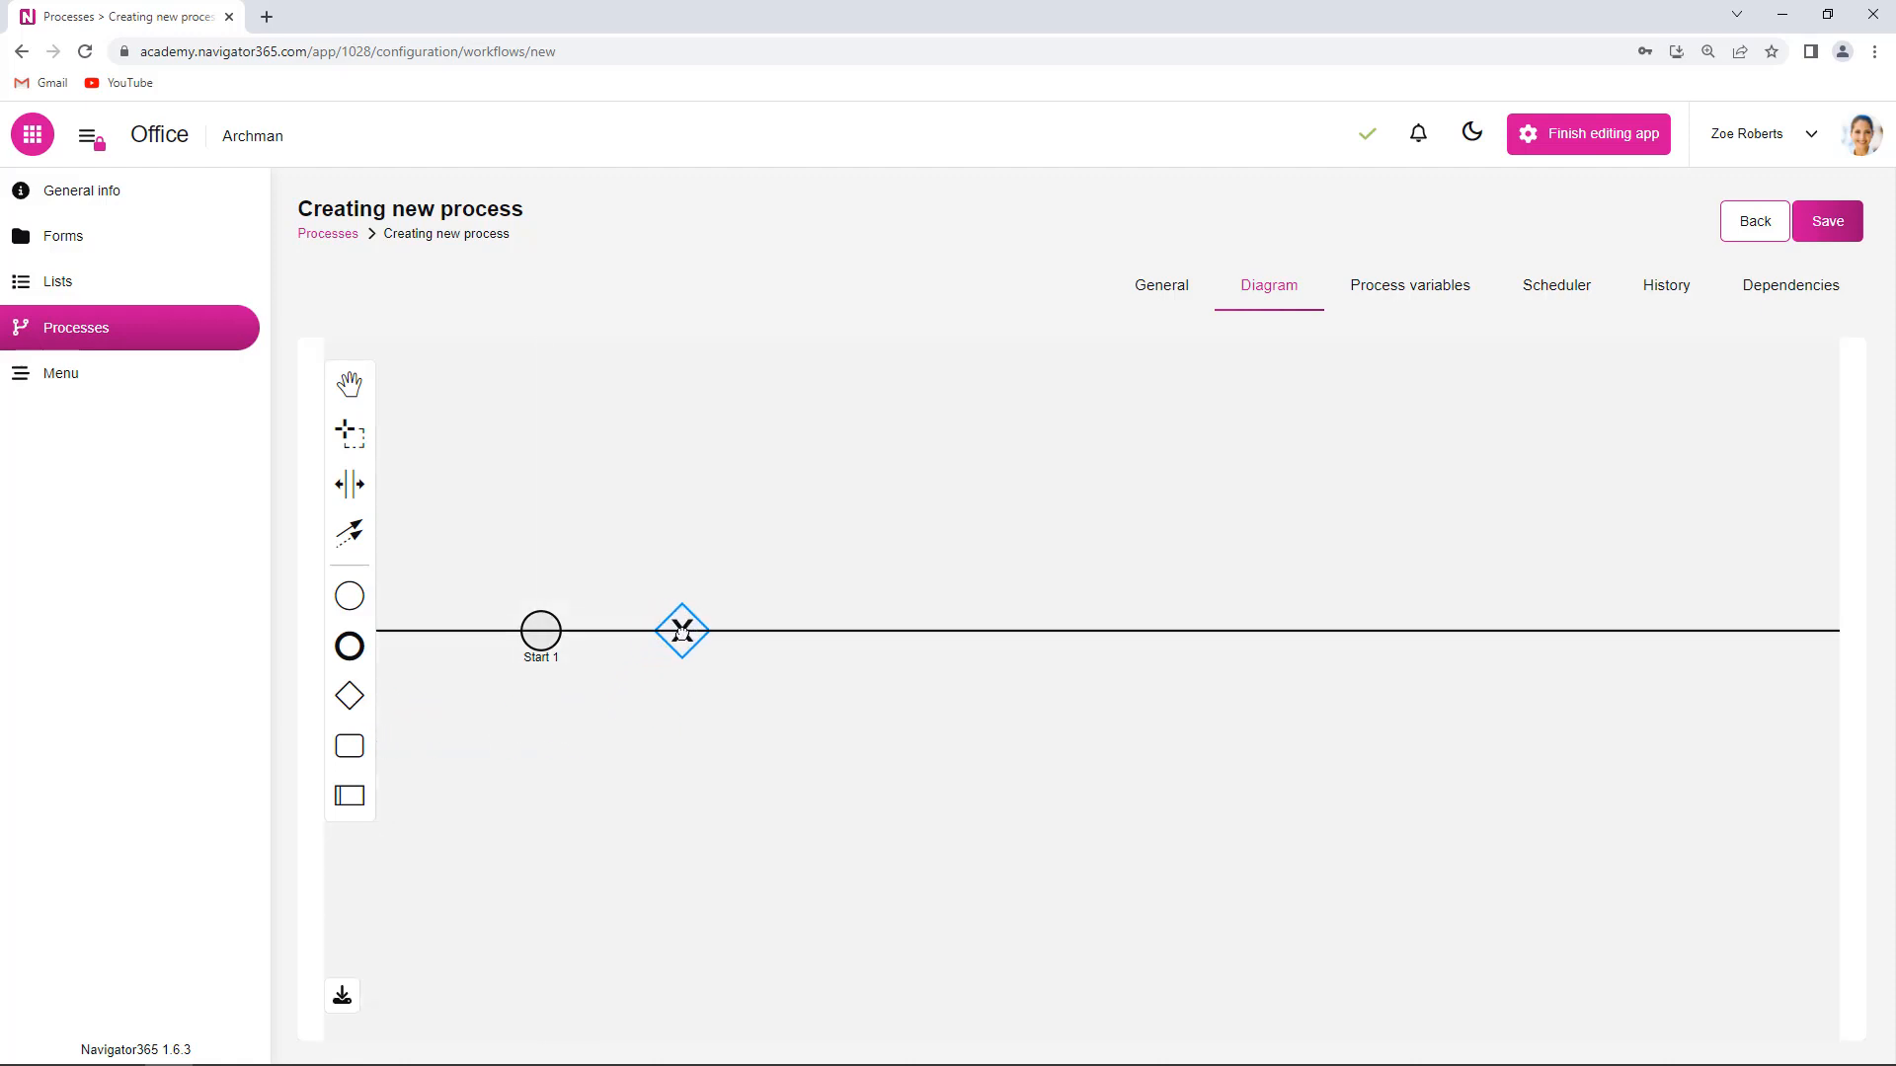
click(682, 632)
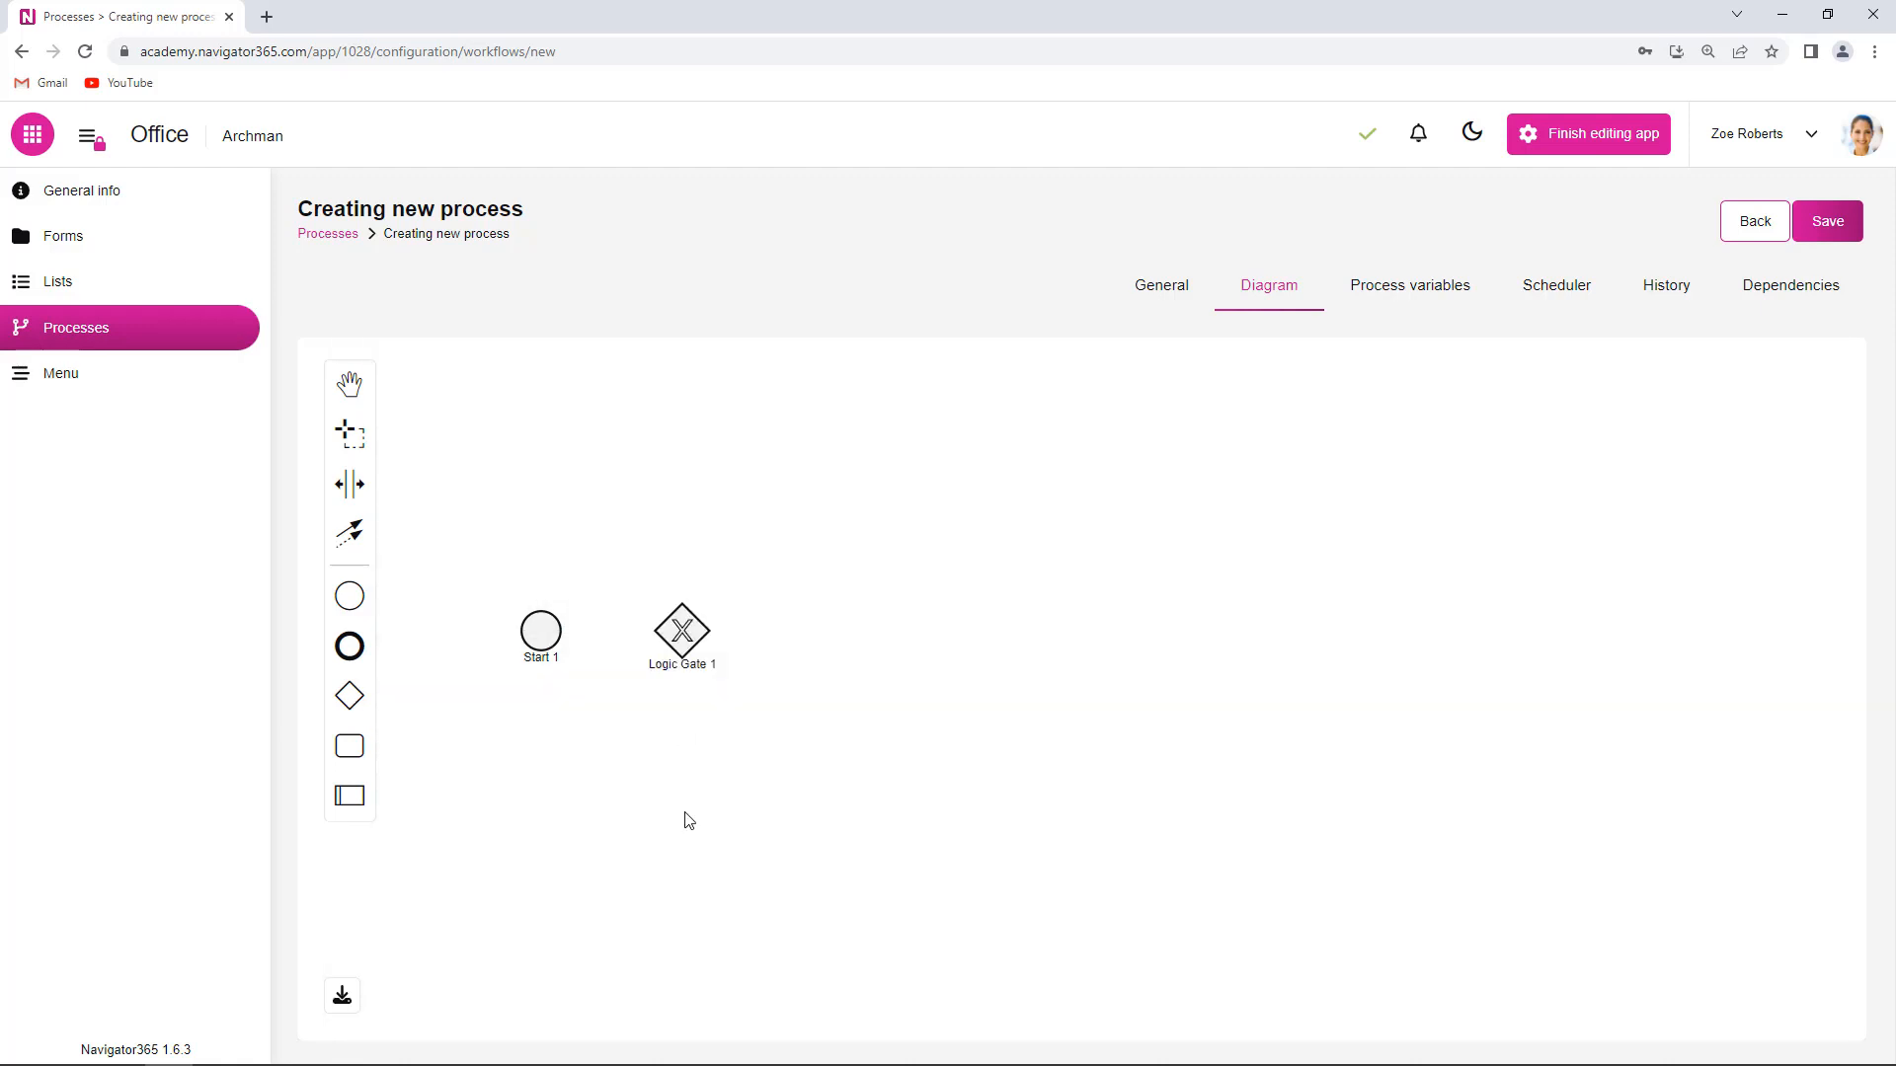
click(537, 628)
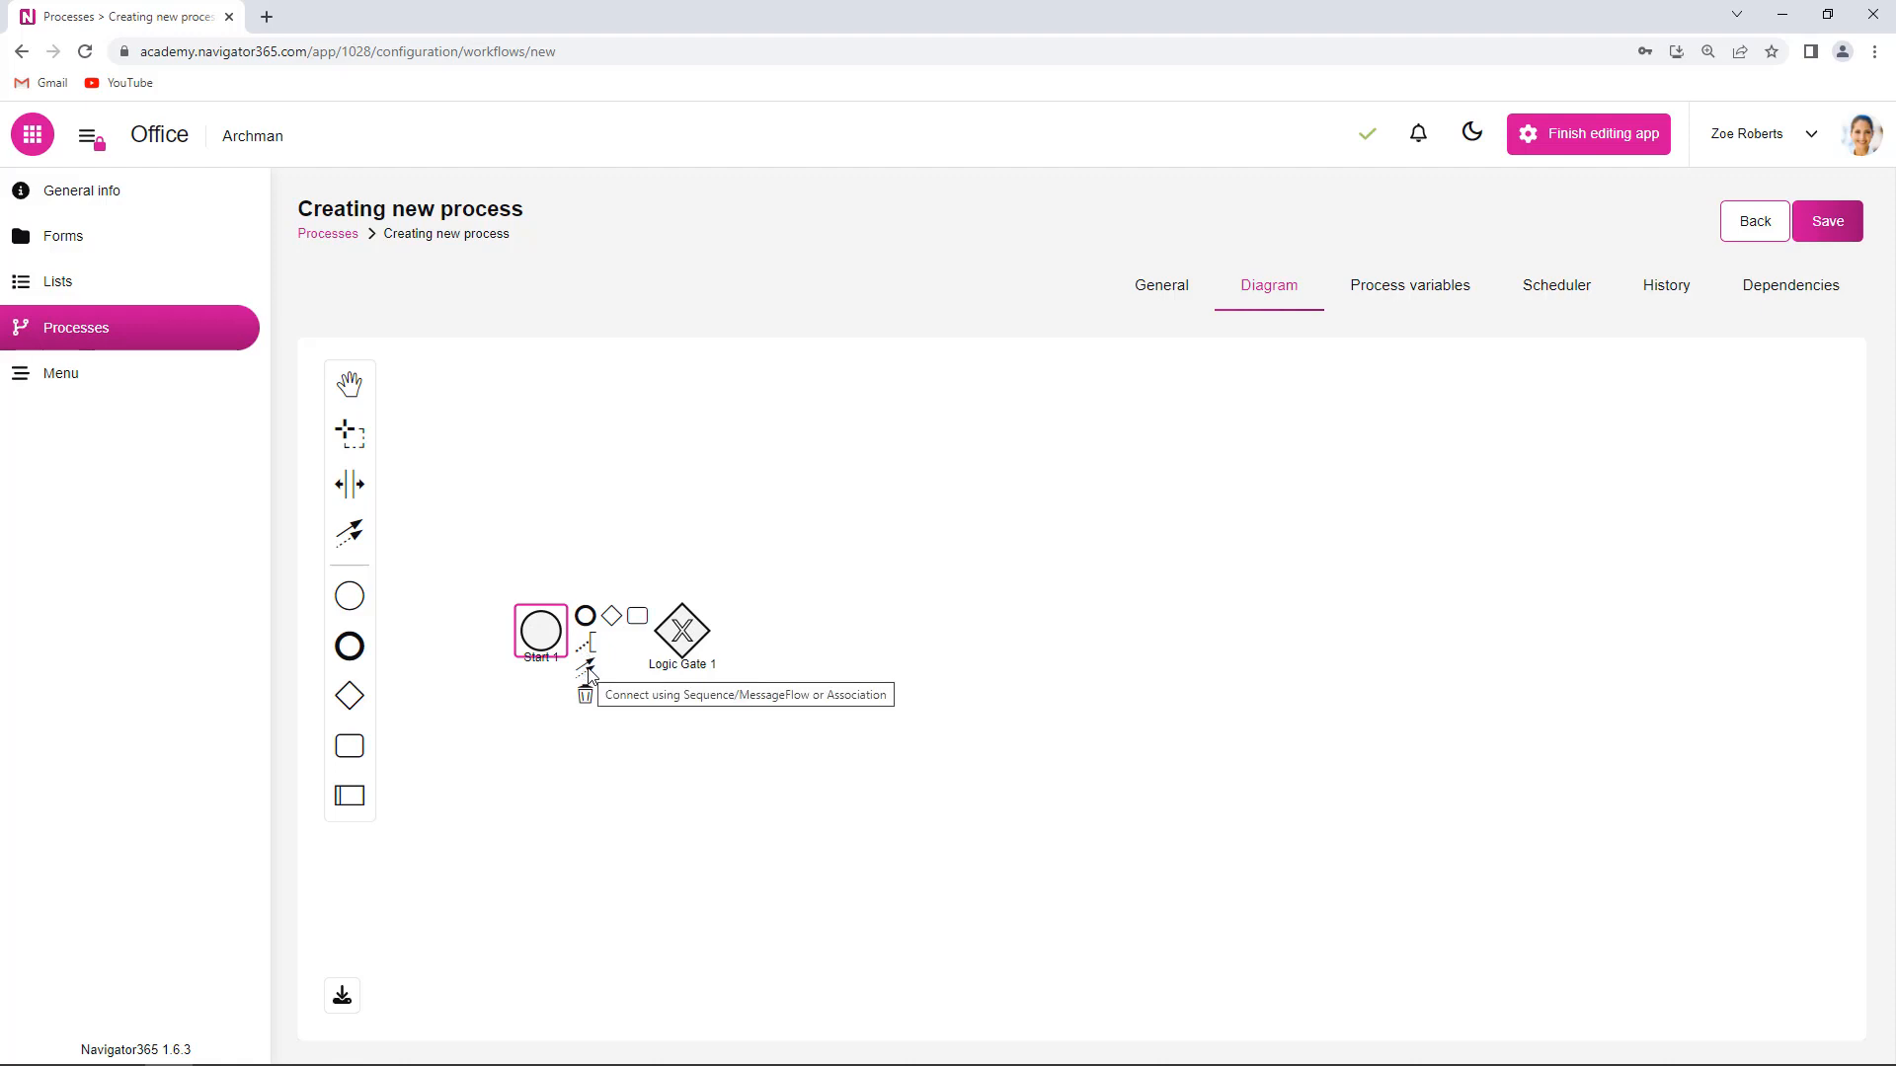
- Connect Start 1 to the logic gate and branch it into Activity 1 and Activity 2
drag(588, 675, 652, 643)
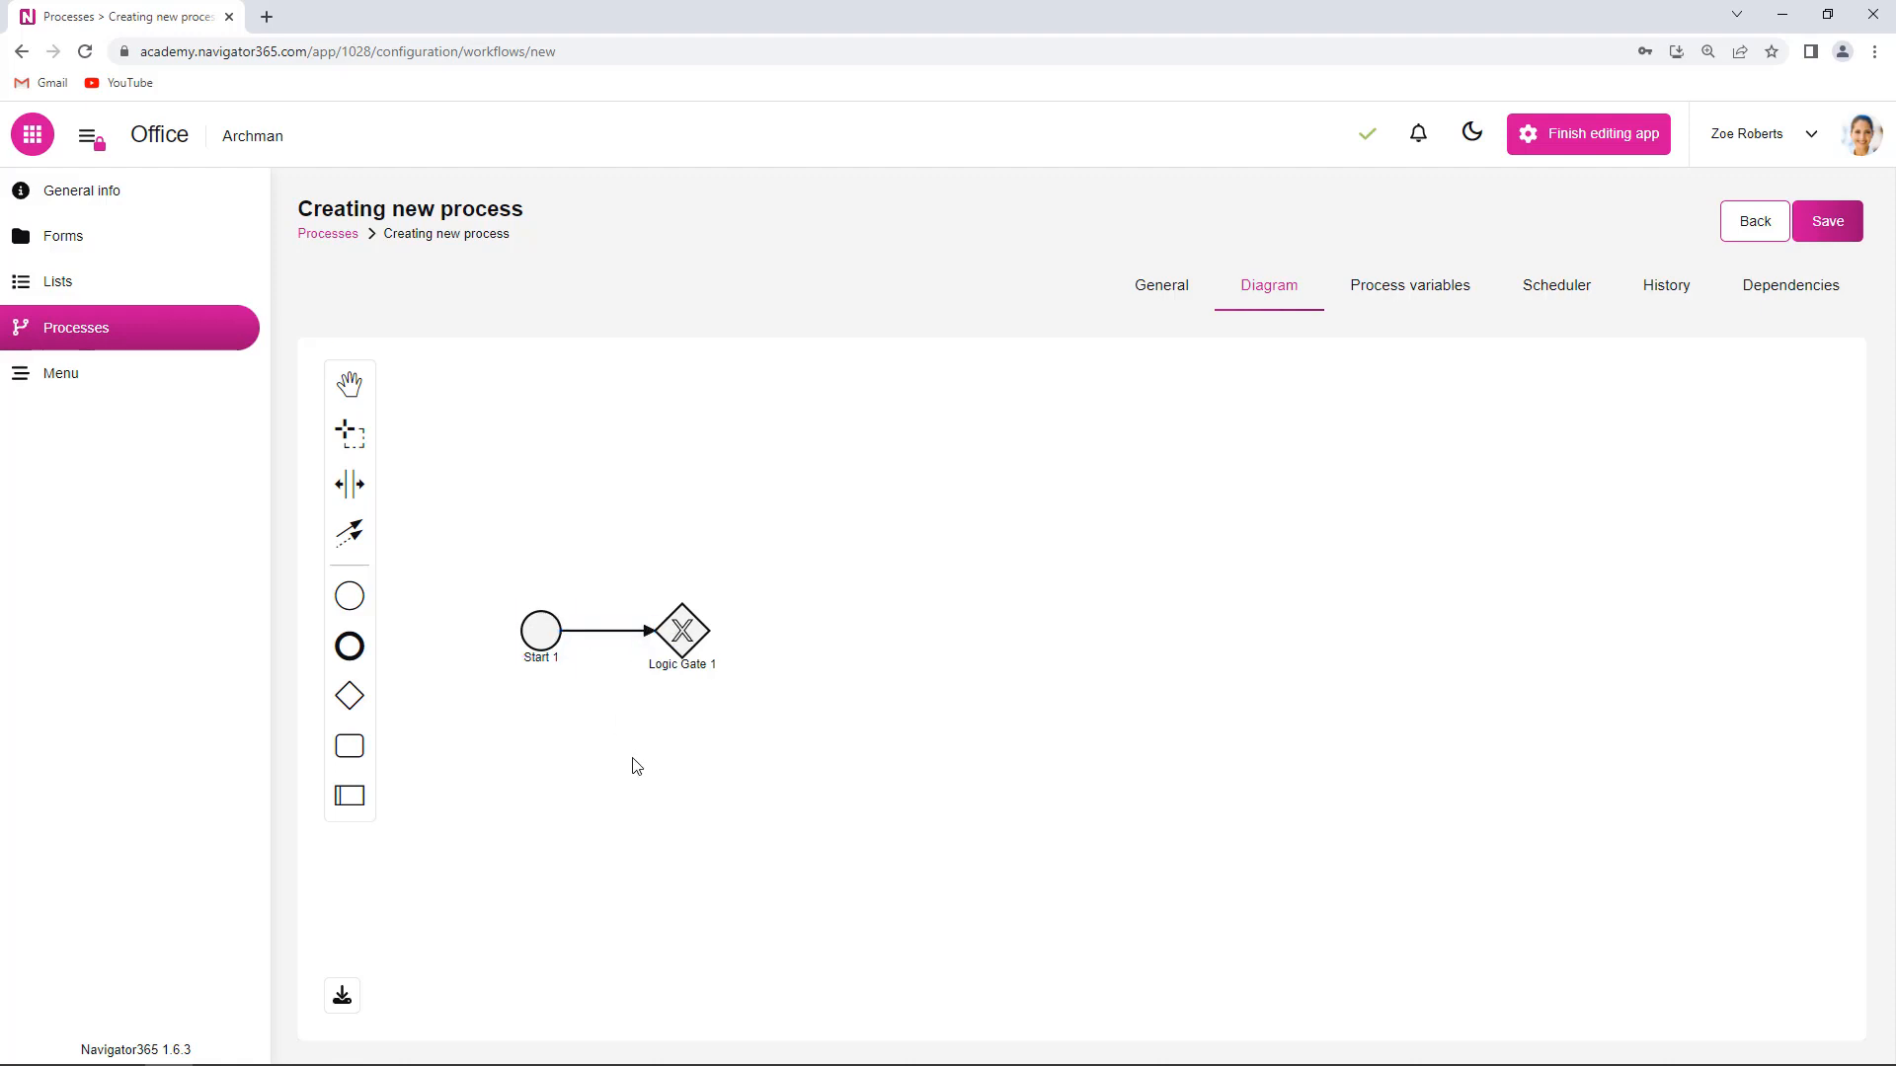
click(682, 630)
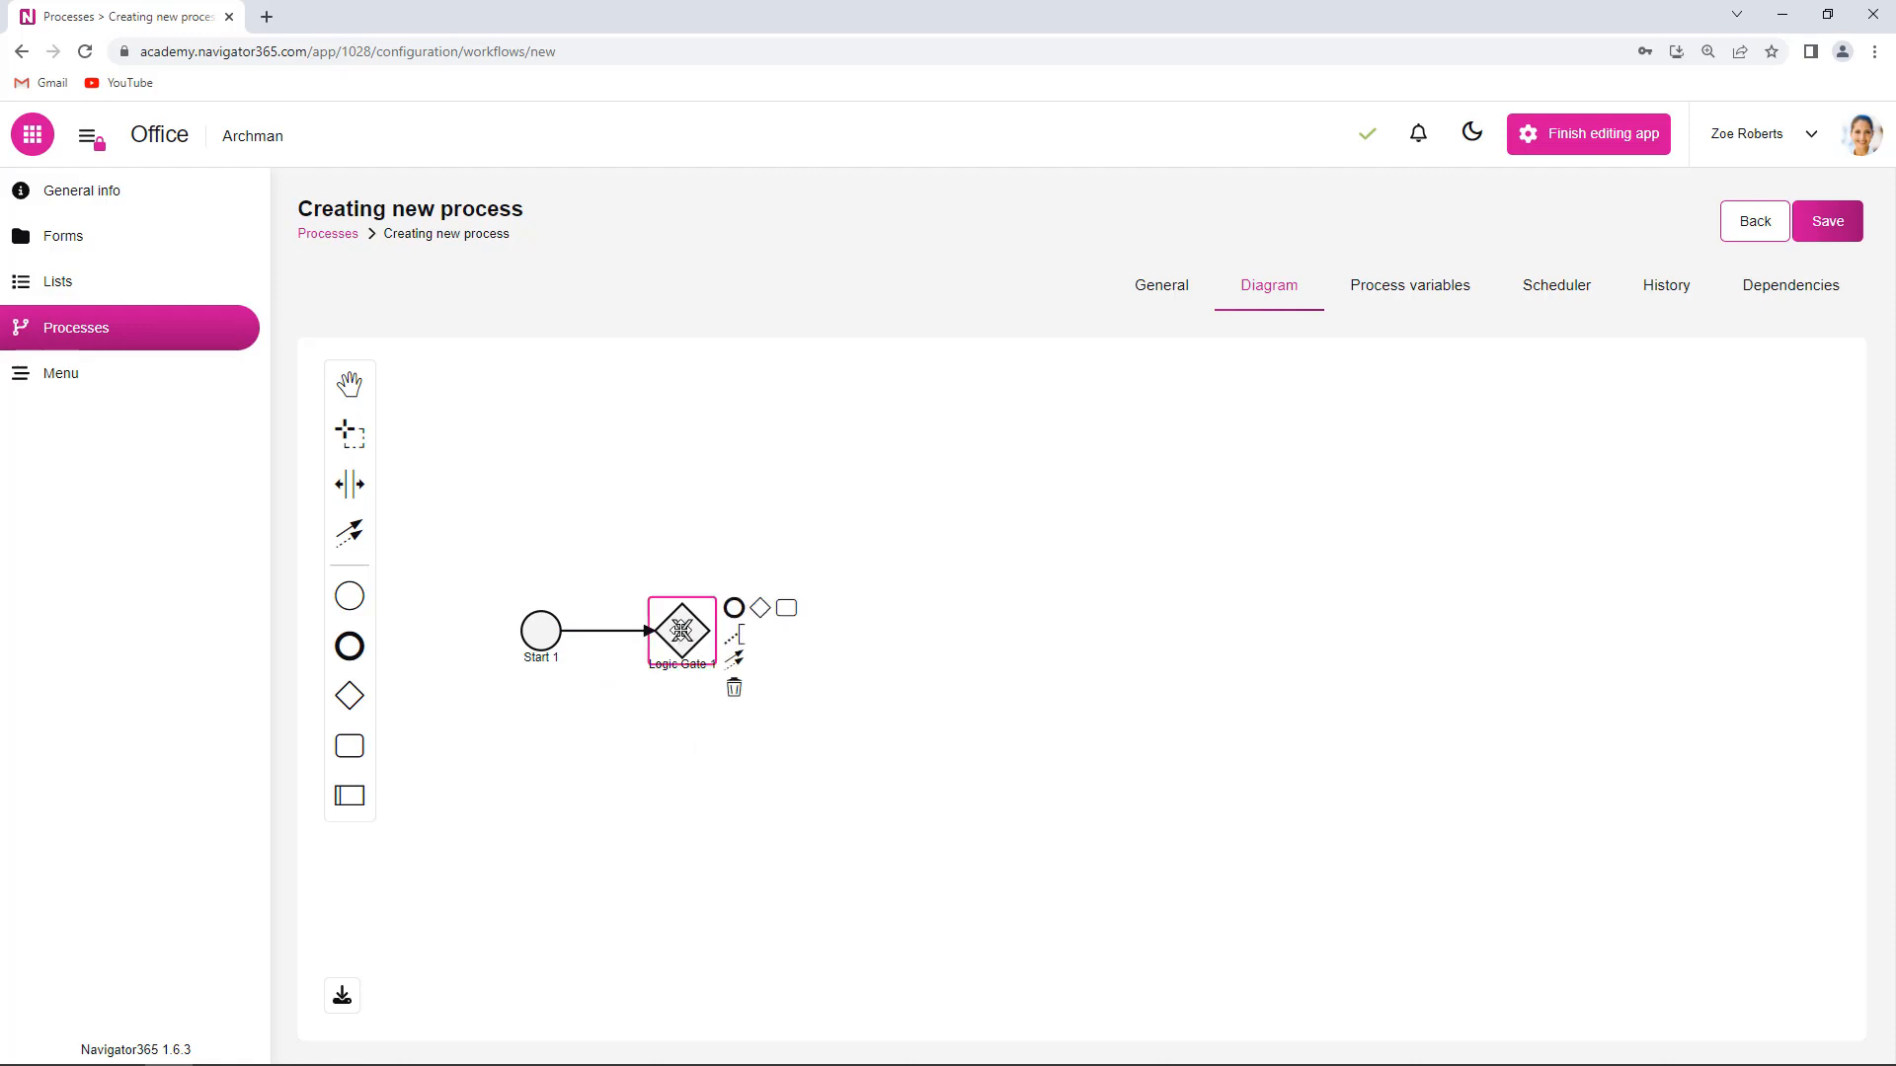
click(691, 755)
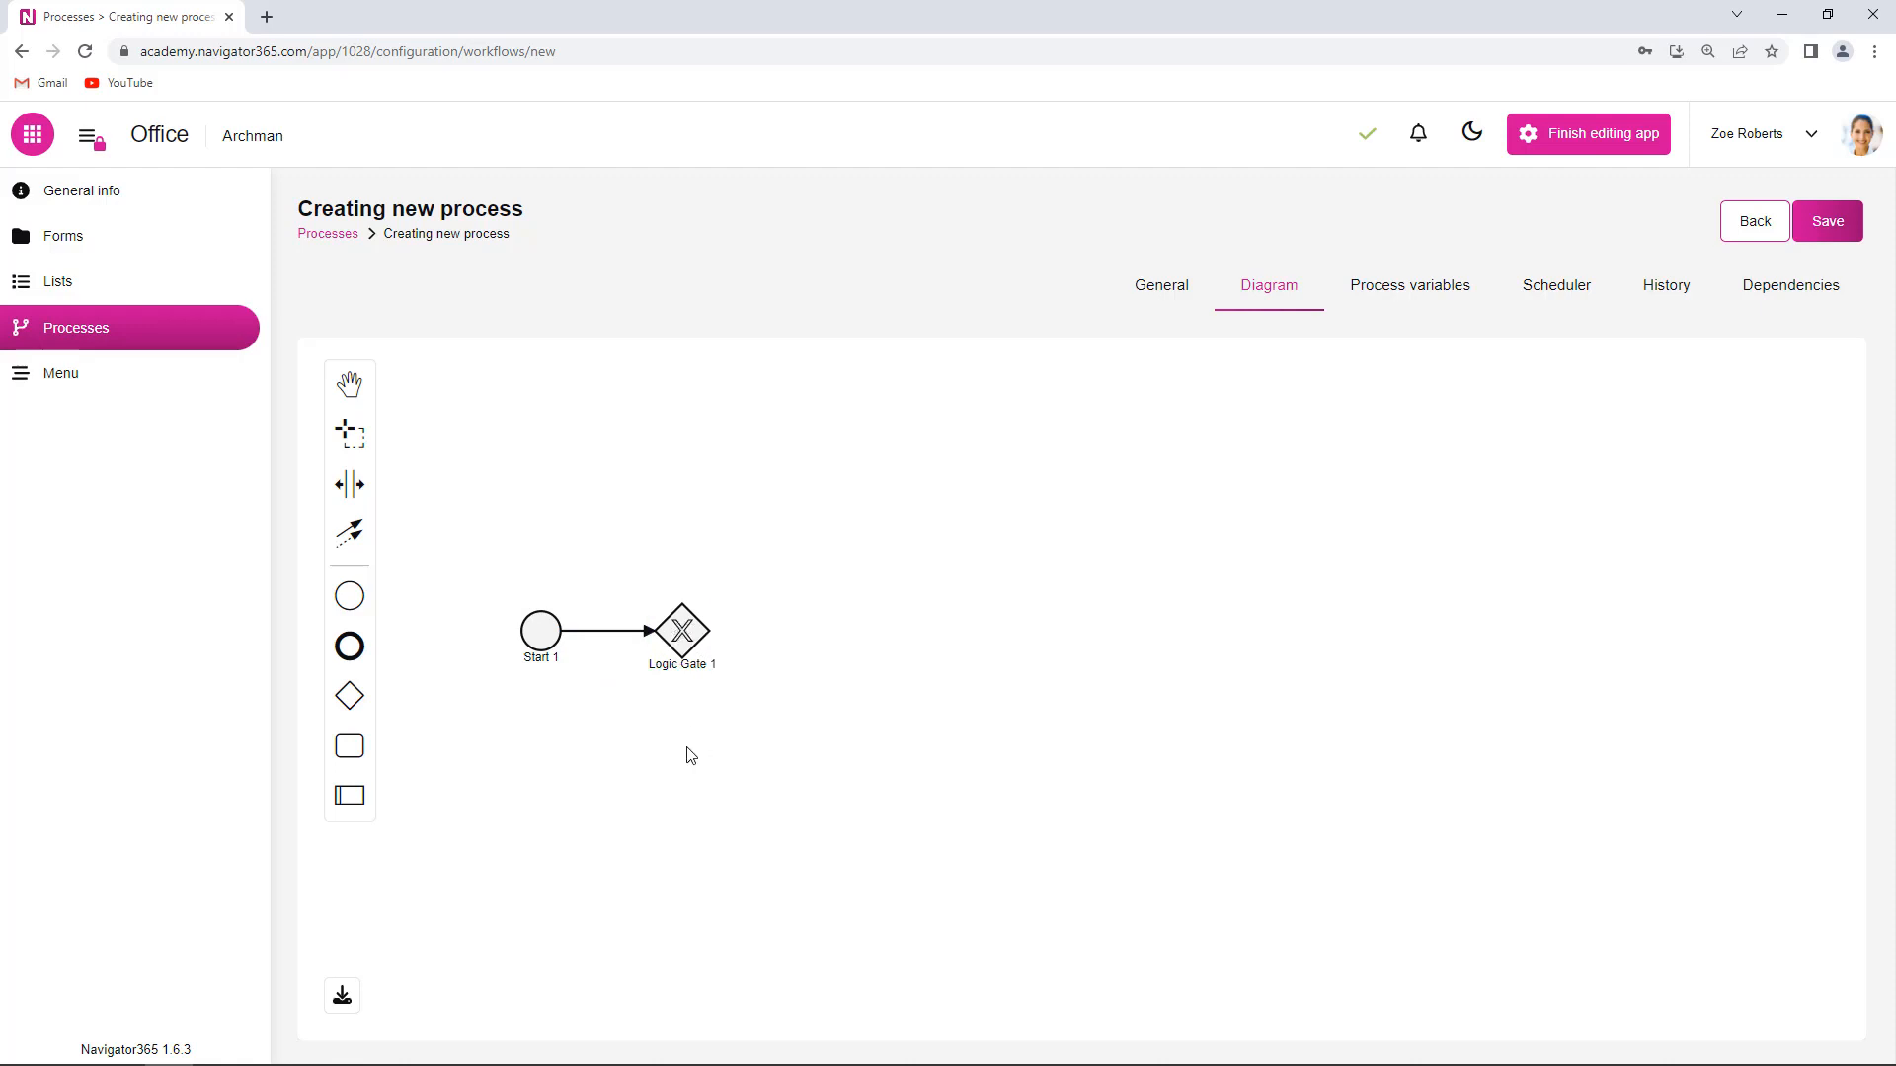
click(685, 628)
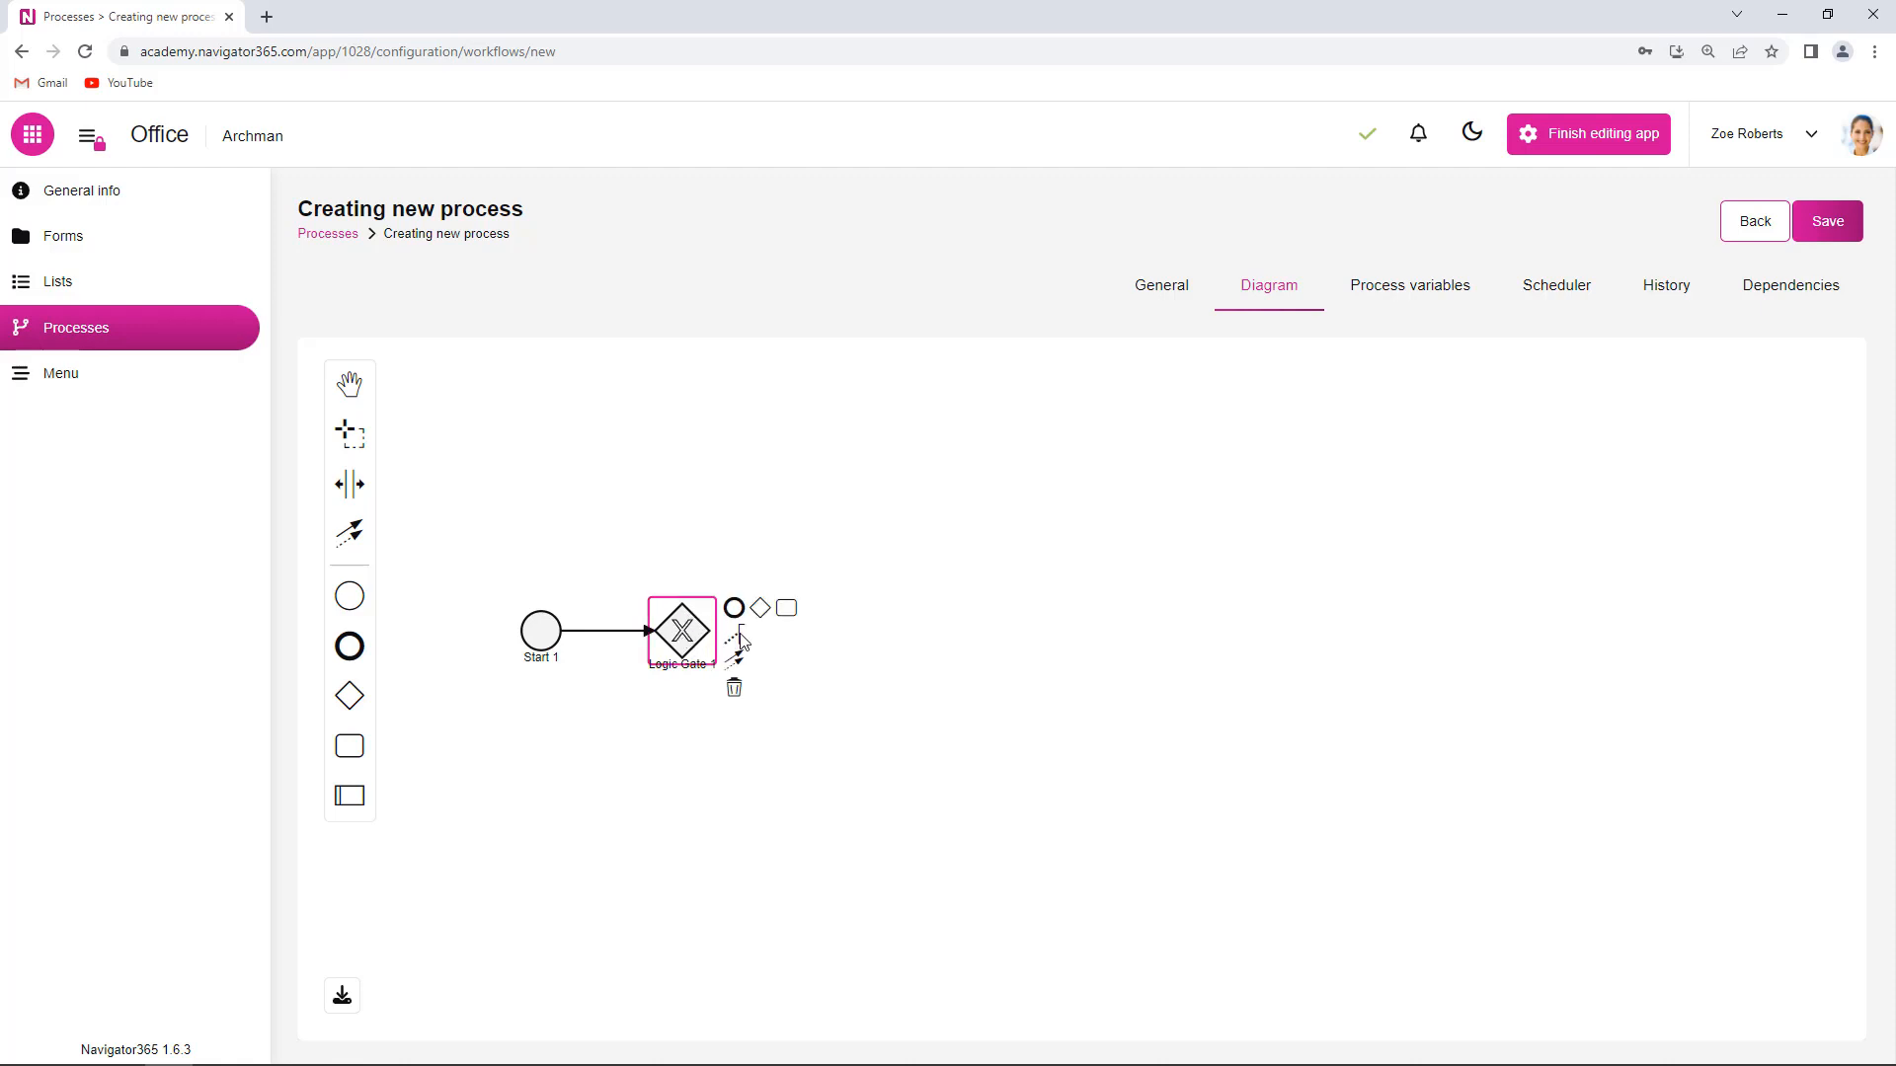
click(787, 610)
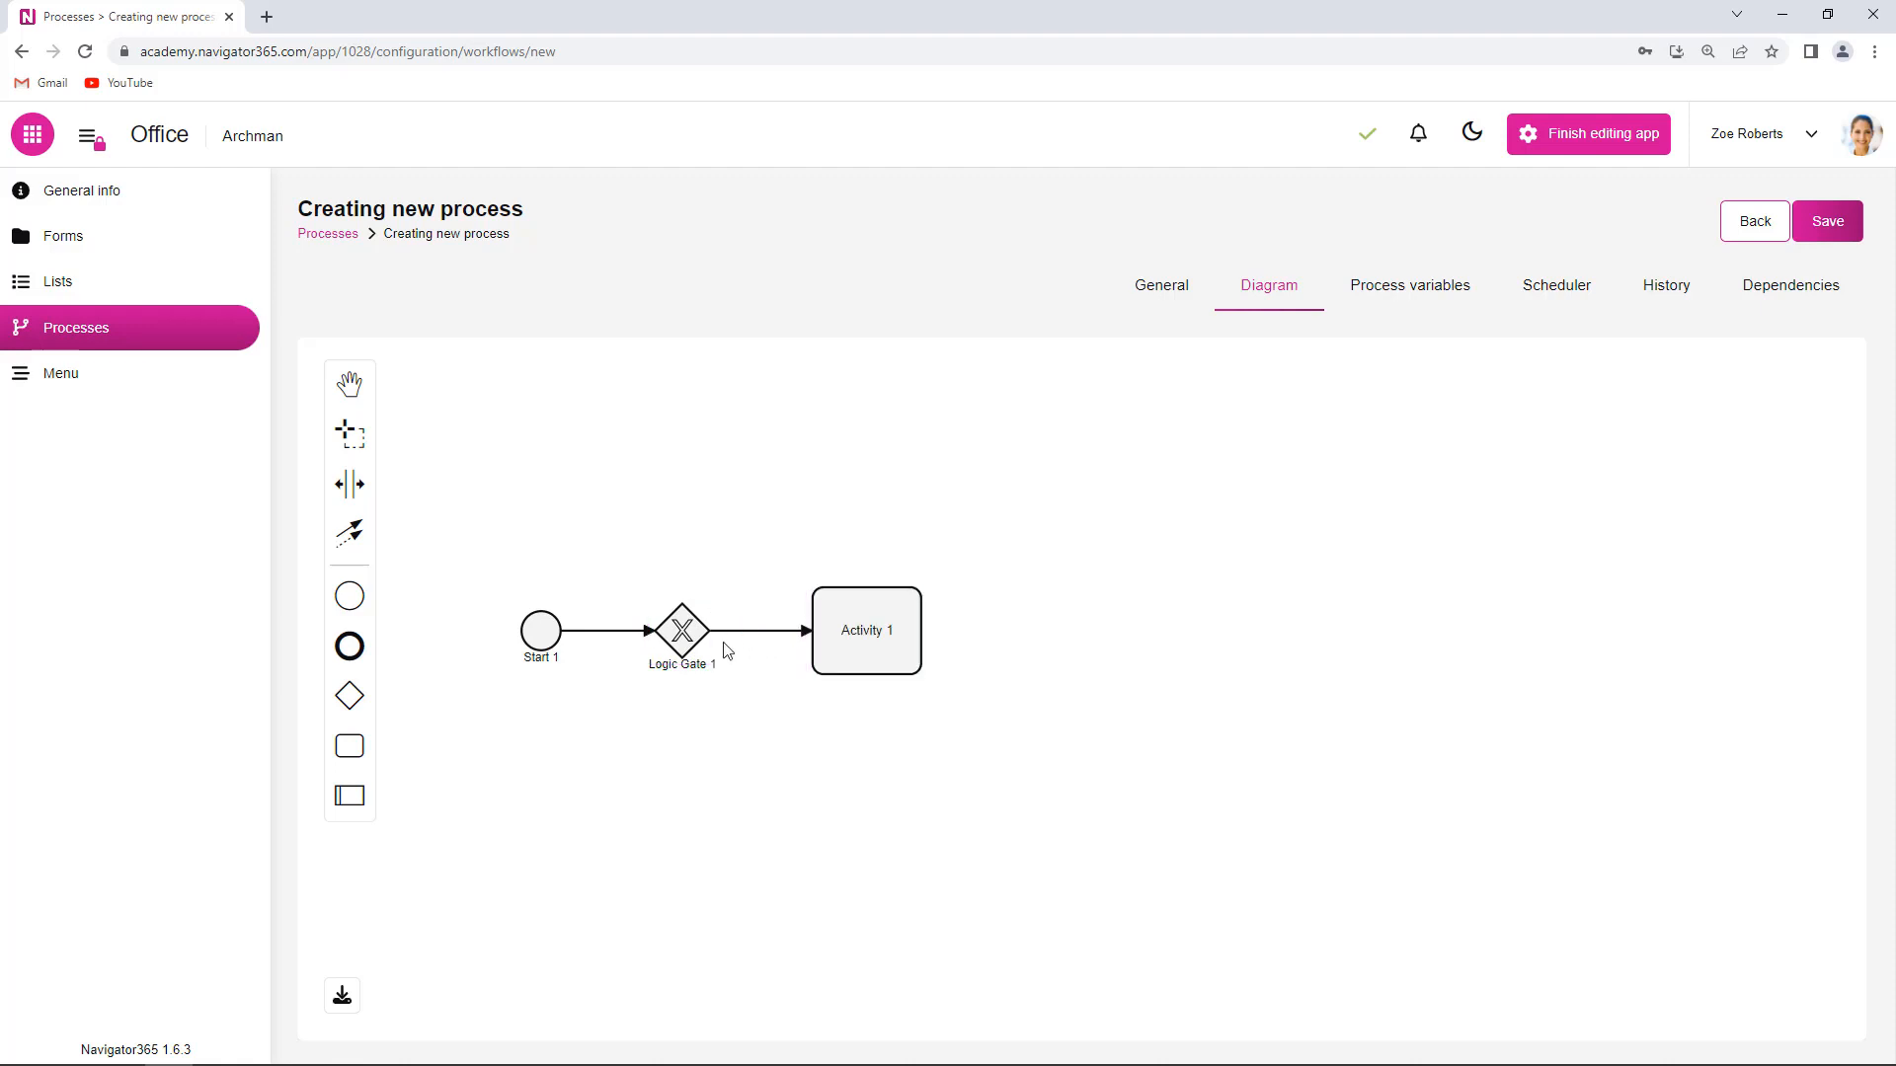
click(681, 637)
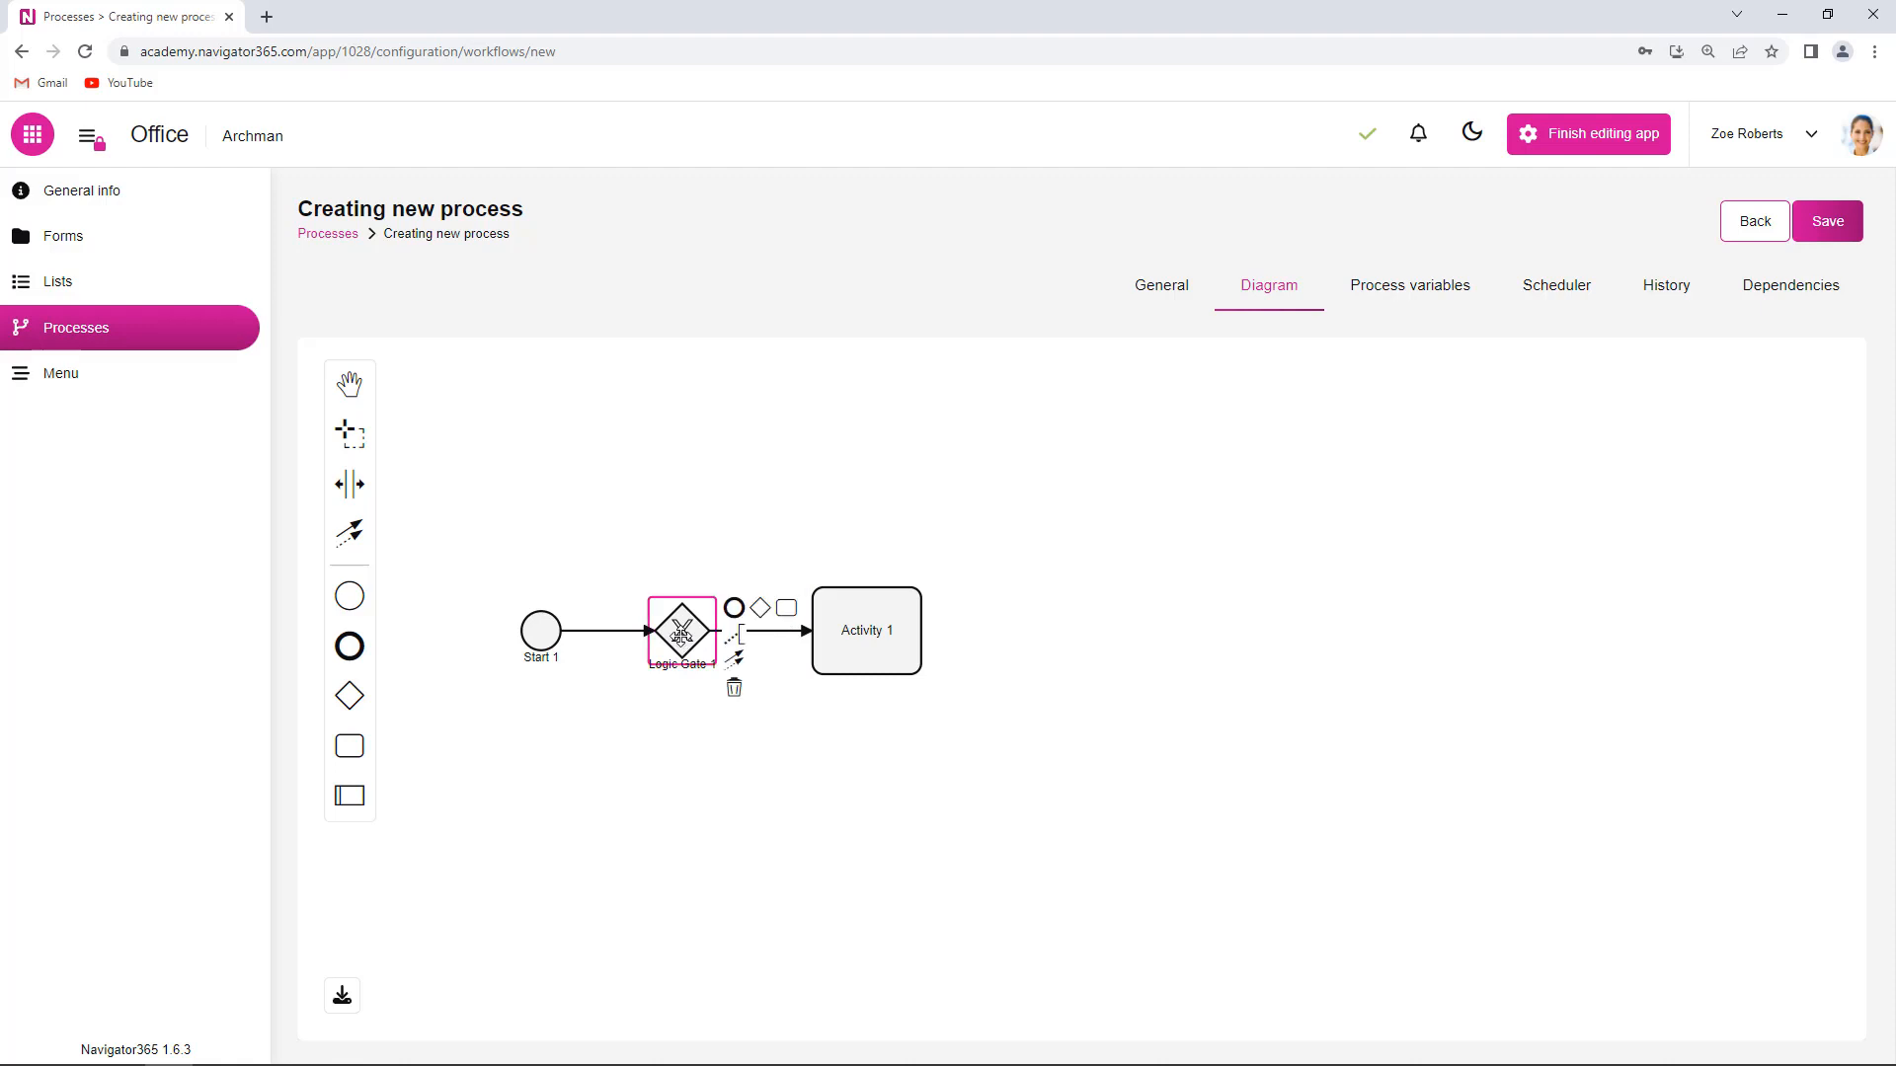
click(787, 611)
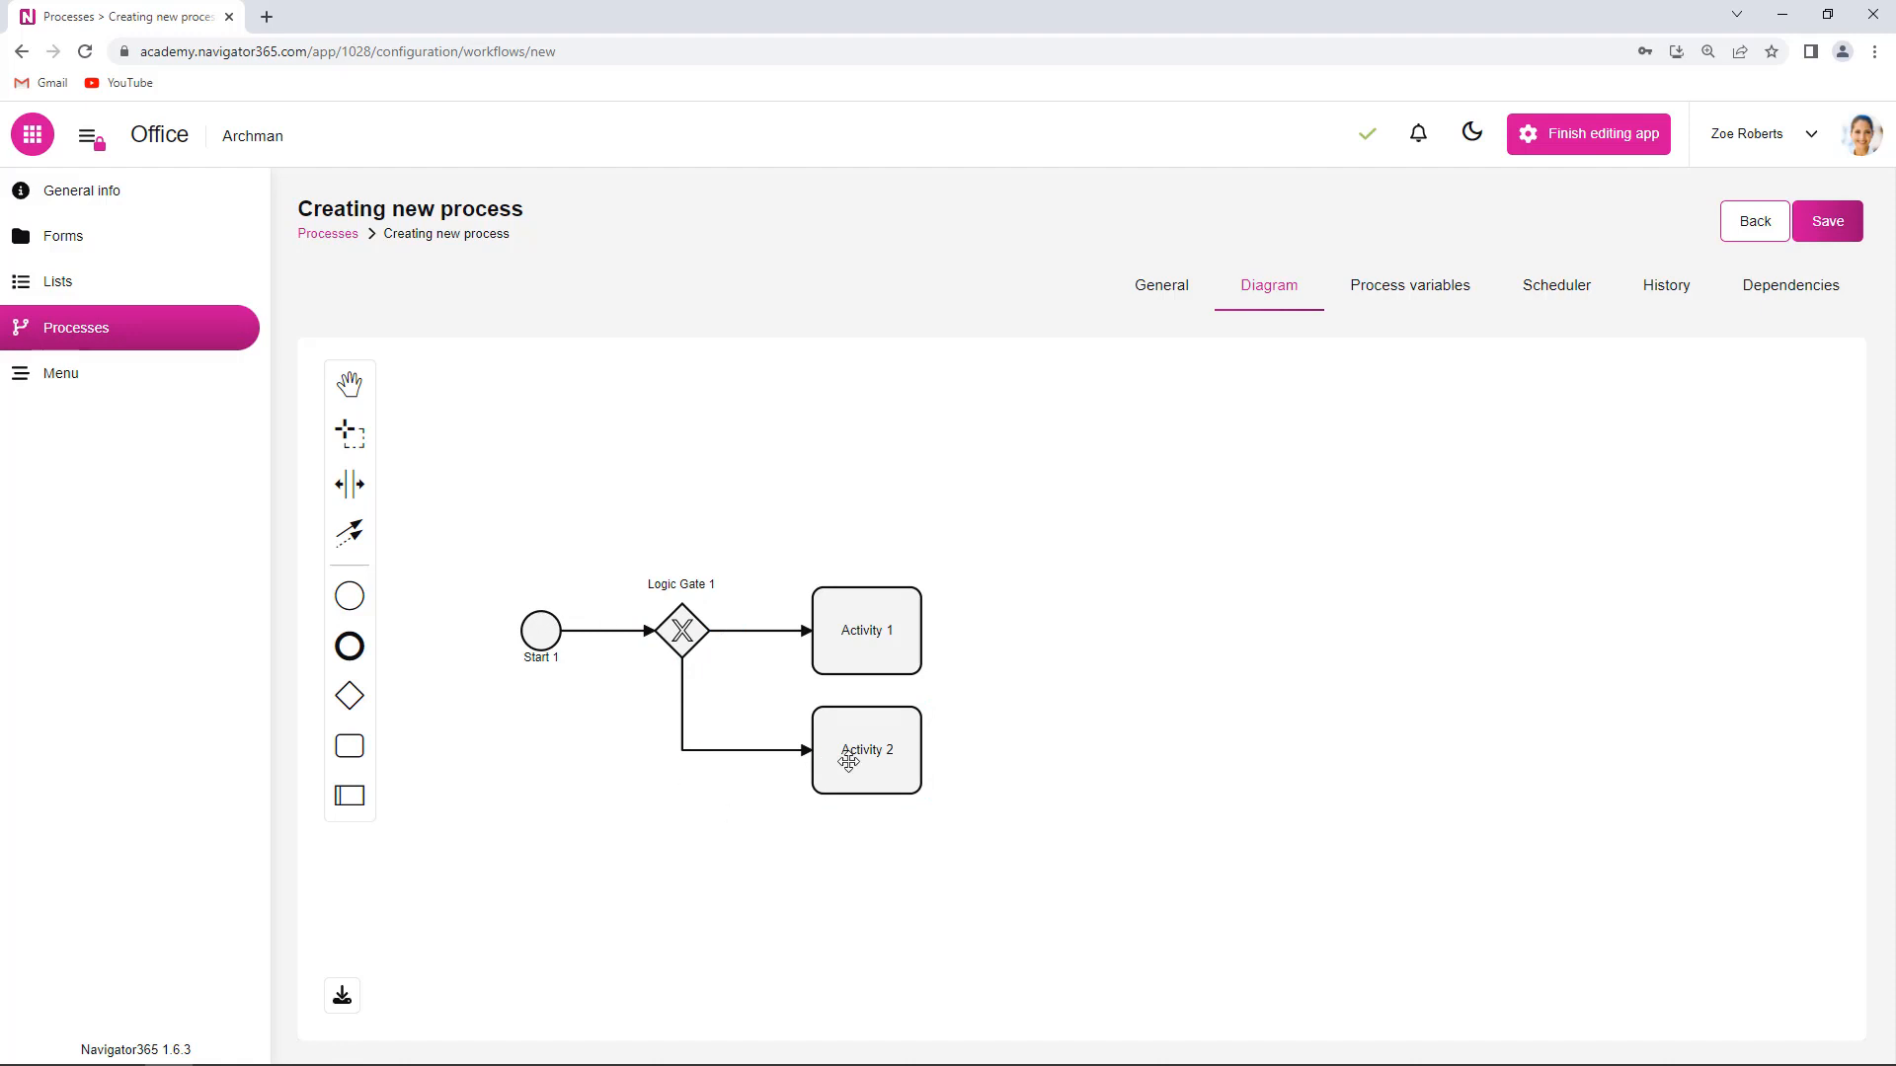
- Add Activity 3 and Finish 1 after Activity 1, and Finish 2 after Activity 2
click(880, 624)
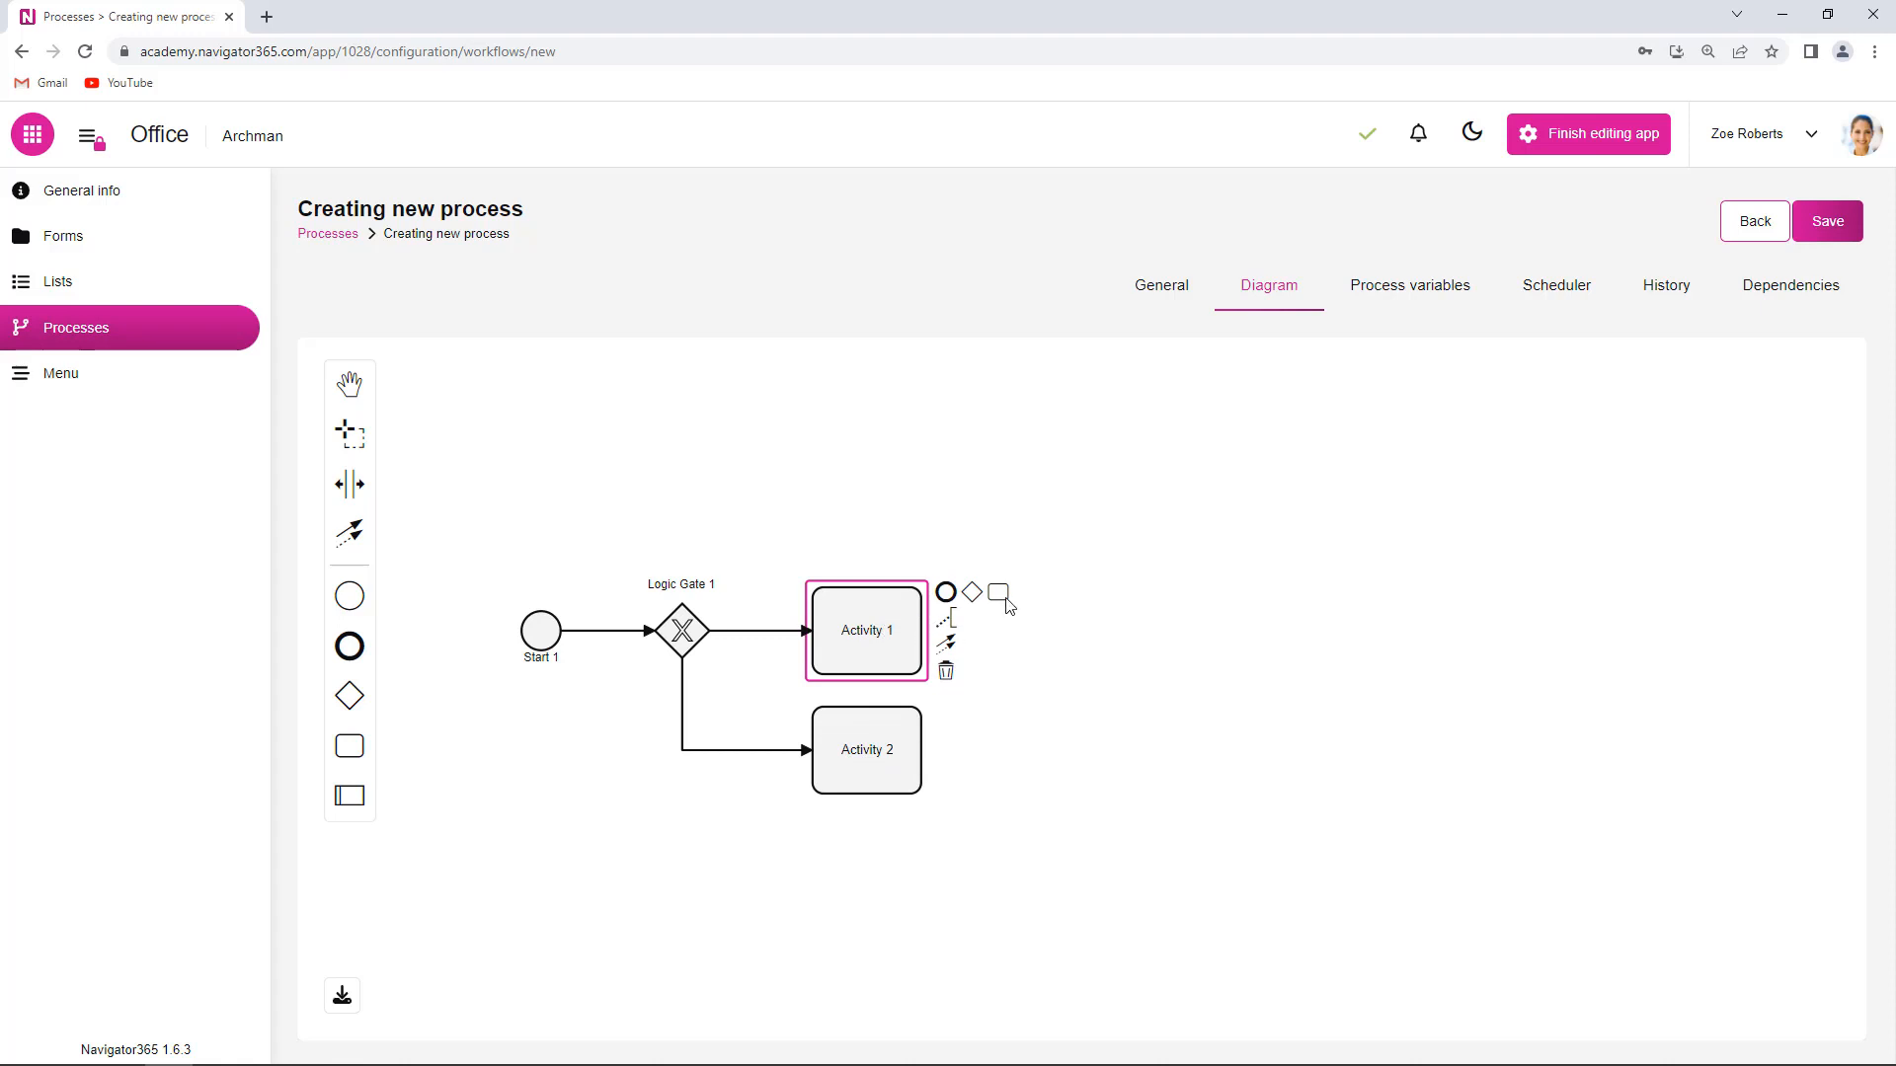
drag(999, 590, 1104, 622)
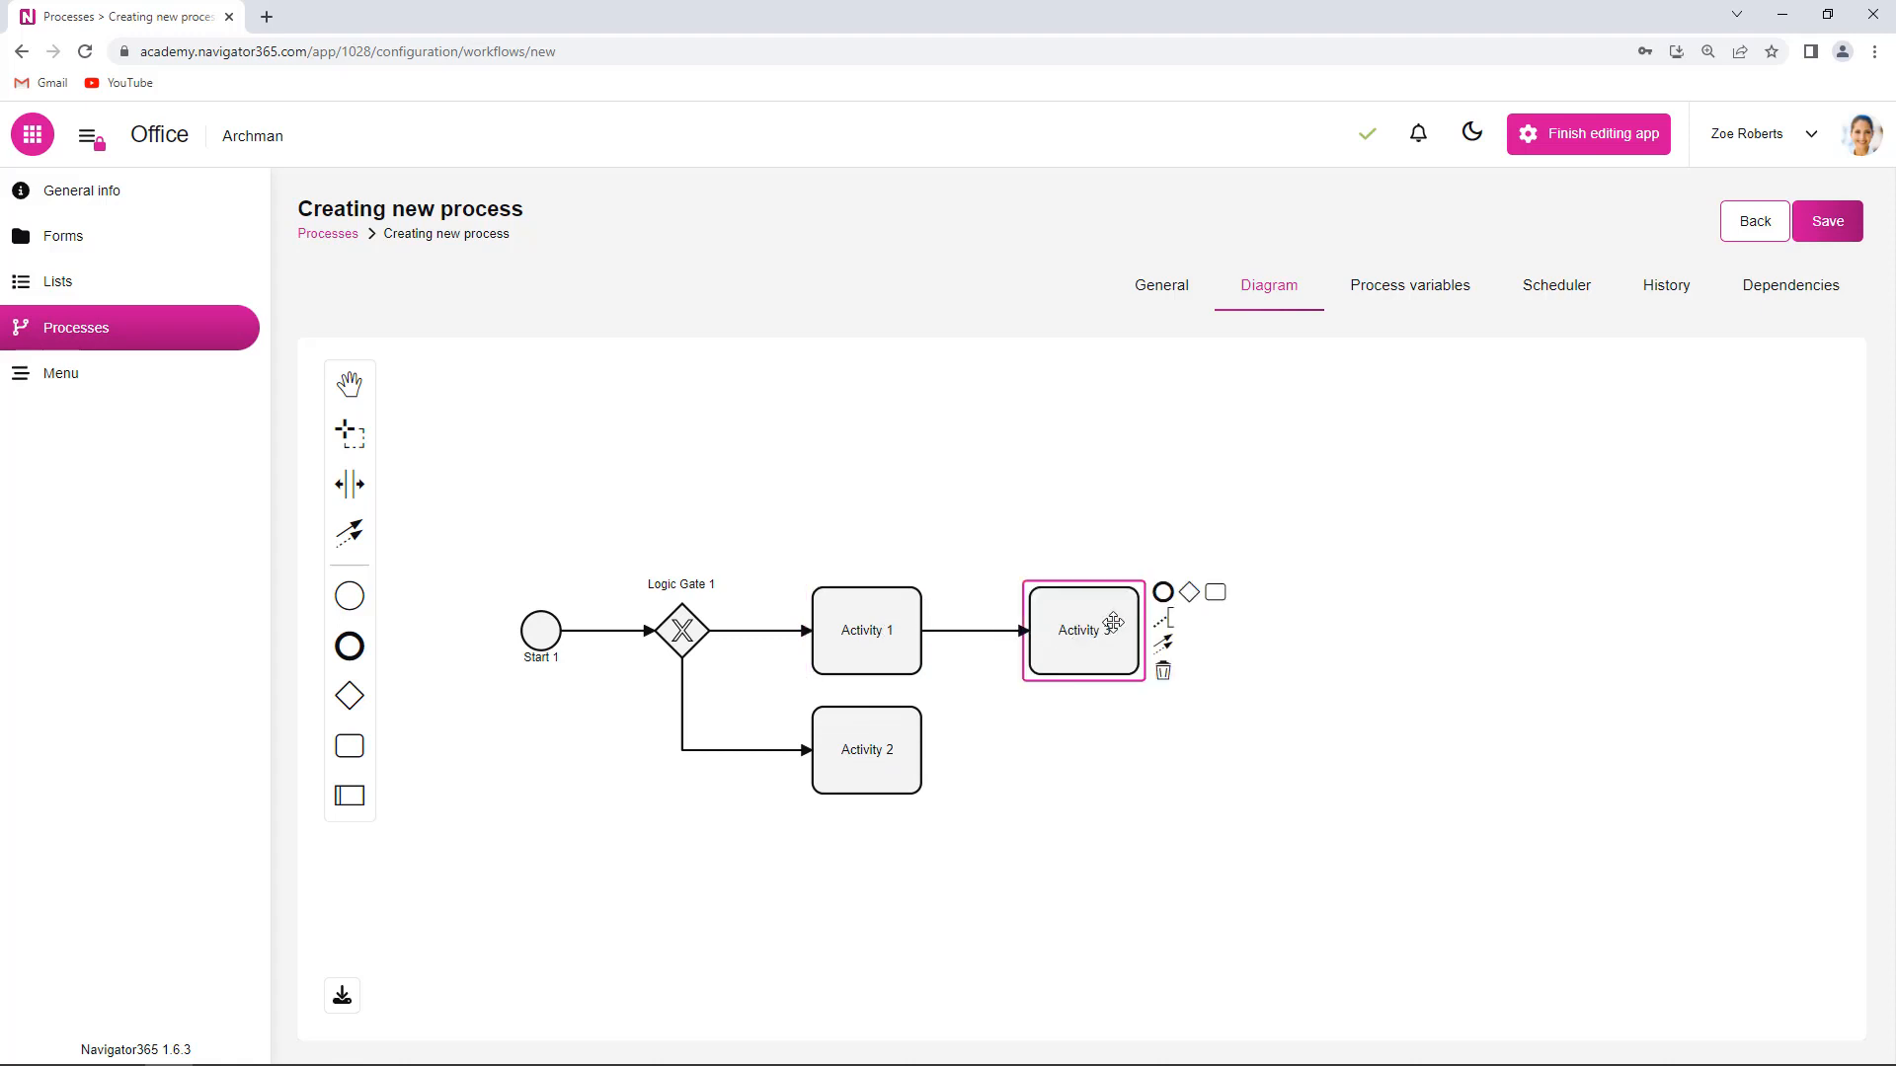
click(1164, 594)
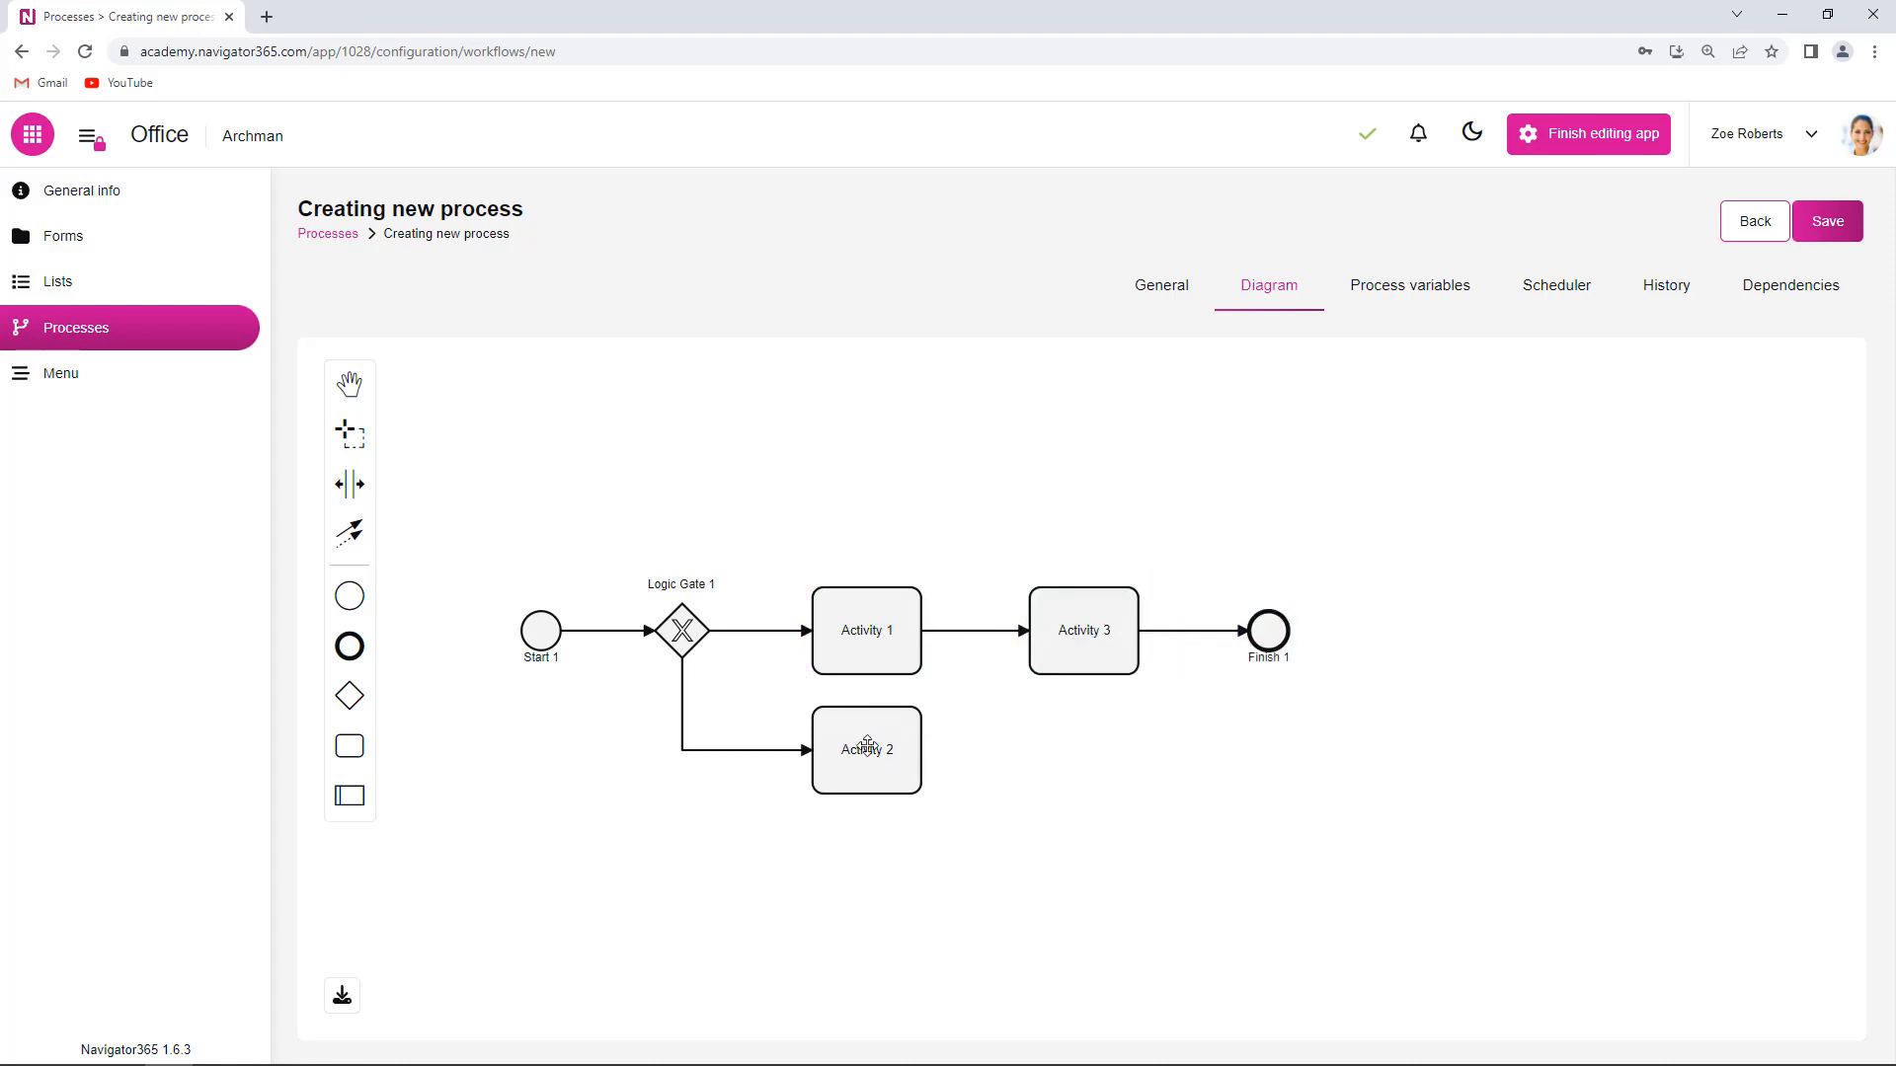
click(847, 757)
click(945, 712)
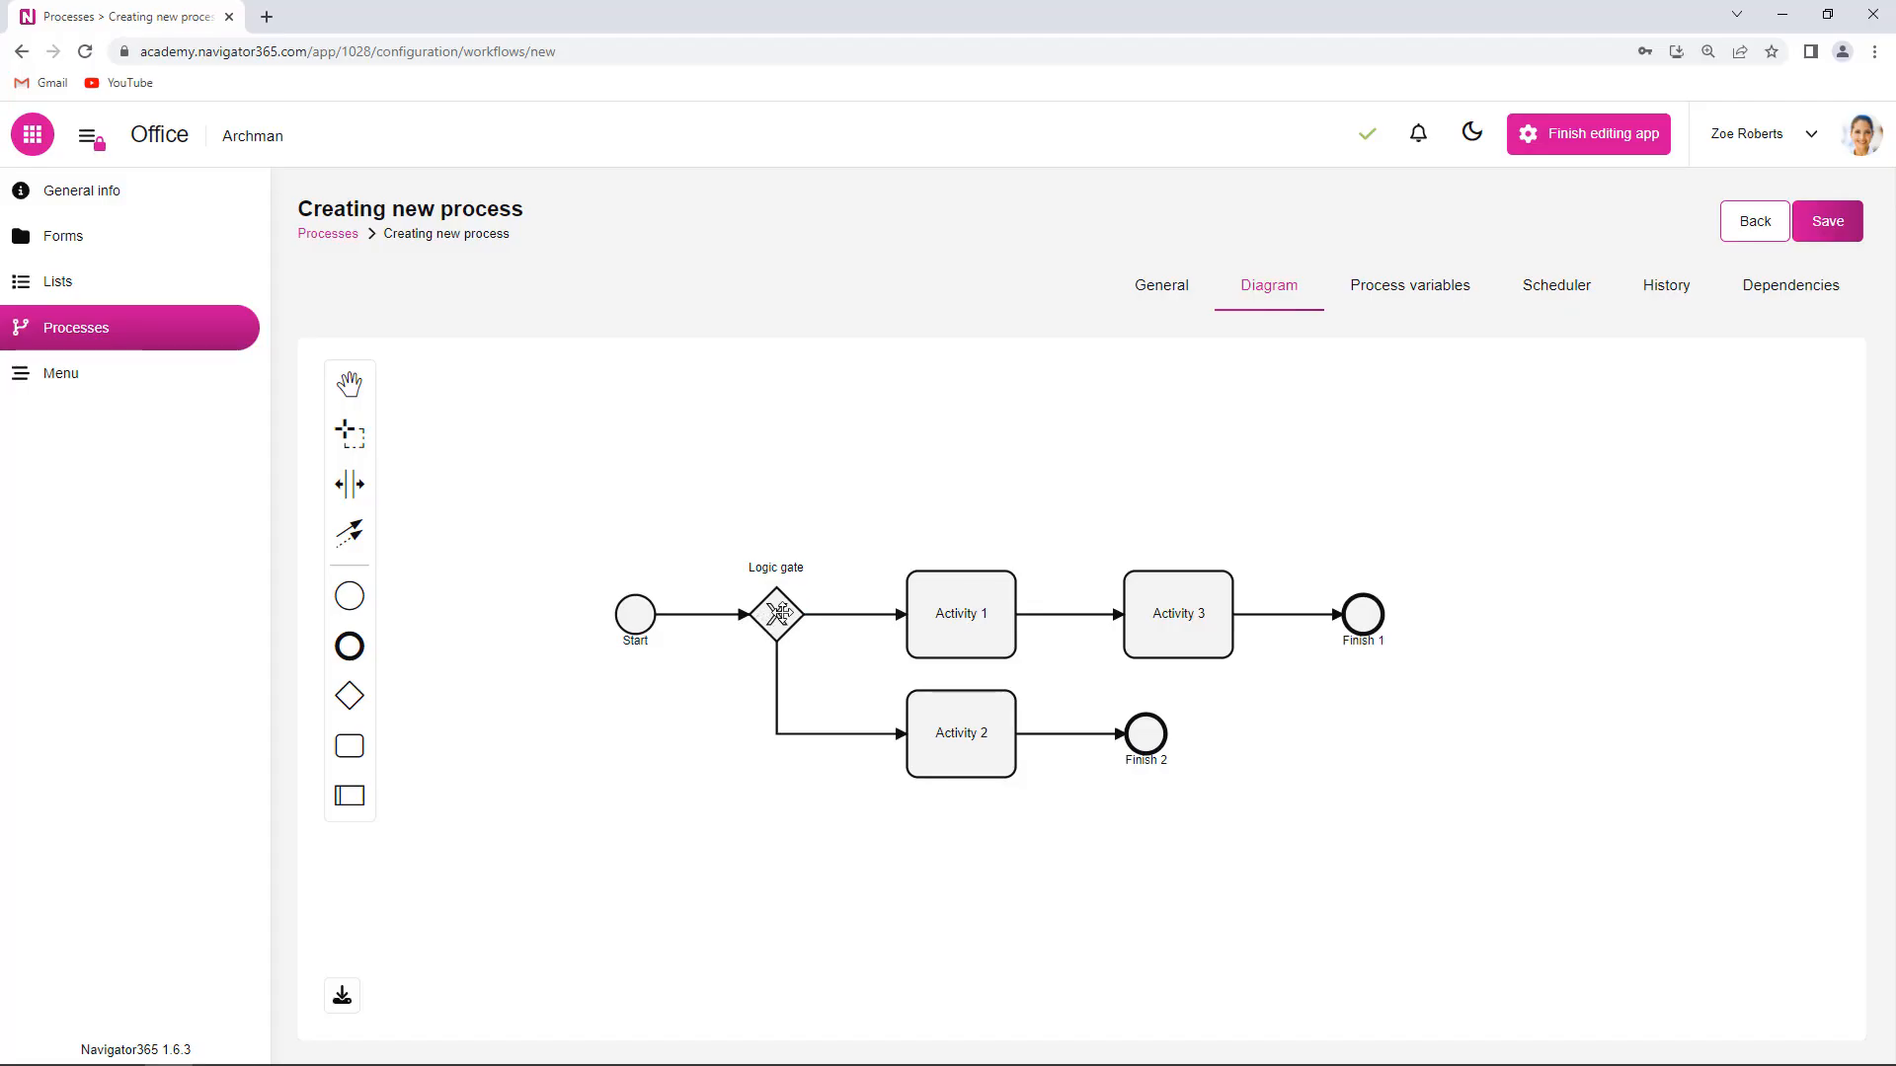
- Rename the gate to 'Need answer?' and name its paths Yes and No
click(769, 612)
click(1045, 374)
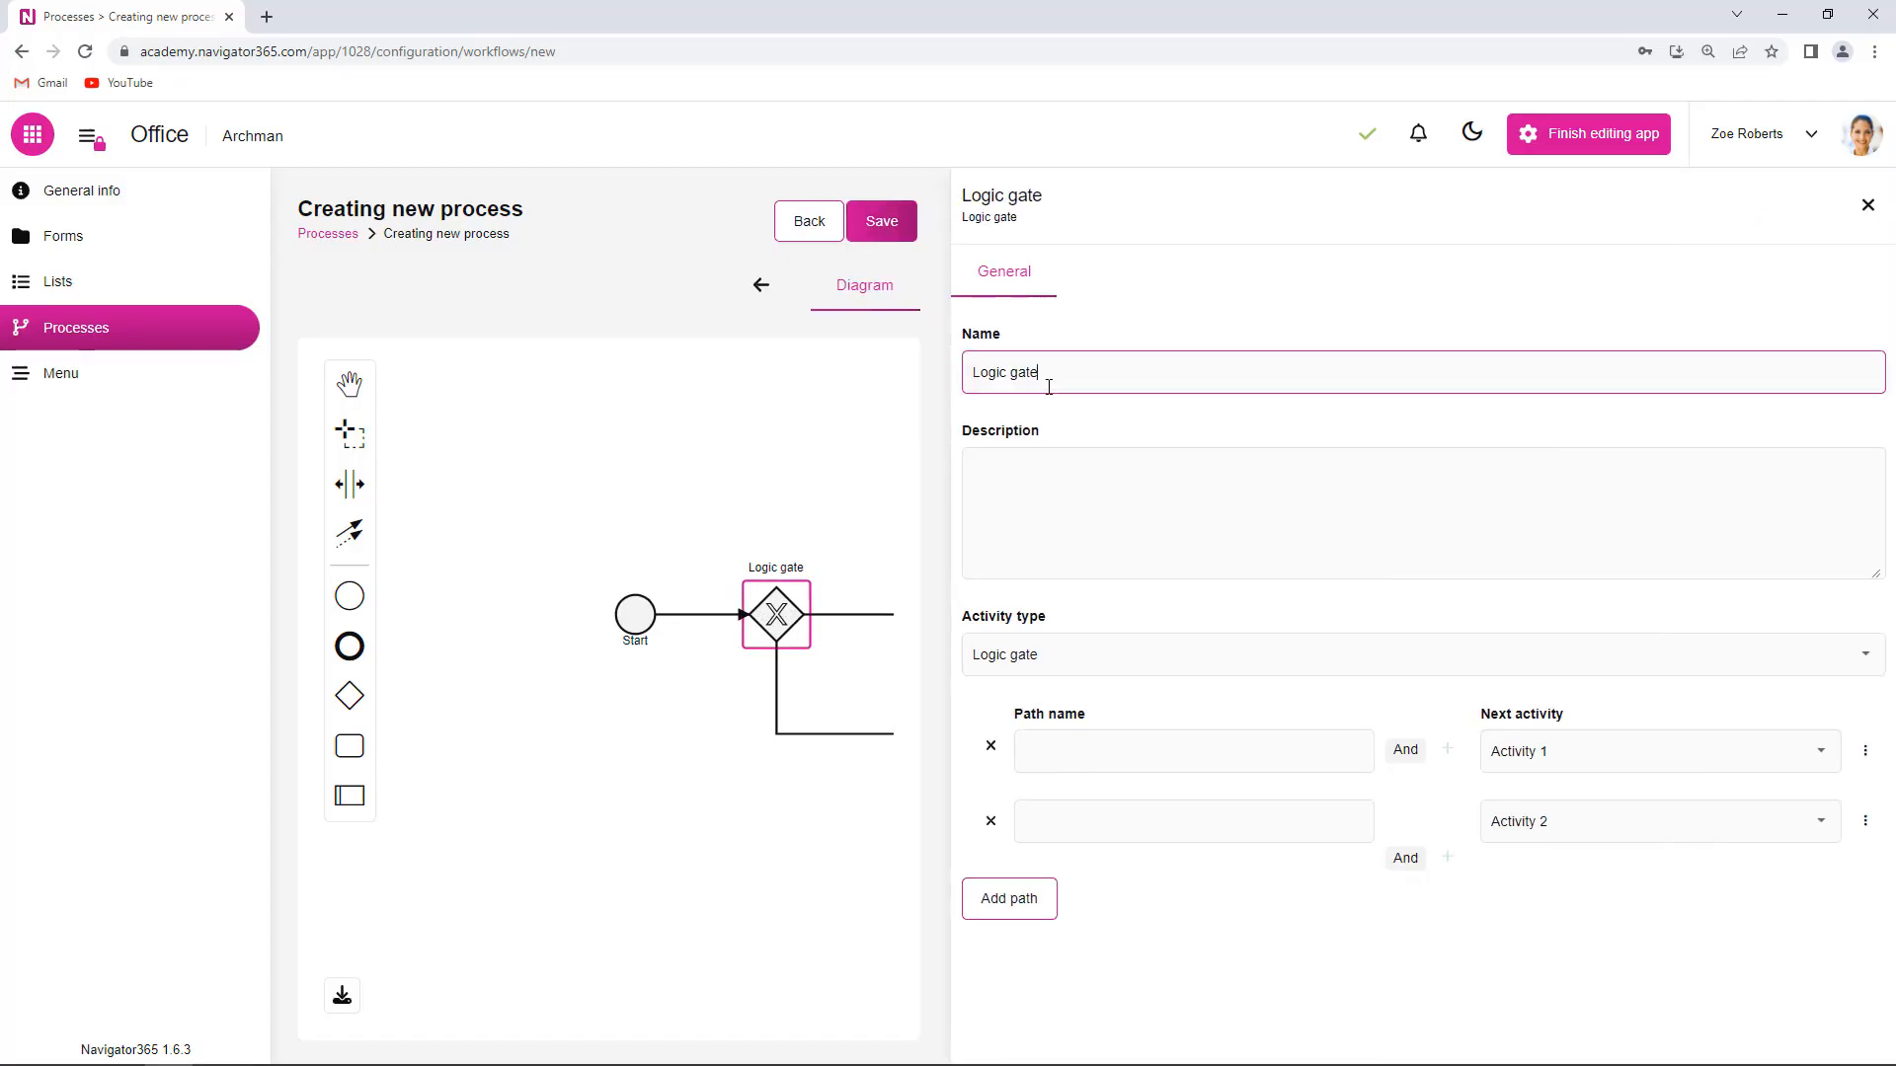
triple_click(1044, 374)
text(Need answer?)
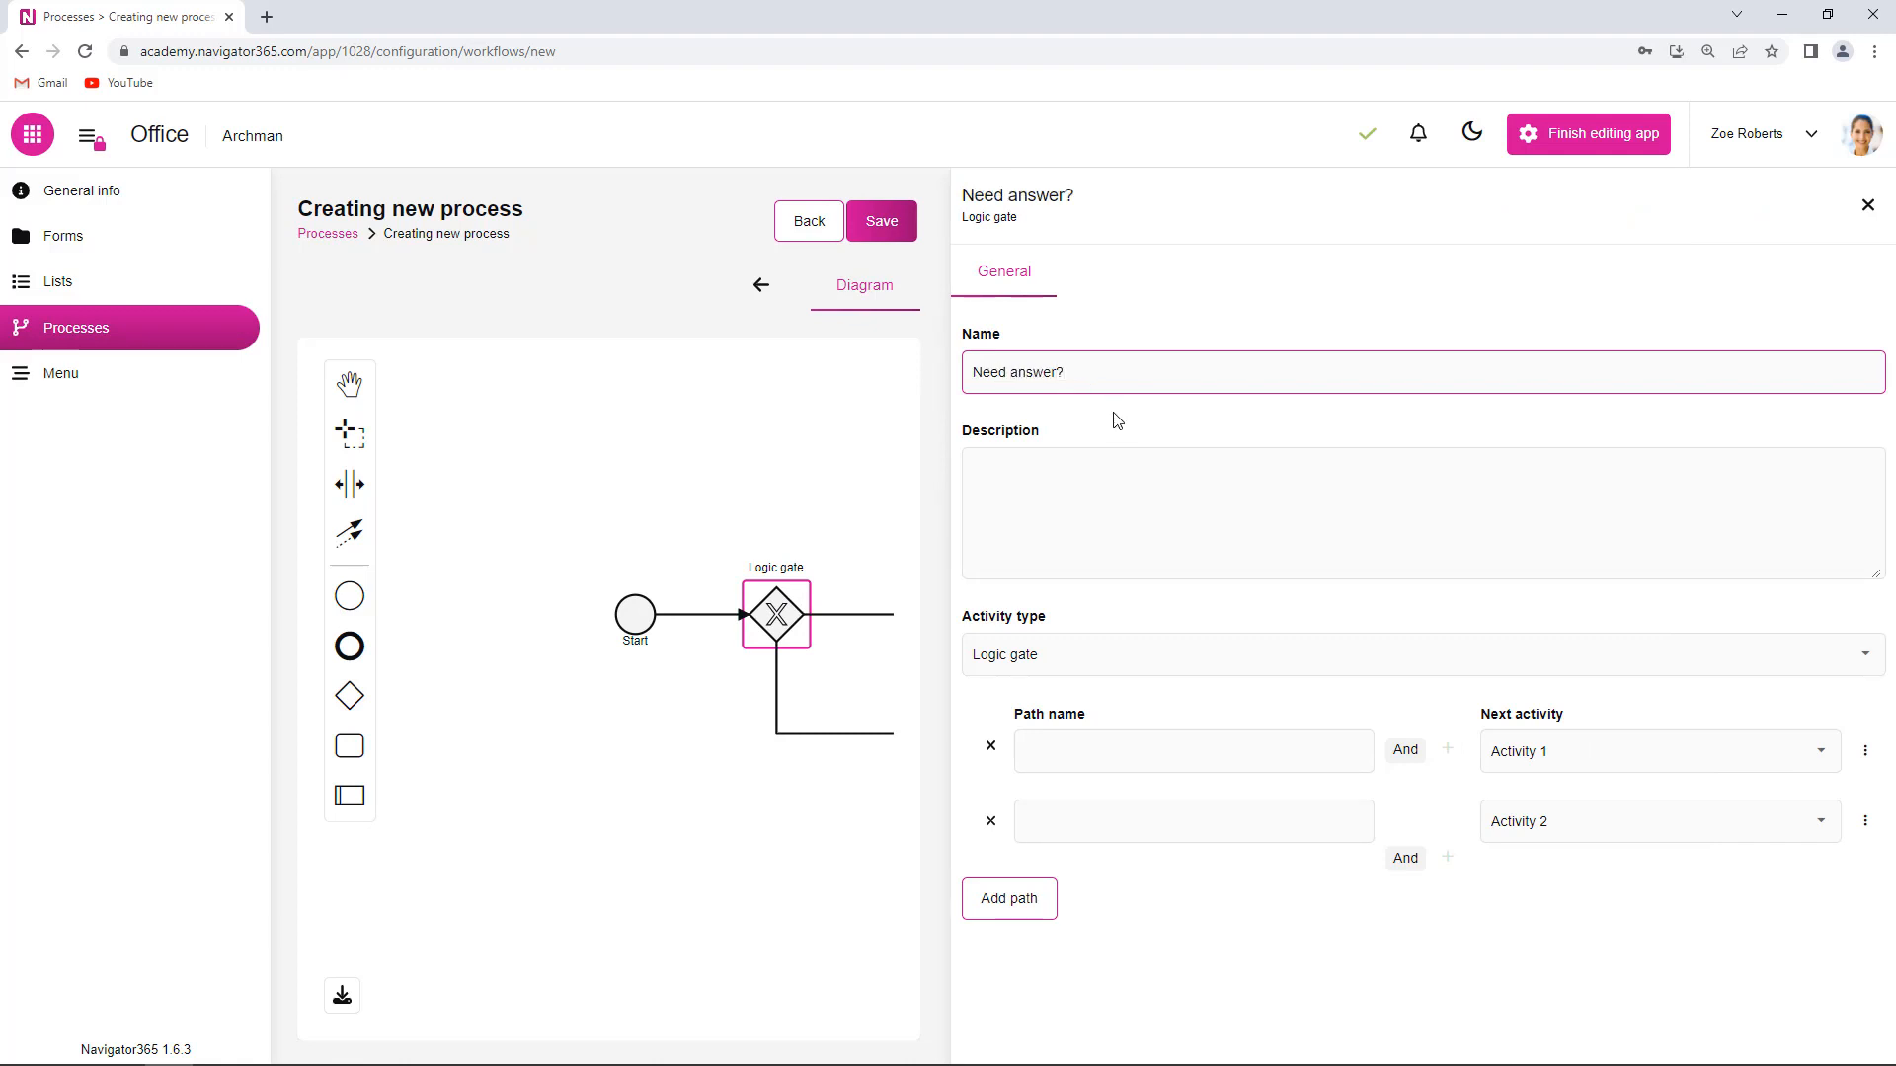
click(1097, 736)
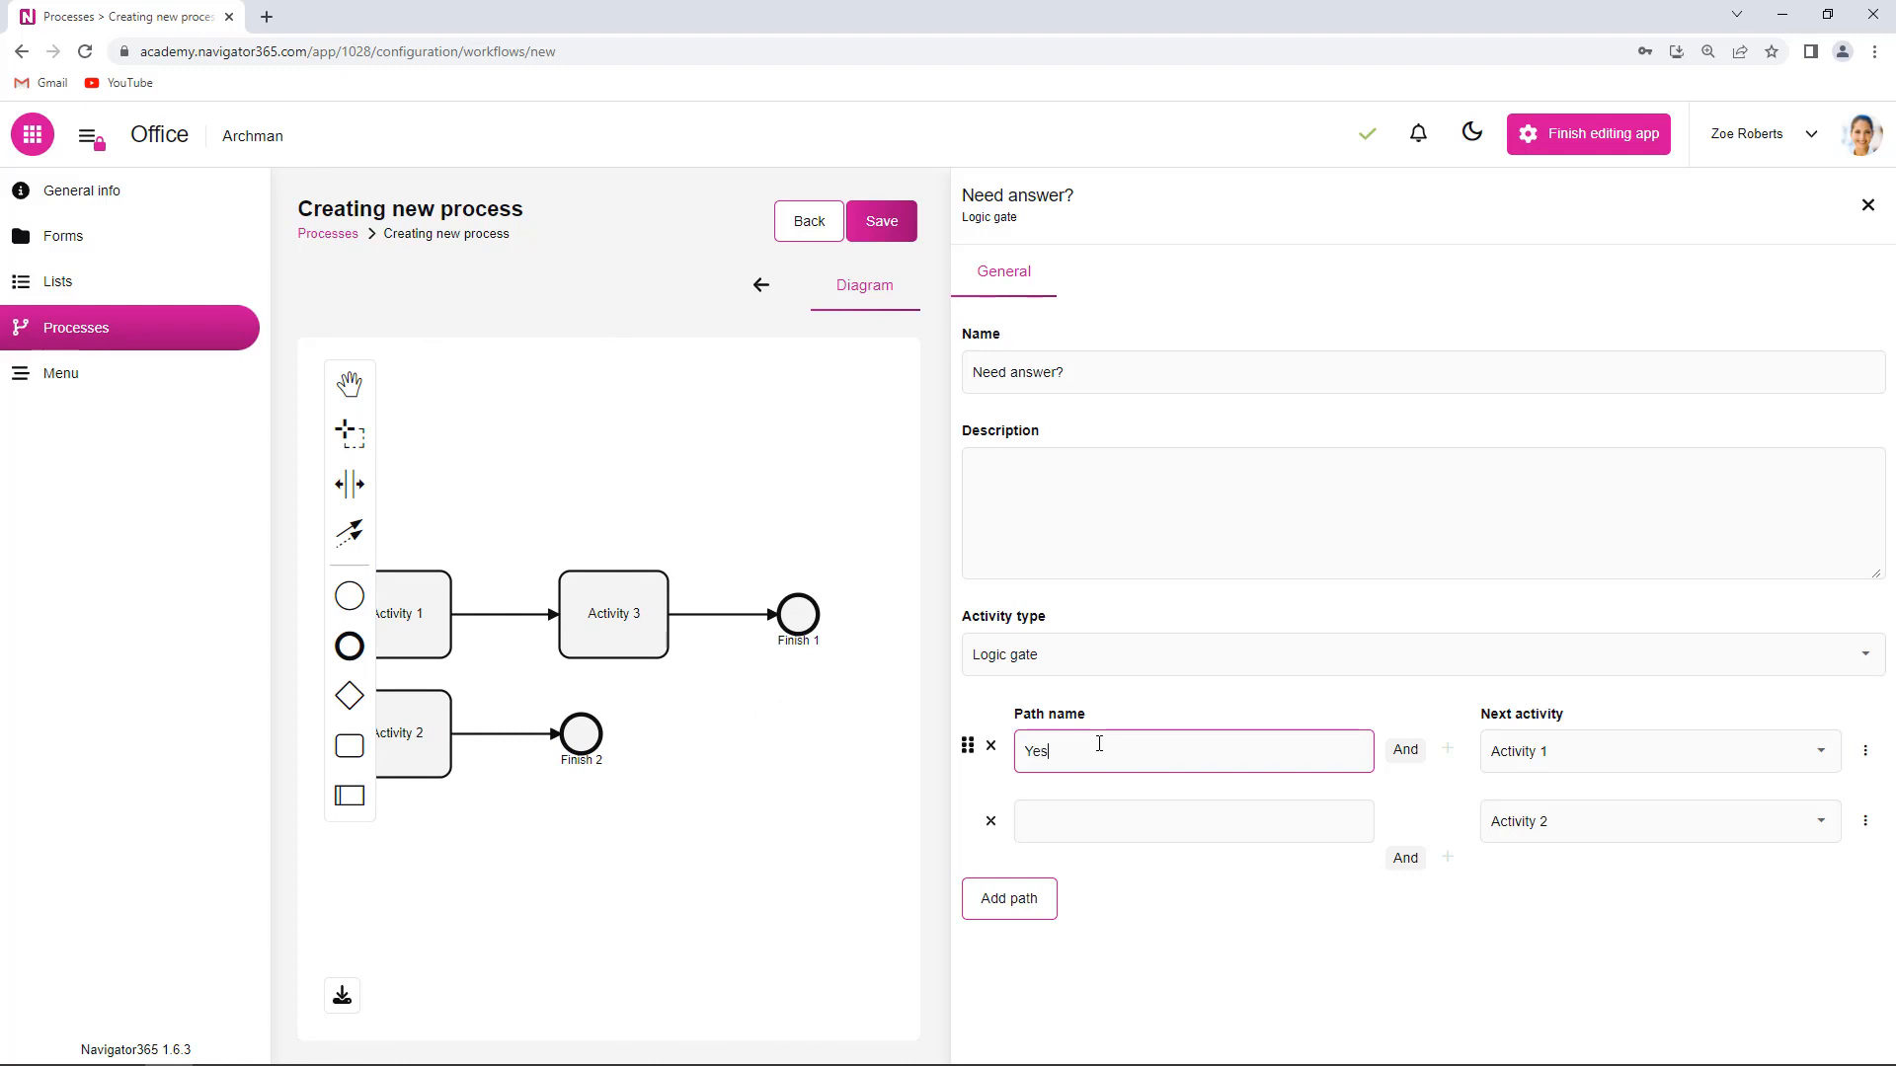
click(1074, 817)
text(No)
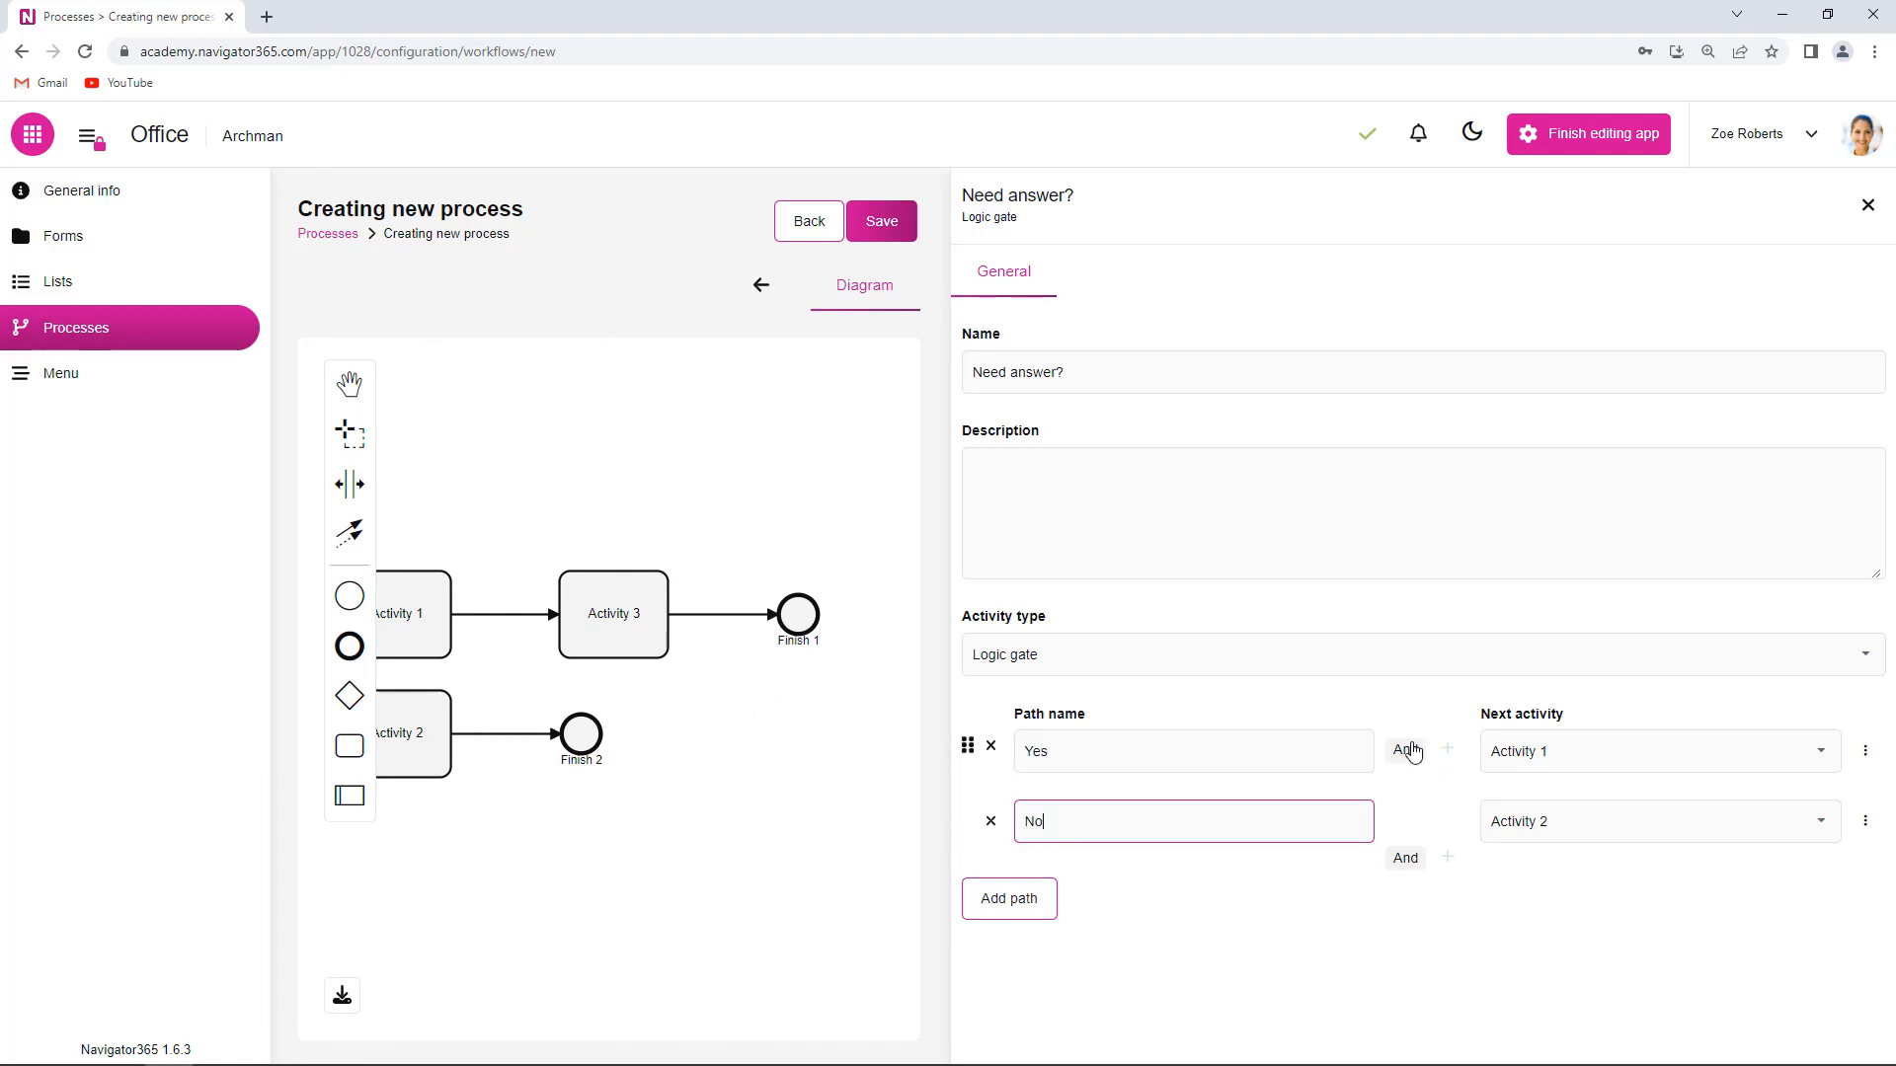
click(1451, 752)
- Give the Yes path the condition Should be answered equals Yes
click(1451, 754)
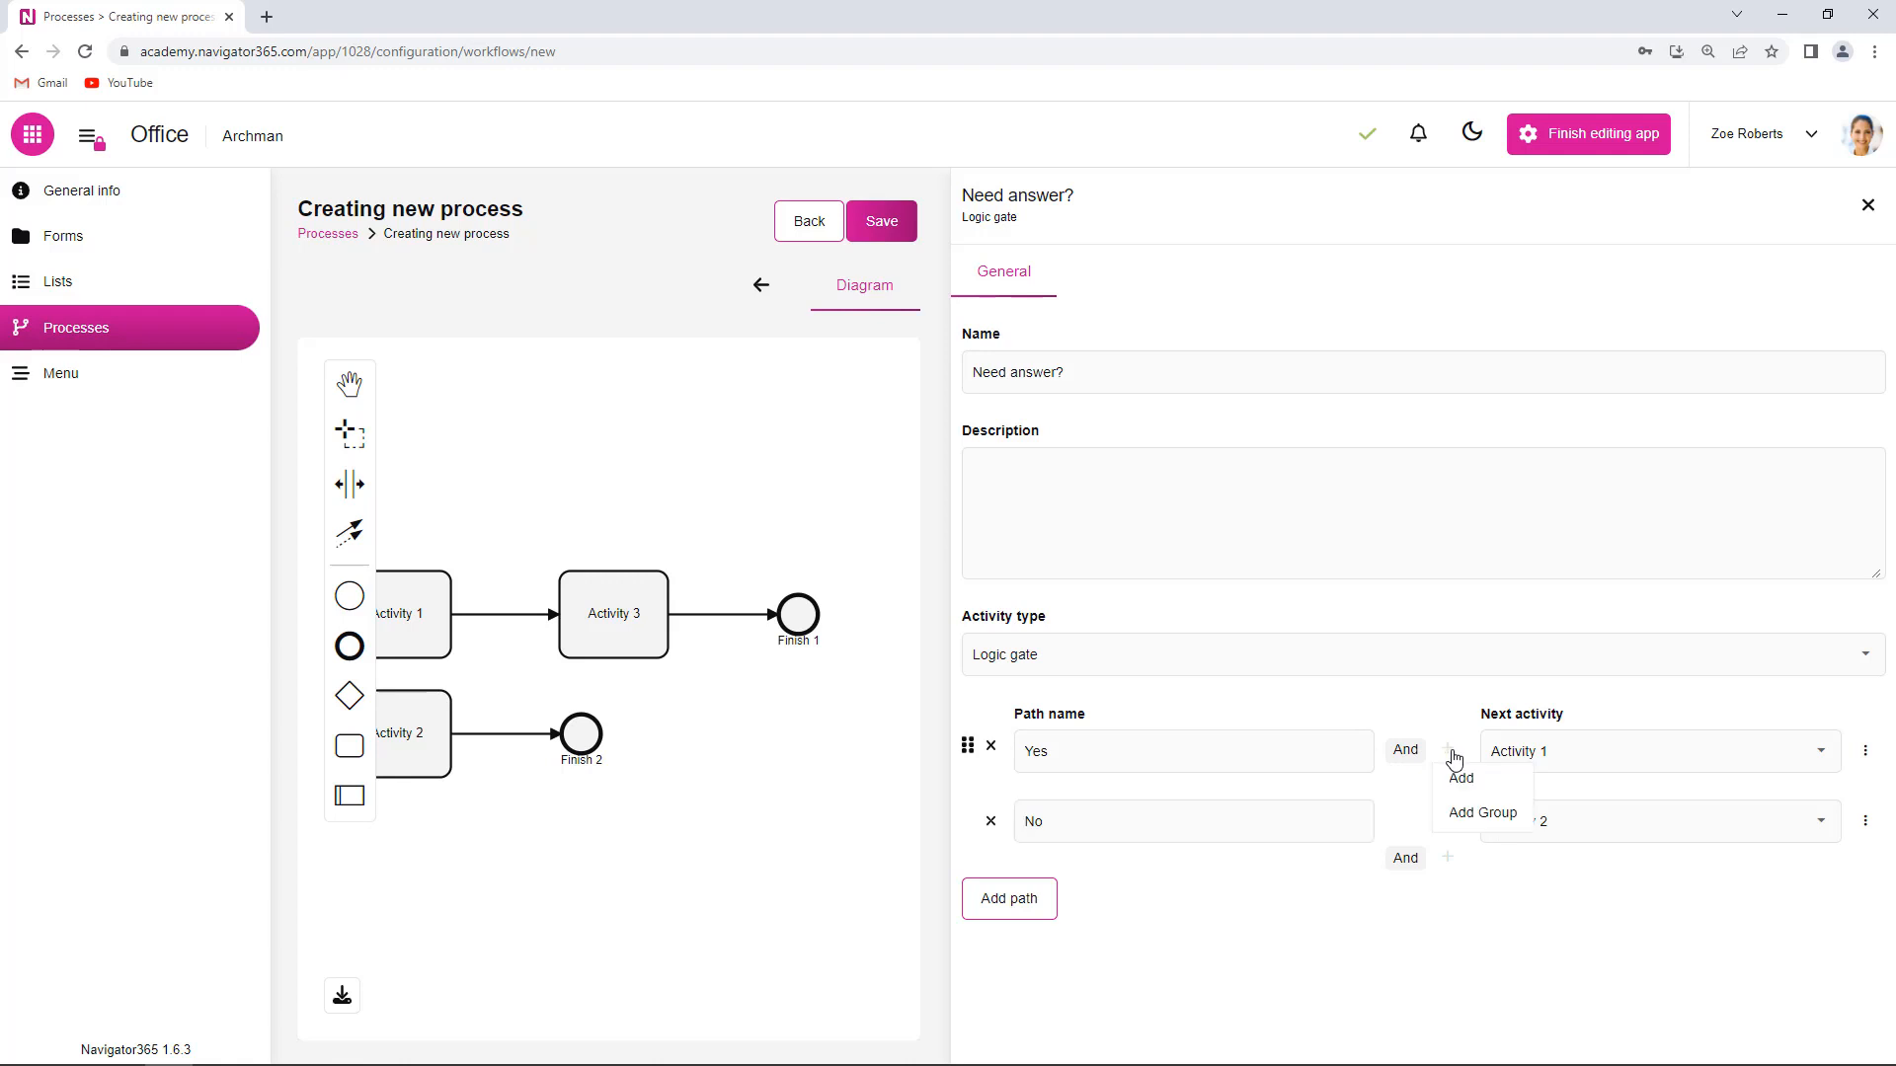
click(1460, 779)
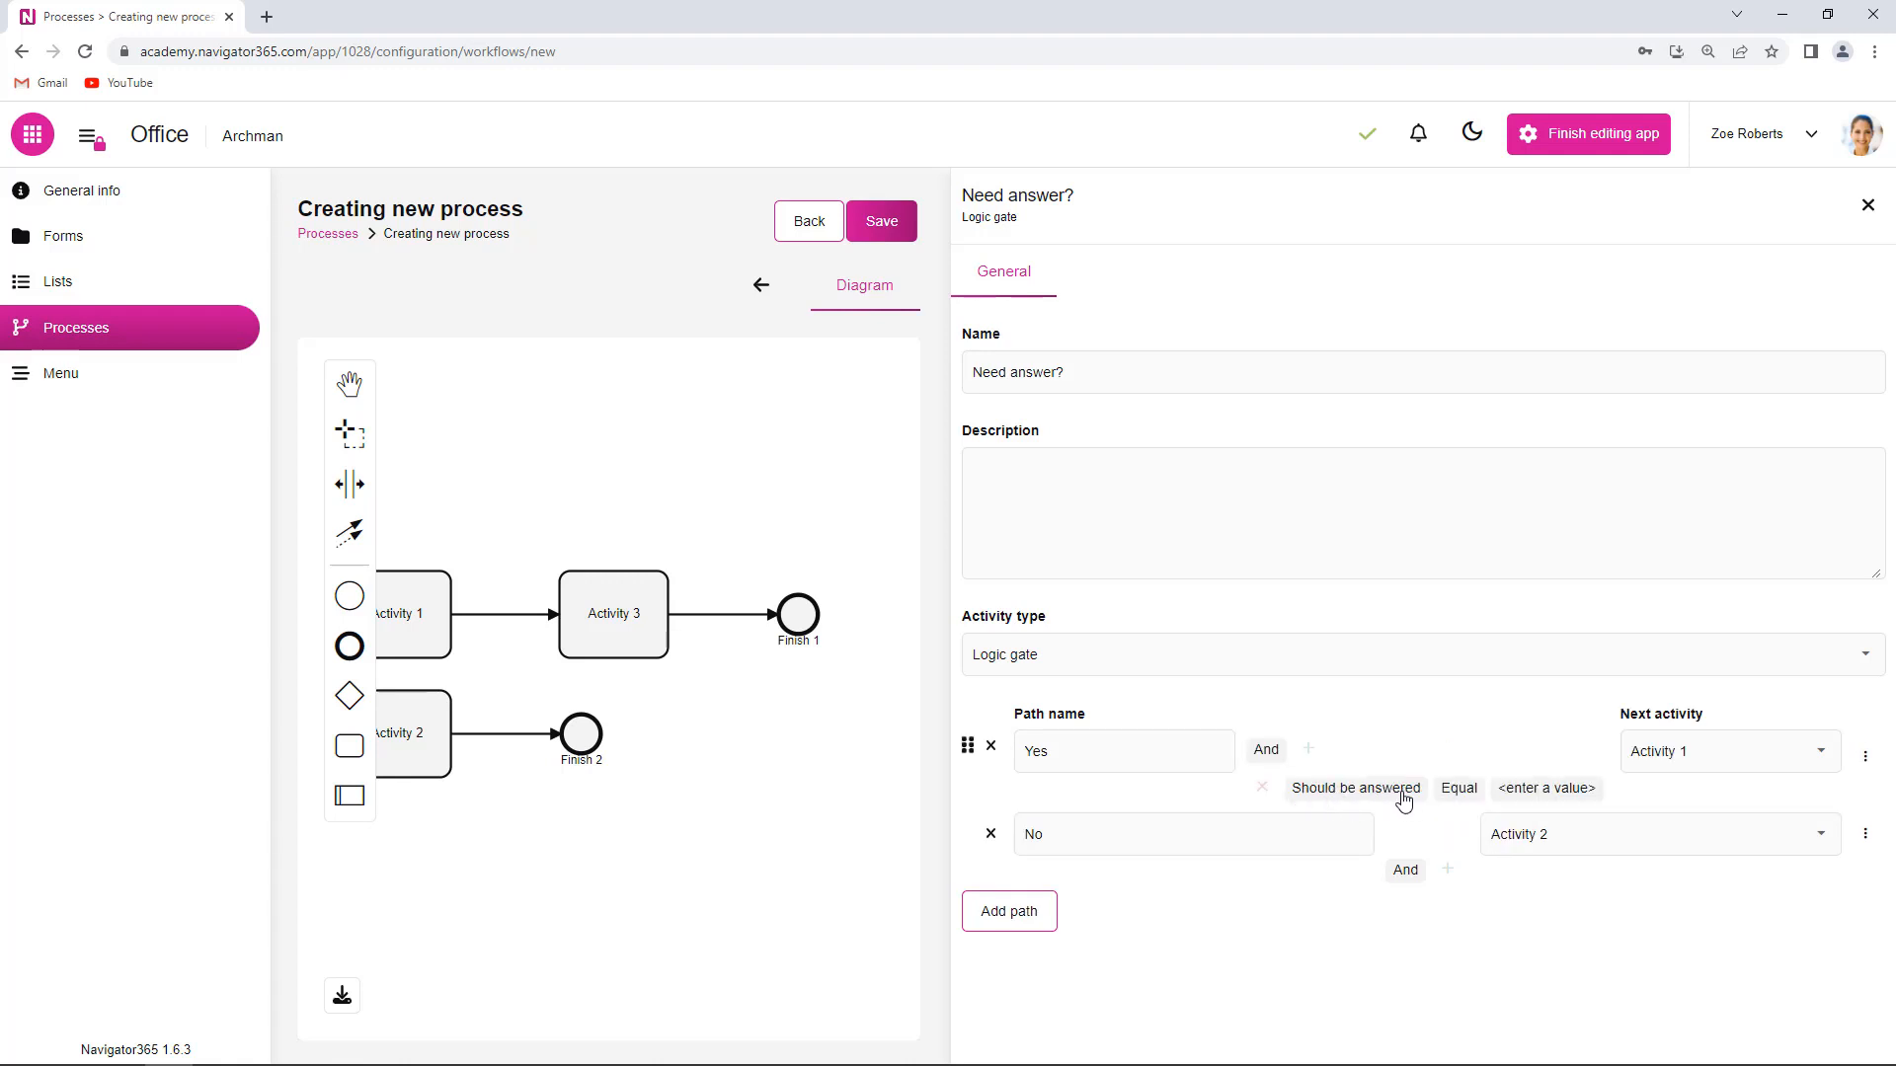
click(1558, 790)
click(1673, 795)
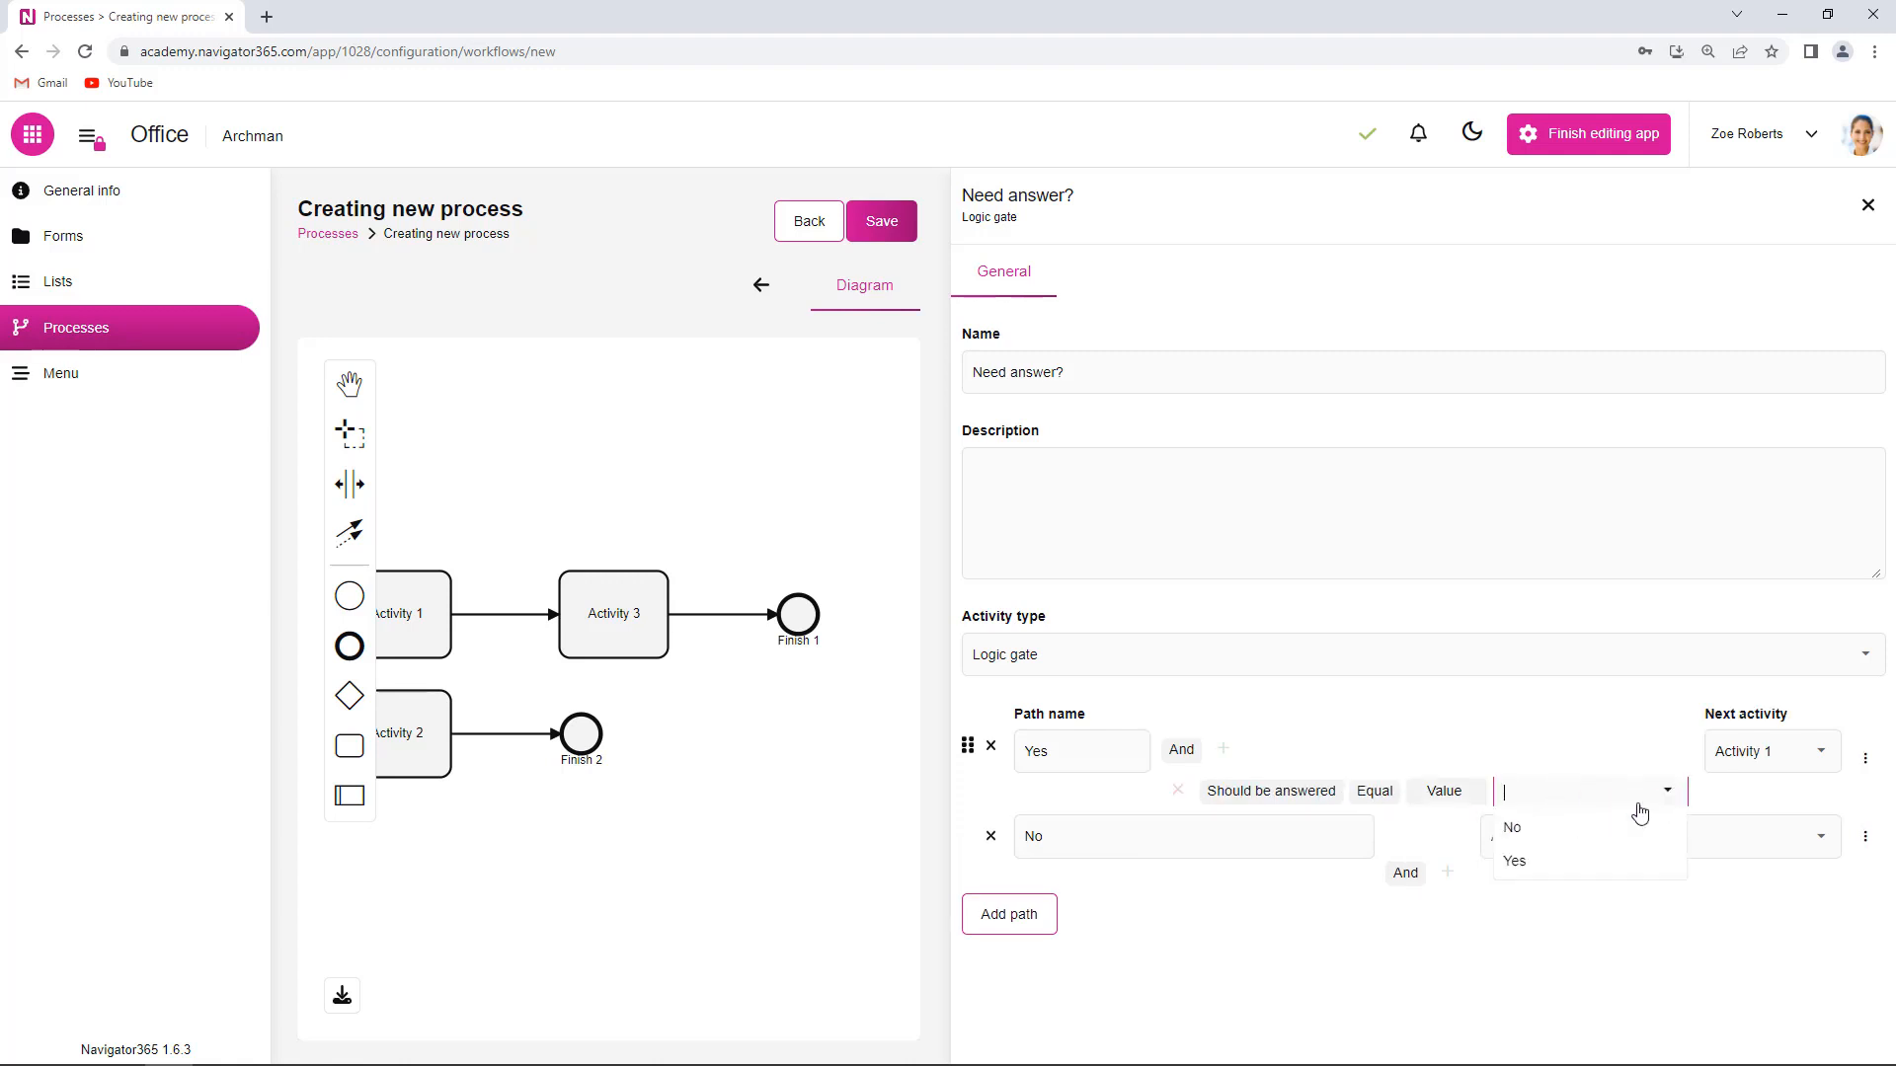
click(1553, 863)
click(1441, 987)
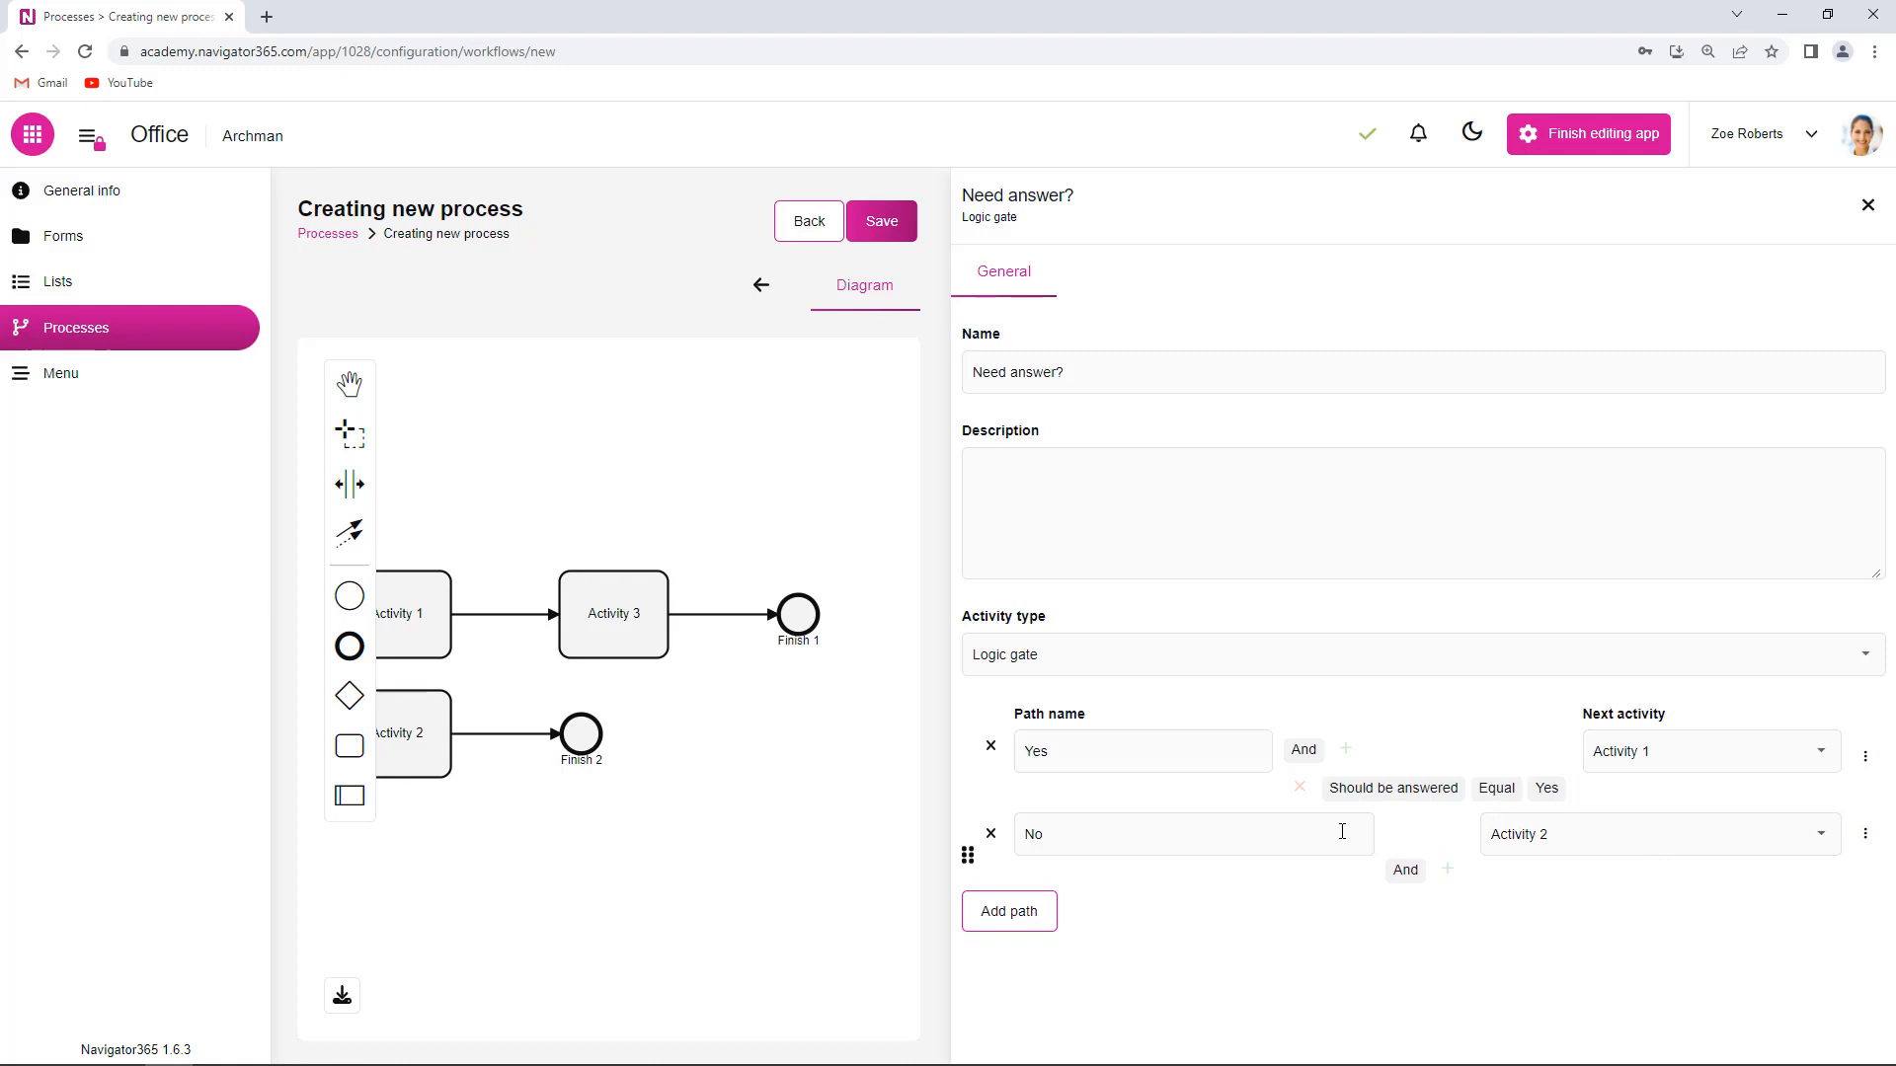
- Give the No path the condition Should be answered equals No
click(1448, 873)
click(1463, 896)
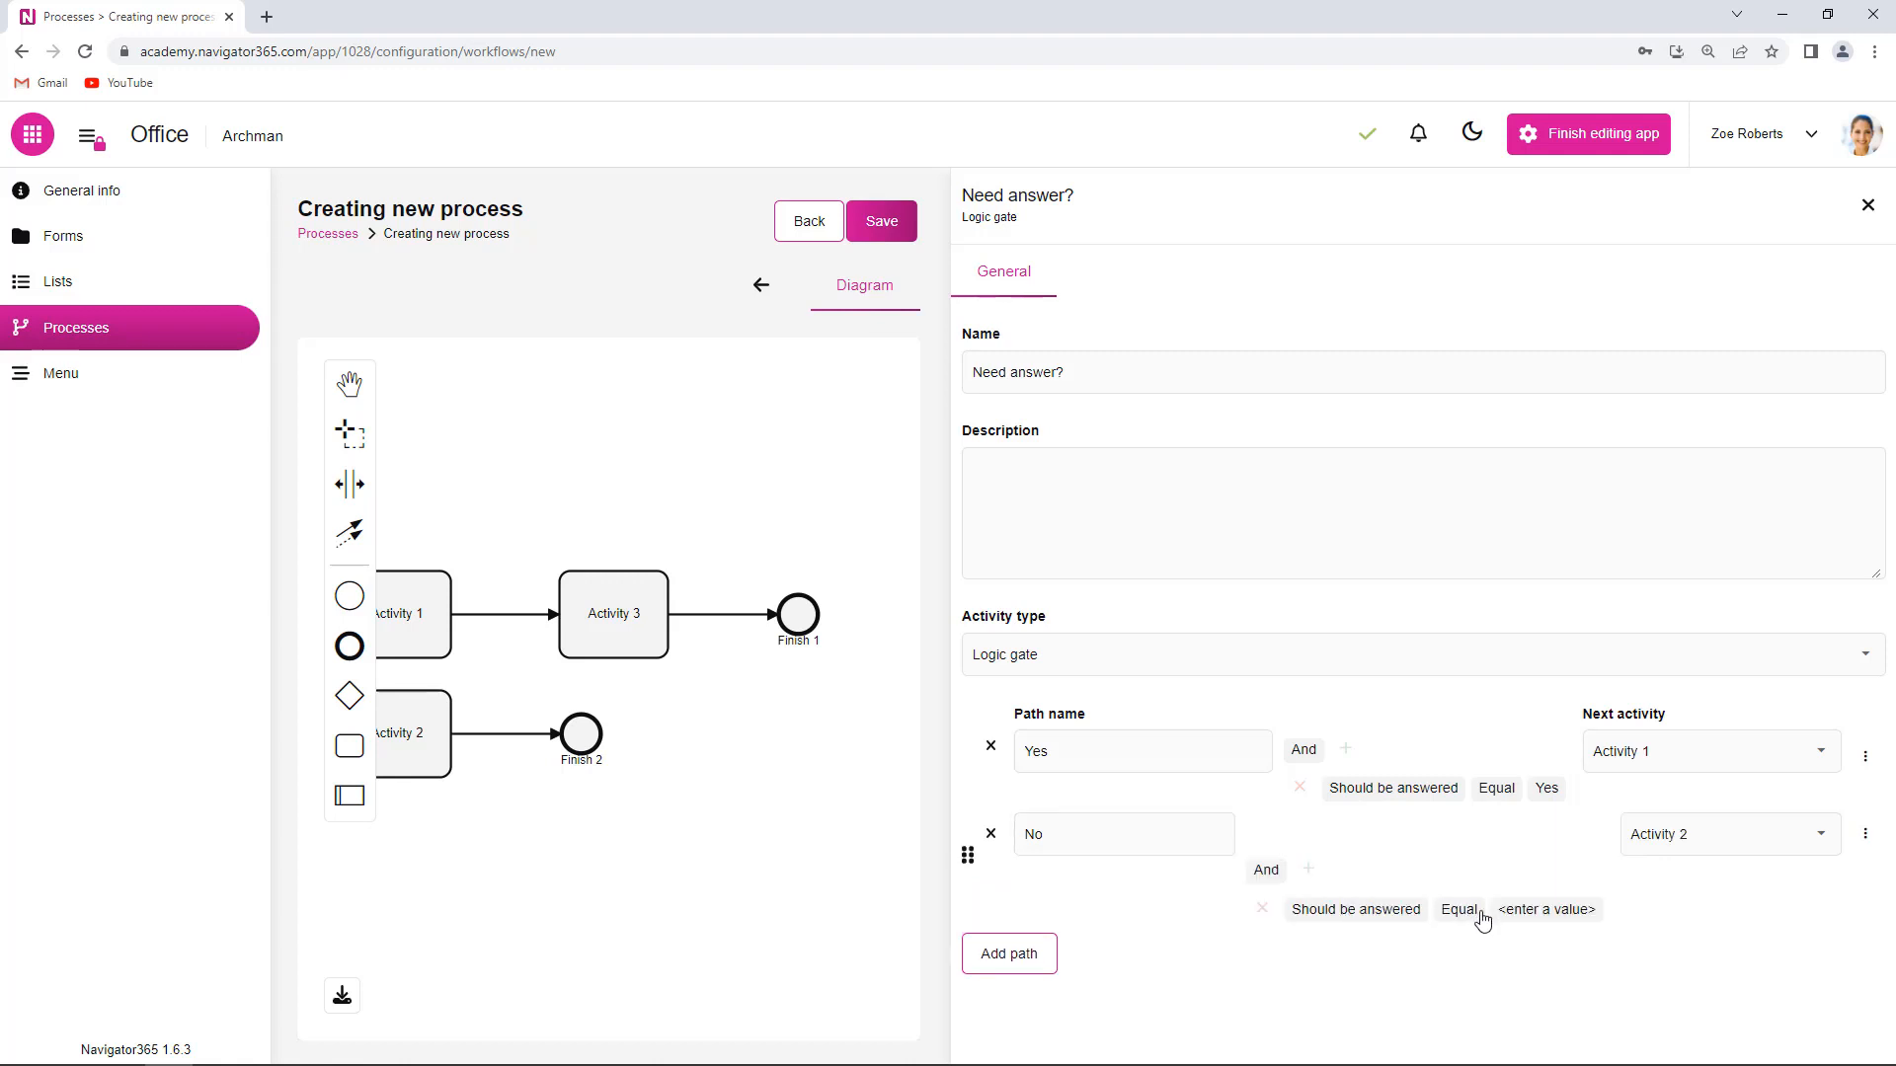
click(1560, 911)
click(1669, 911)
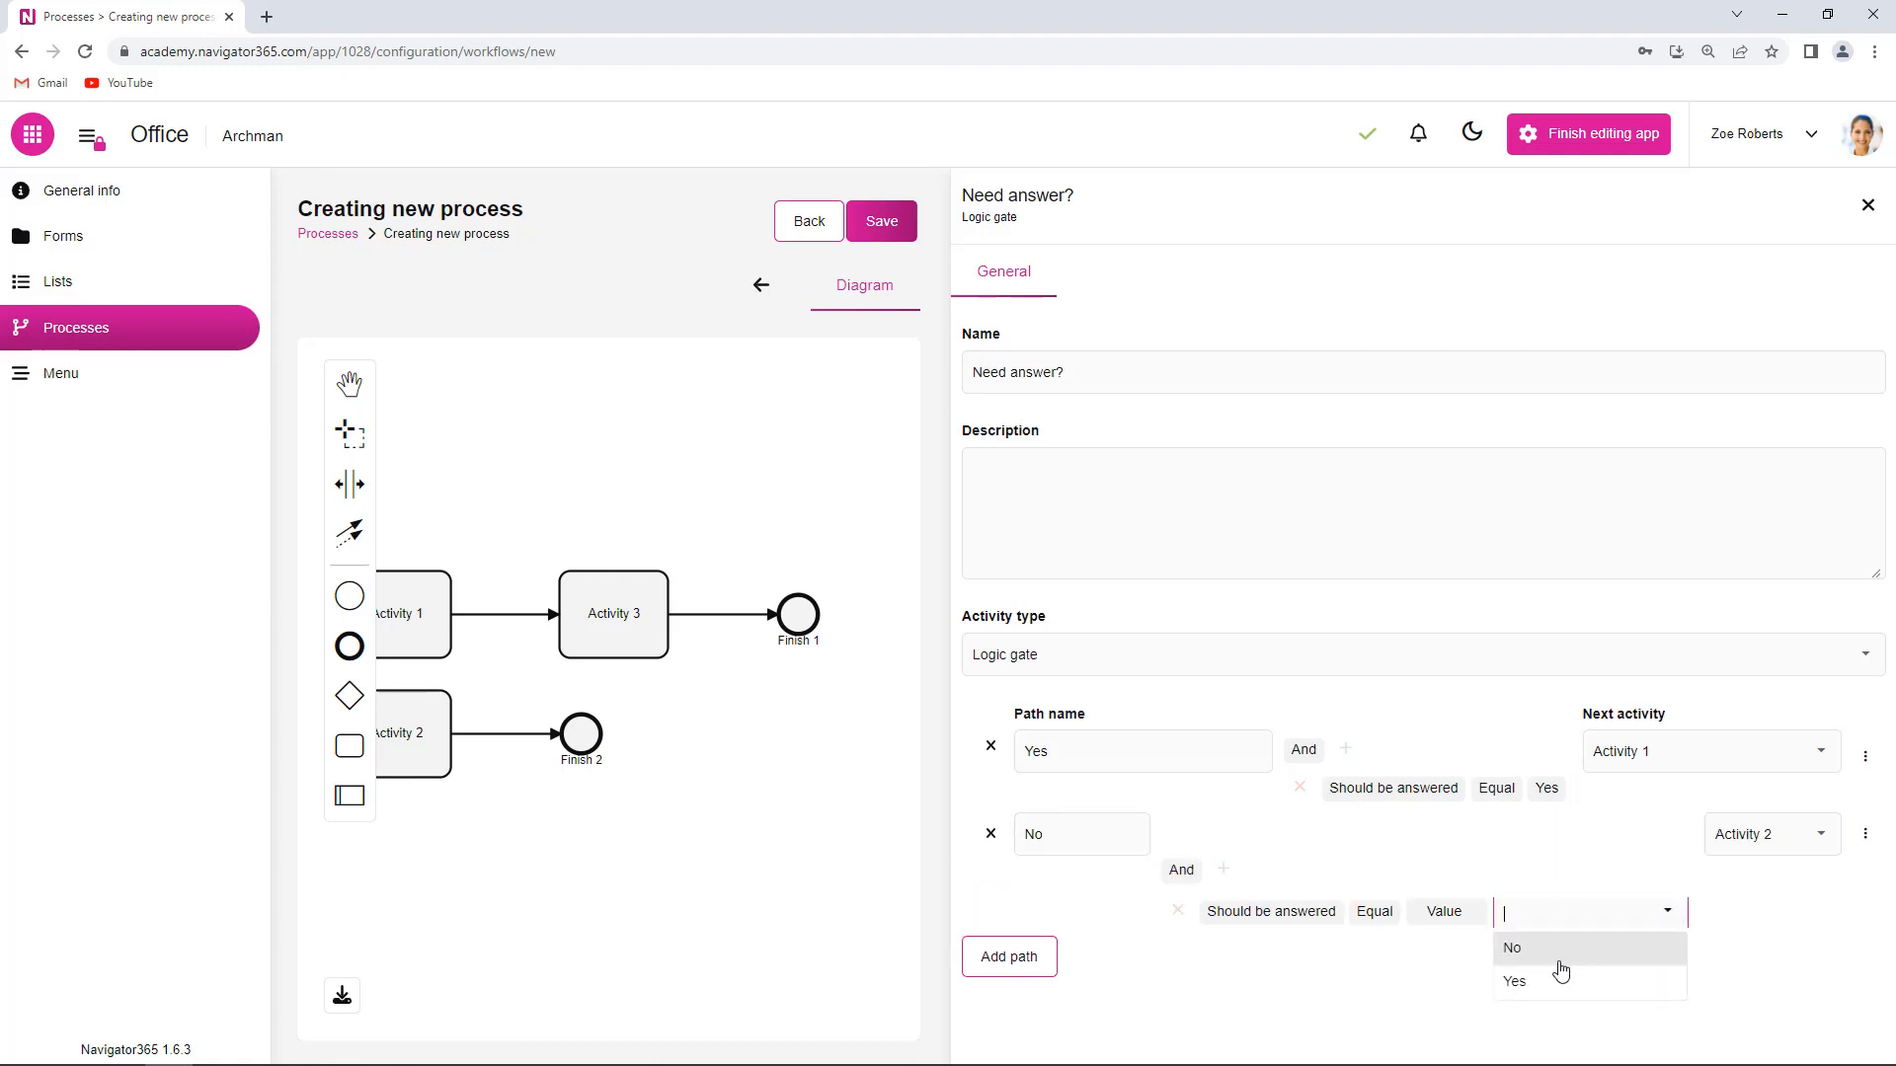
click(1521, 944)
click(1486, 997)
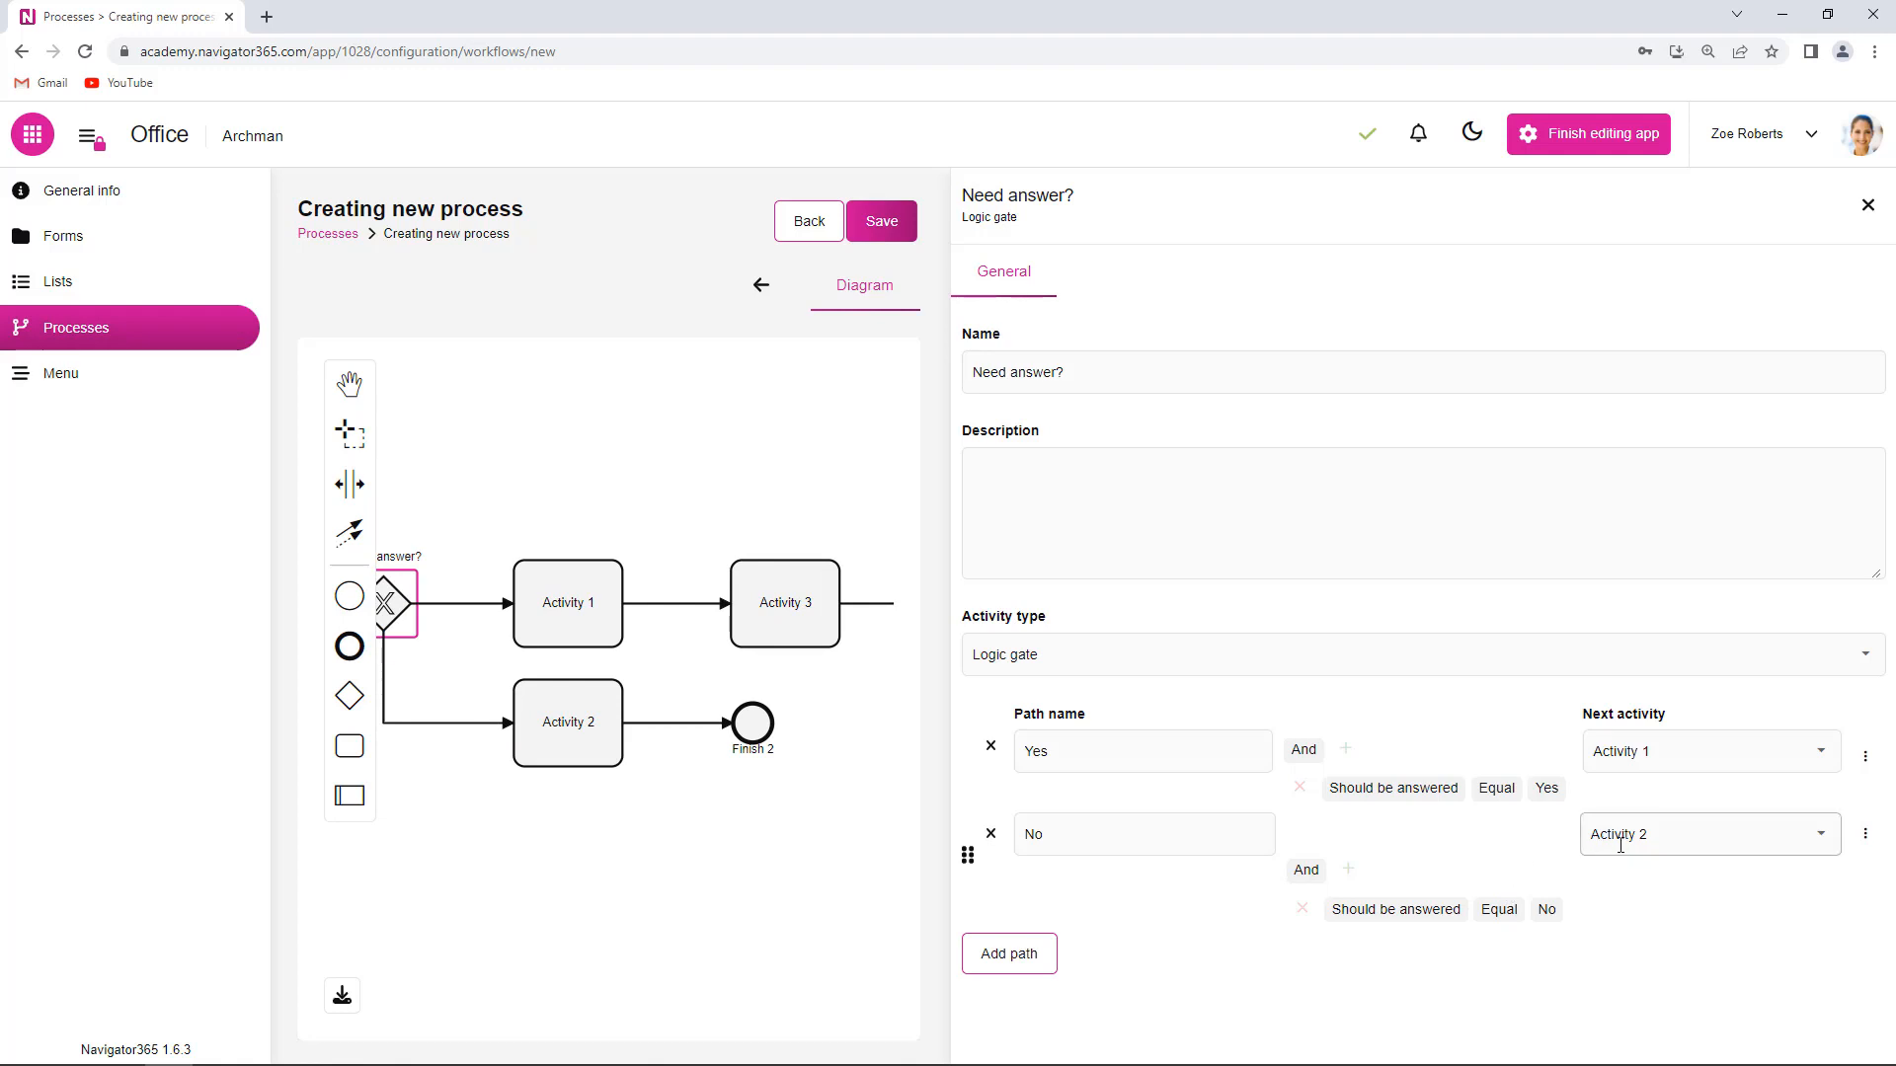
click(610, 742)
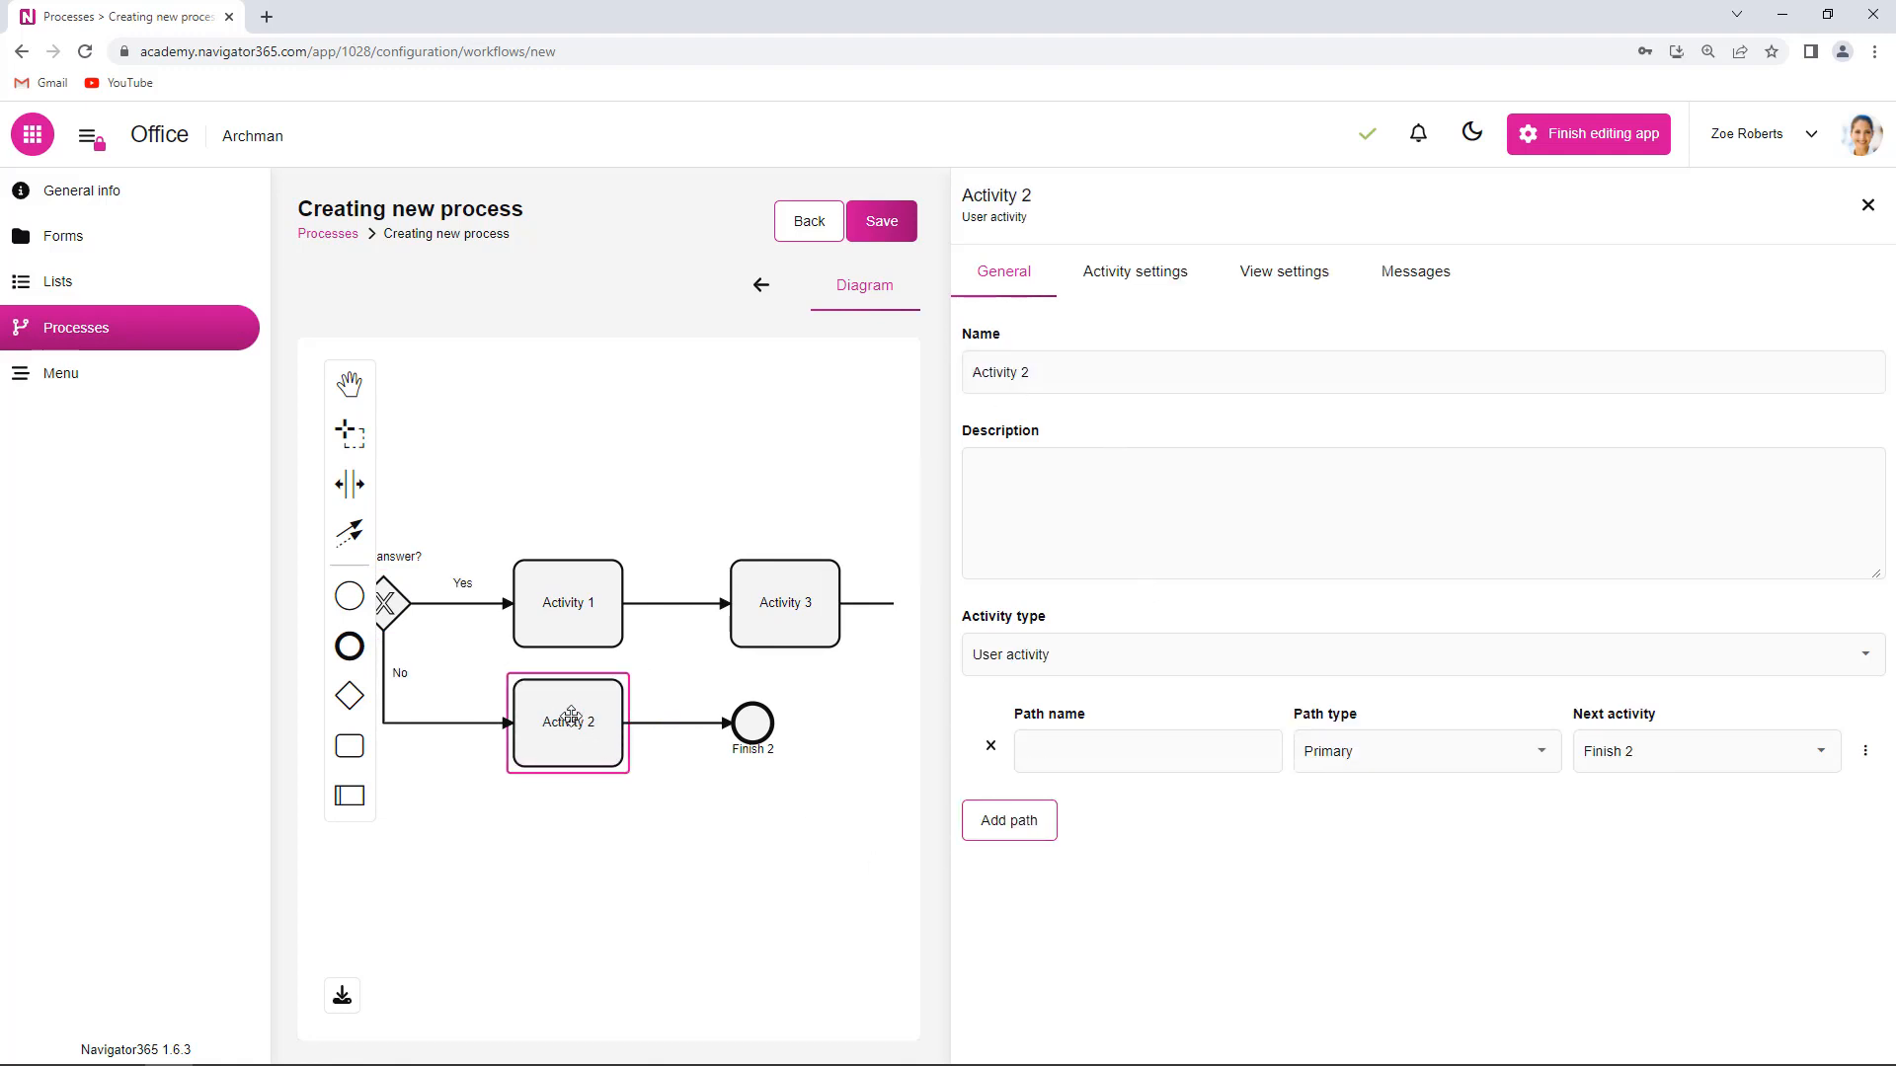
- Rename Activity 2 to 'Letter delivery' and name its outgoing path 'Mark as received'
click(1050, 374)
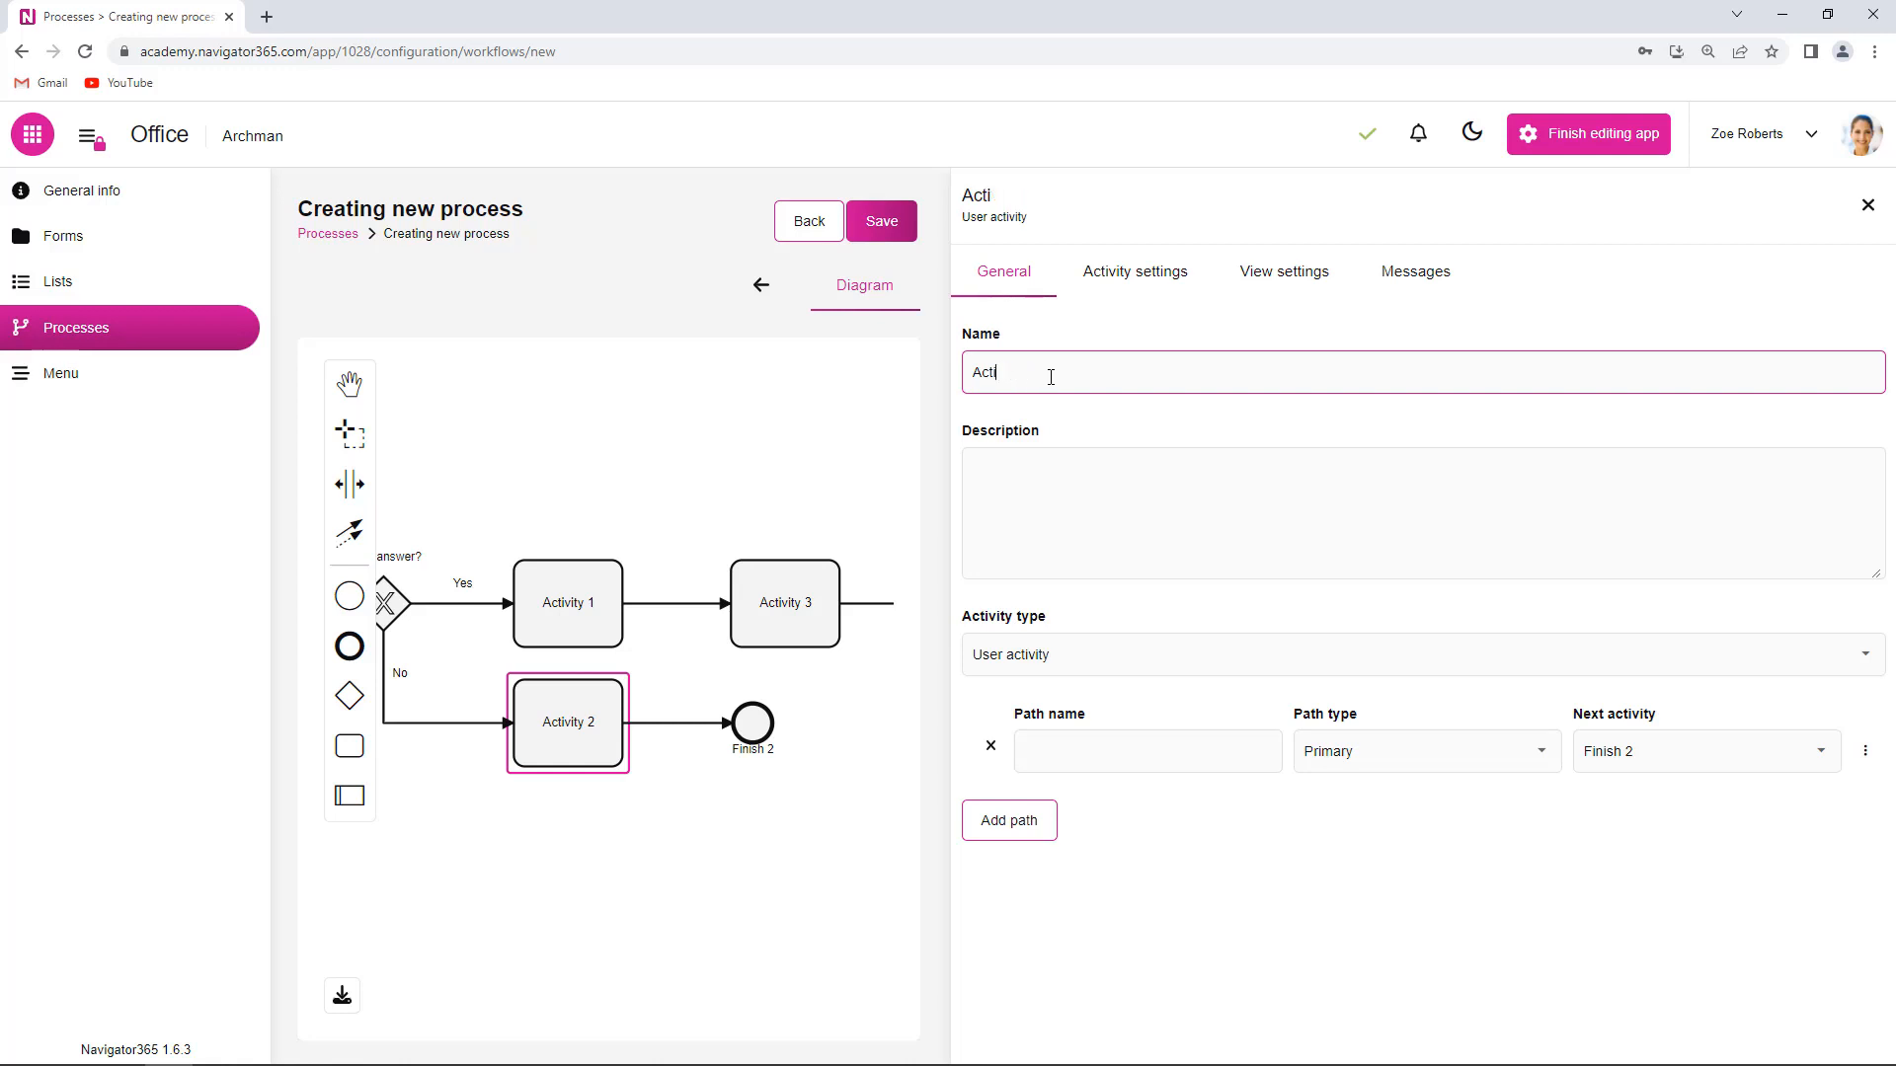
key(BackSpace)
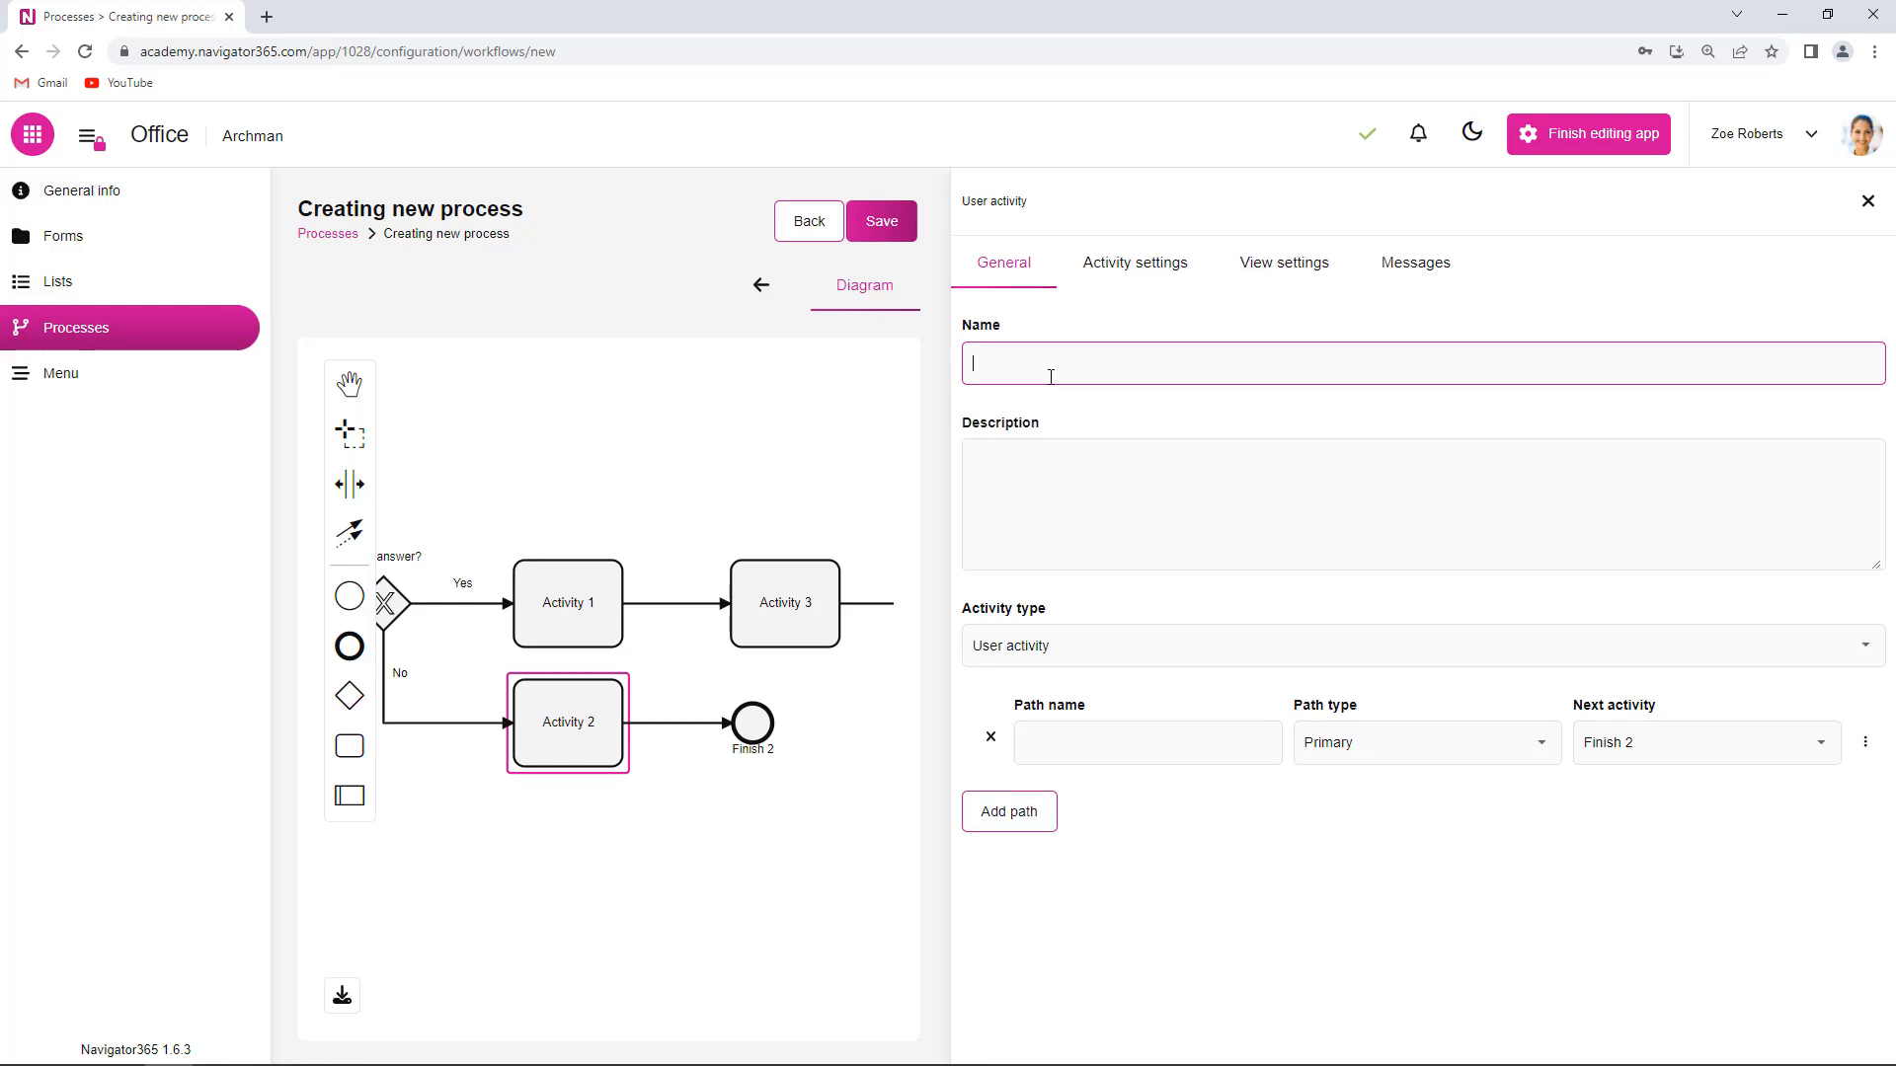
text(Letter delivery)
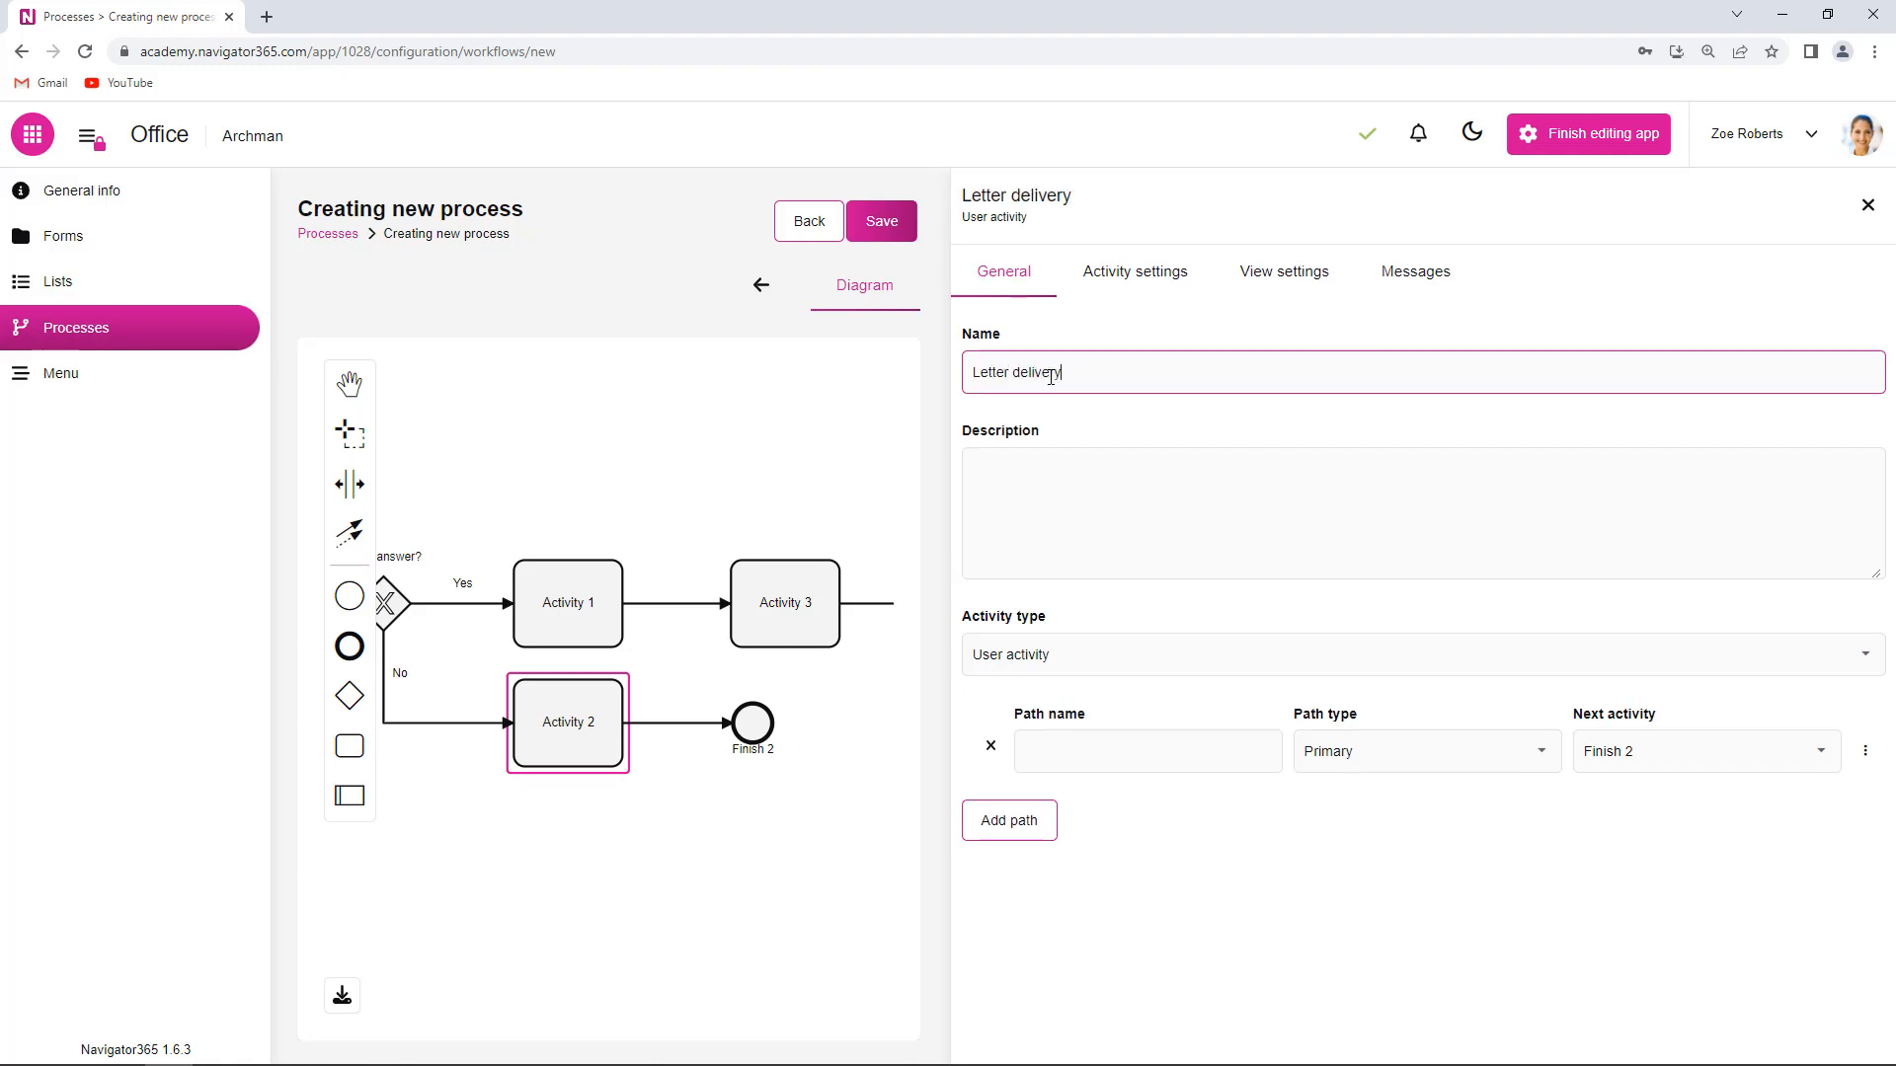
click(1159, 600)
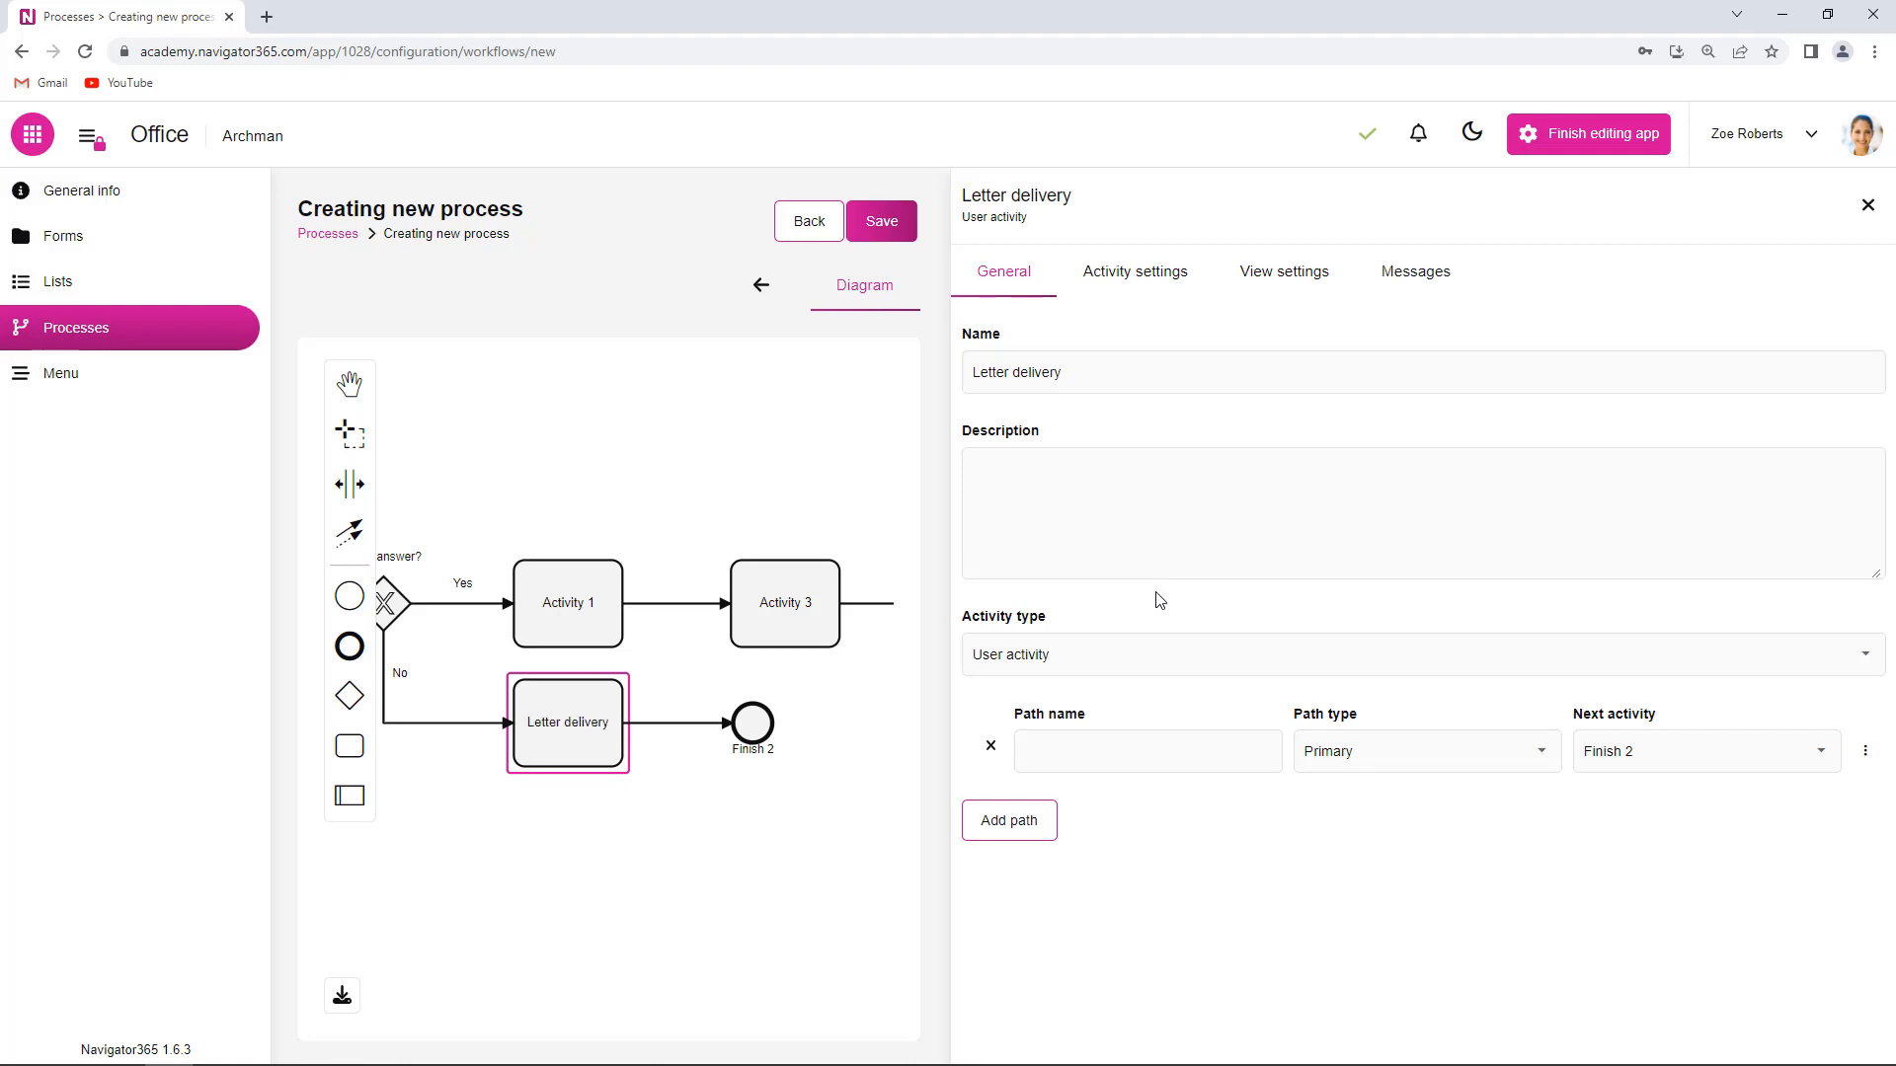
click(1145, 741)
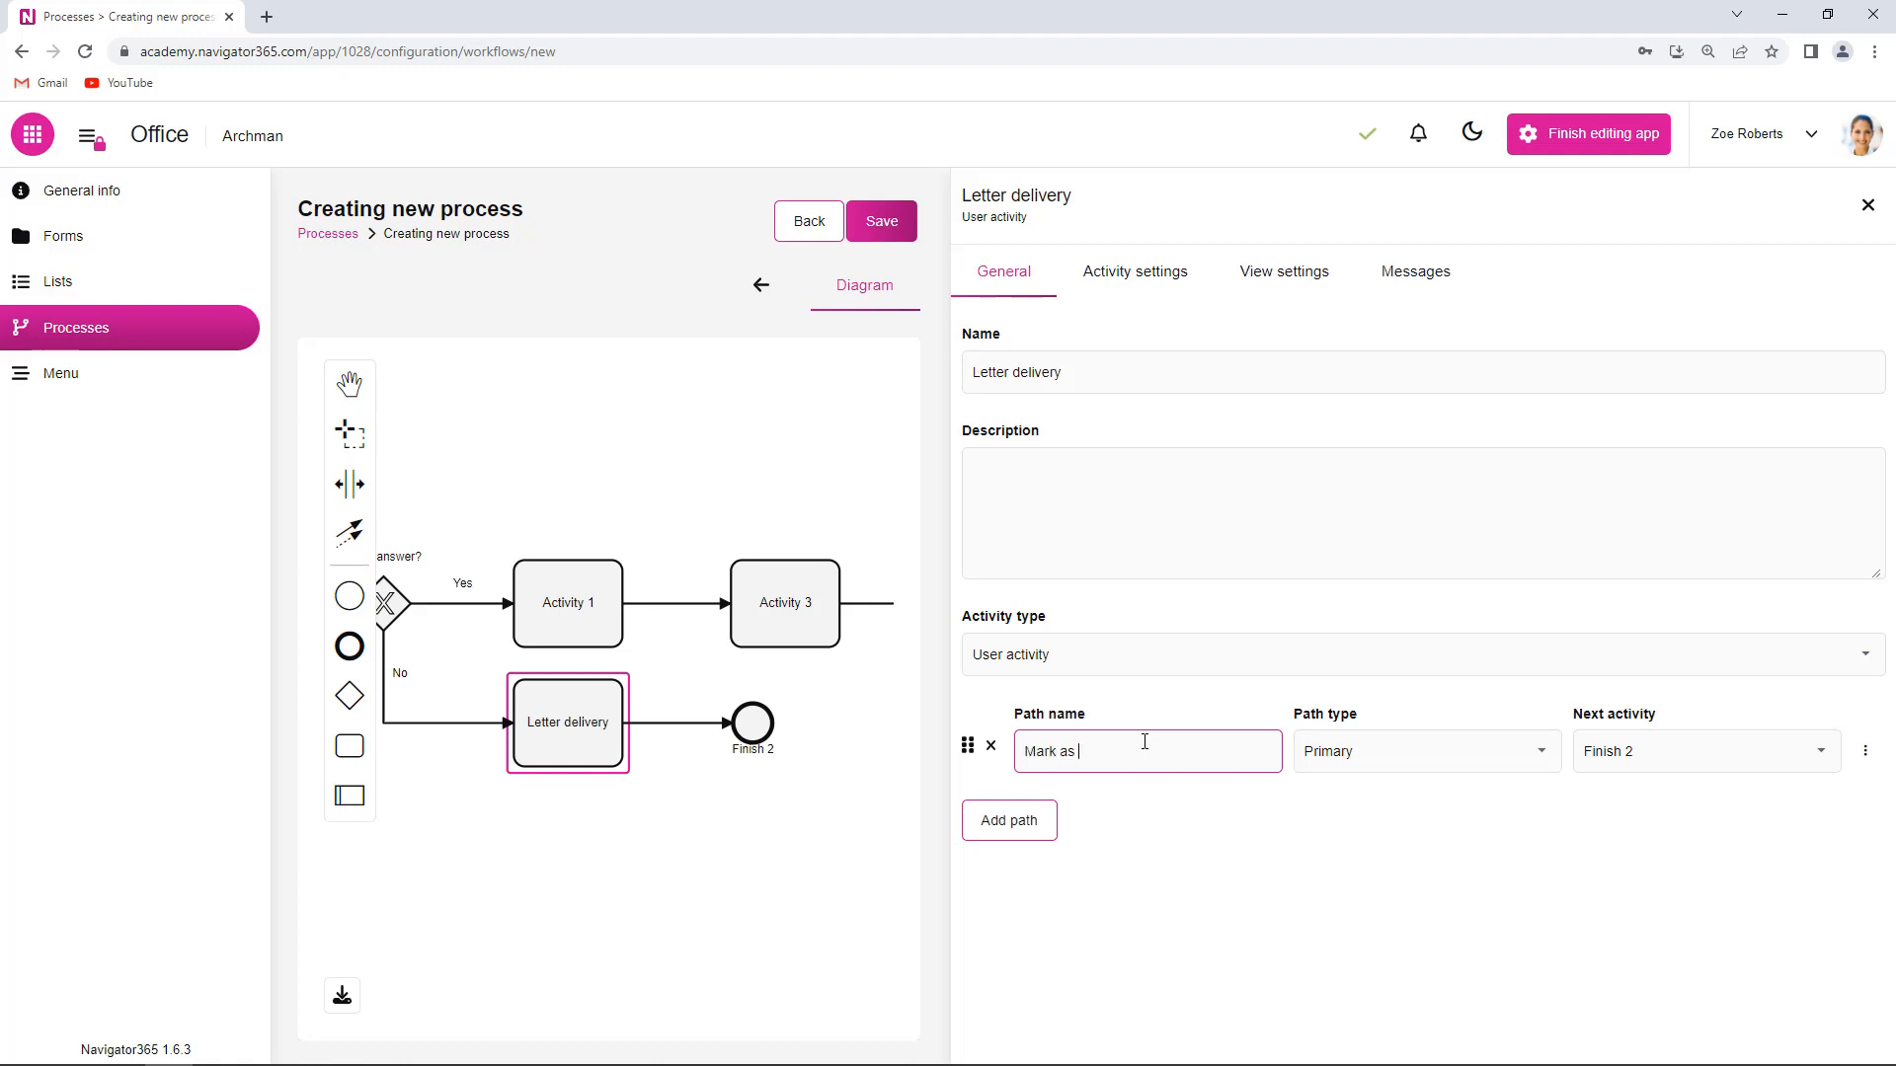
text(Mark as received)
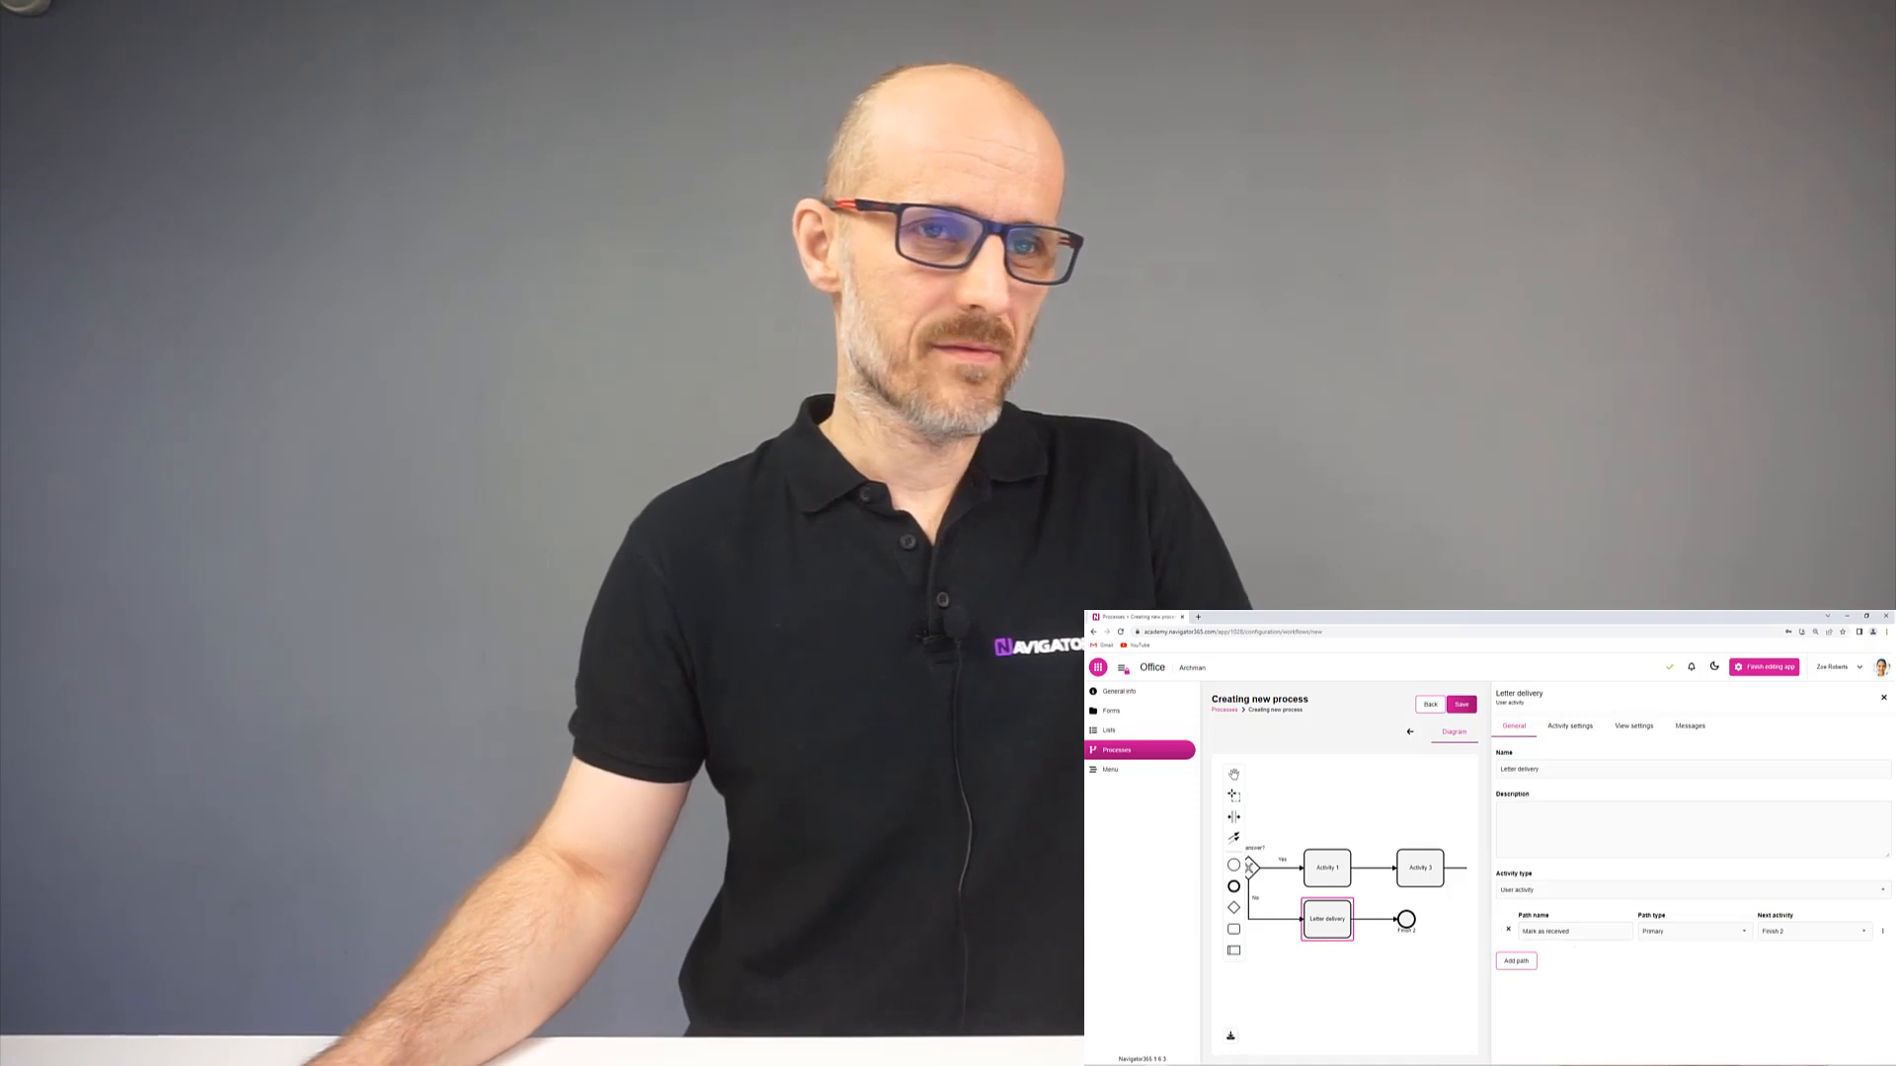
- Close the Letter delivery settings and duplicate the process editor into a new browser tab
click(1431, 925)
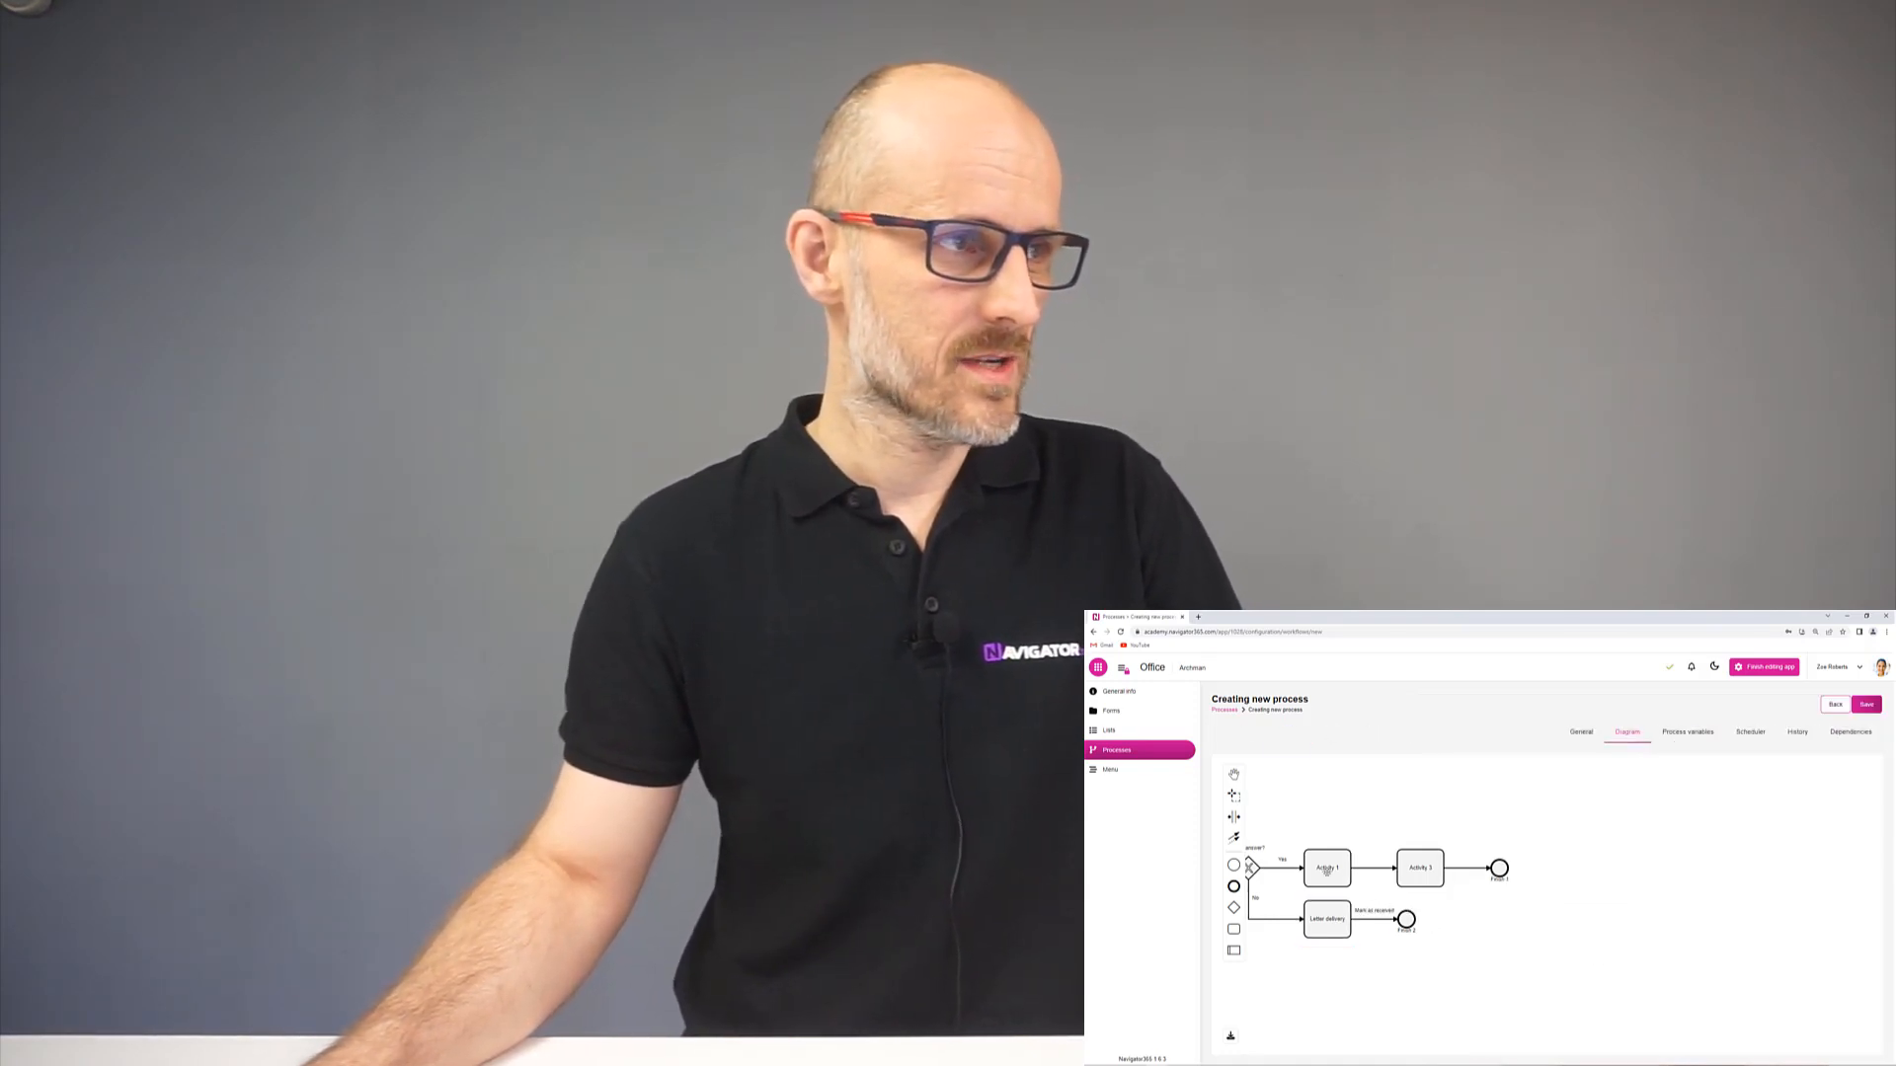
right_click(1135, 617)
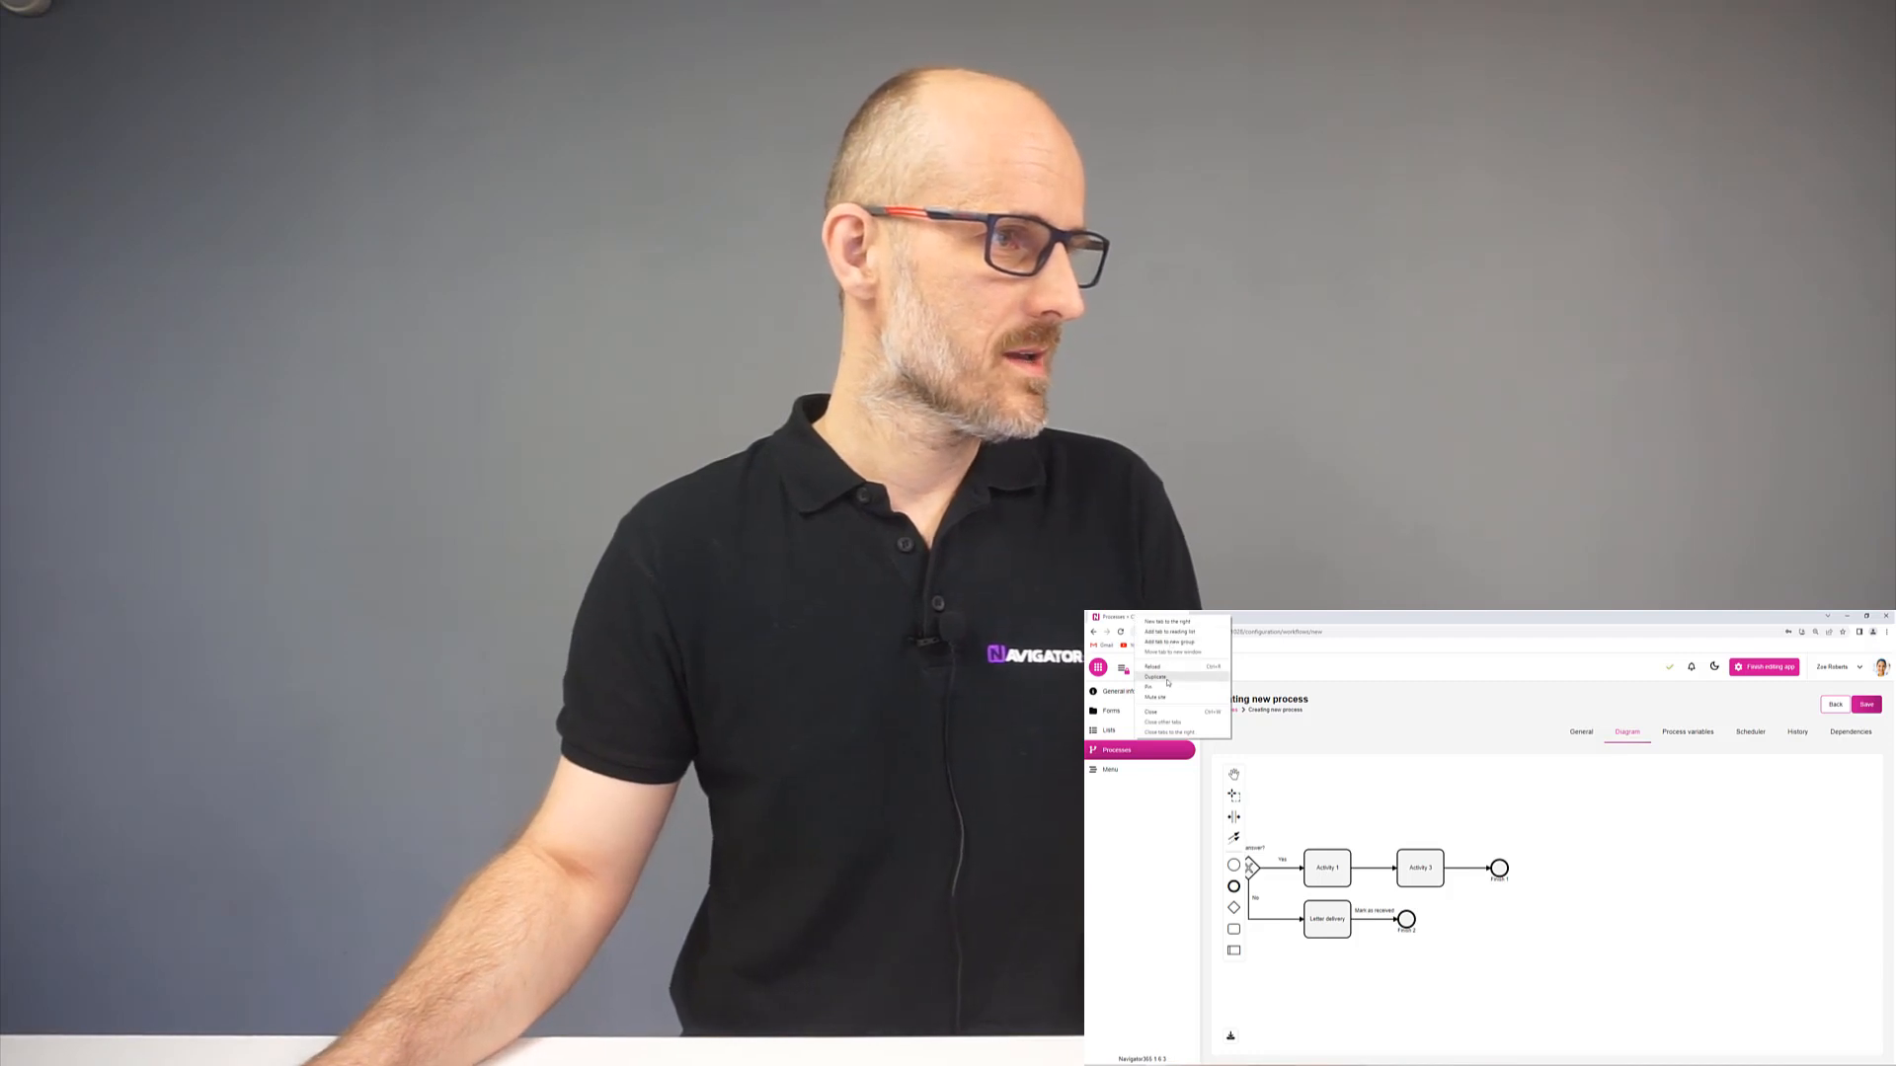
click(1167, 680)
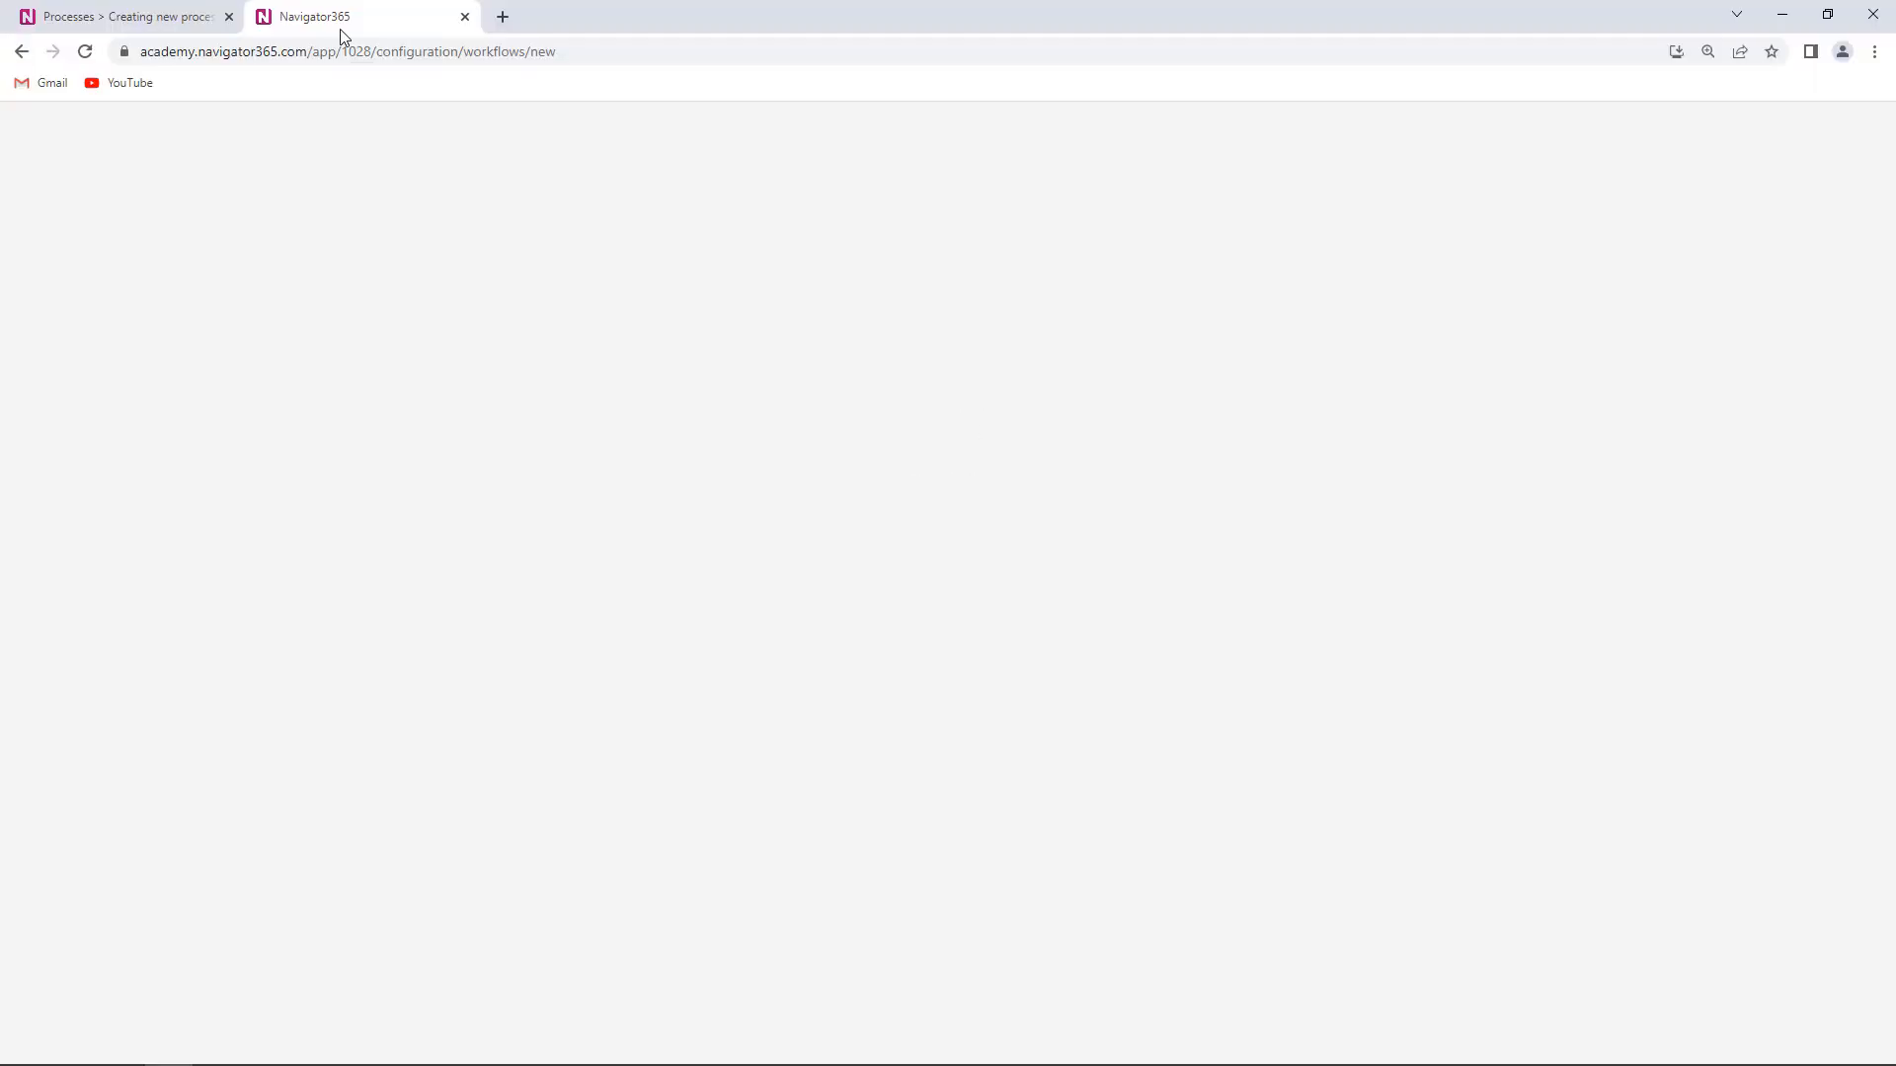
- Exit app editing and open outgoing letter OD/2023/001 from the Dashboard
click(109, 238)
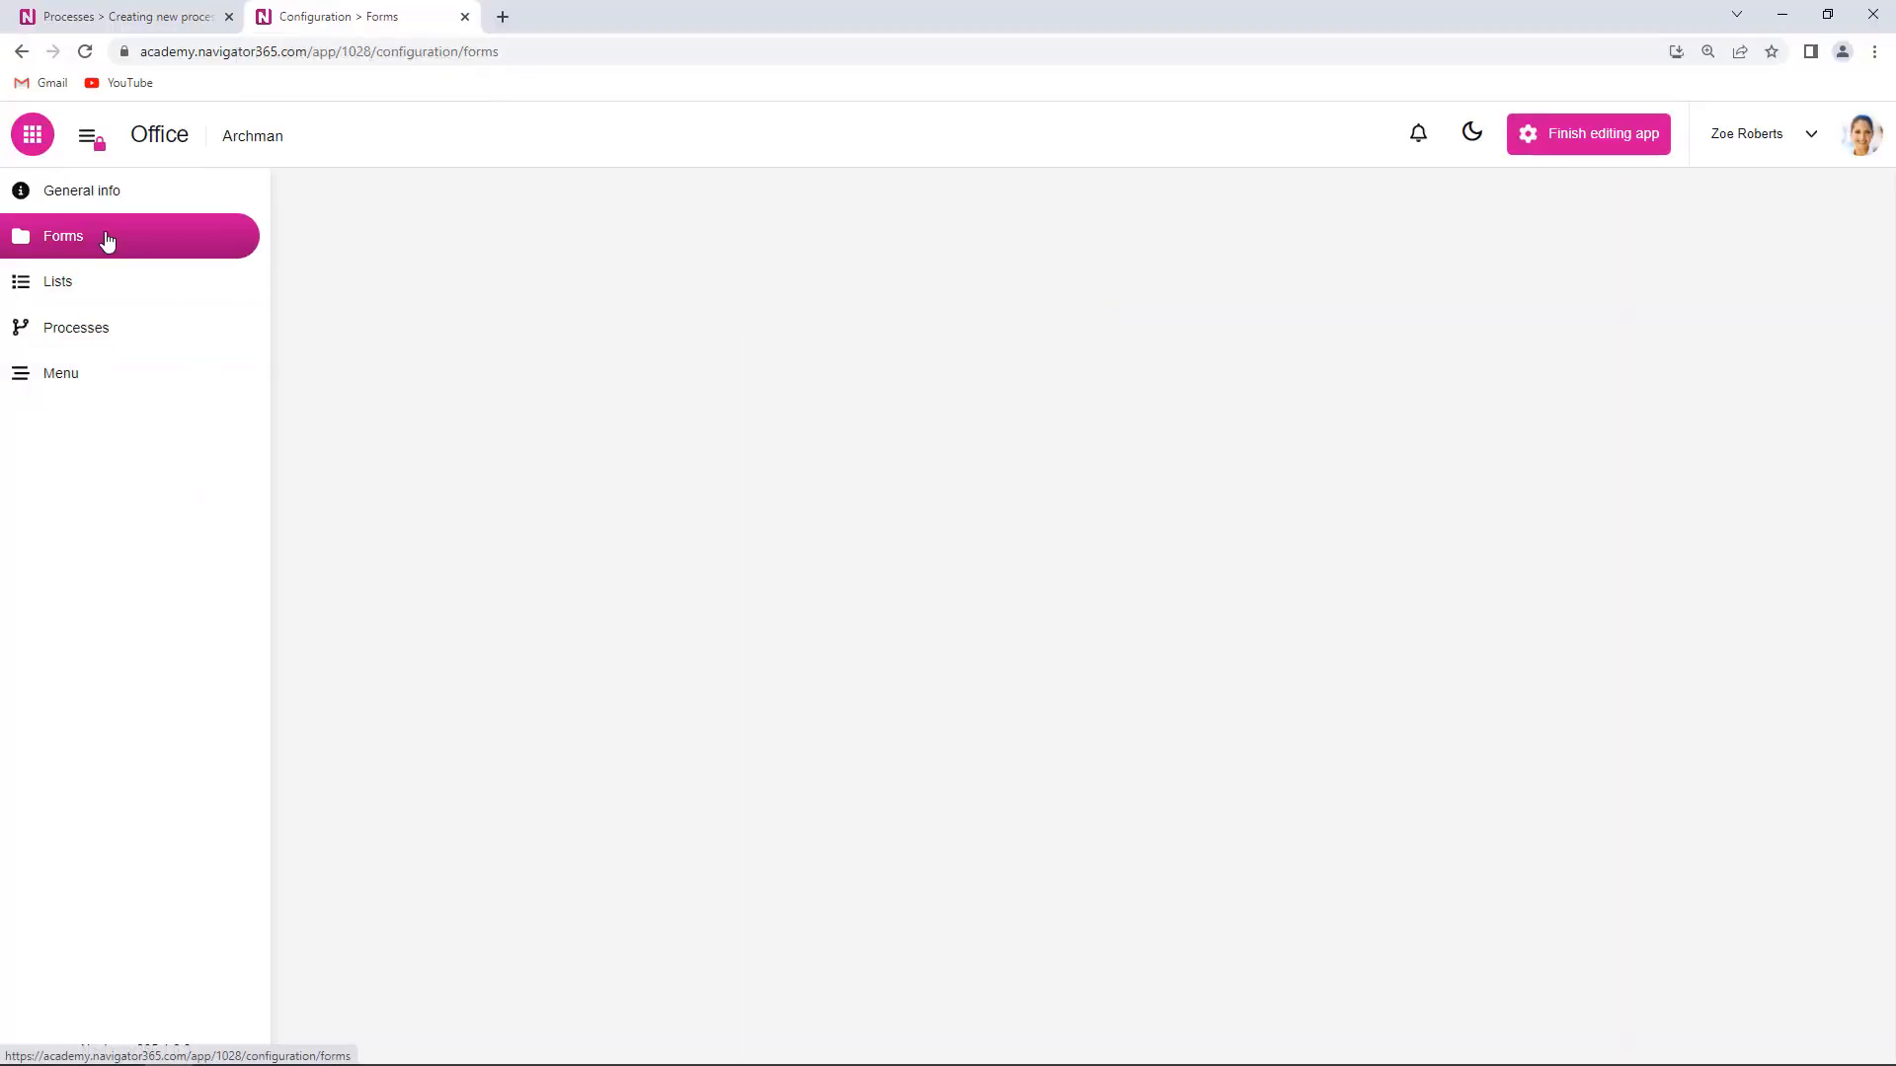
click(1609, 143)
click(104, 287)
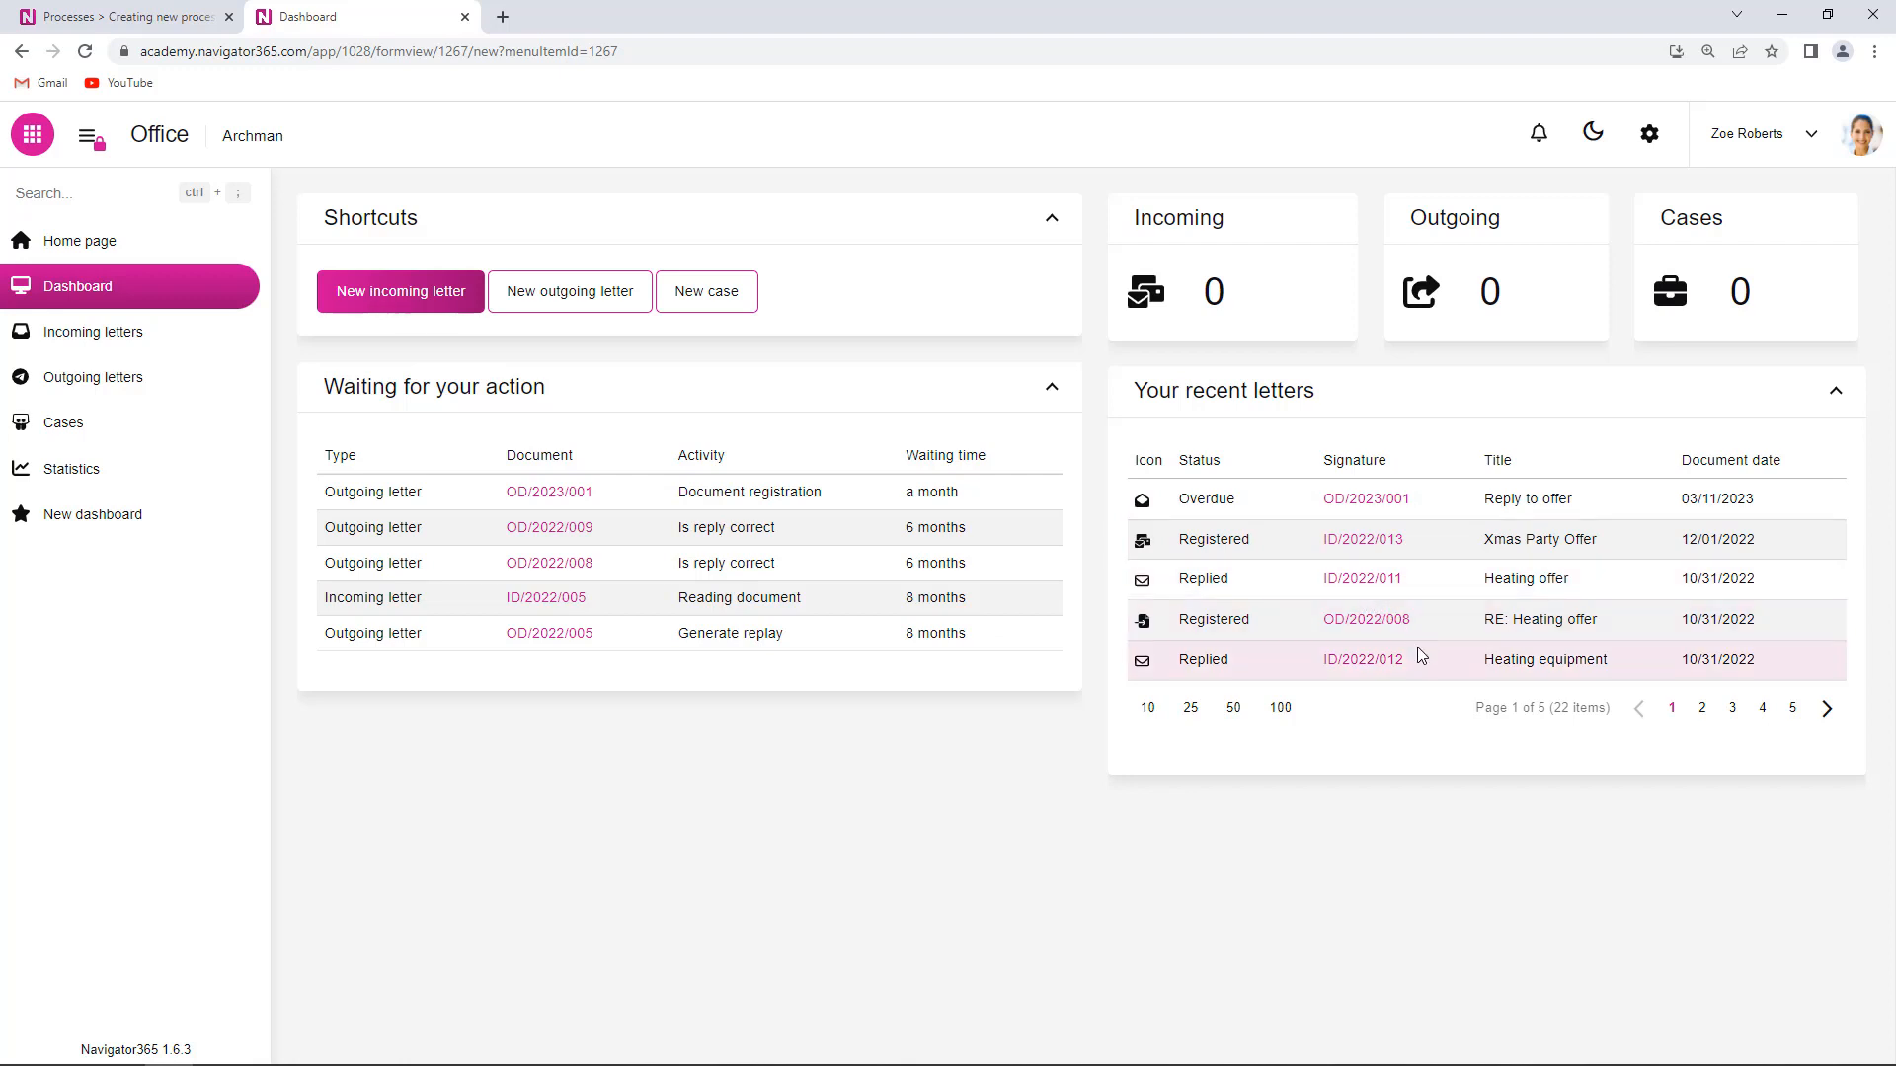
click(1374, 509)
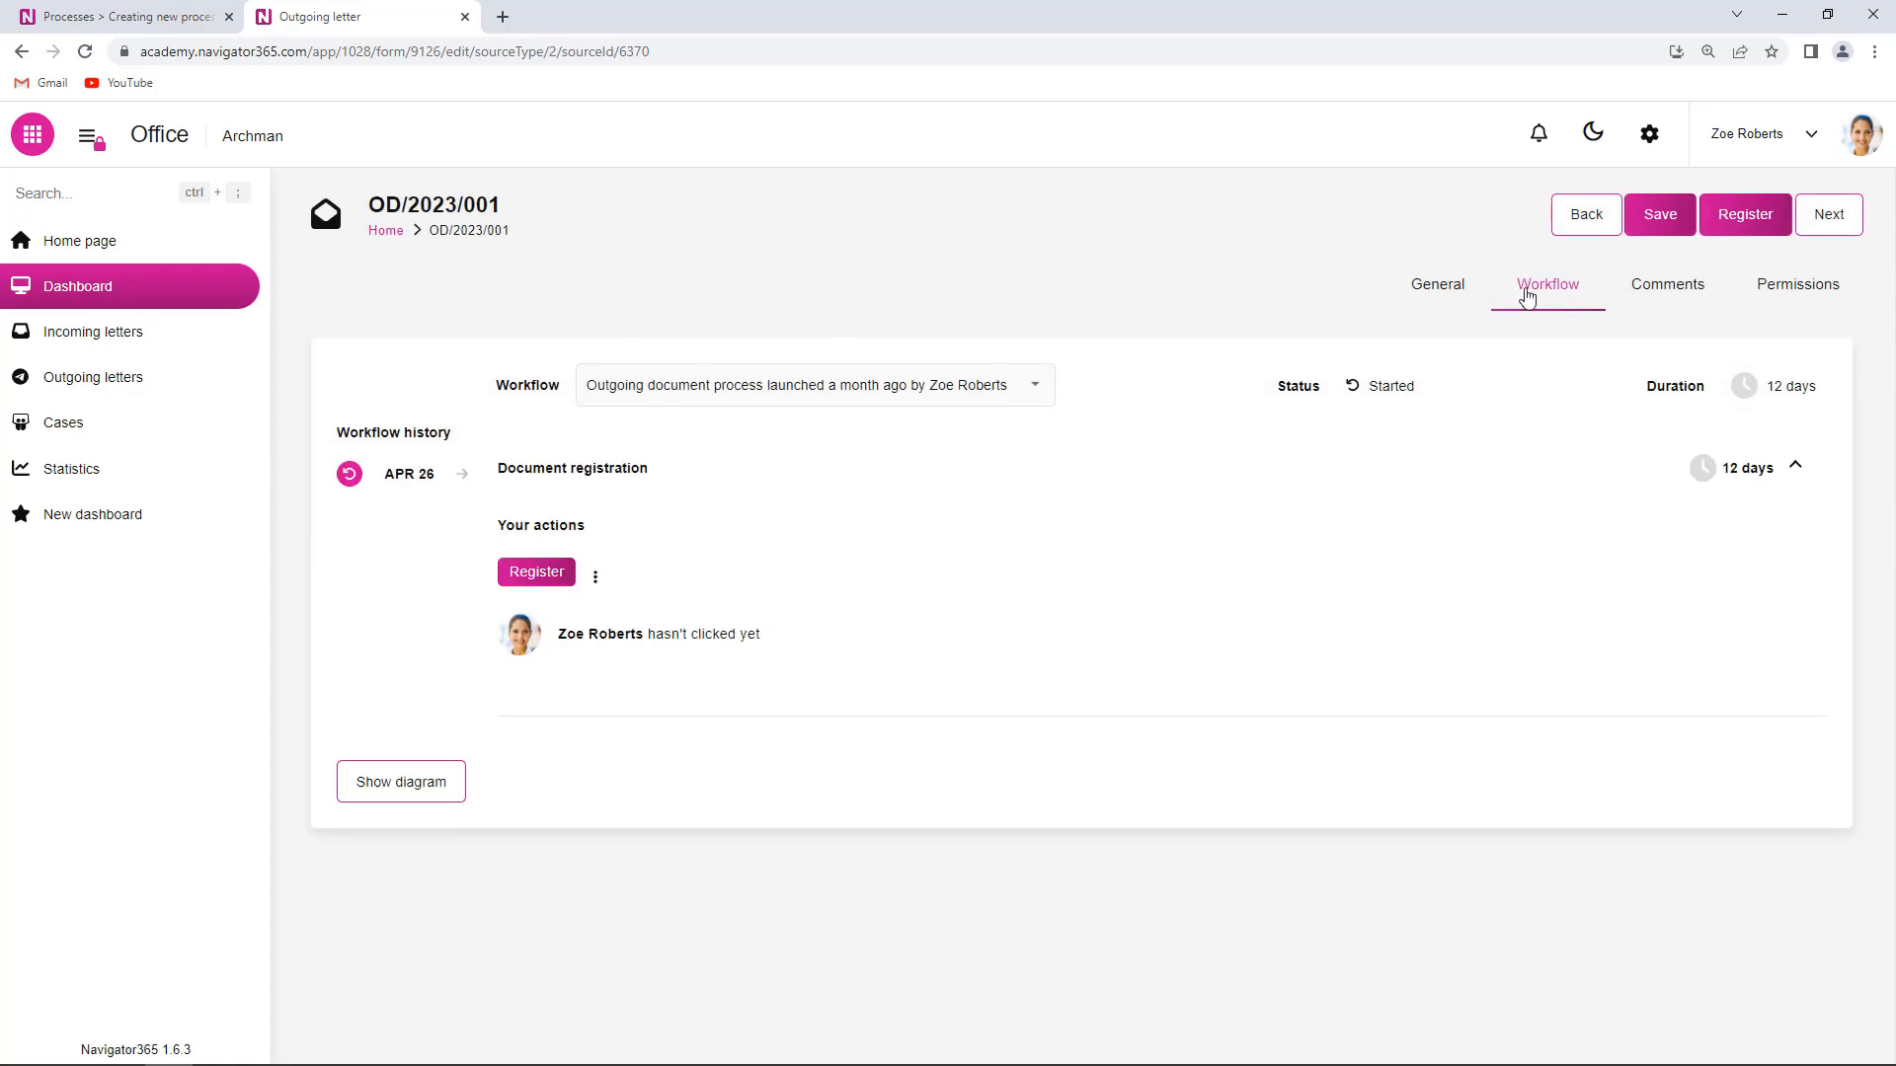
- Review OD/2023/001's procedure diagram, then switch back to the Creating new process tab
click(526, 583)
click(423, 783)
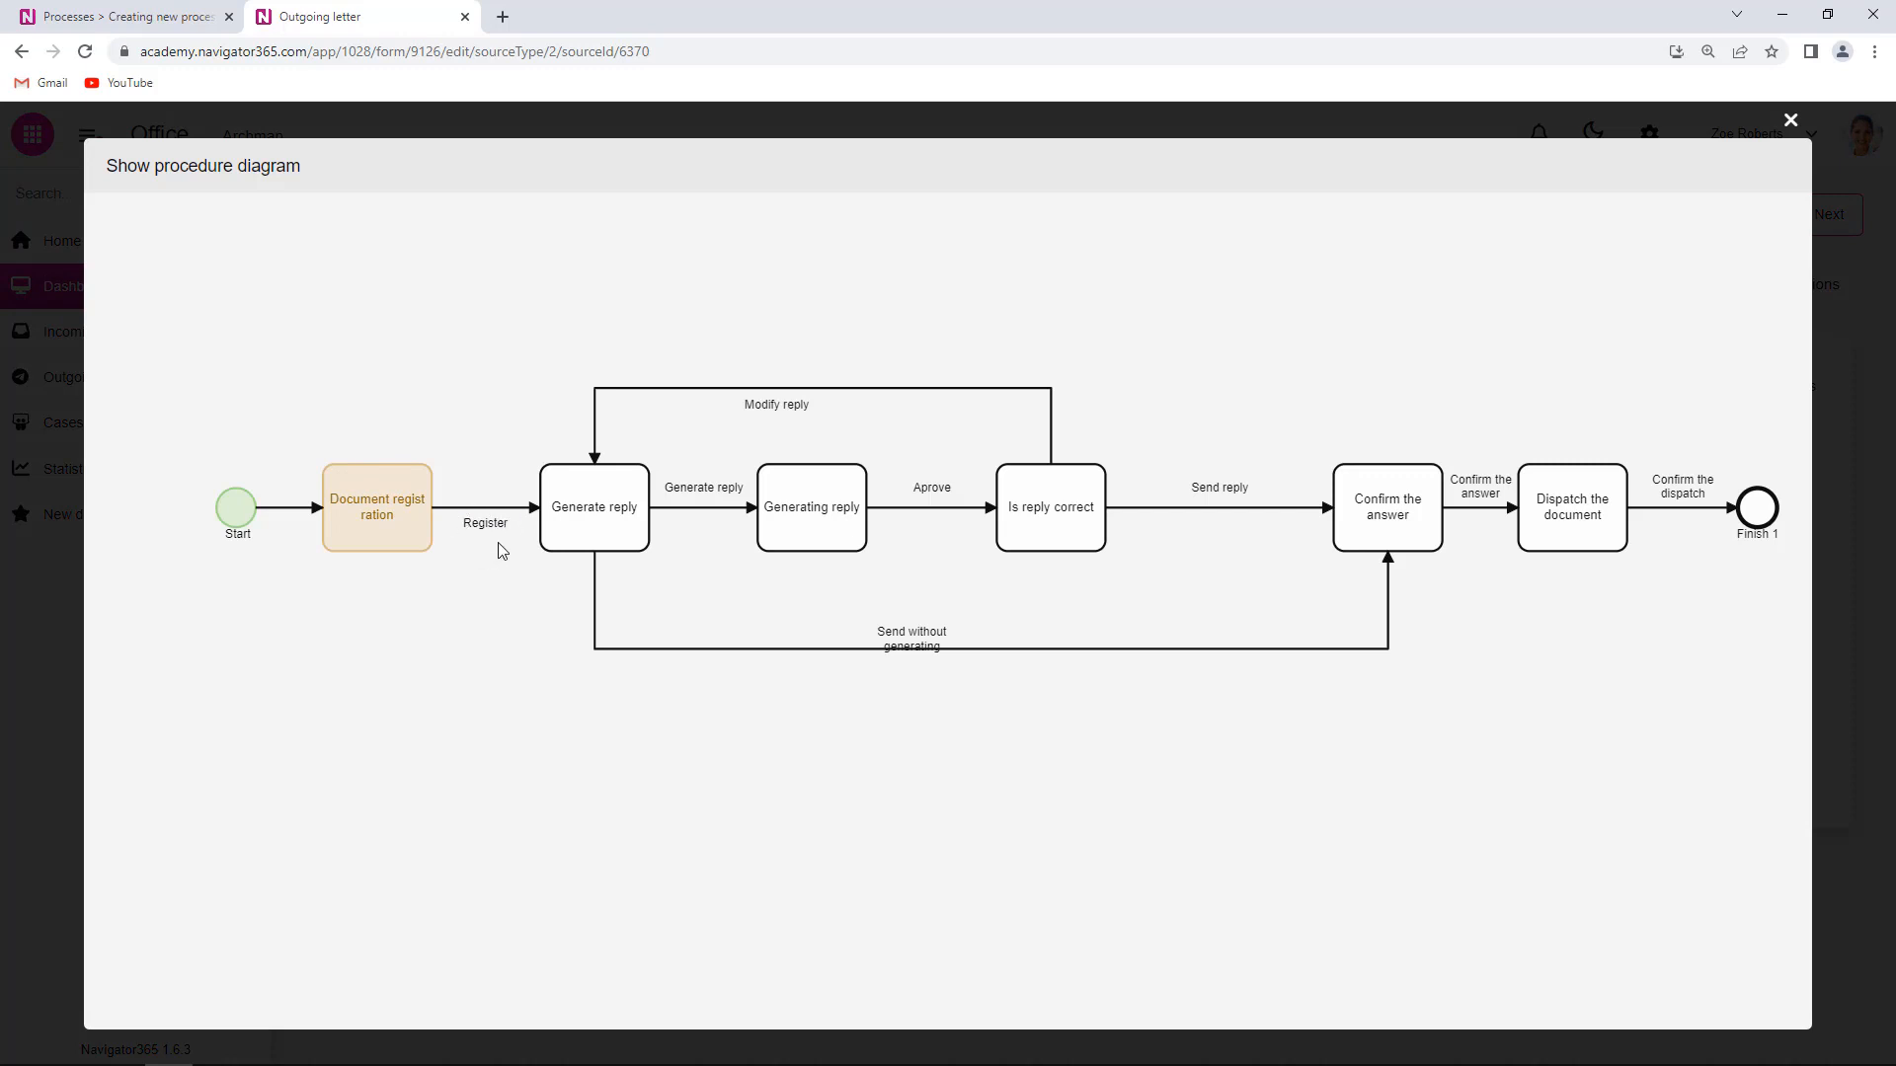
click(1791, 122)
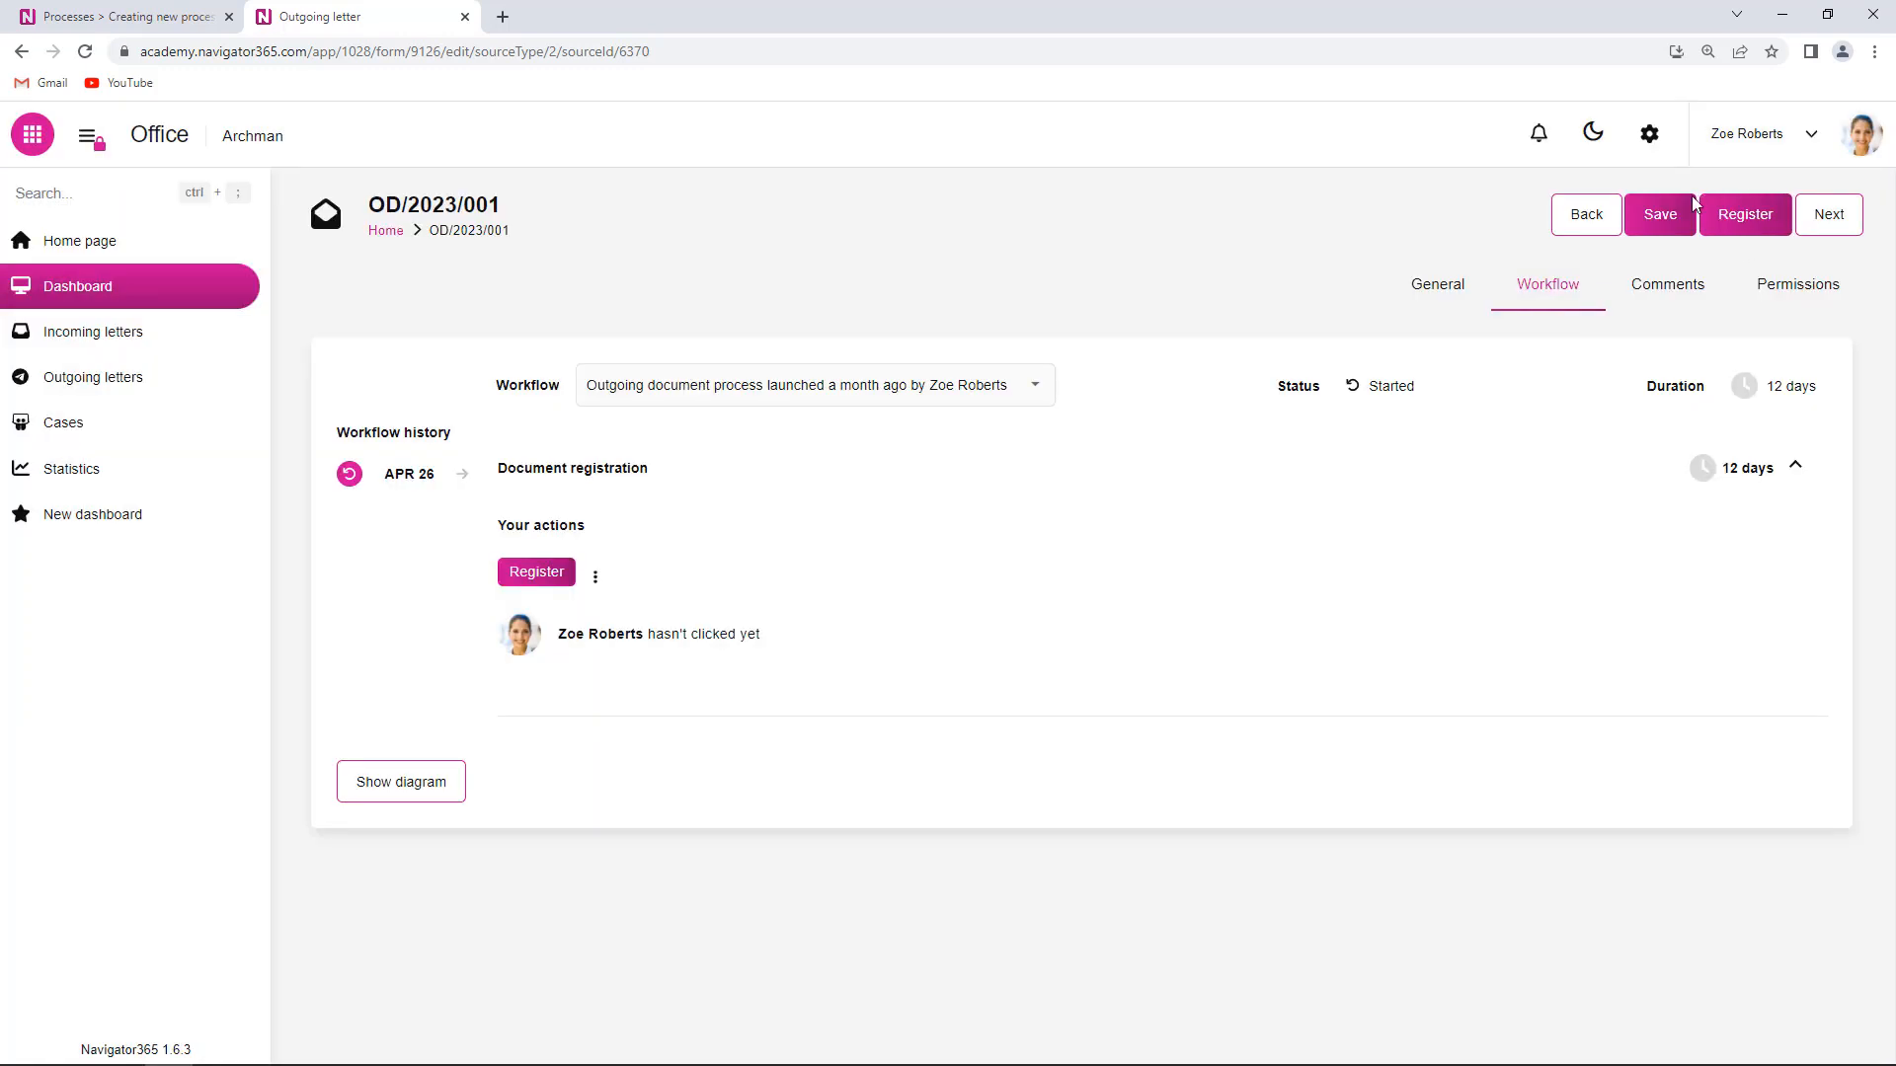
click(1761, 237)
click(188, 17)
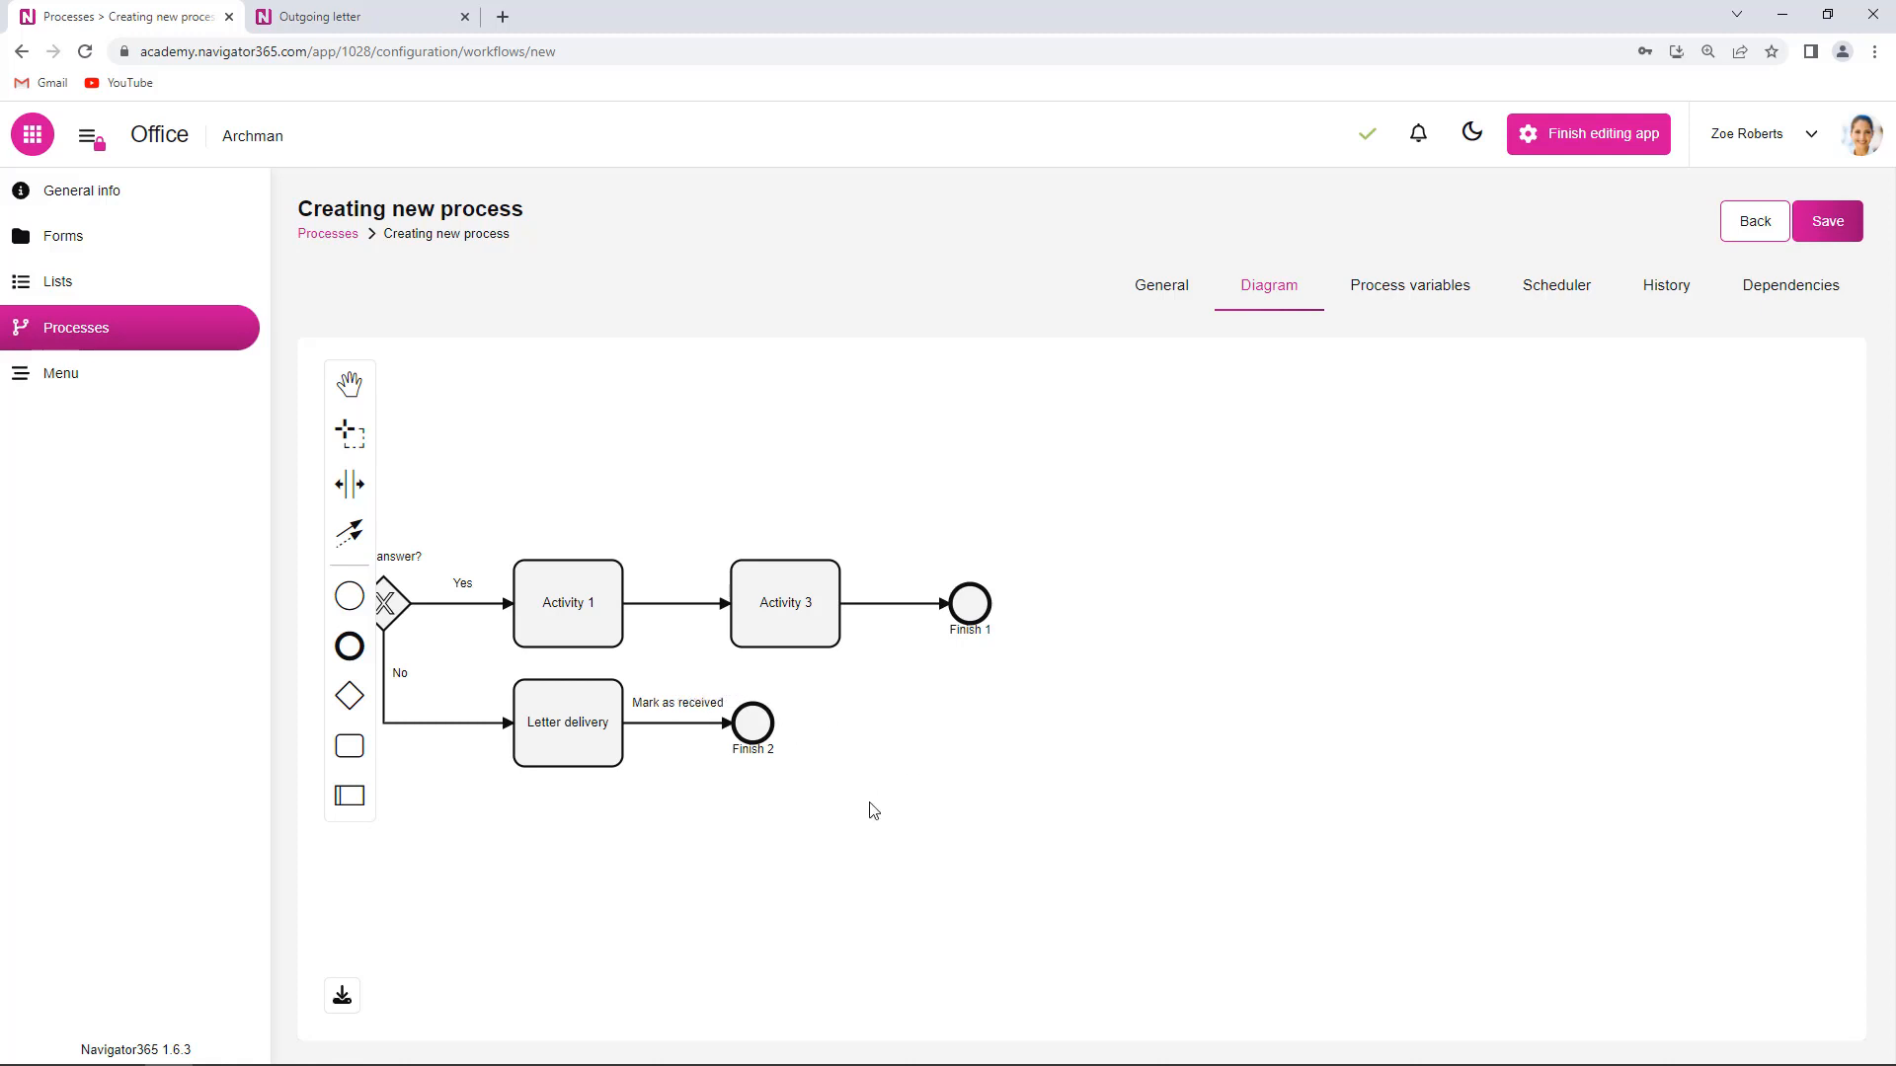
- Make Process owner the executor of Letter delivery, then open Activity 1's settings
click(560, 692)
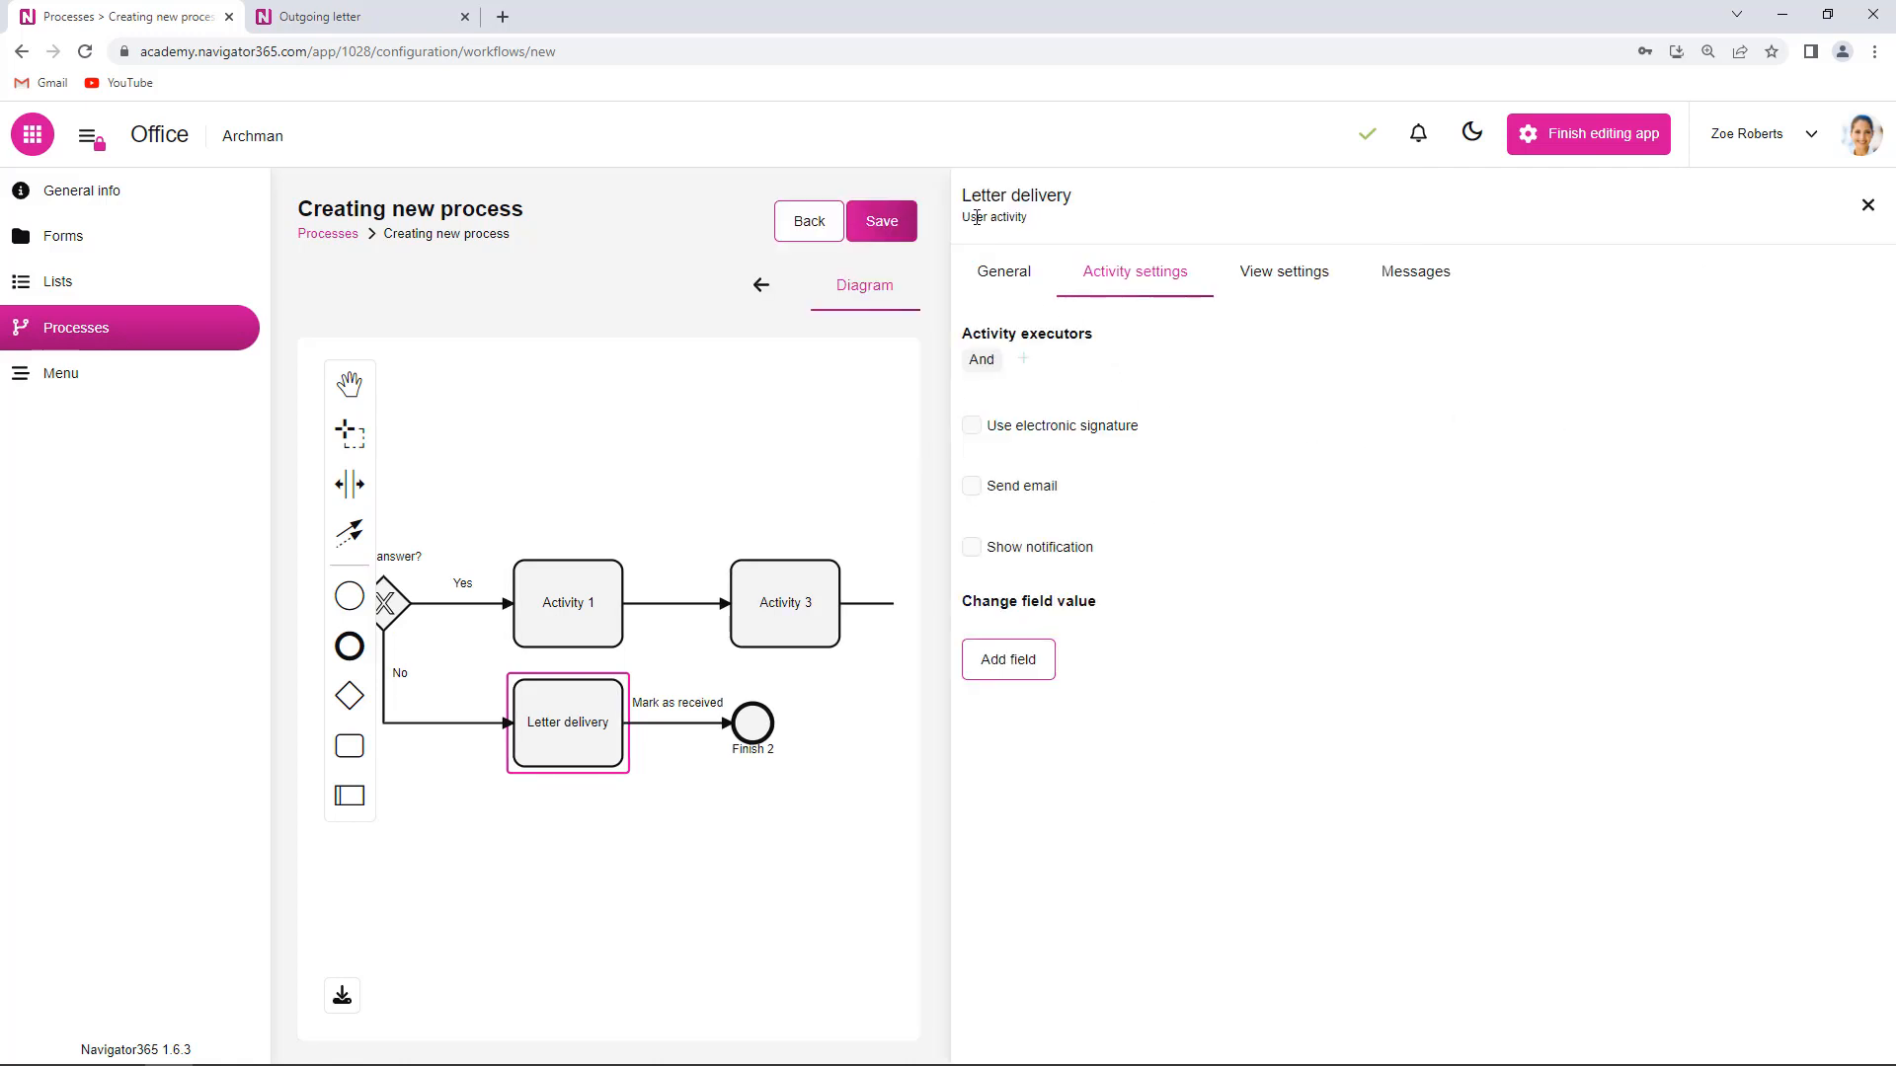
click(1024, 360)
click(1050, 389)
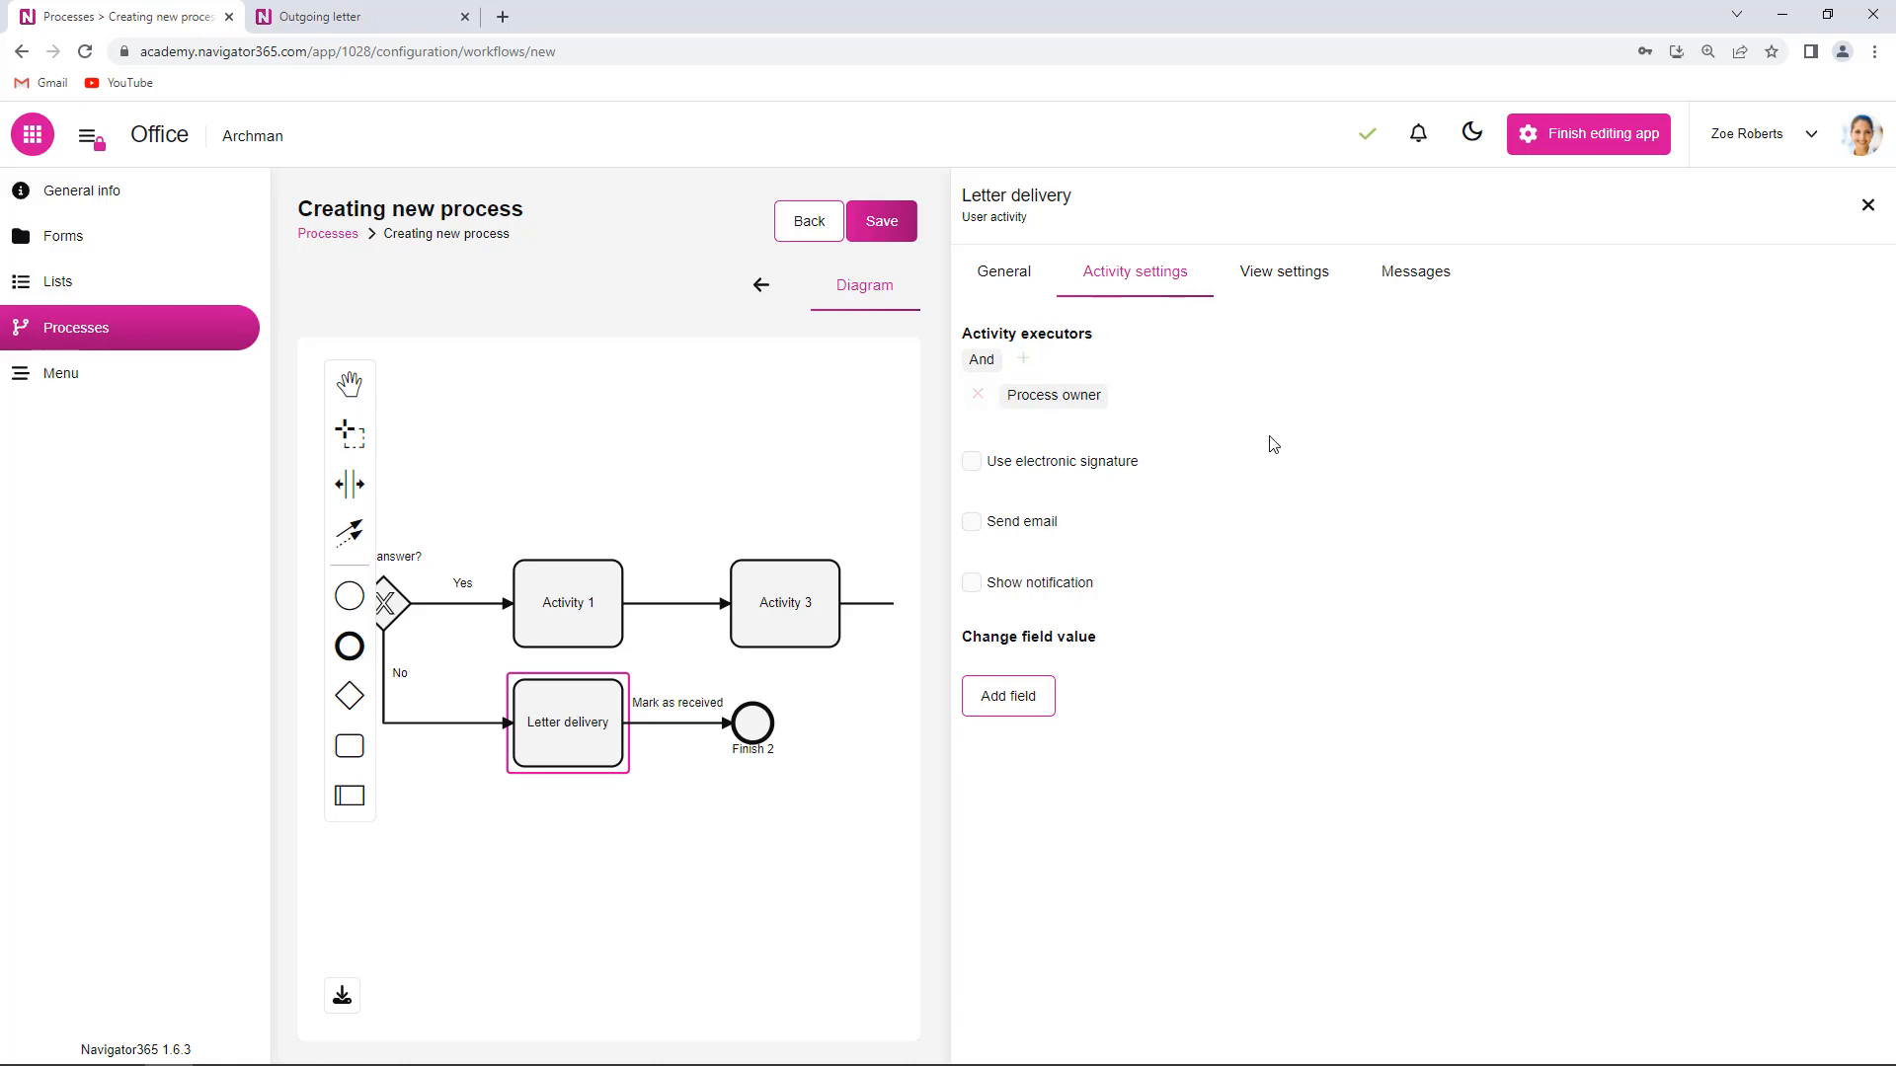
click(1867, 208)
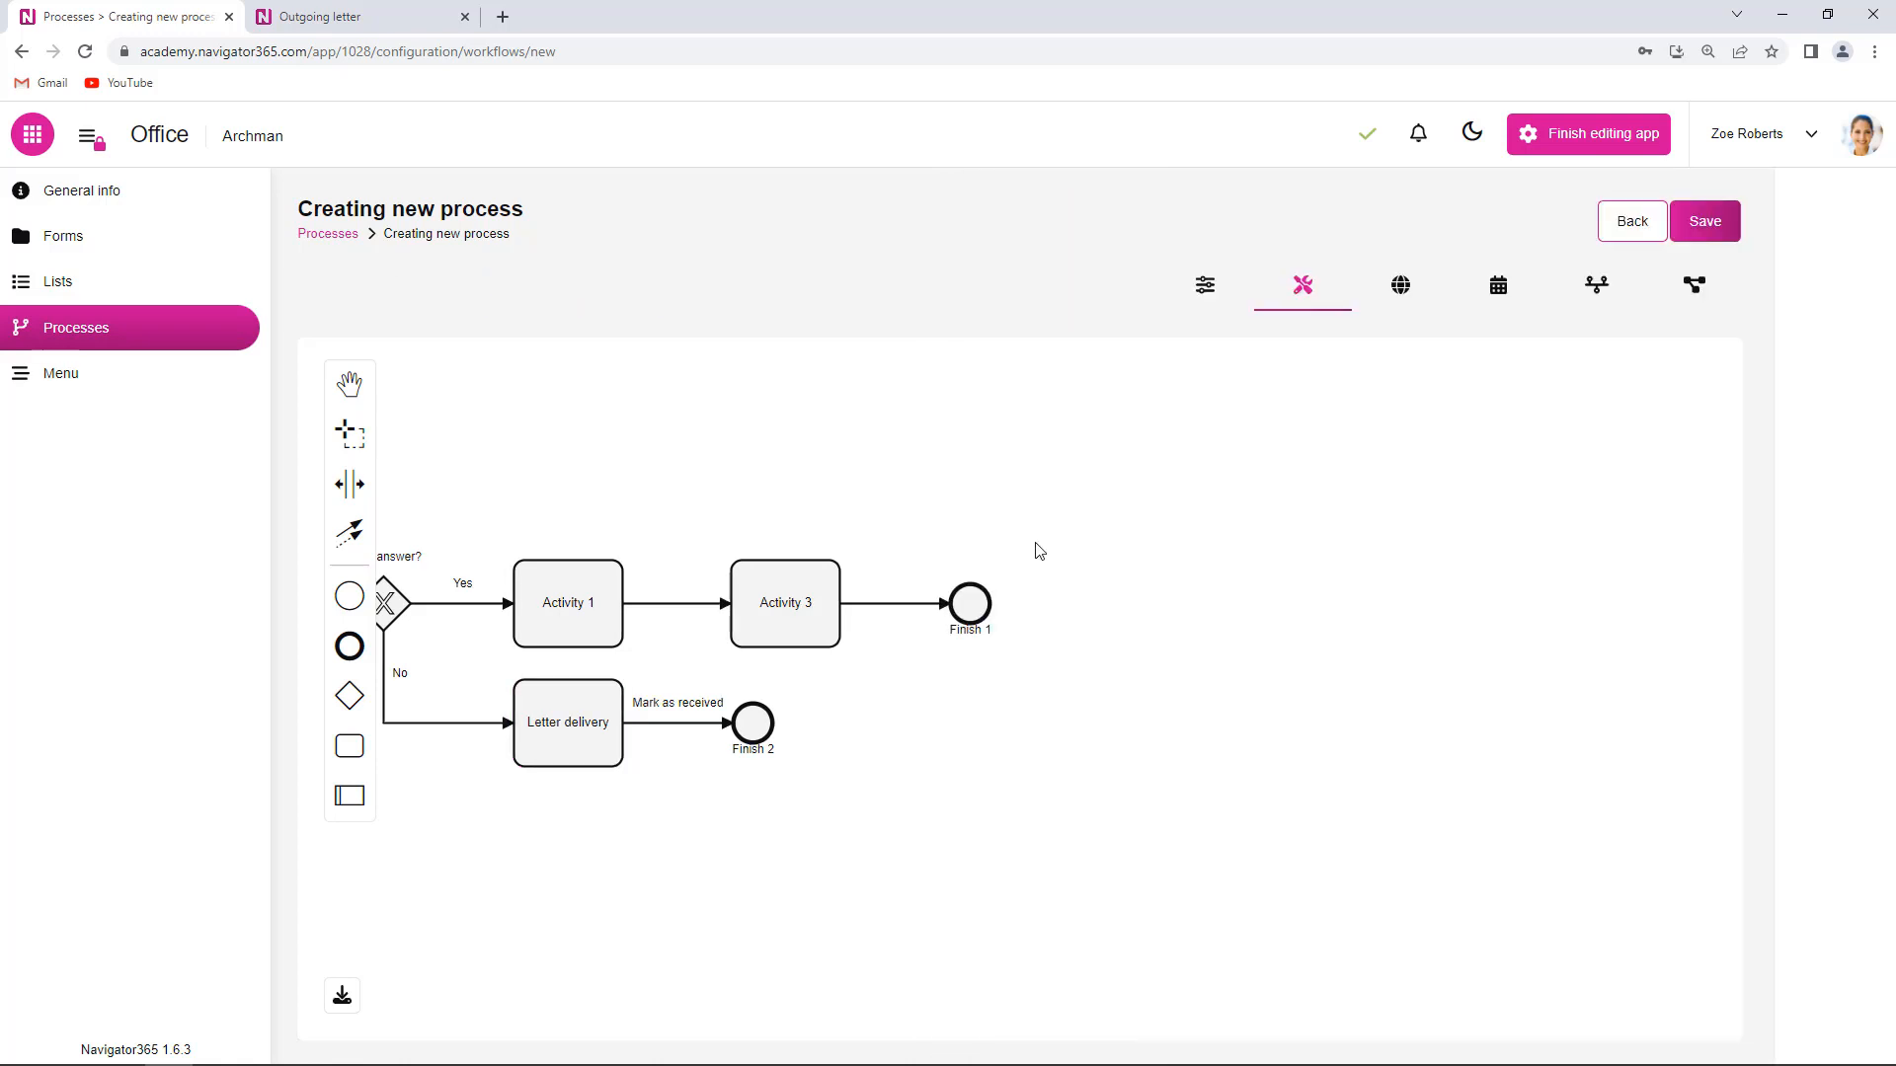
click(575, 618)
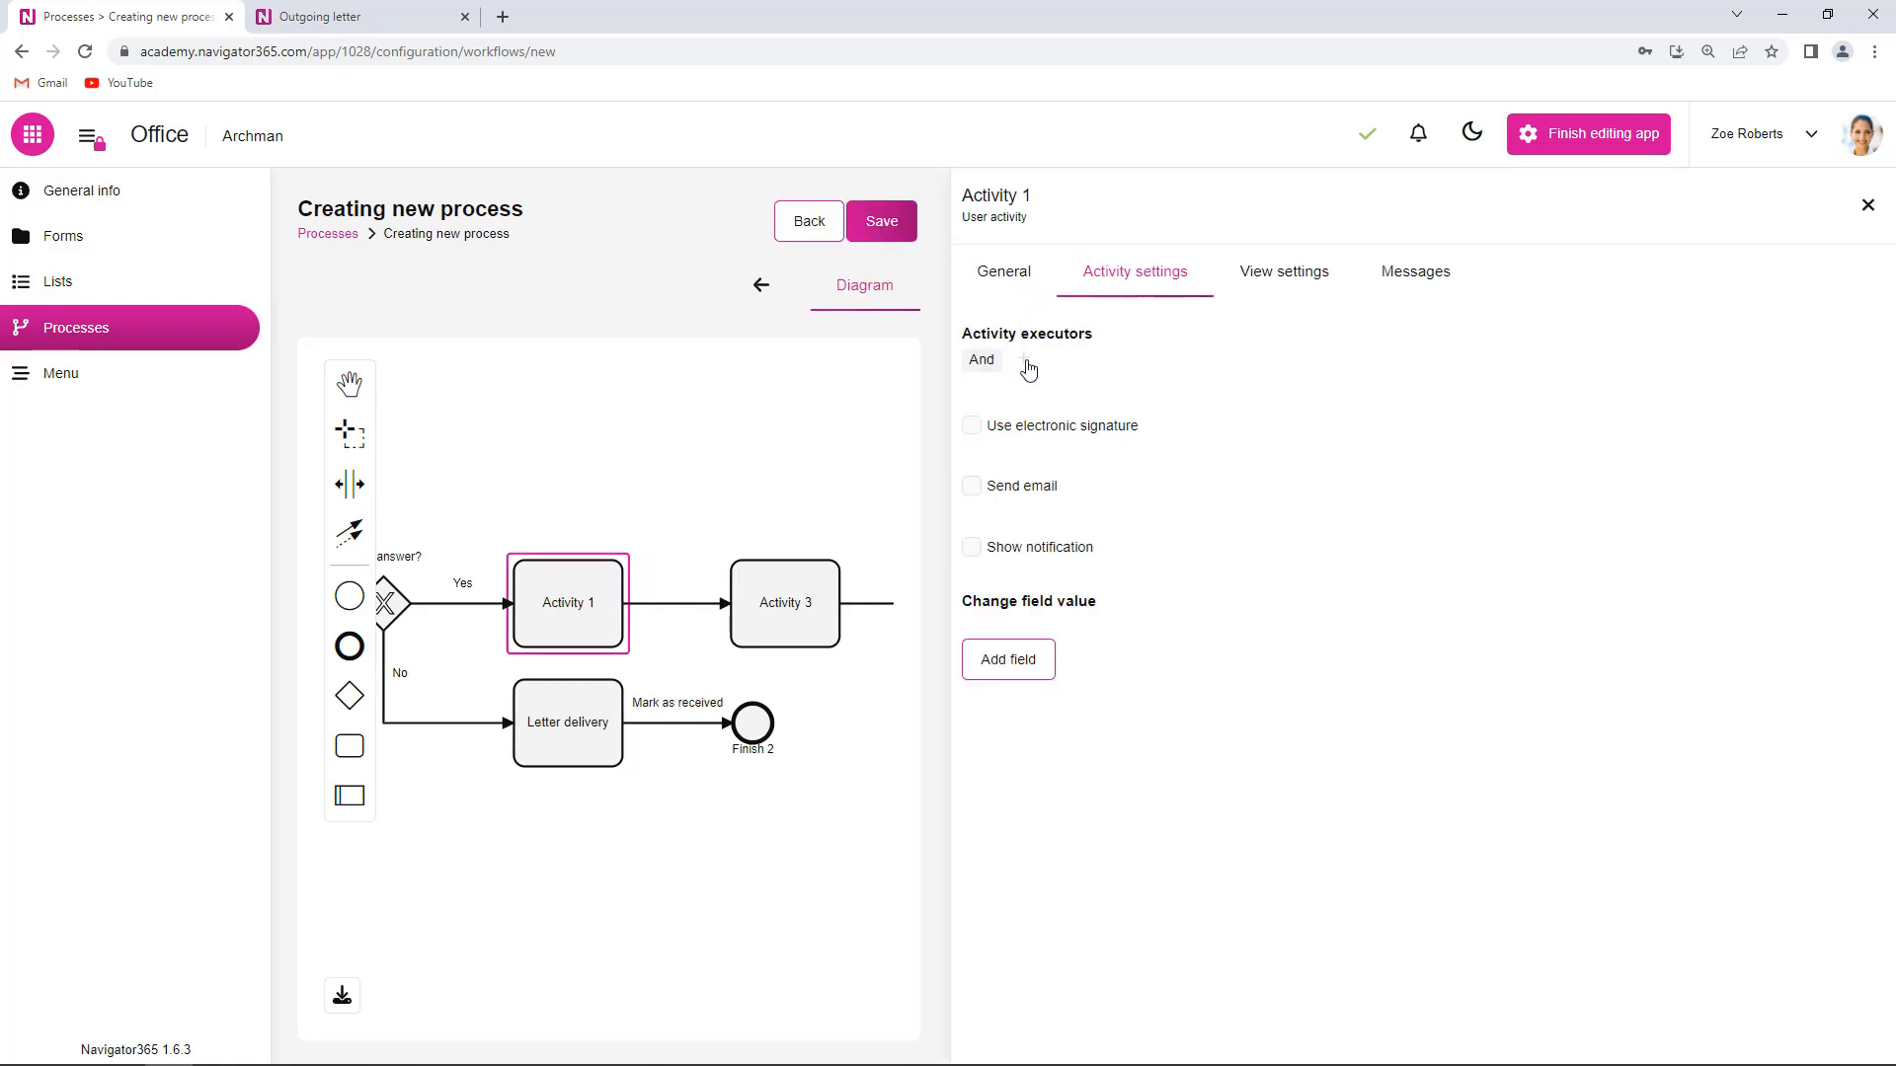
- Make Process owner the executor of Activity 1 and rename it Reading
click(1026, 363)
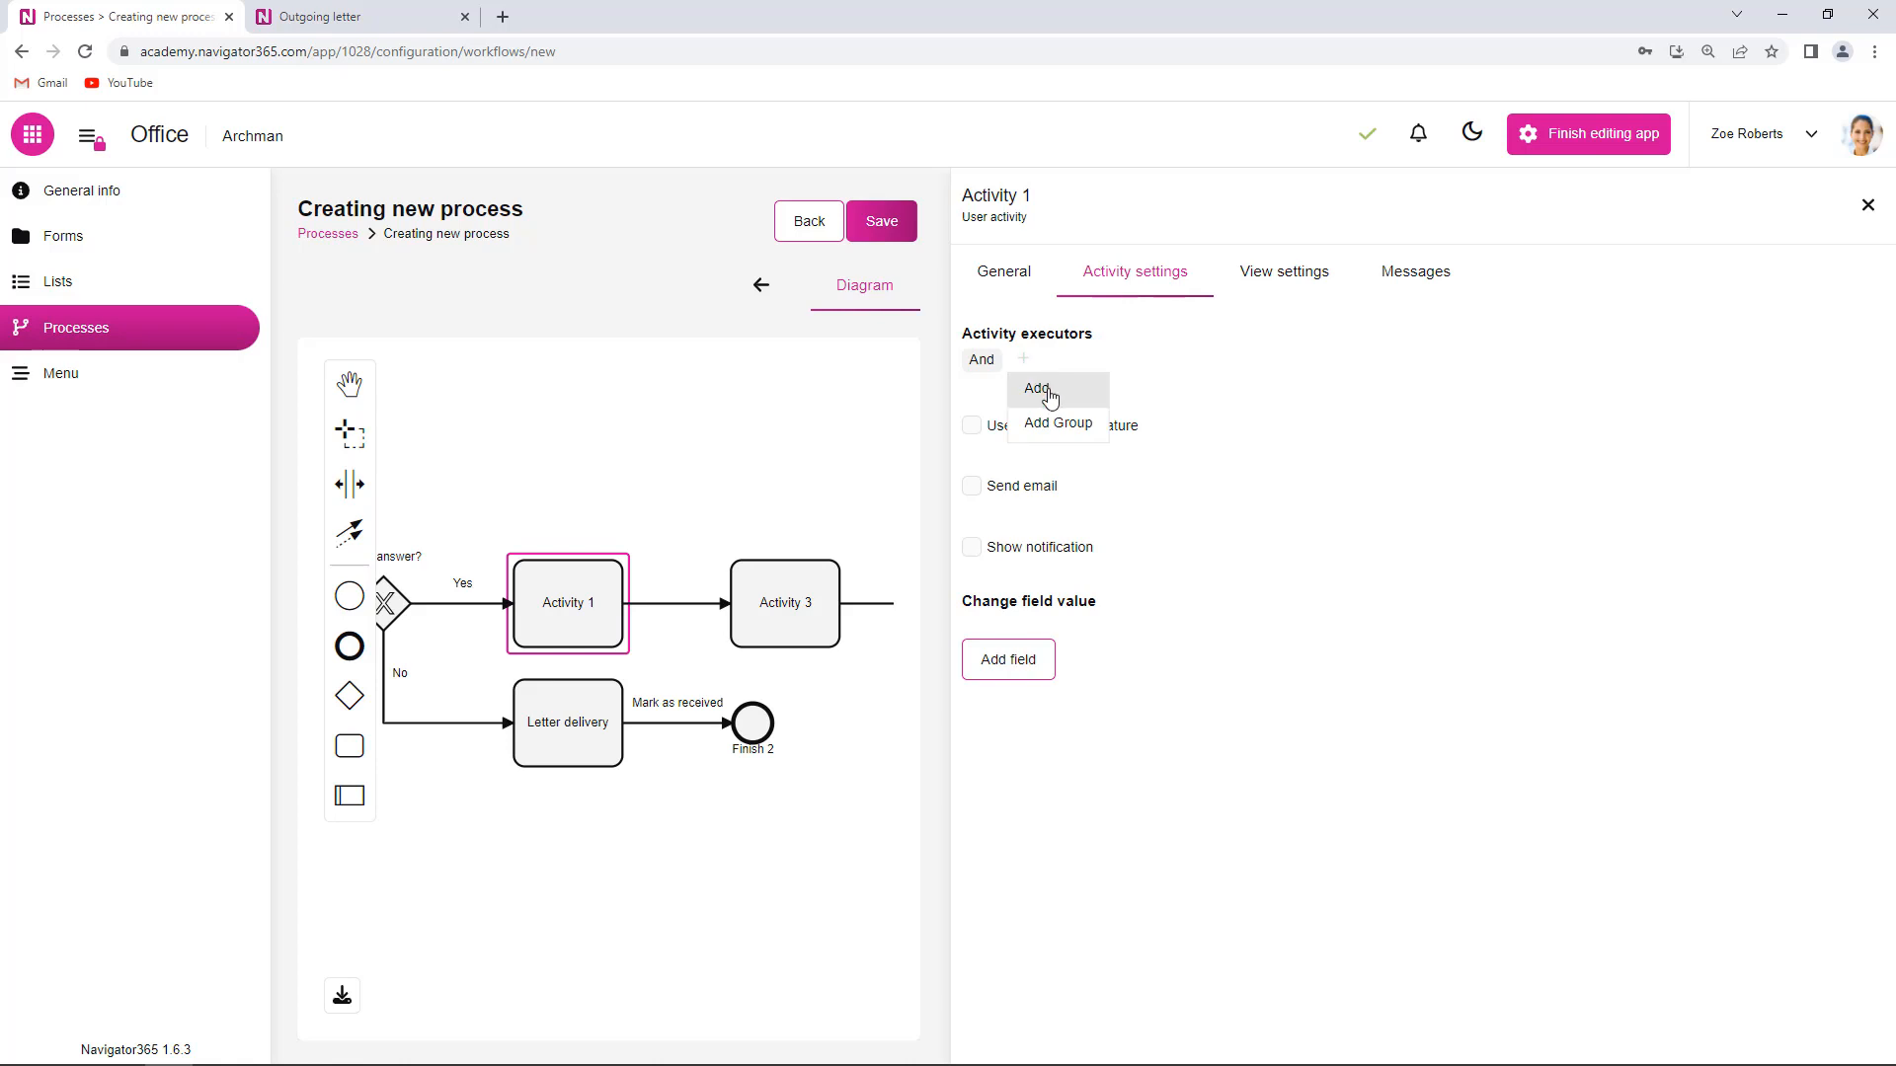
click(1054, 395)
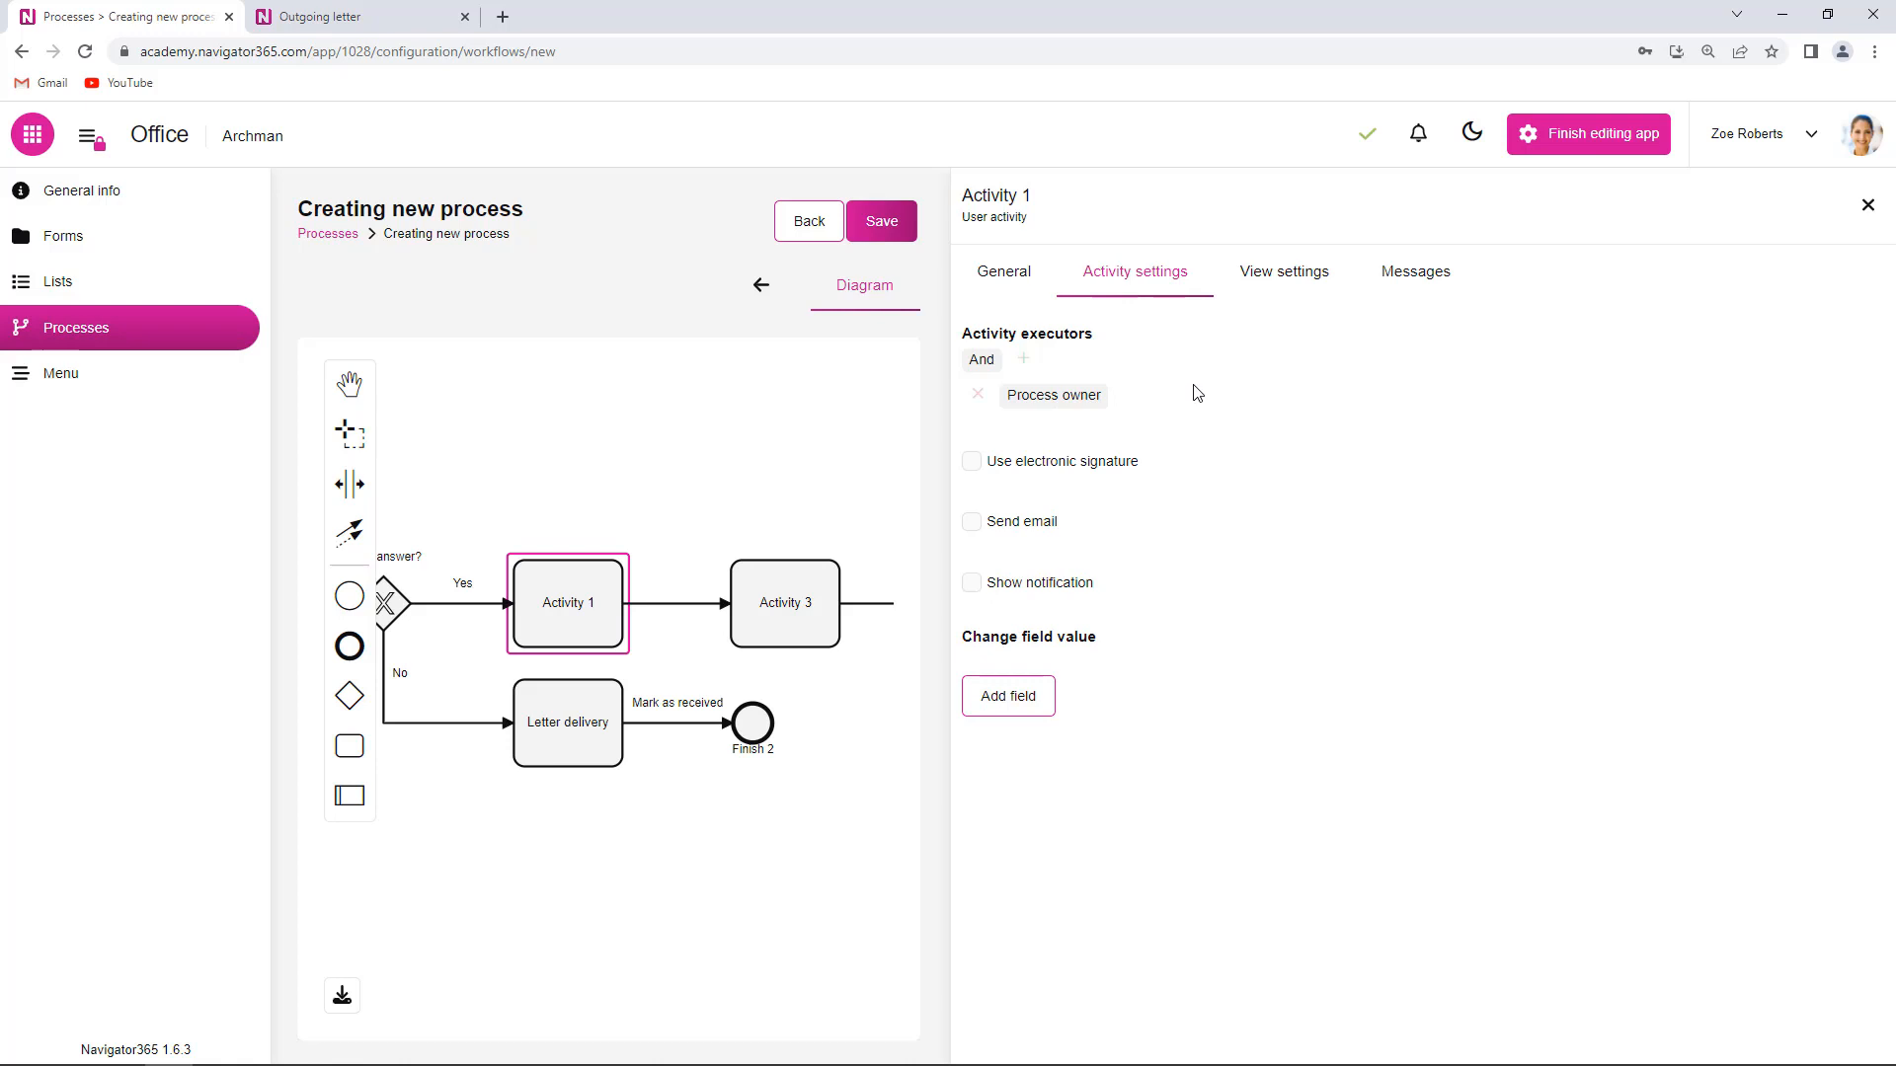
click(1018, 282)
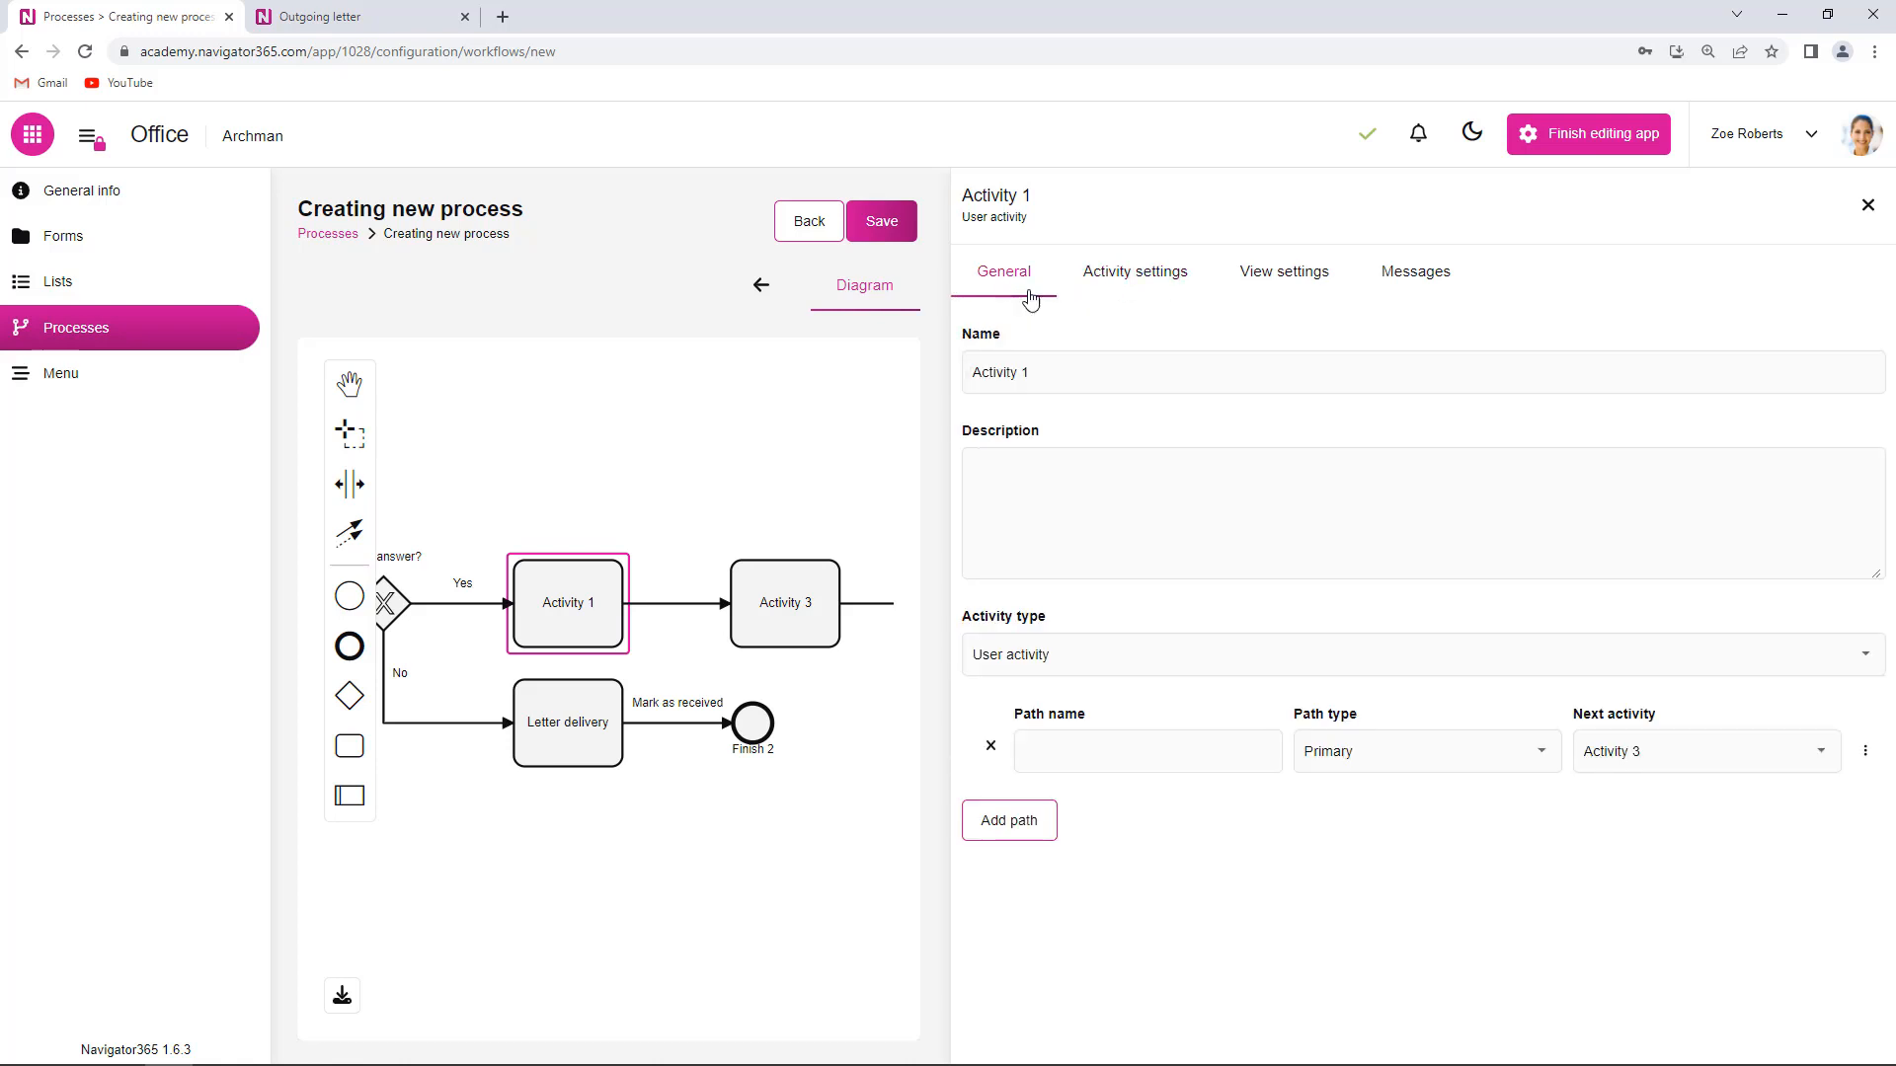
click(1039, 373)
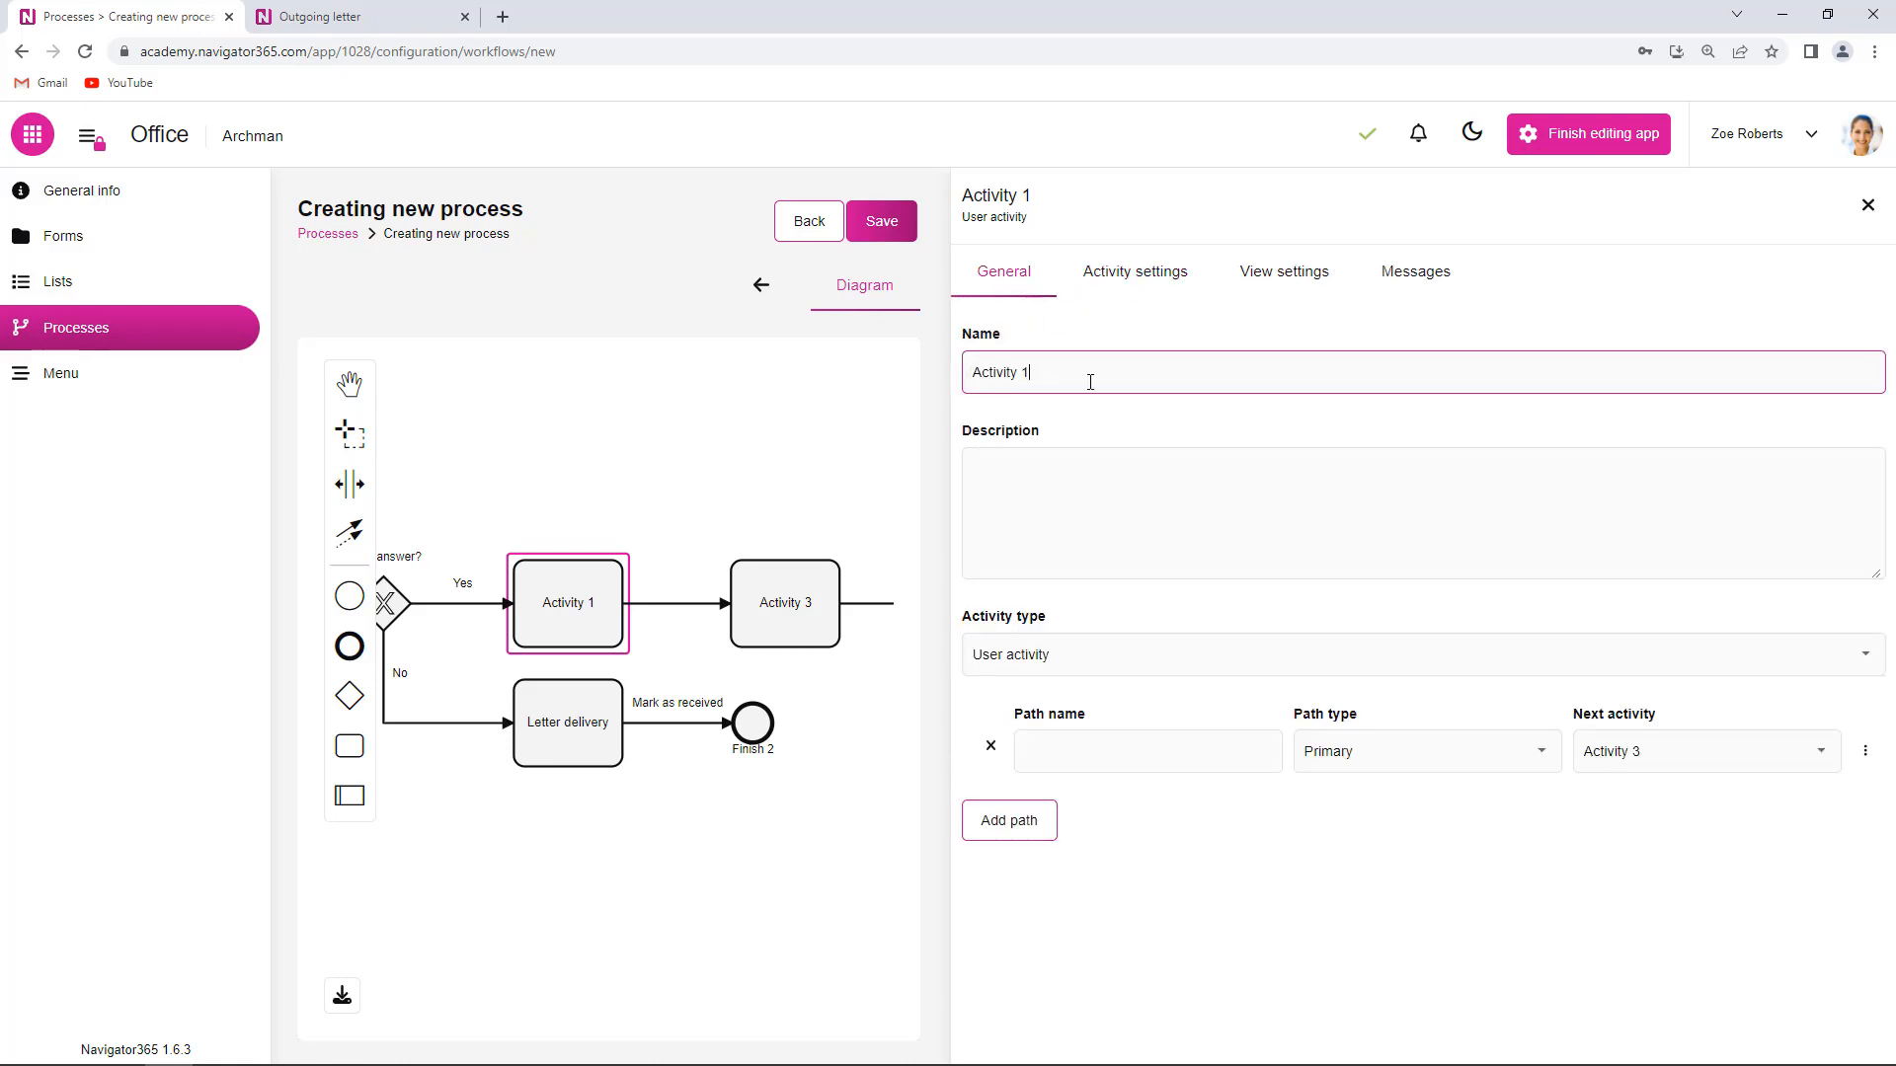
key(BackSpace)
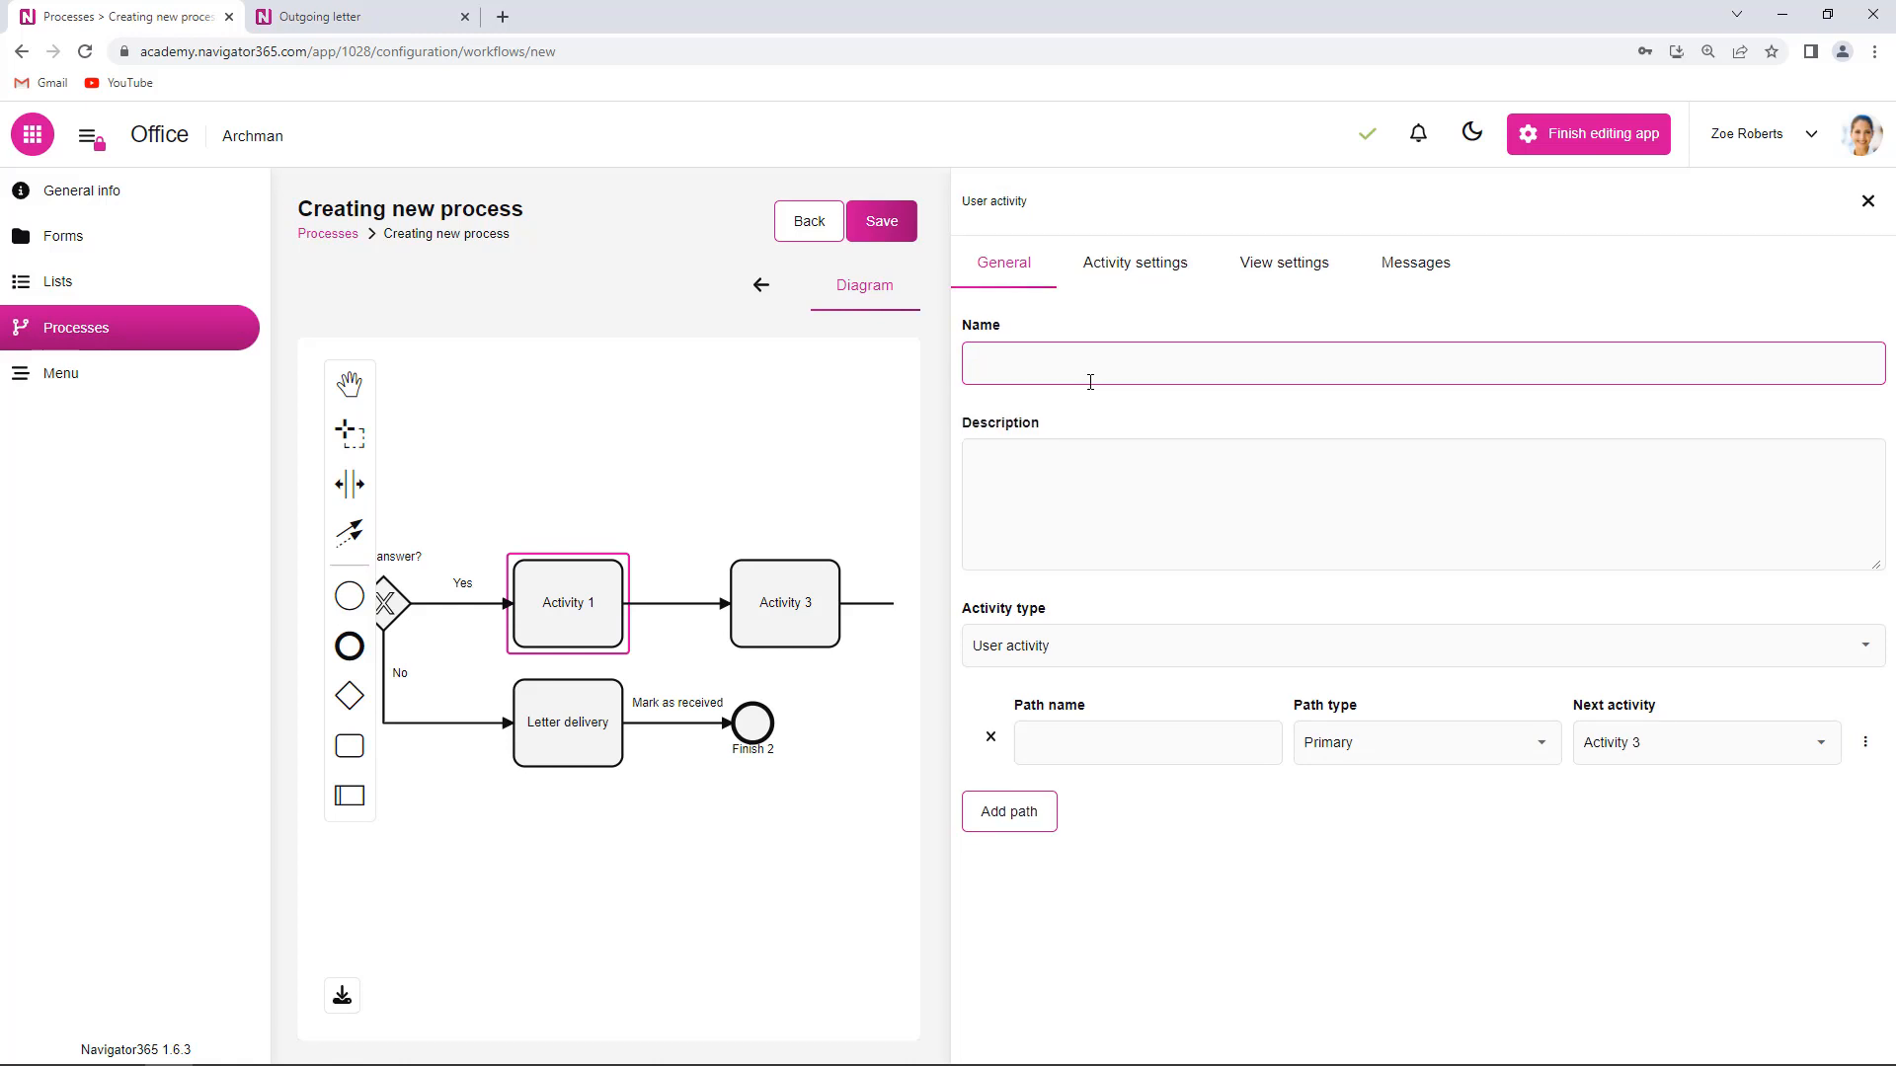
text(Reading)
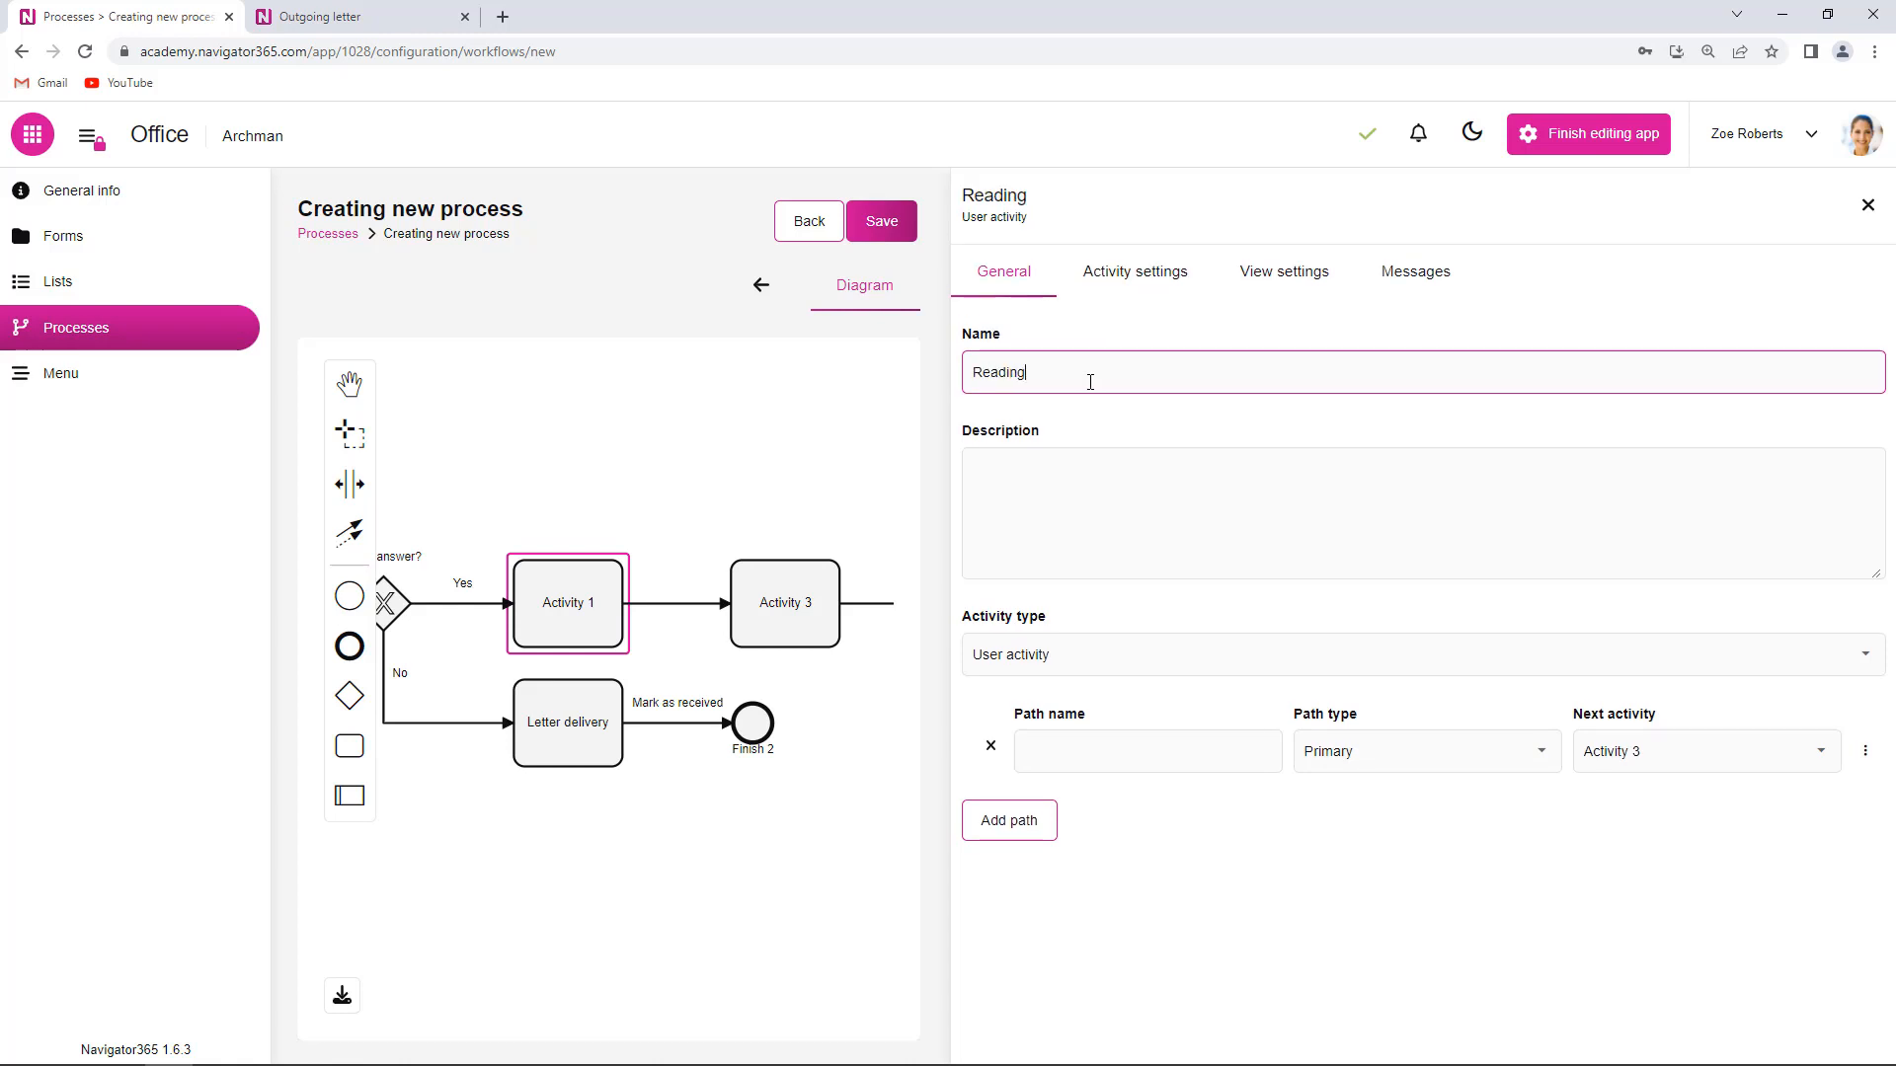
- Name Reading's outgoing path 'Prepare answear' and close the task settings
click(1103, 763)
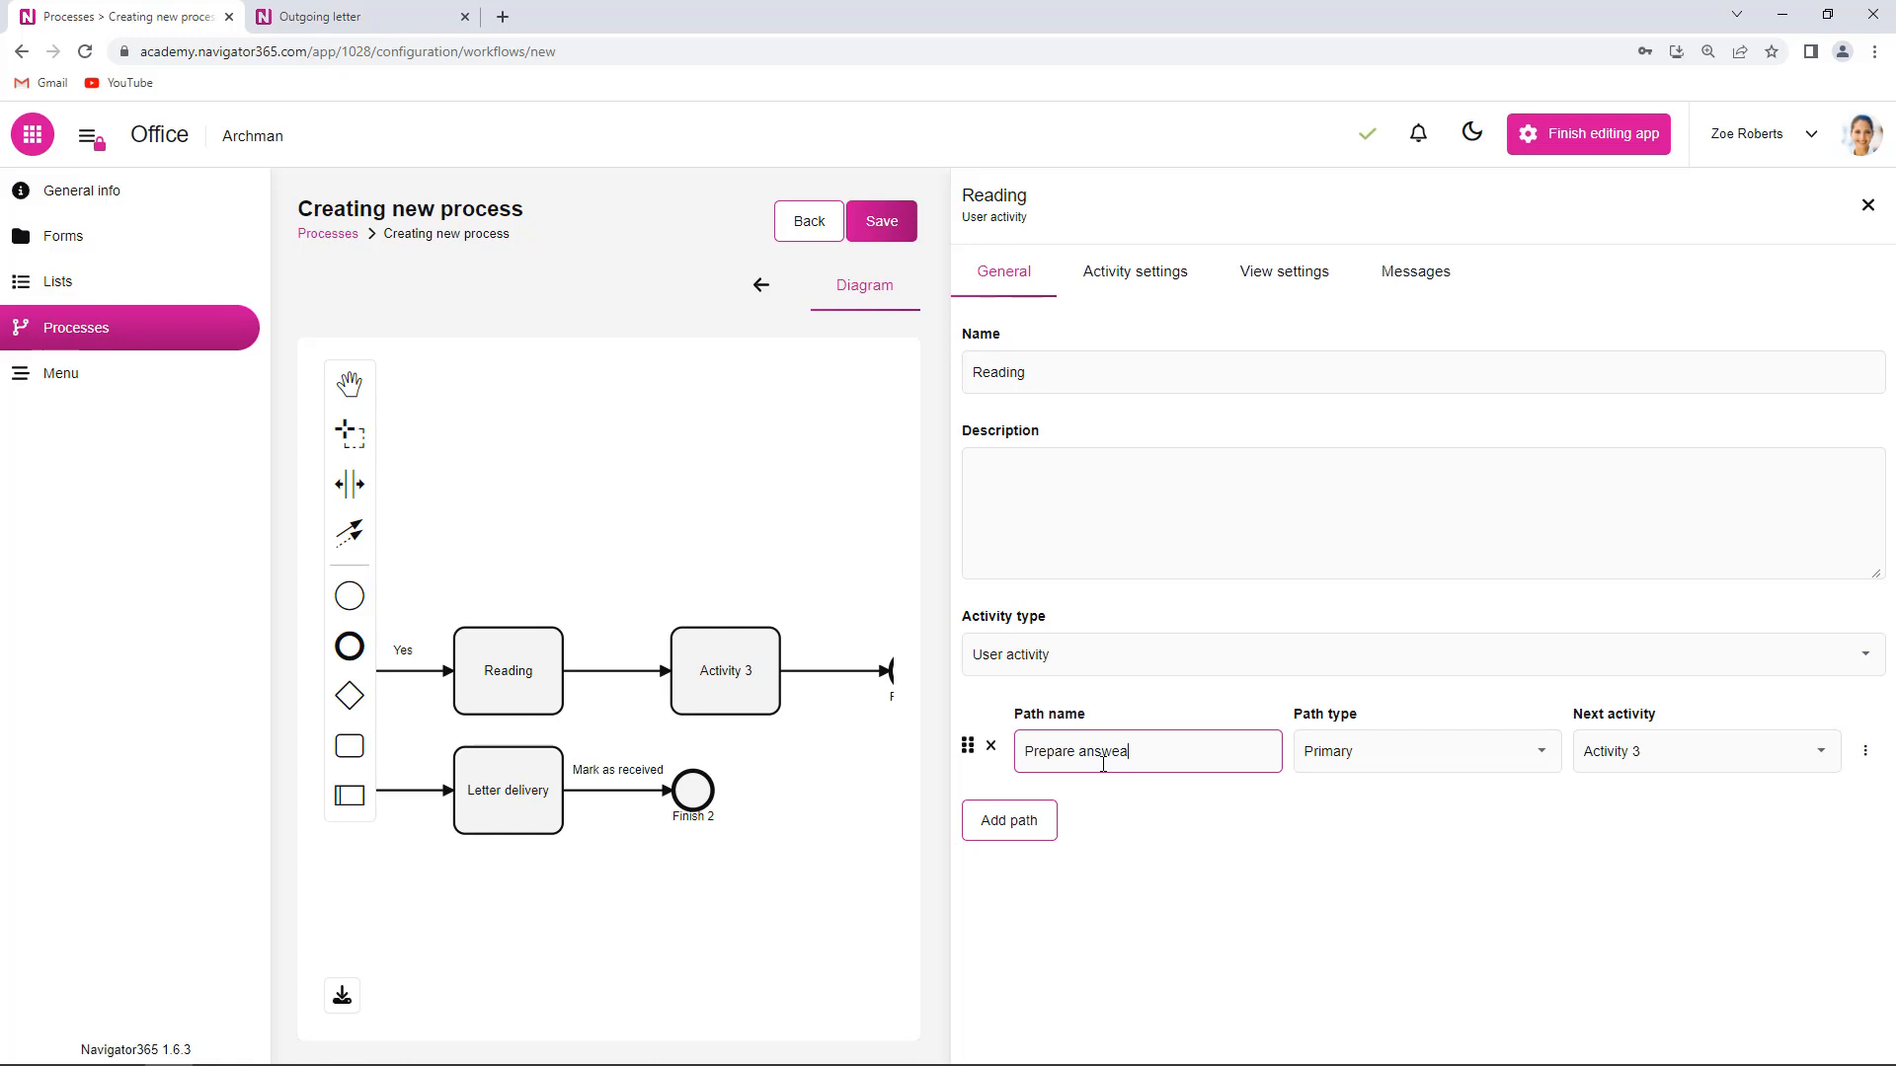
click(1222, 812)
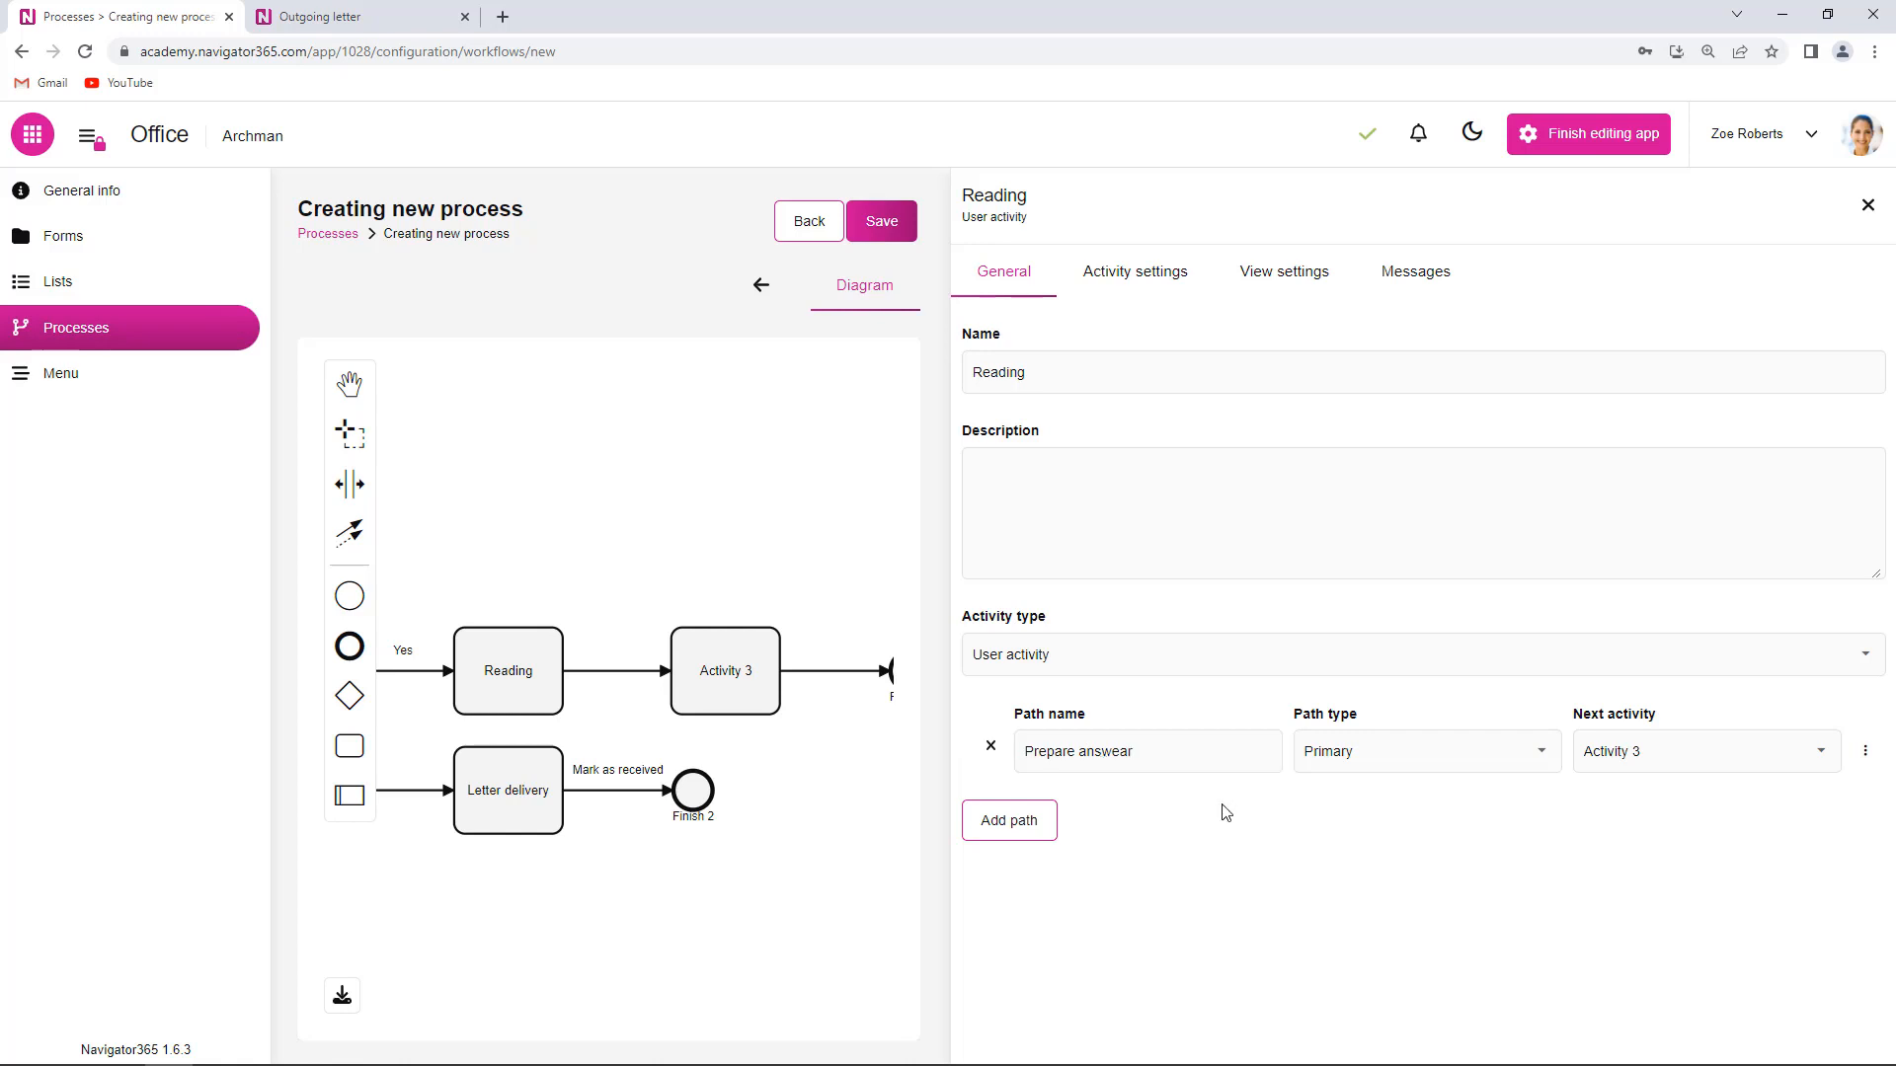
click(1137, 661)
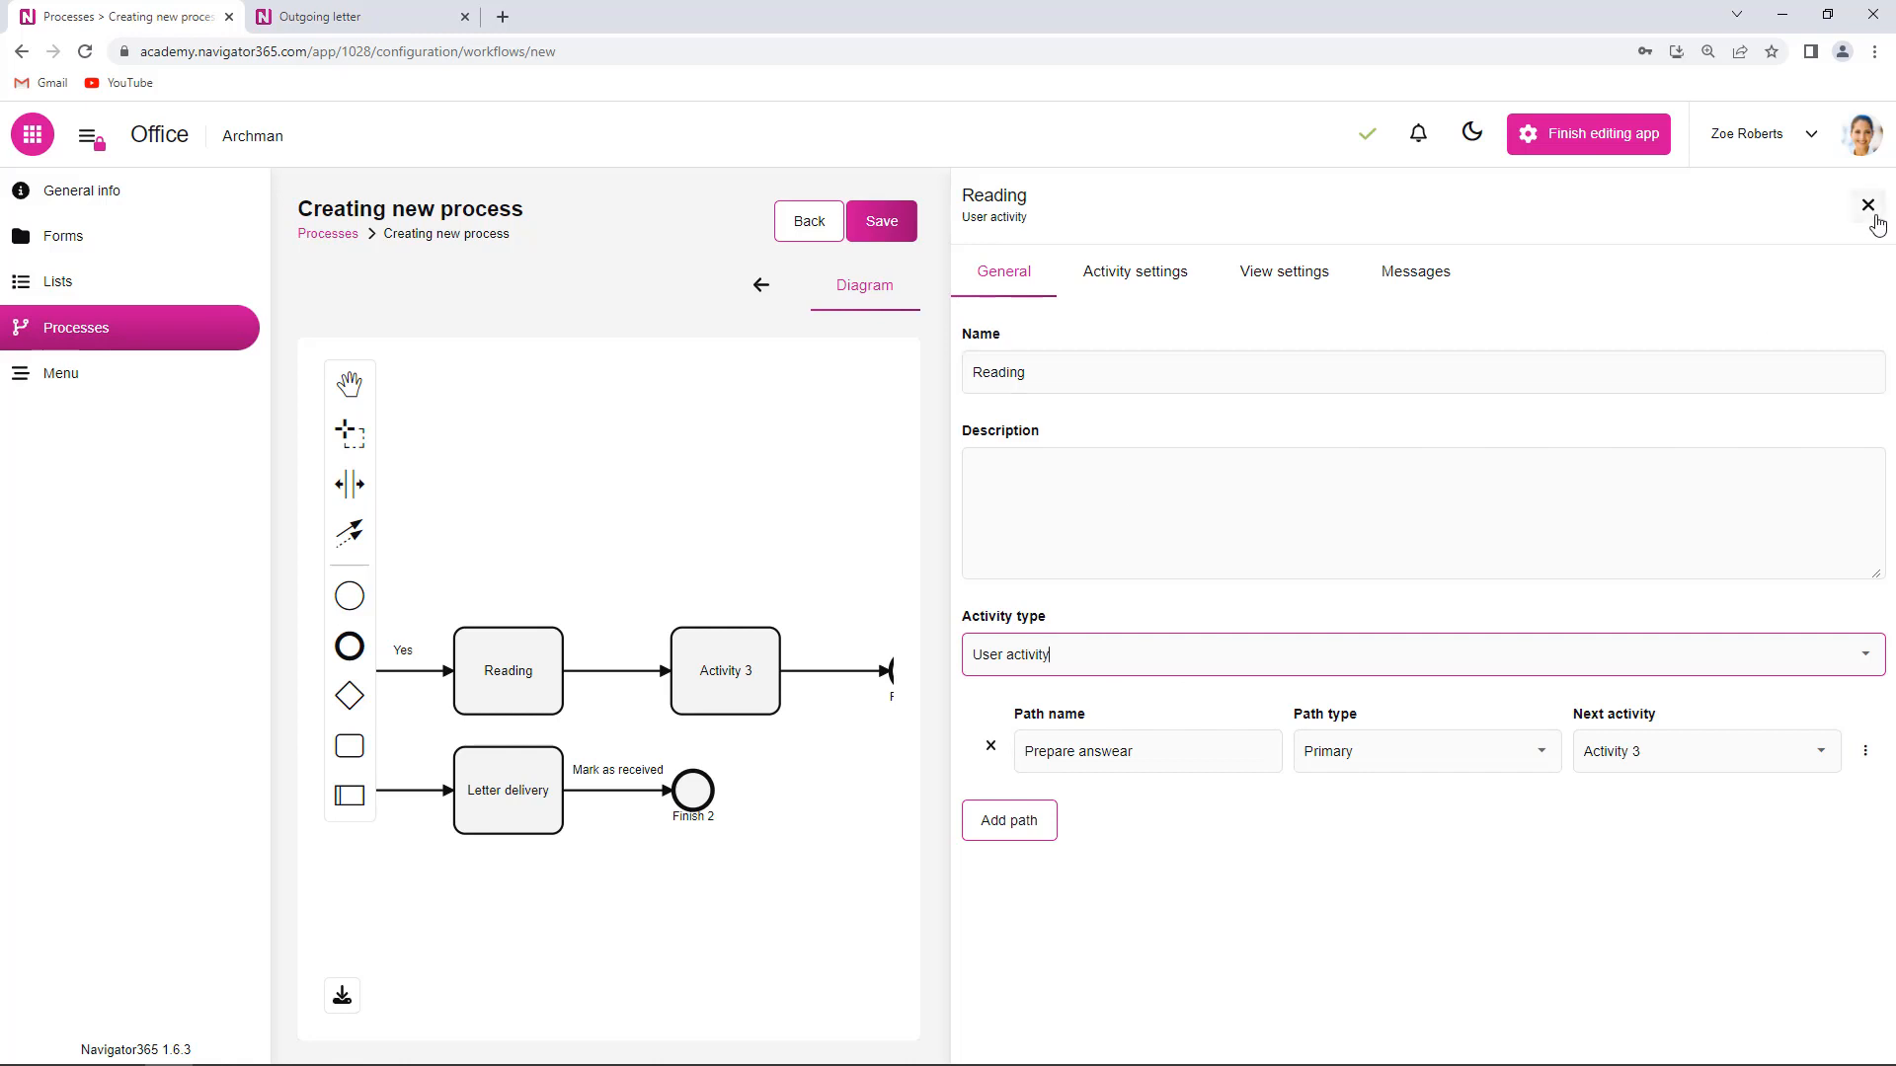
click(1146, 277)
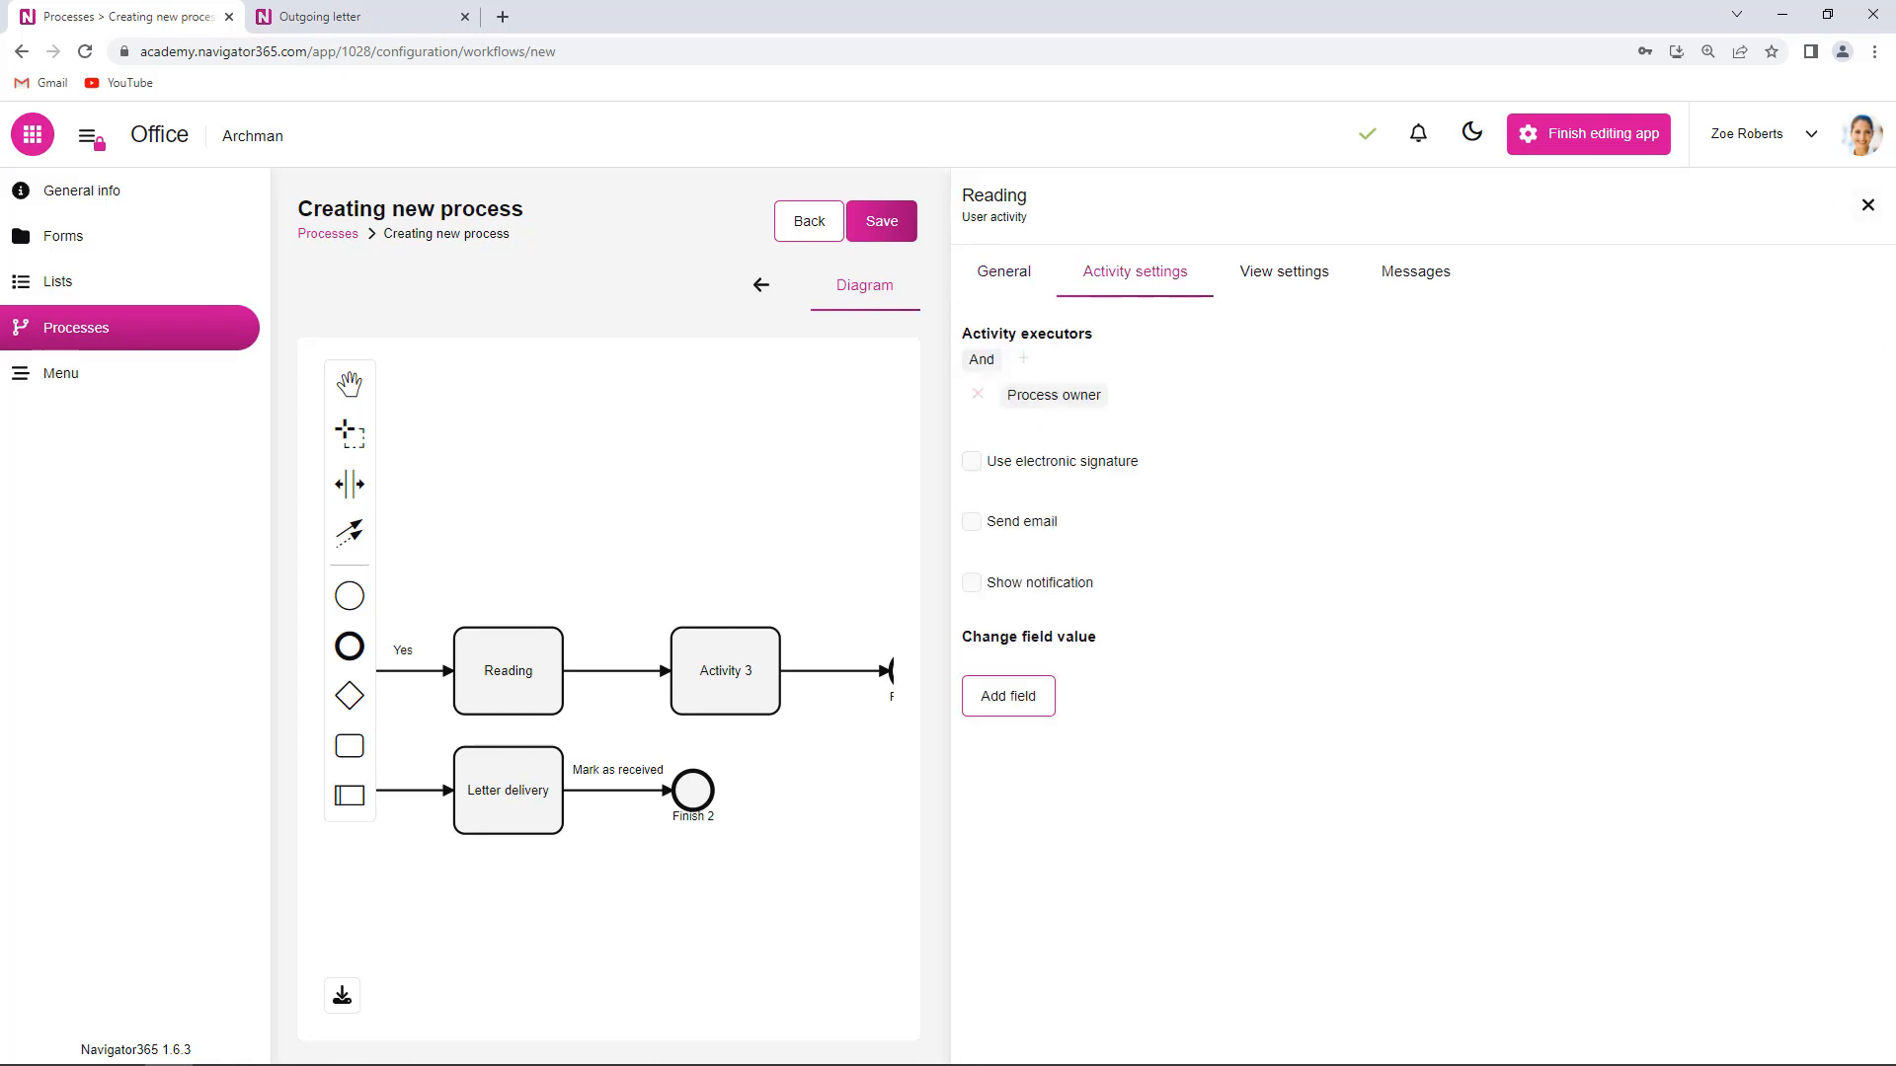
click(1863, 219)
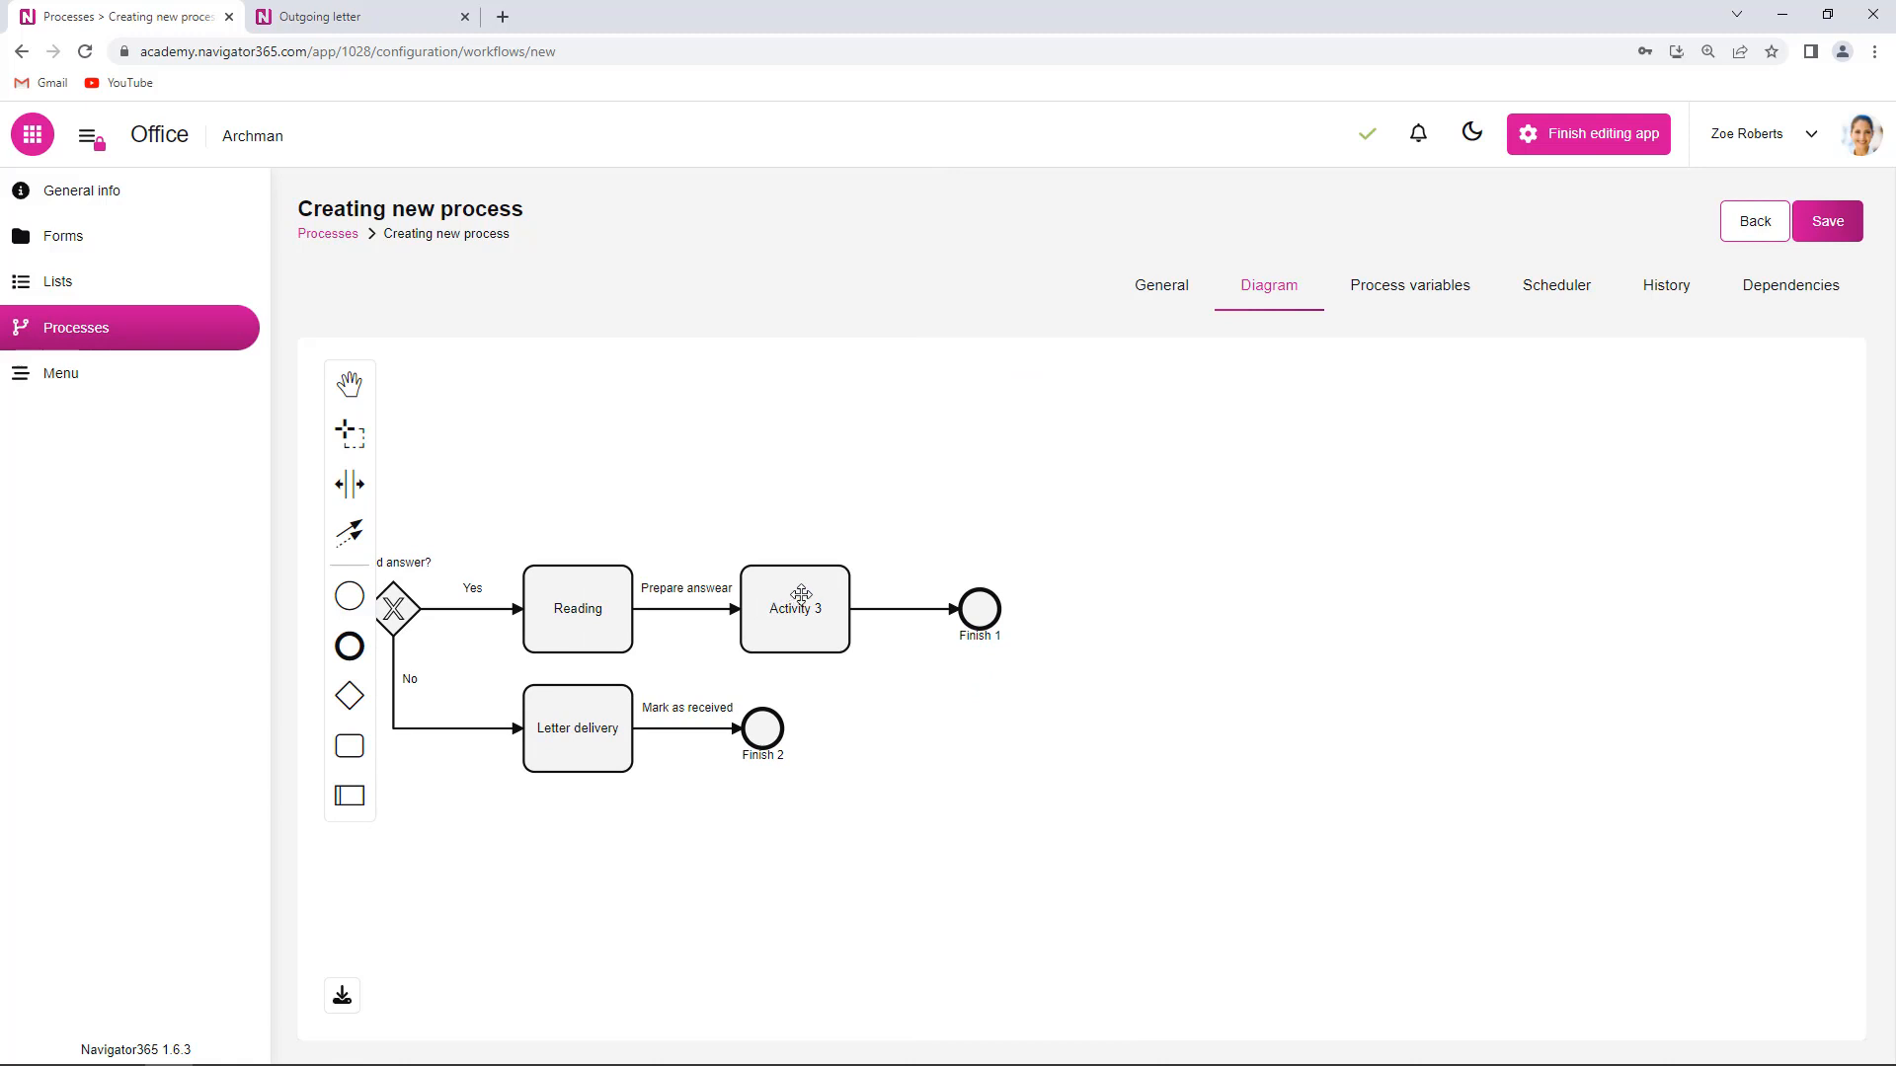
- Rename Activity 3 to 'Preparing a letter'
click(800, 598)
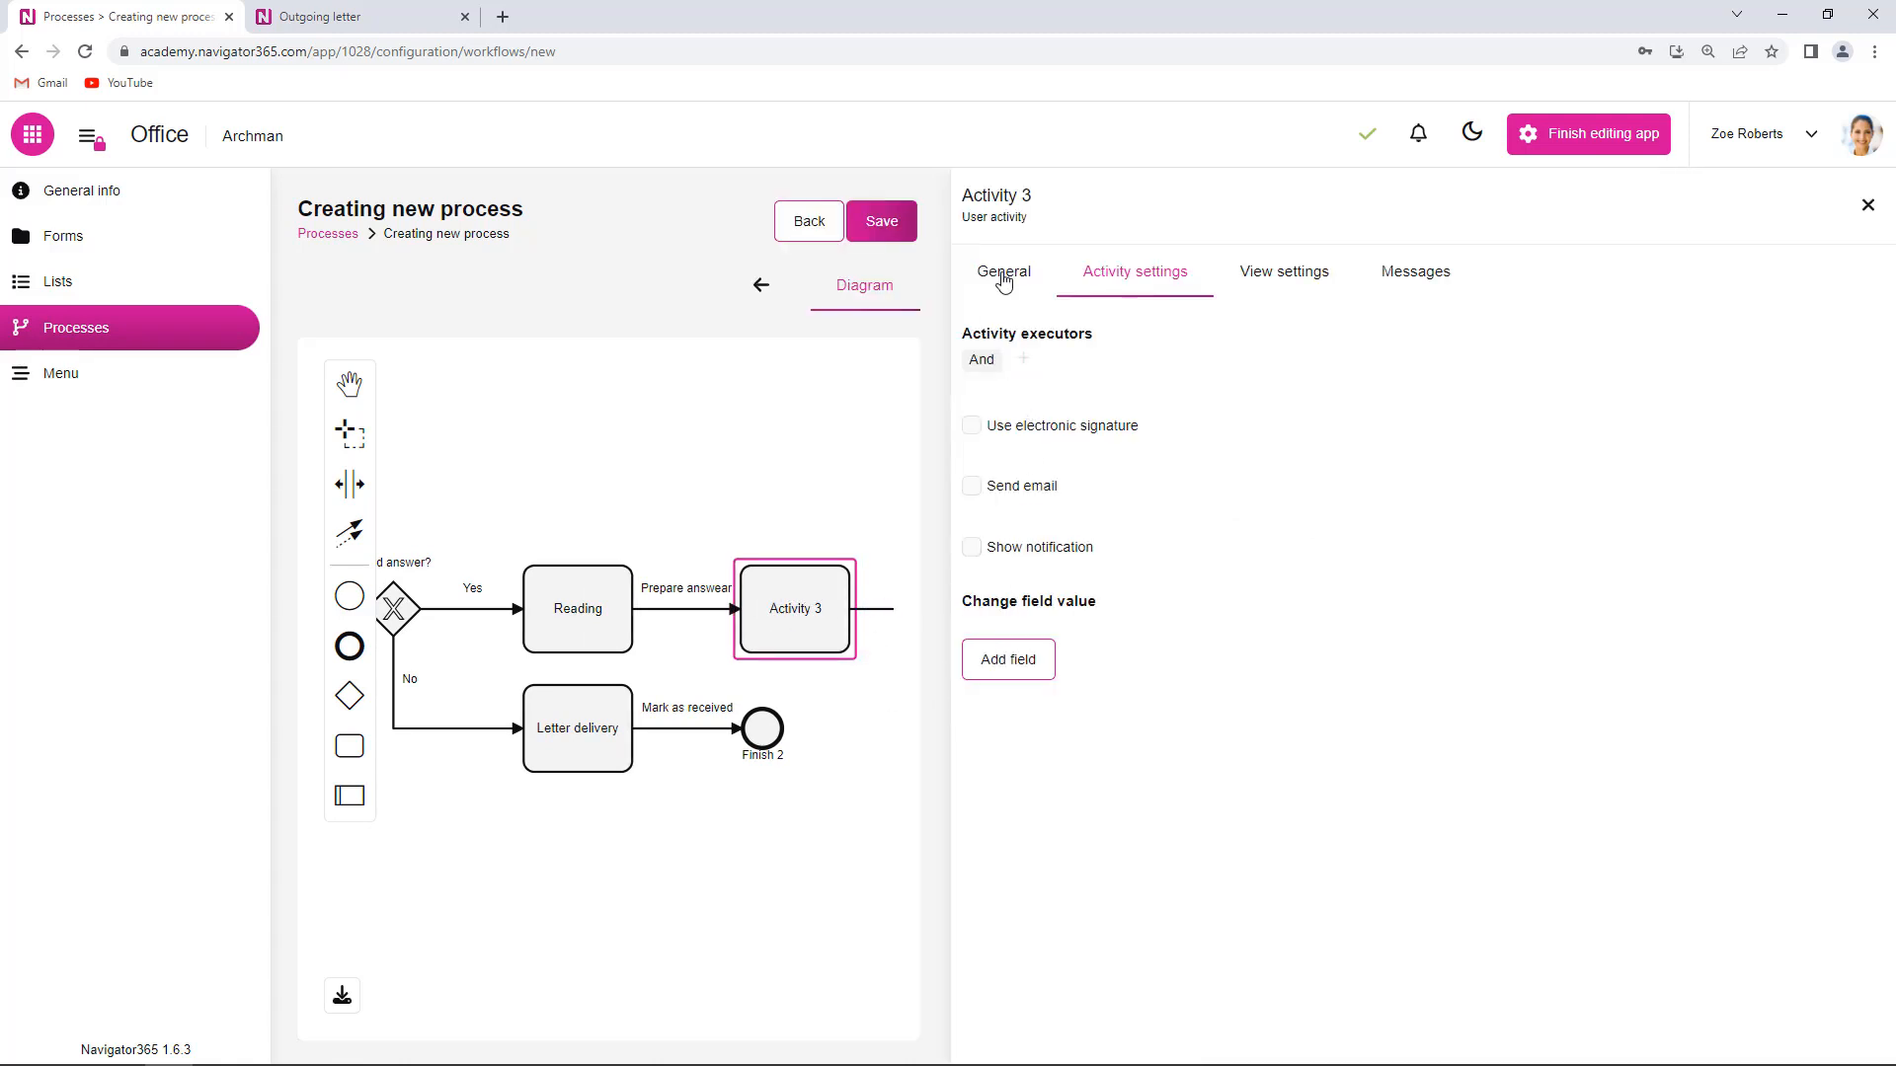
click(1002, 272)
triple_click(1048, 373)
text(Sendin)
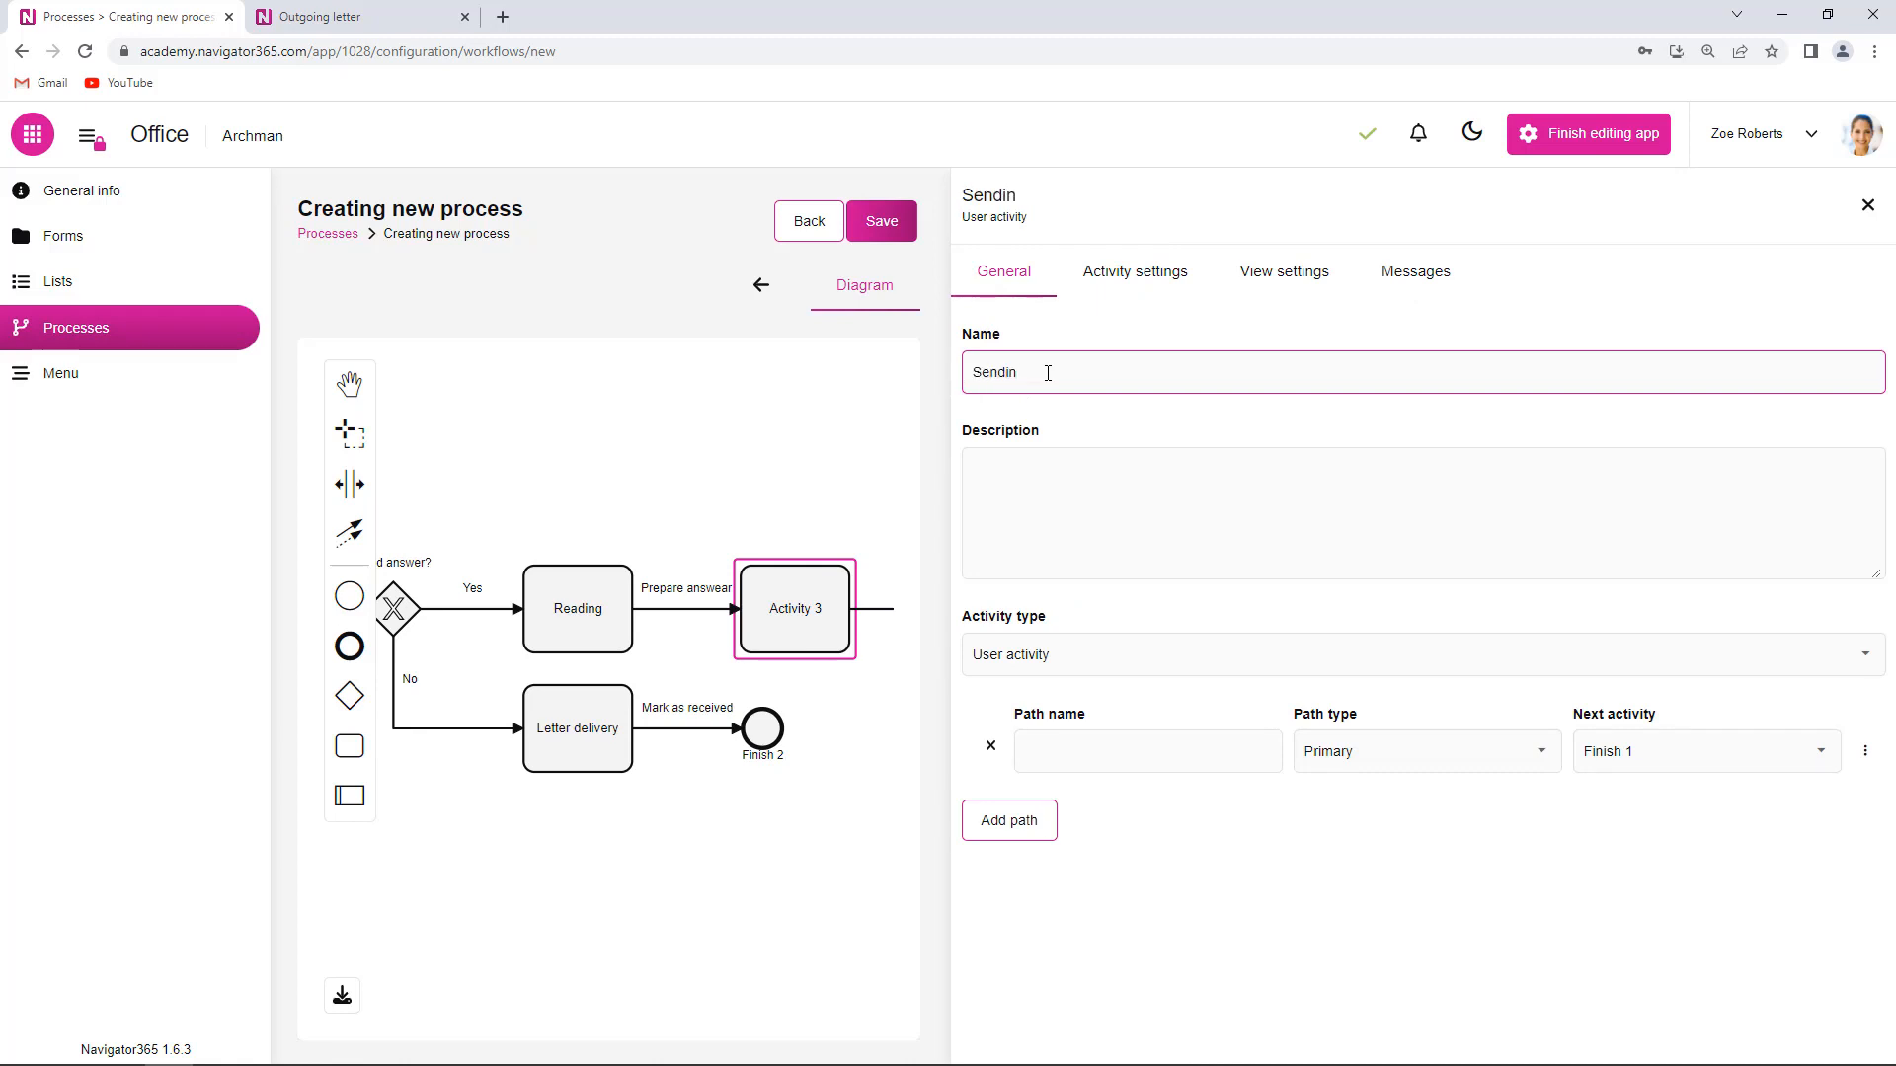
key(BackSpace)
key(BackSpace)
key(BackSpace)
key(BackSpace)
key(BackSpace)
key(BackSpace)
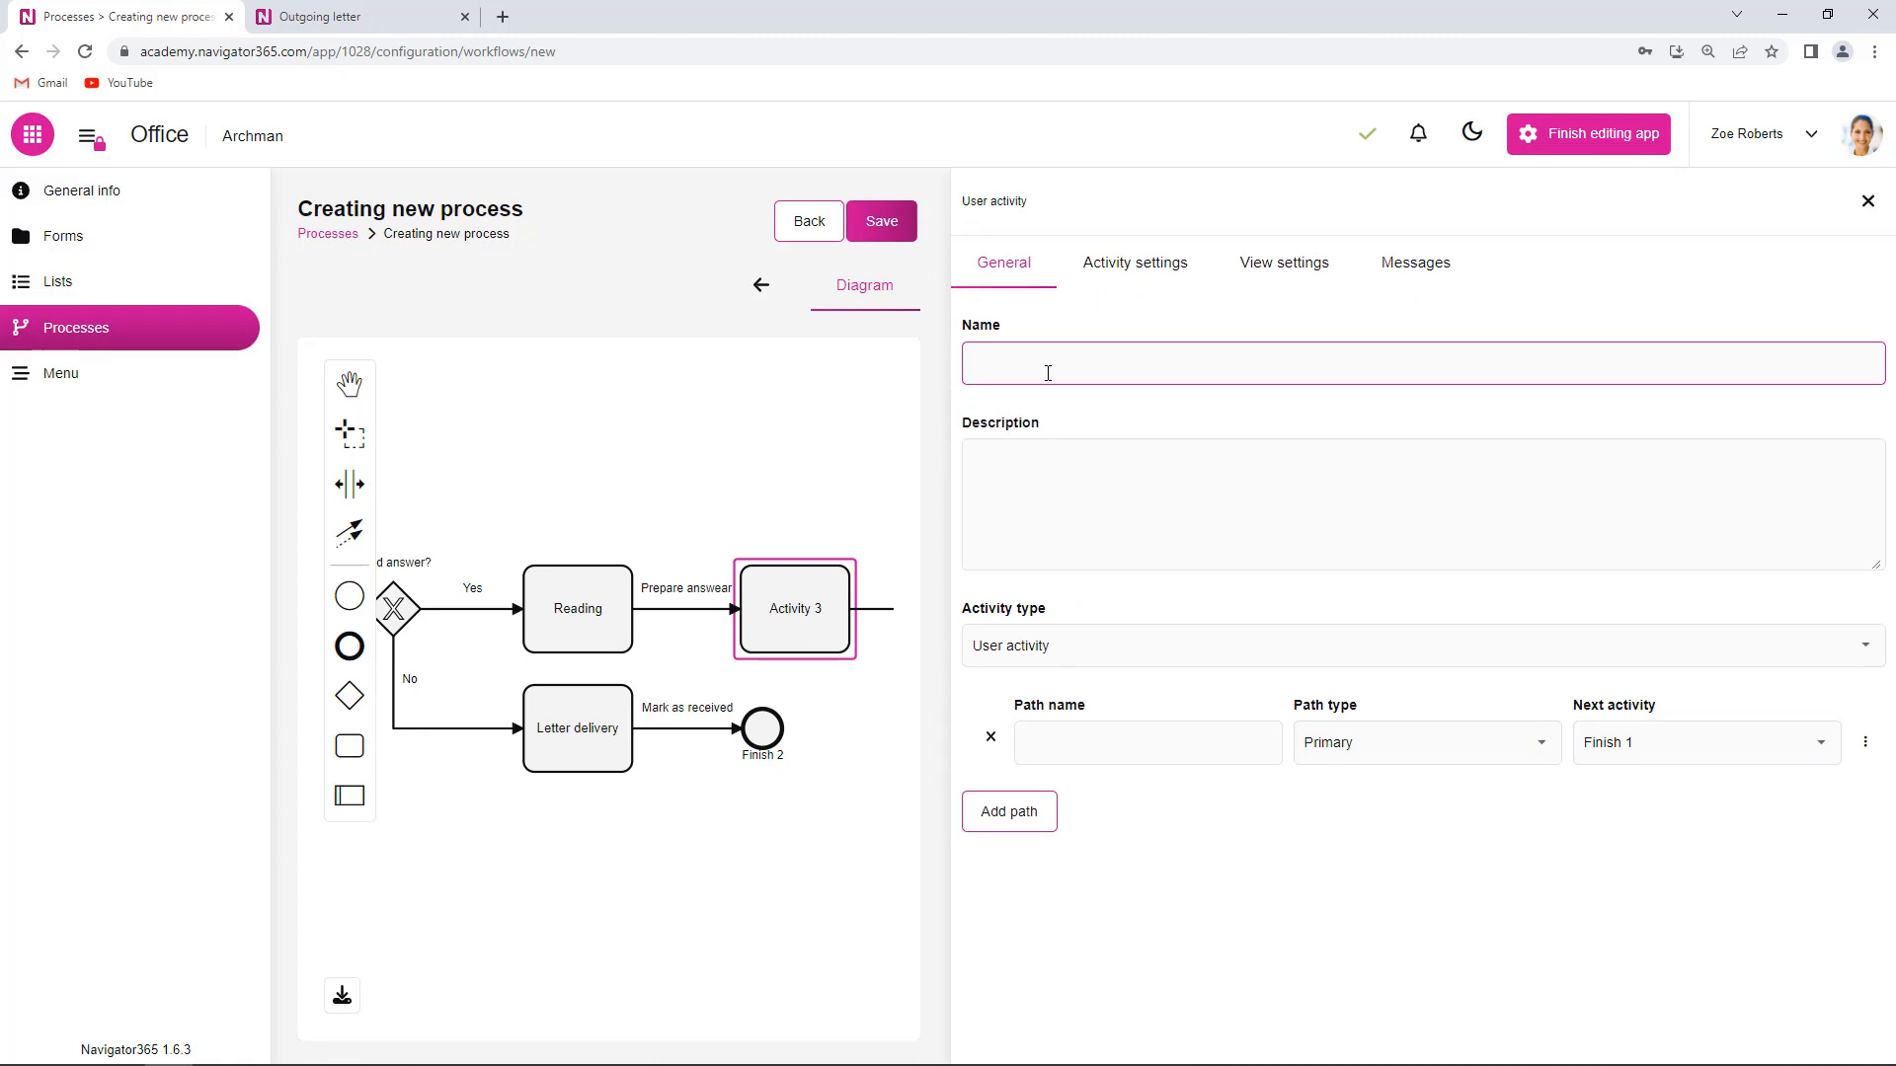
text(Preparing)
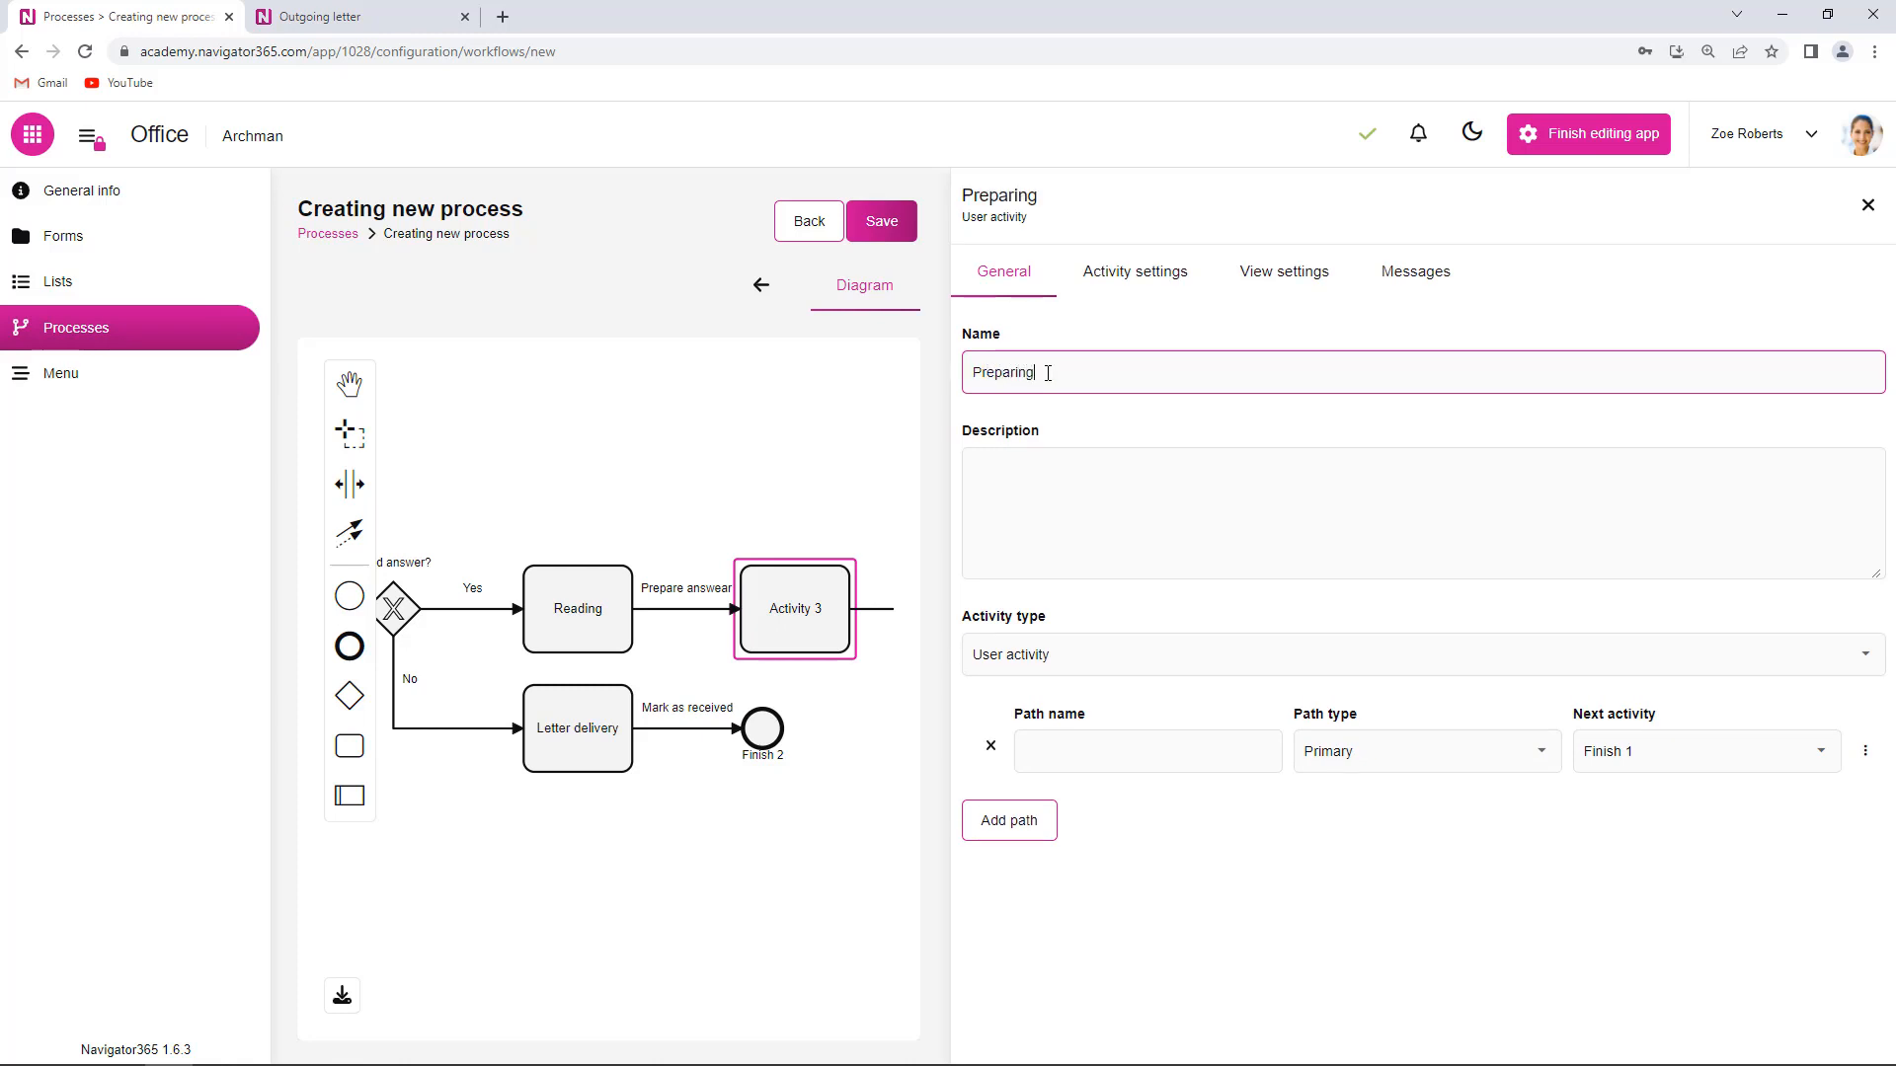
text( a letter)
- Name its outgoing path to Finish 1 'Send'
click(1127, 747)
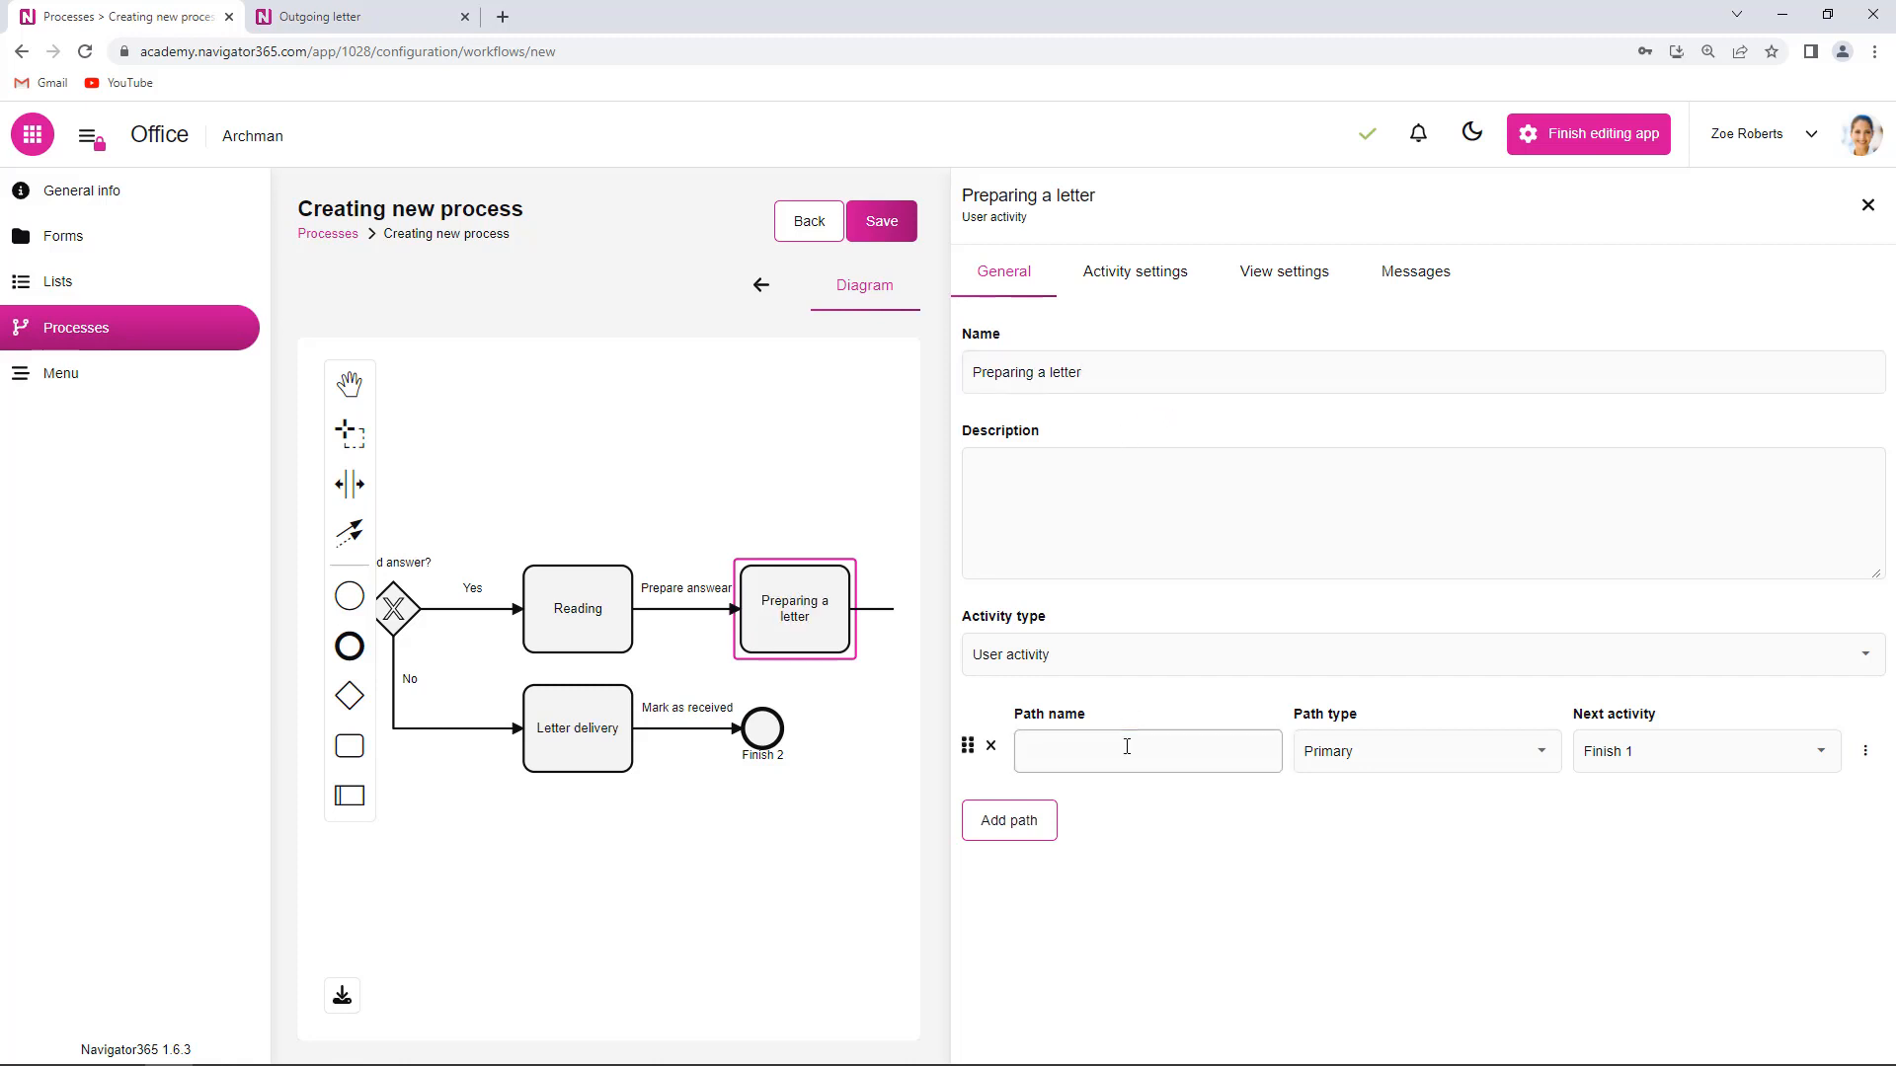
click(1127, 747)
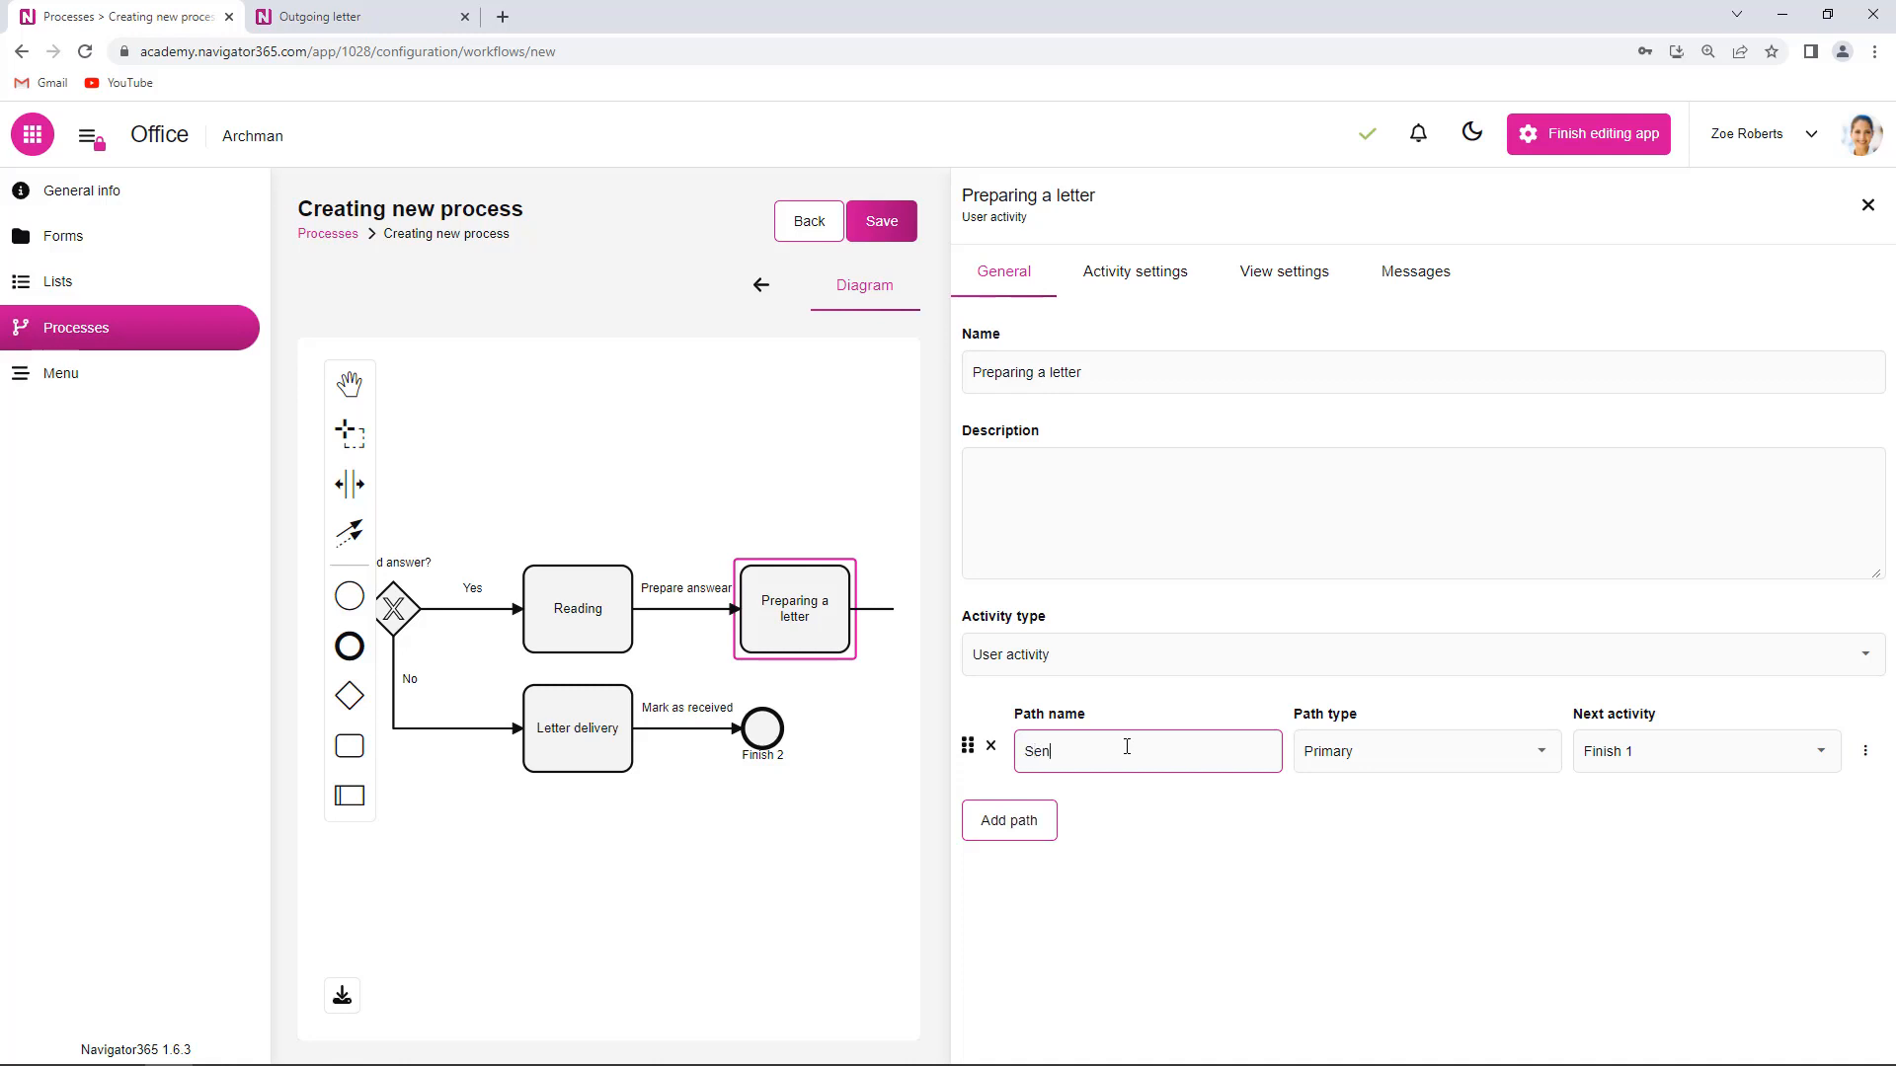
text(Send)
click(1223, 805)
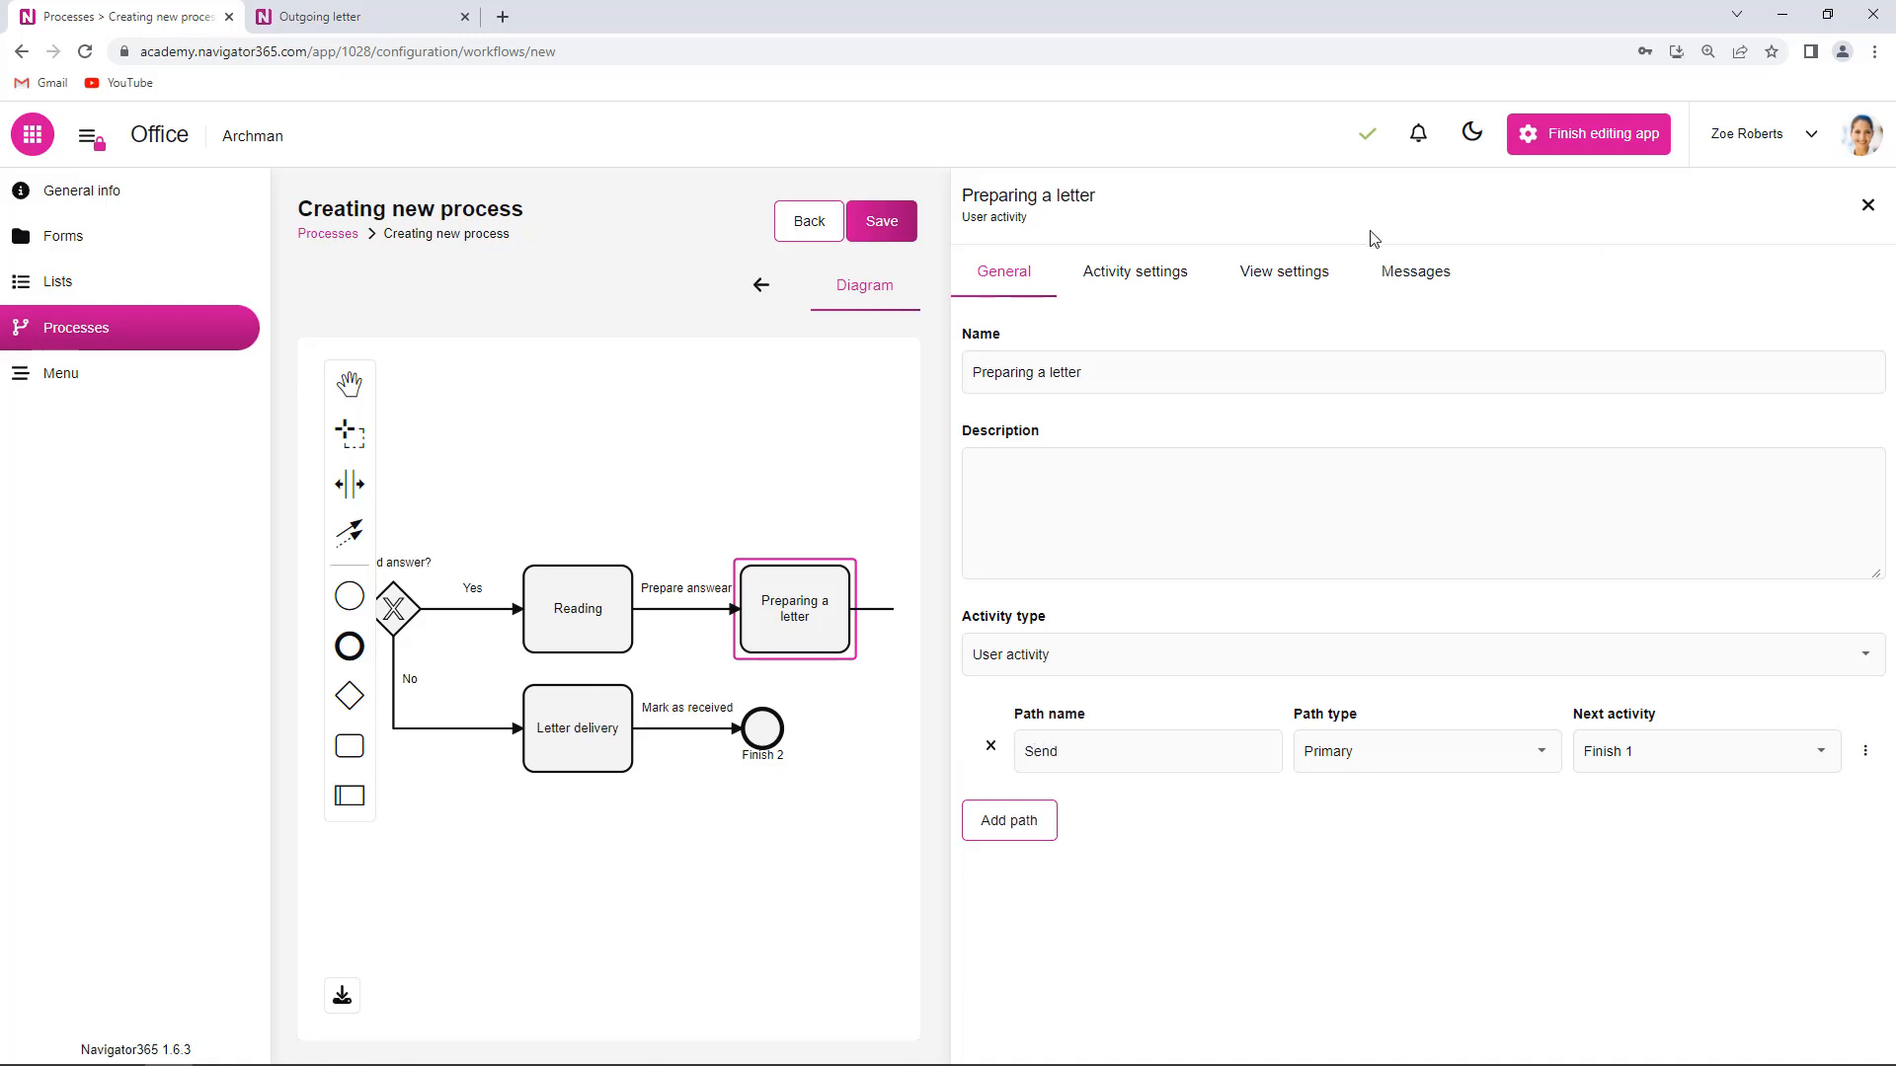
- Add Process owner as the executor of Preparing a letter and close its settings
click(1135, 271)
click(1024, 359)
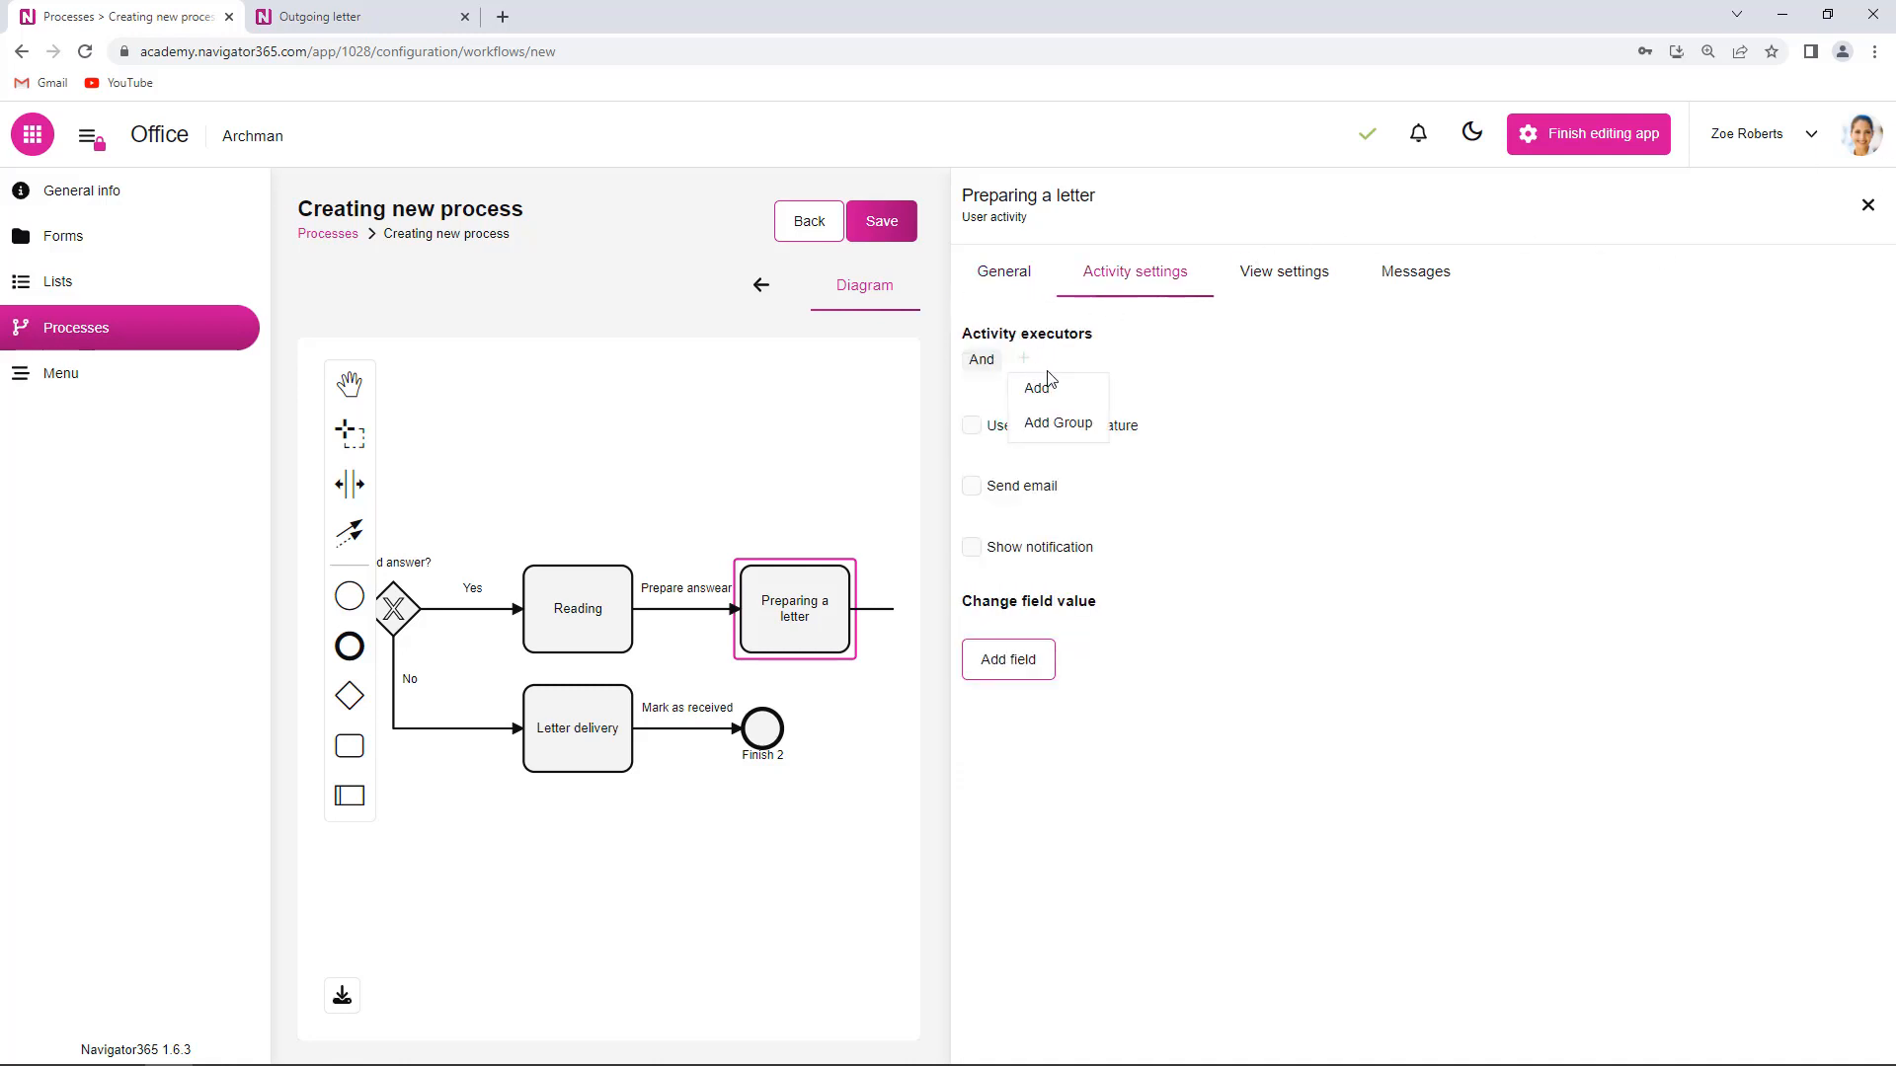
click(1047, 385)
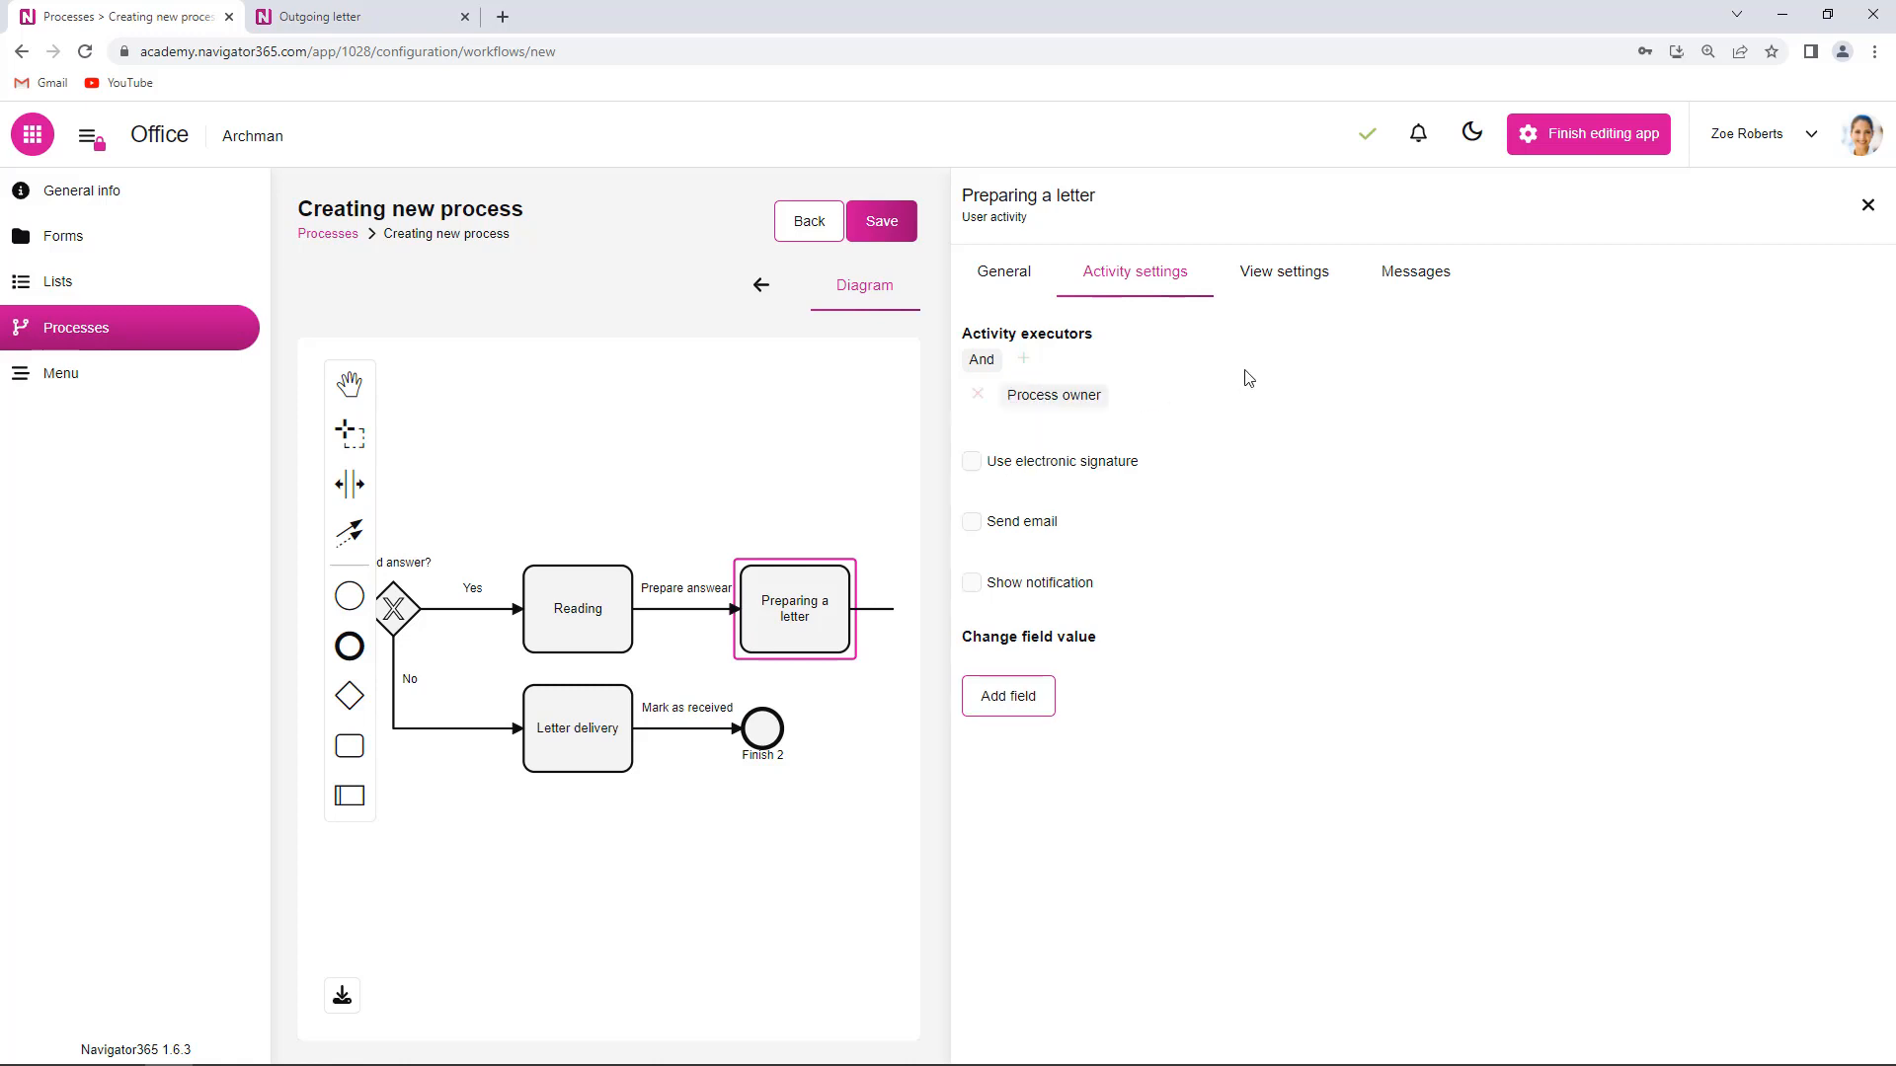
click(1867, 205)
- Save the diagram as Incoming process and reopen the Preparing a letter task
click(1836, 225)
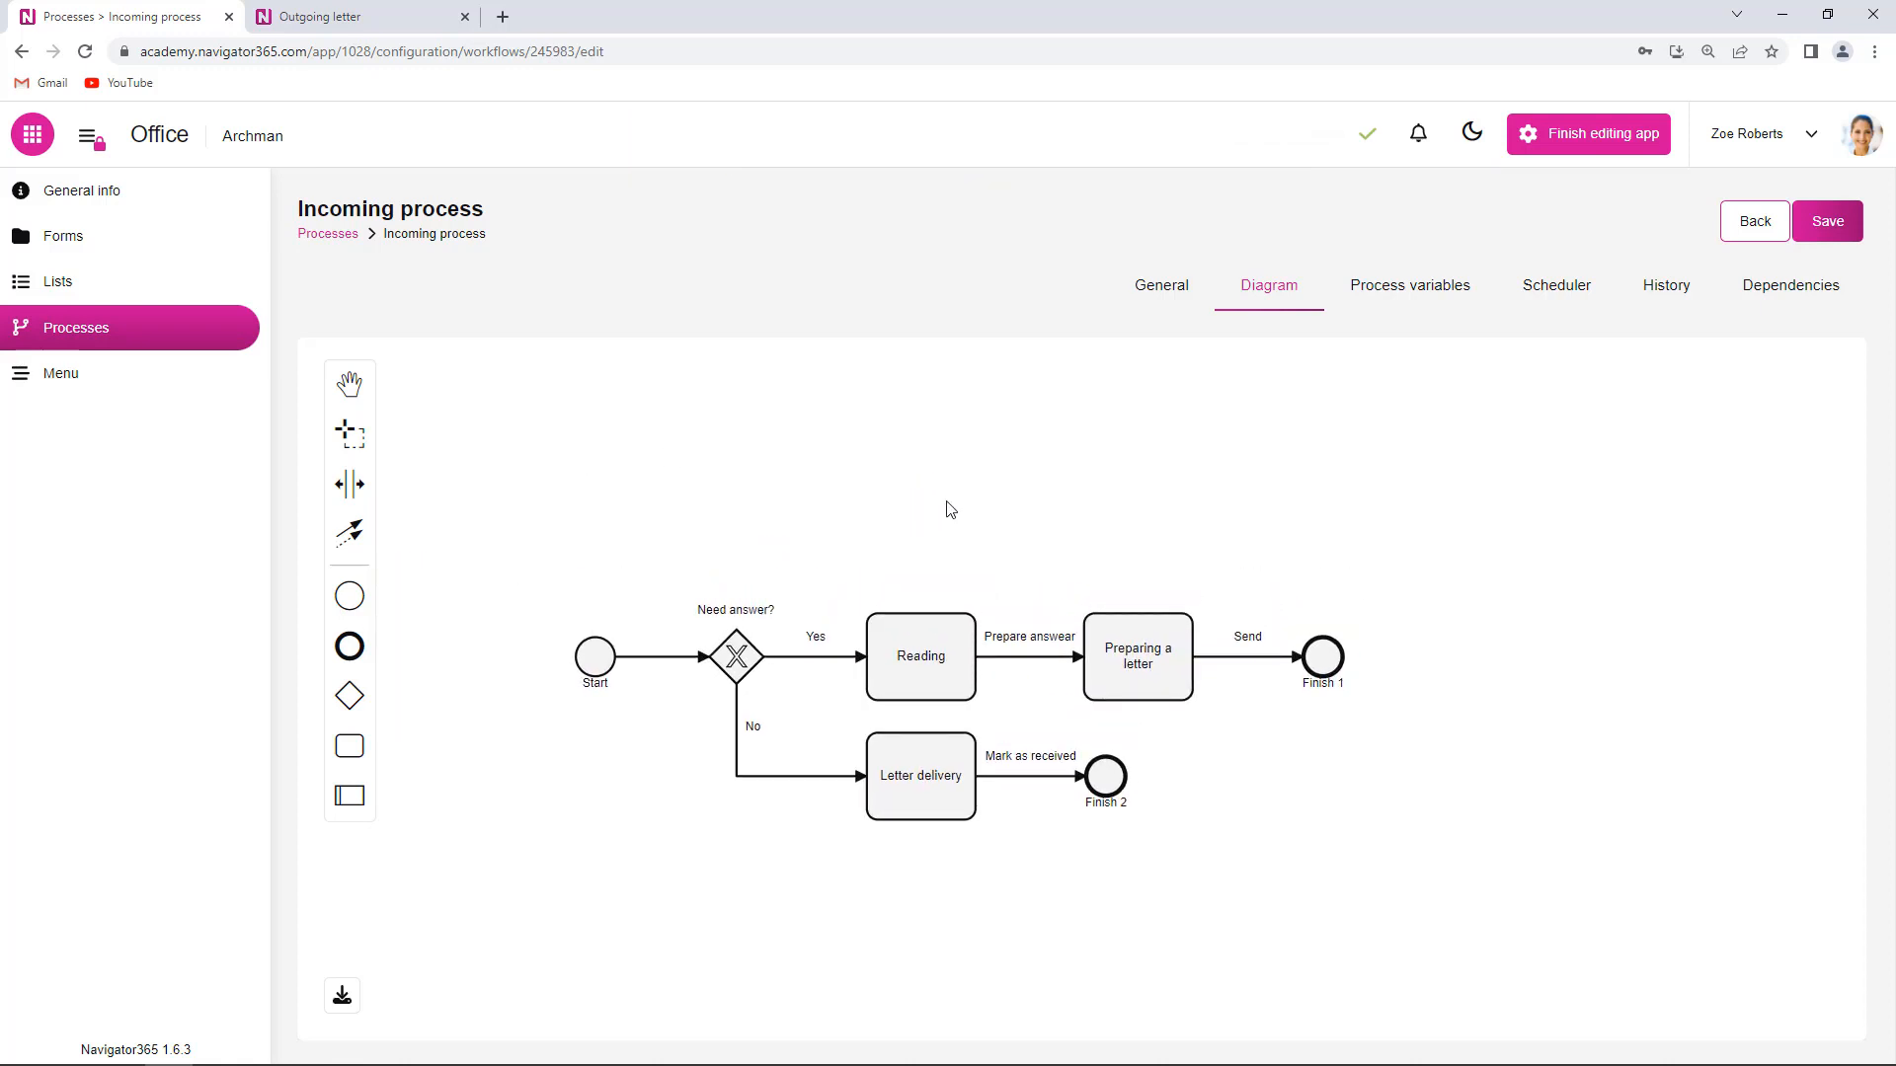
drag(894, 541, 871, 485)
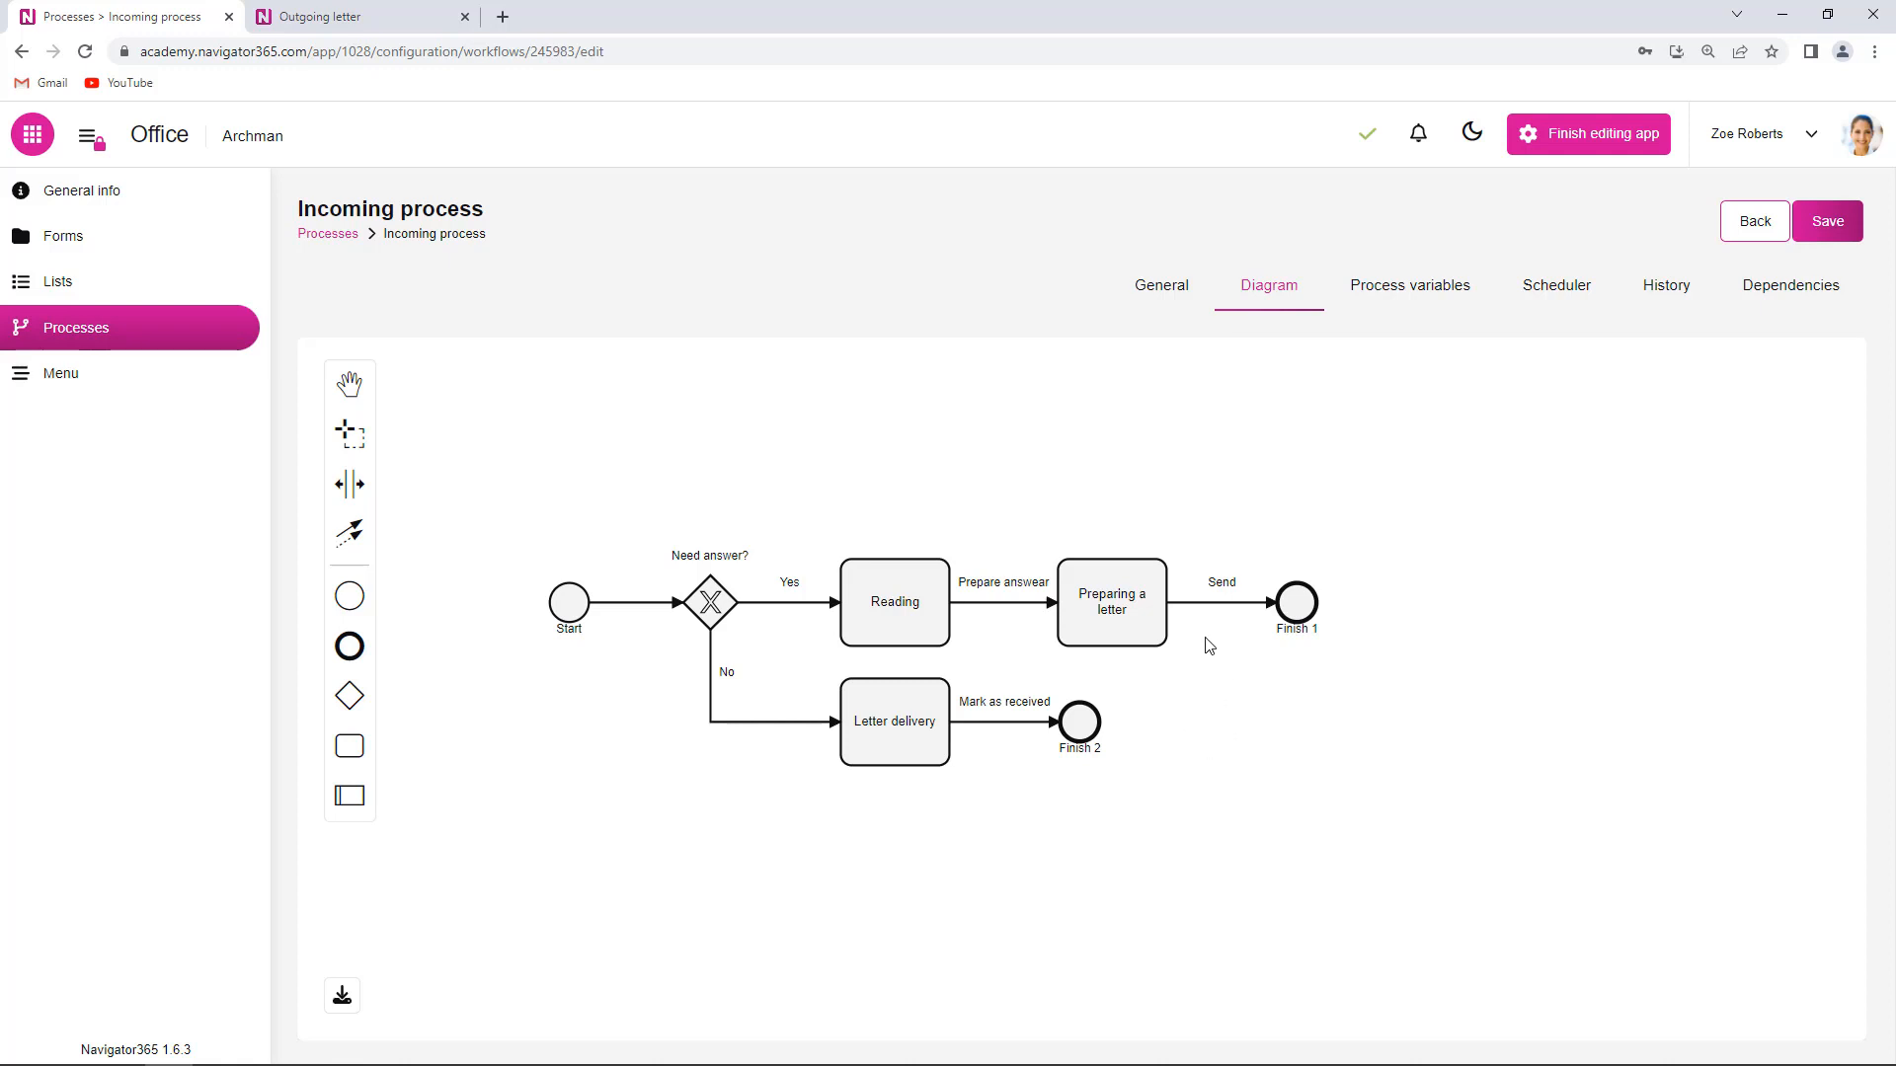
click(1135, 610)
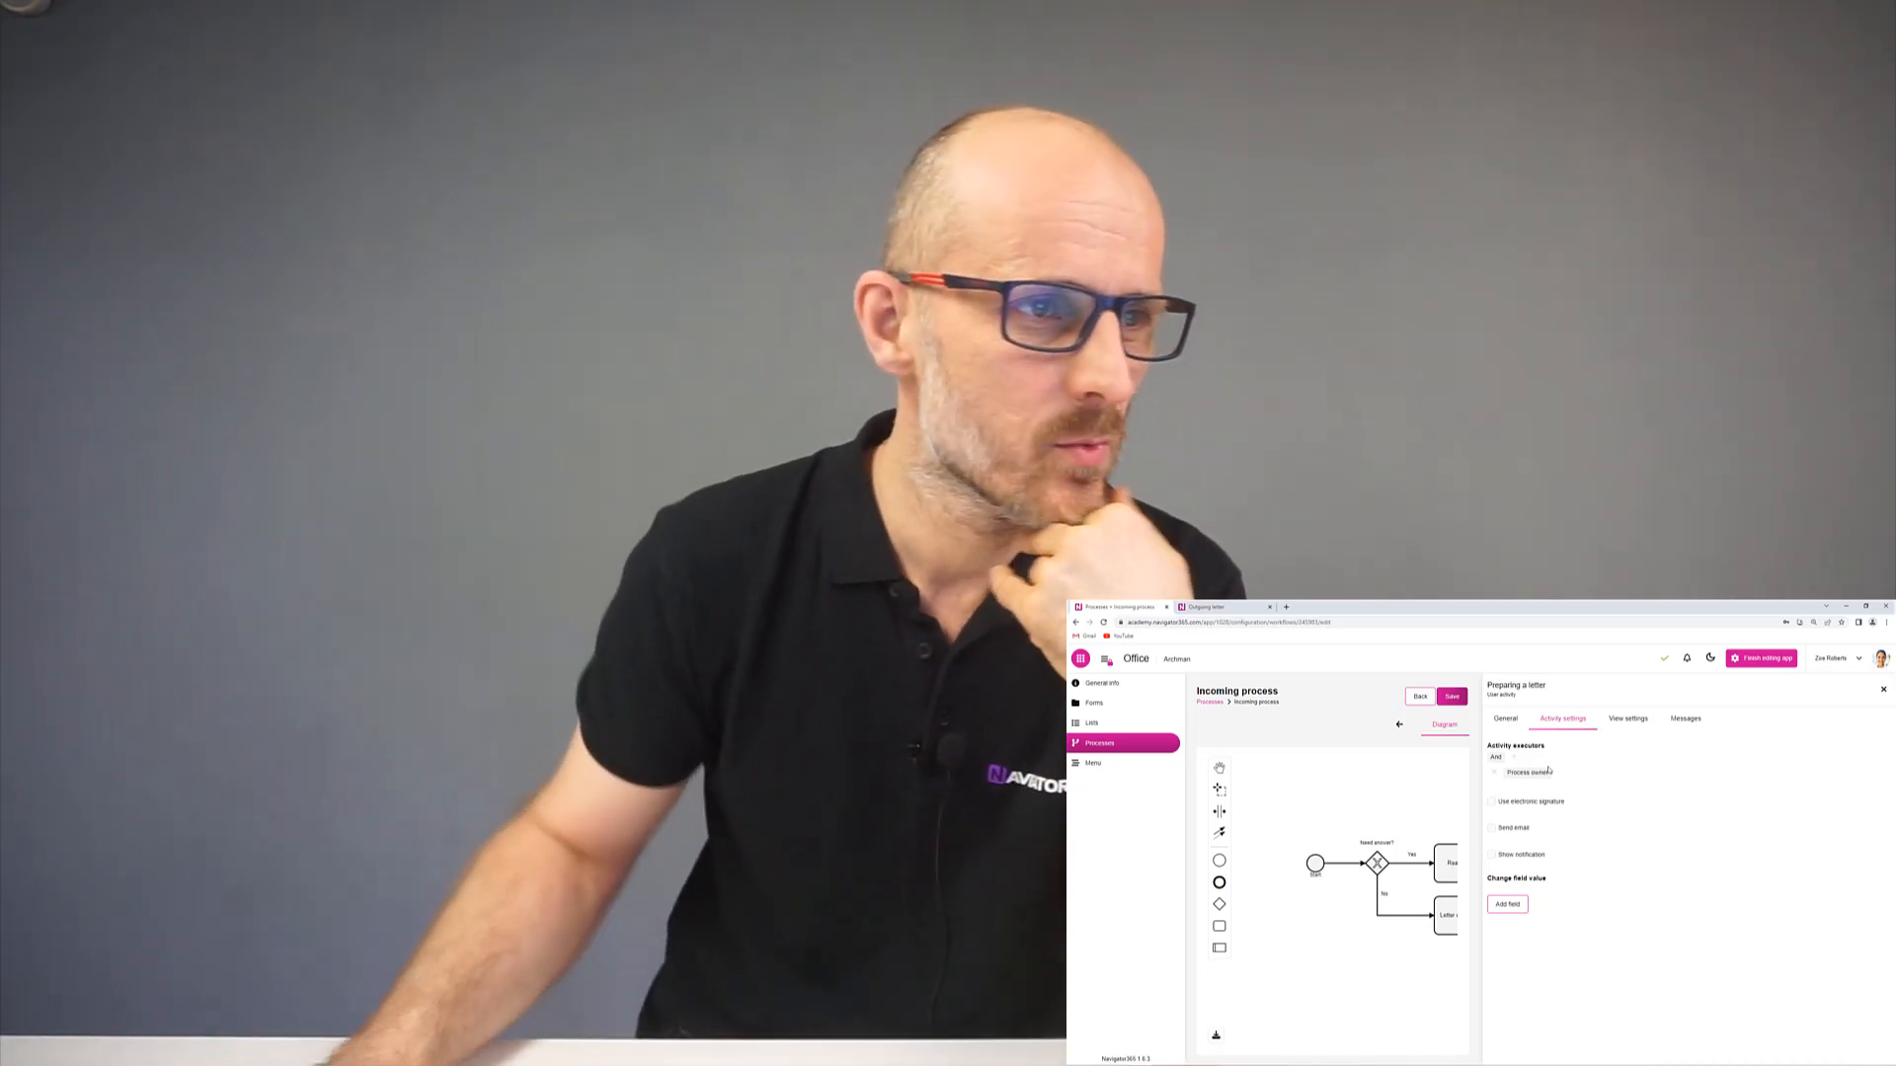
- Show the executor-type dropdown on Preparing a letter's Process owner executor
click(1546, 772)
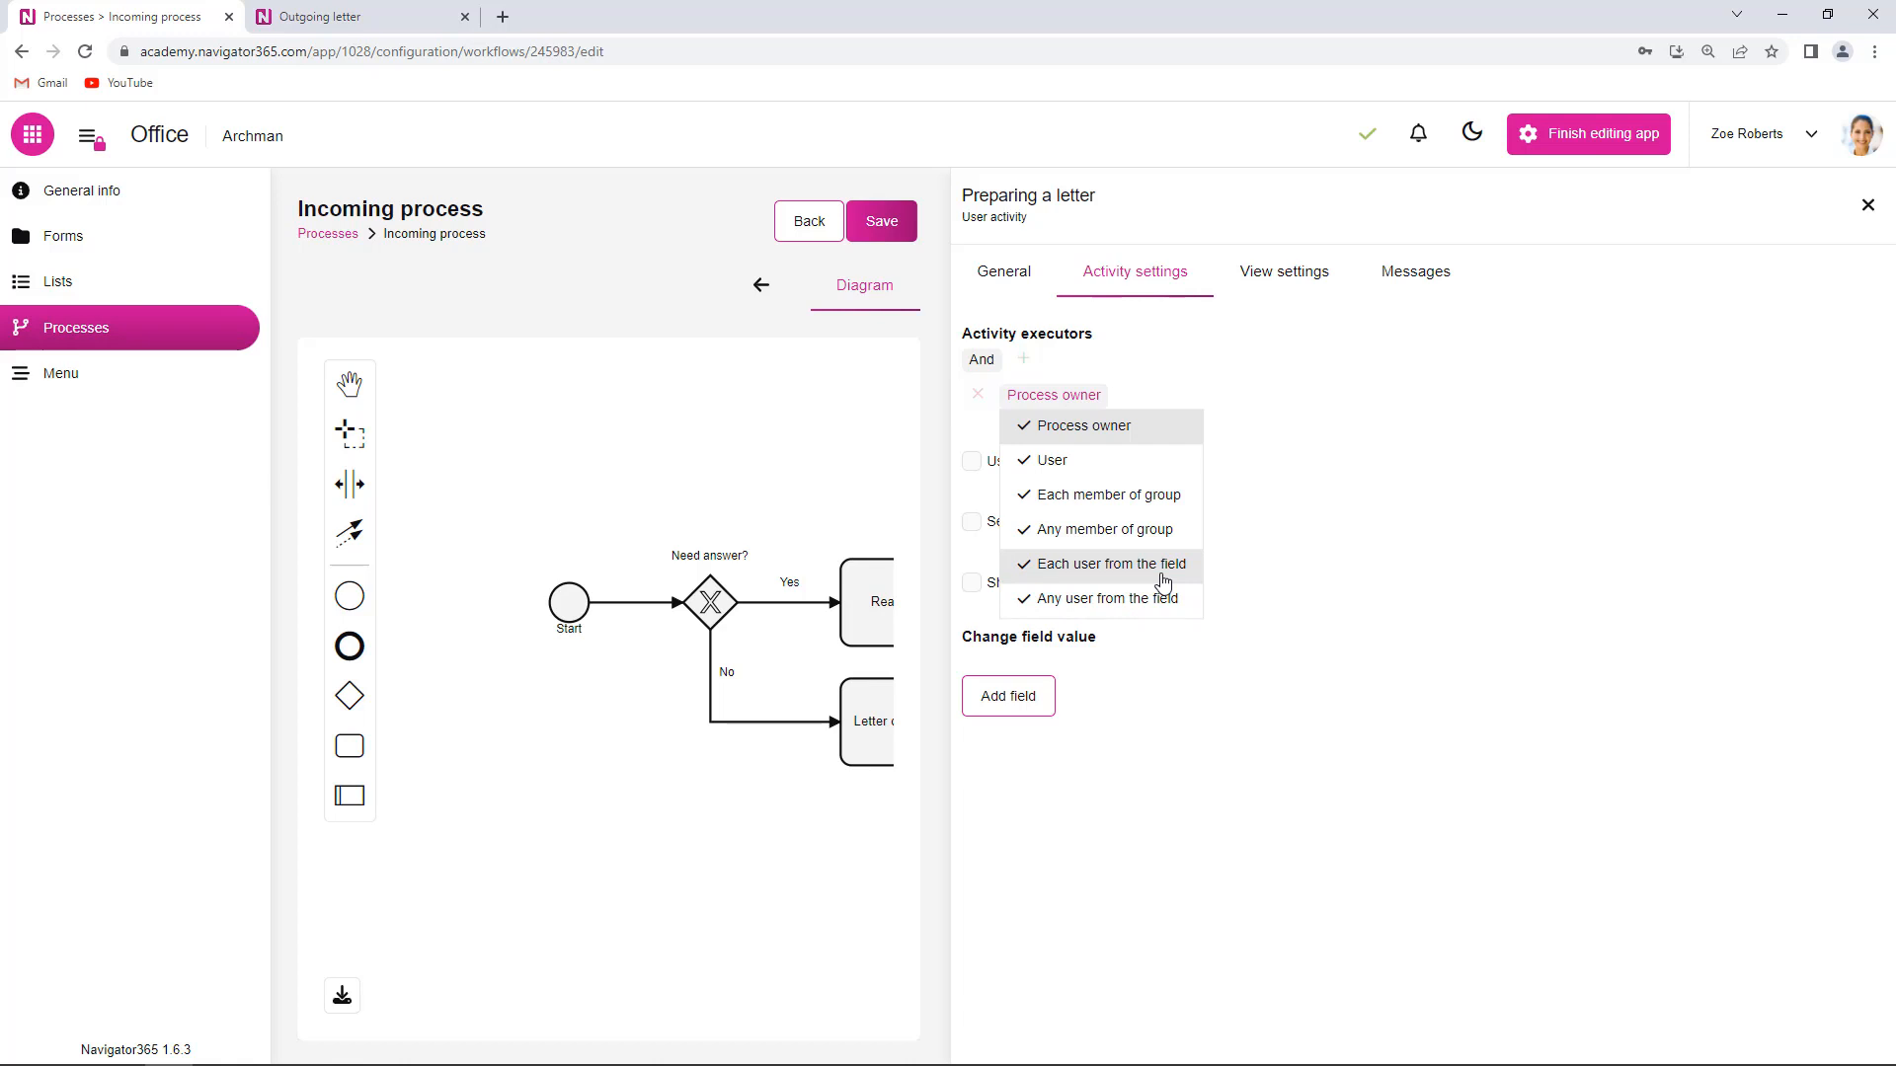
- Leave Process owner unchanged, close the Preparing a letter panel, and save Incoming process
click(1247, 634)
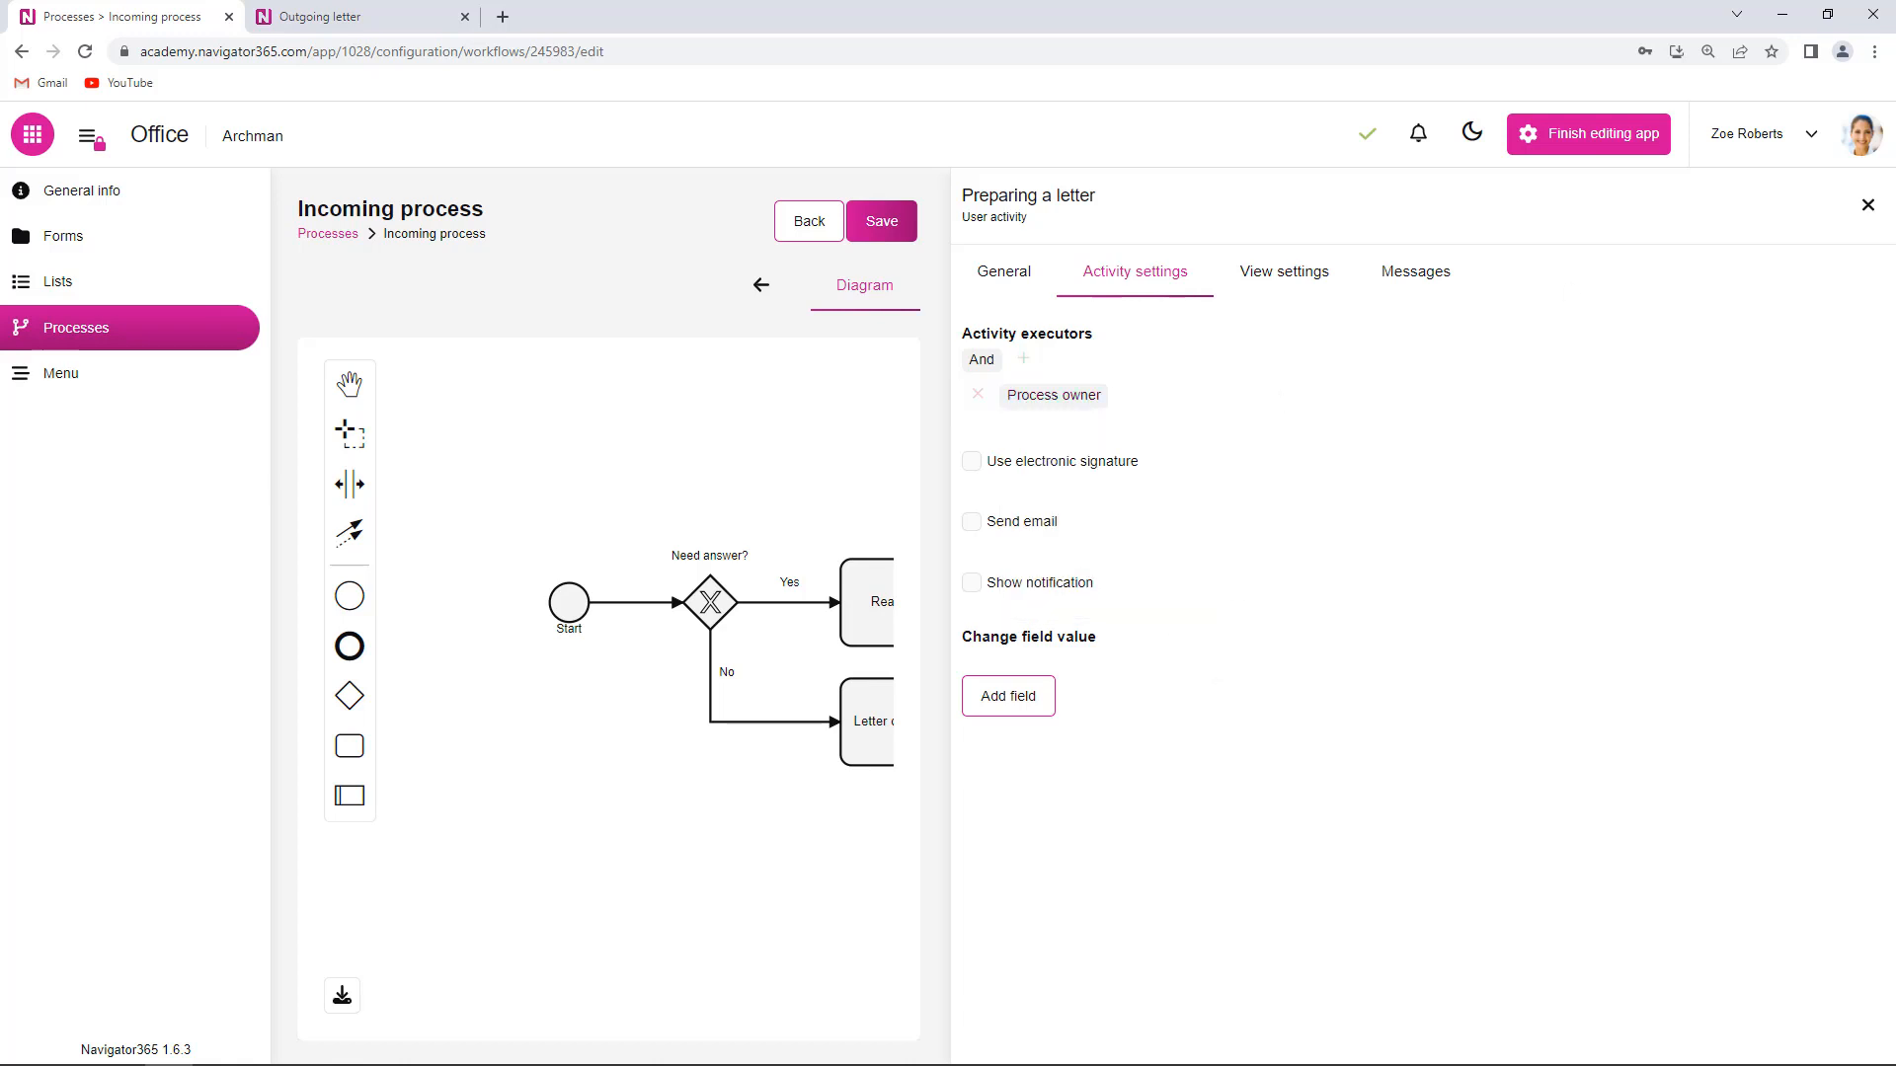
click(1867, 204)
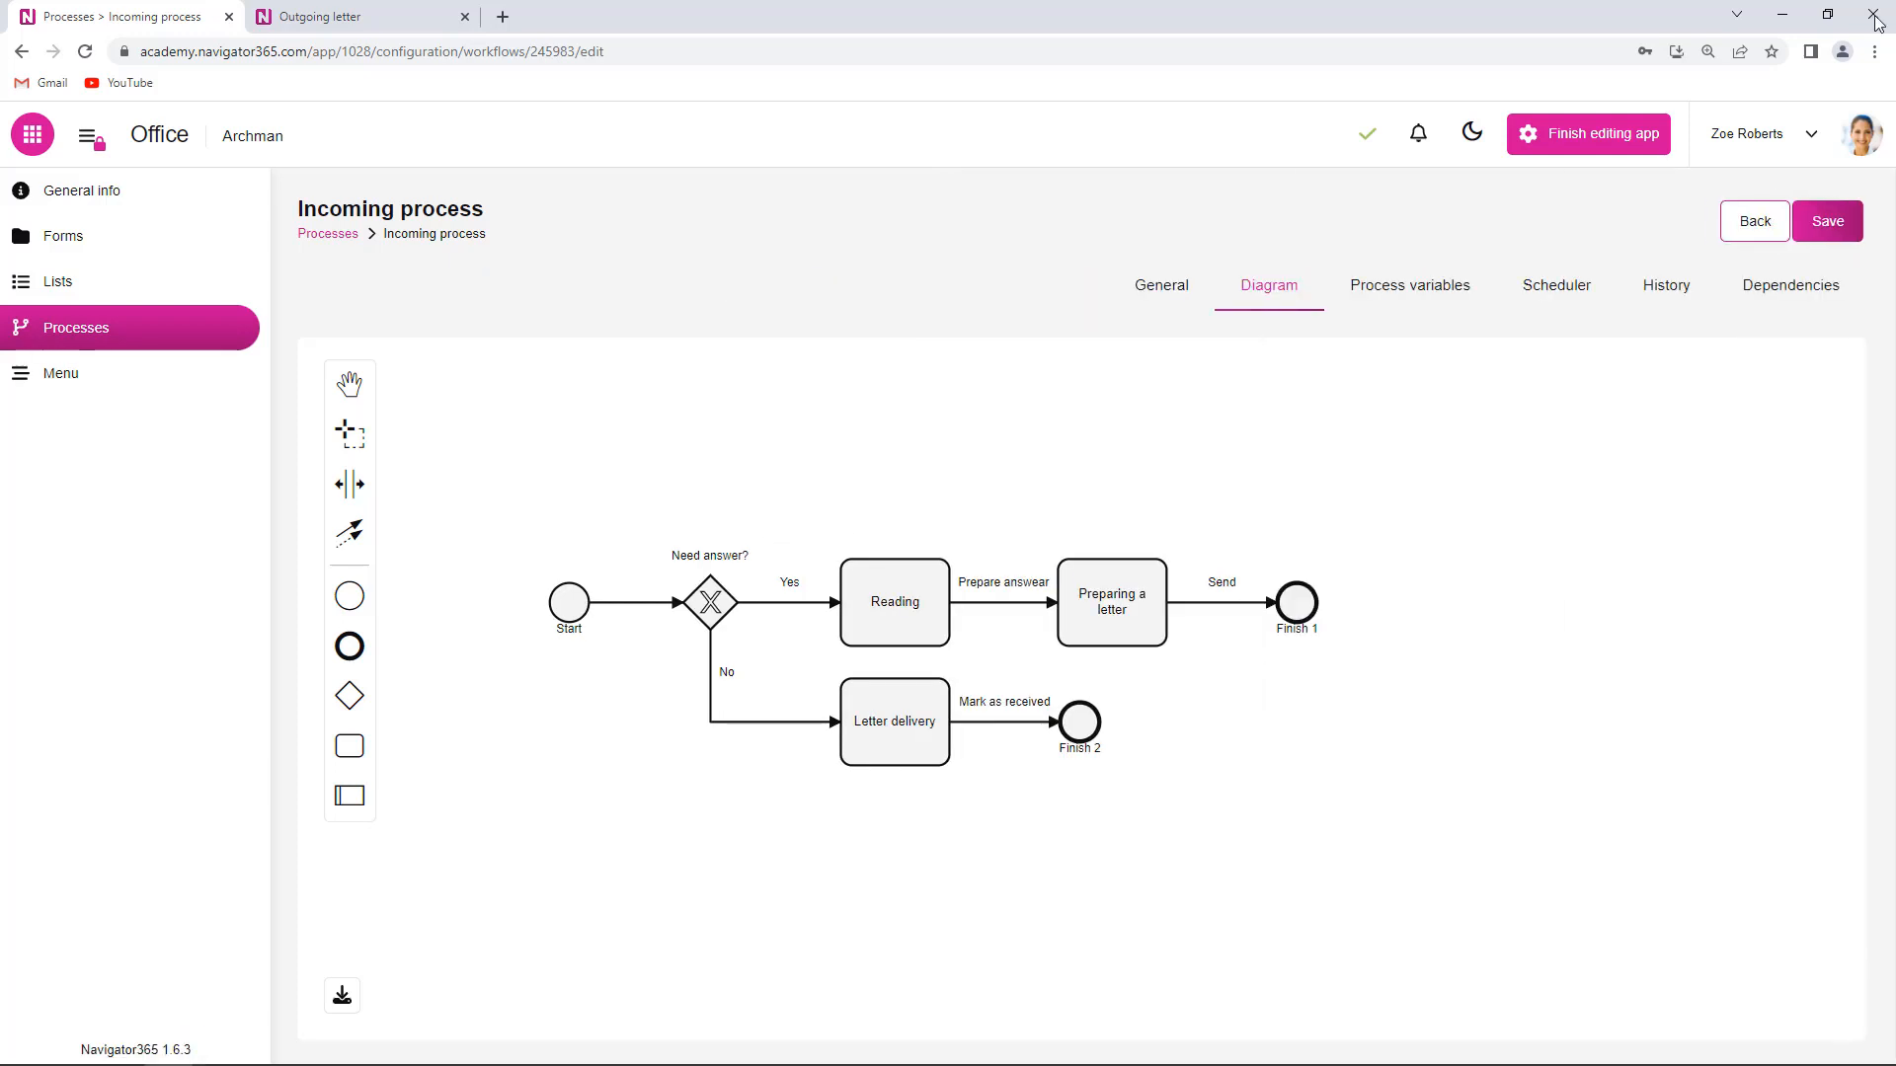
click(1842, 225)
- Open the Dashboard form in its layout designer
click(85, 239)
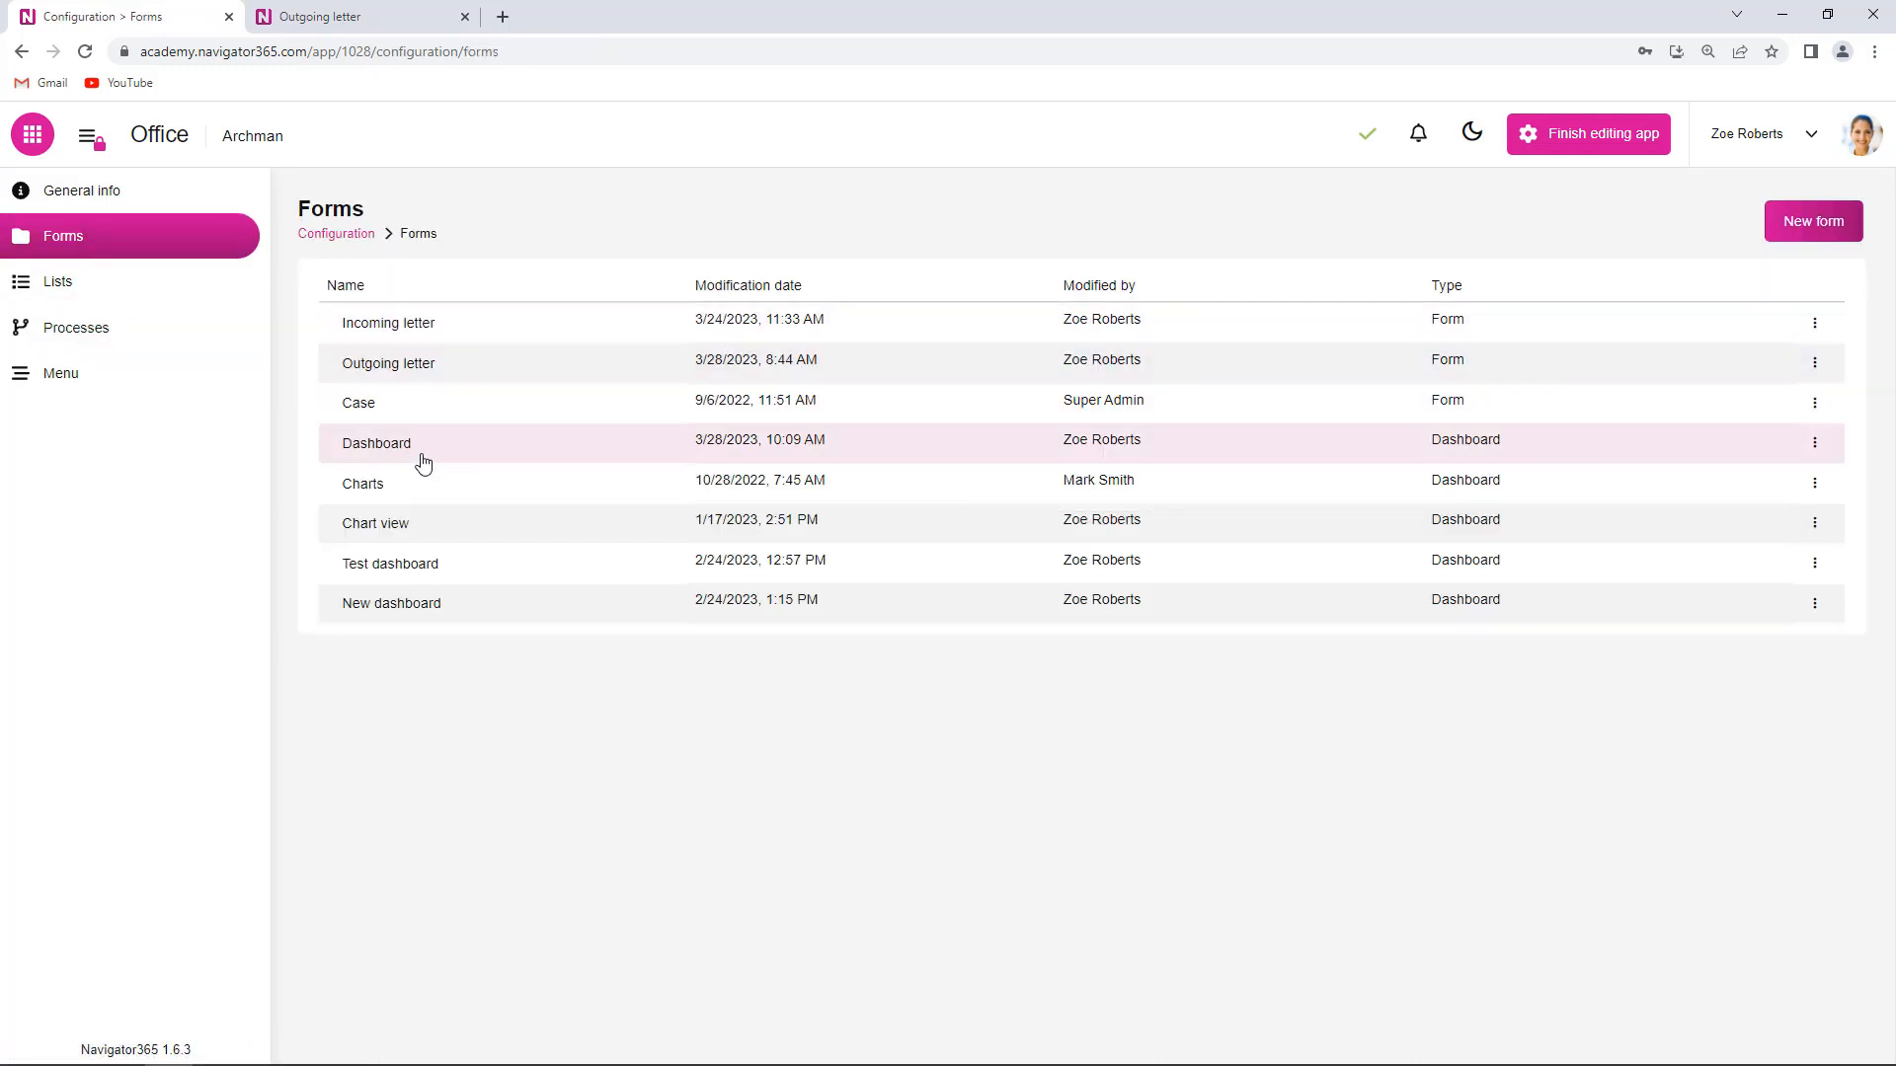
click(453, 456)
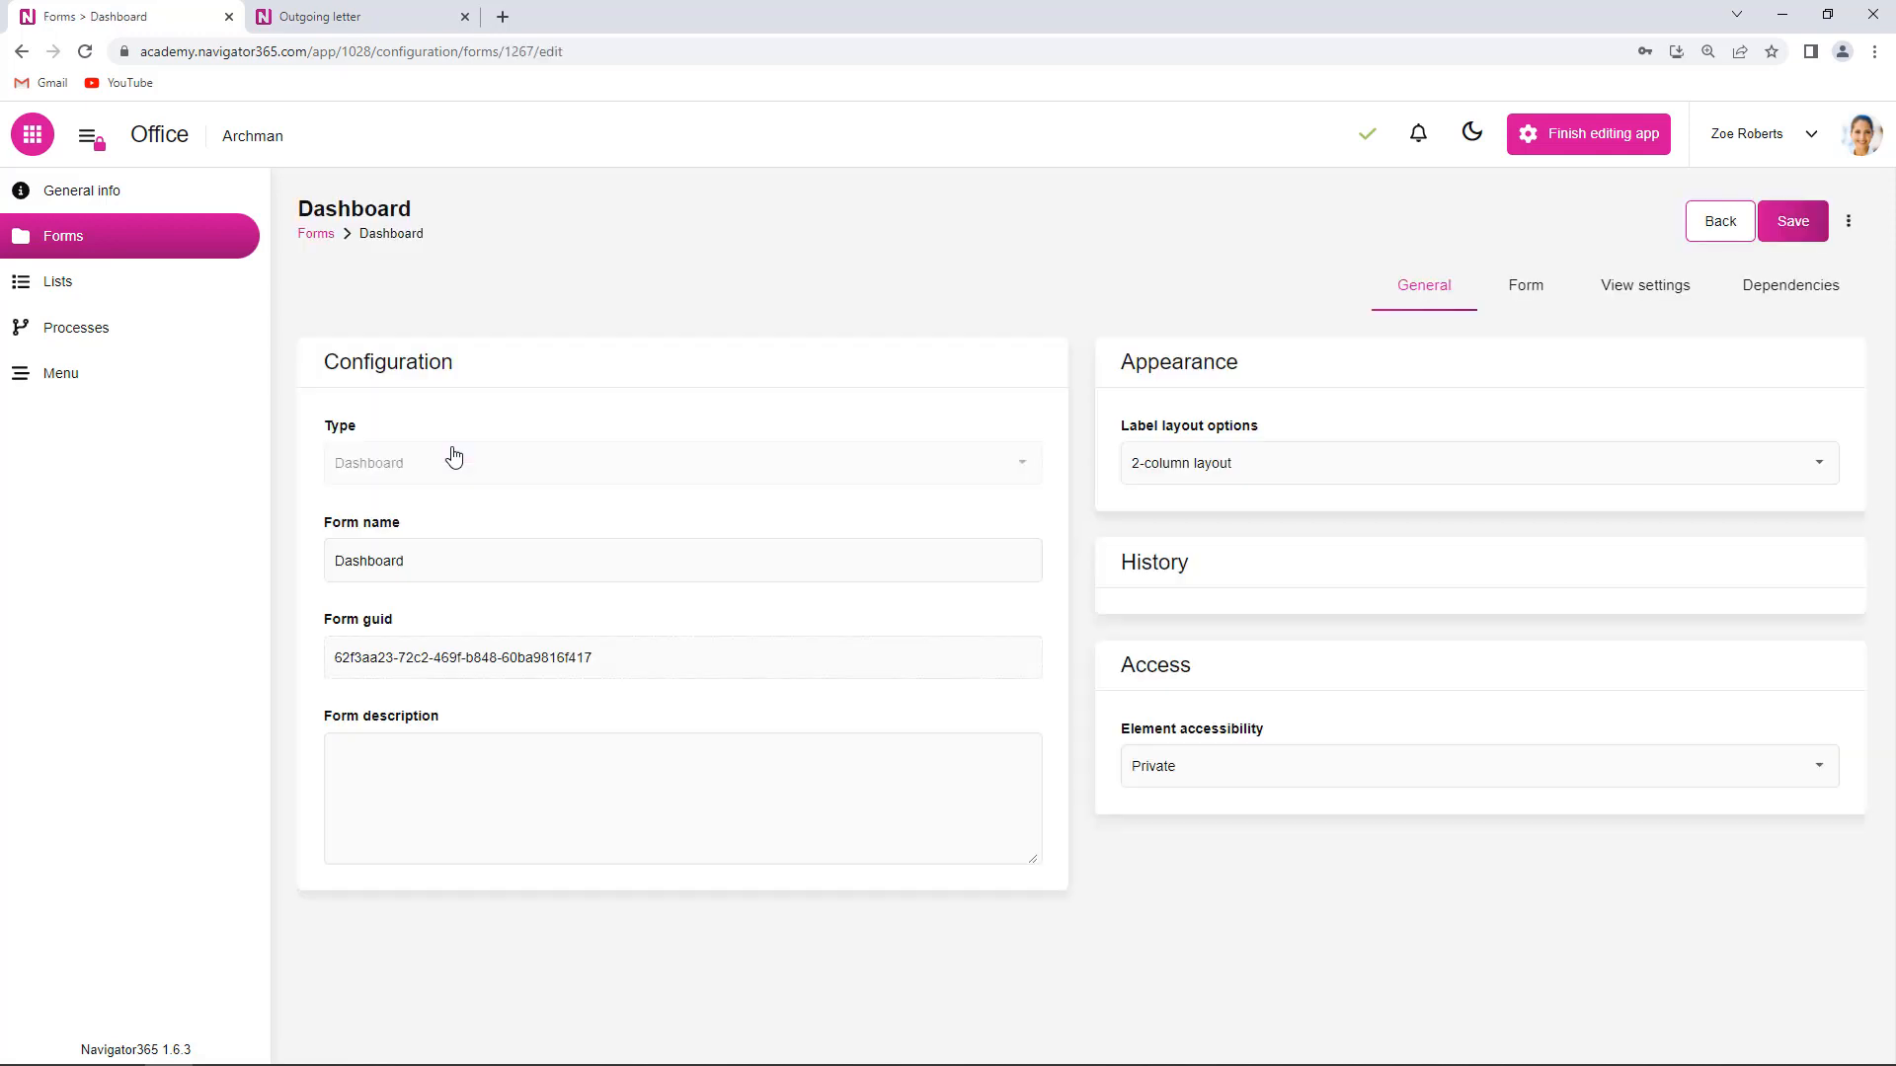
click(1534, 299)
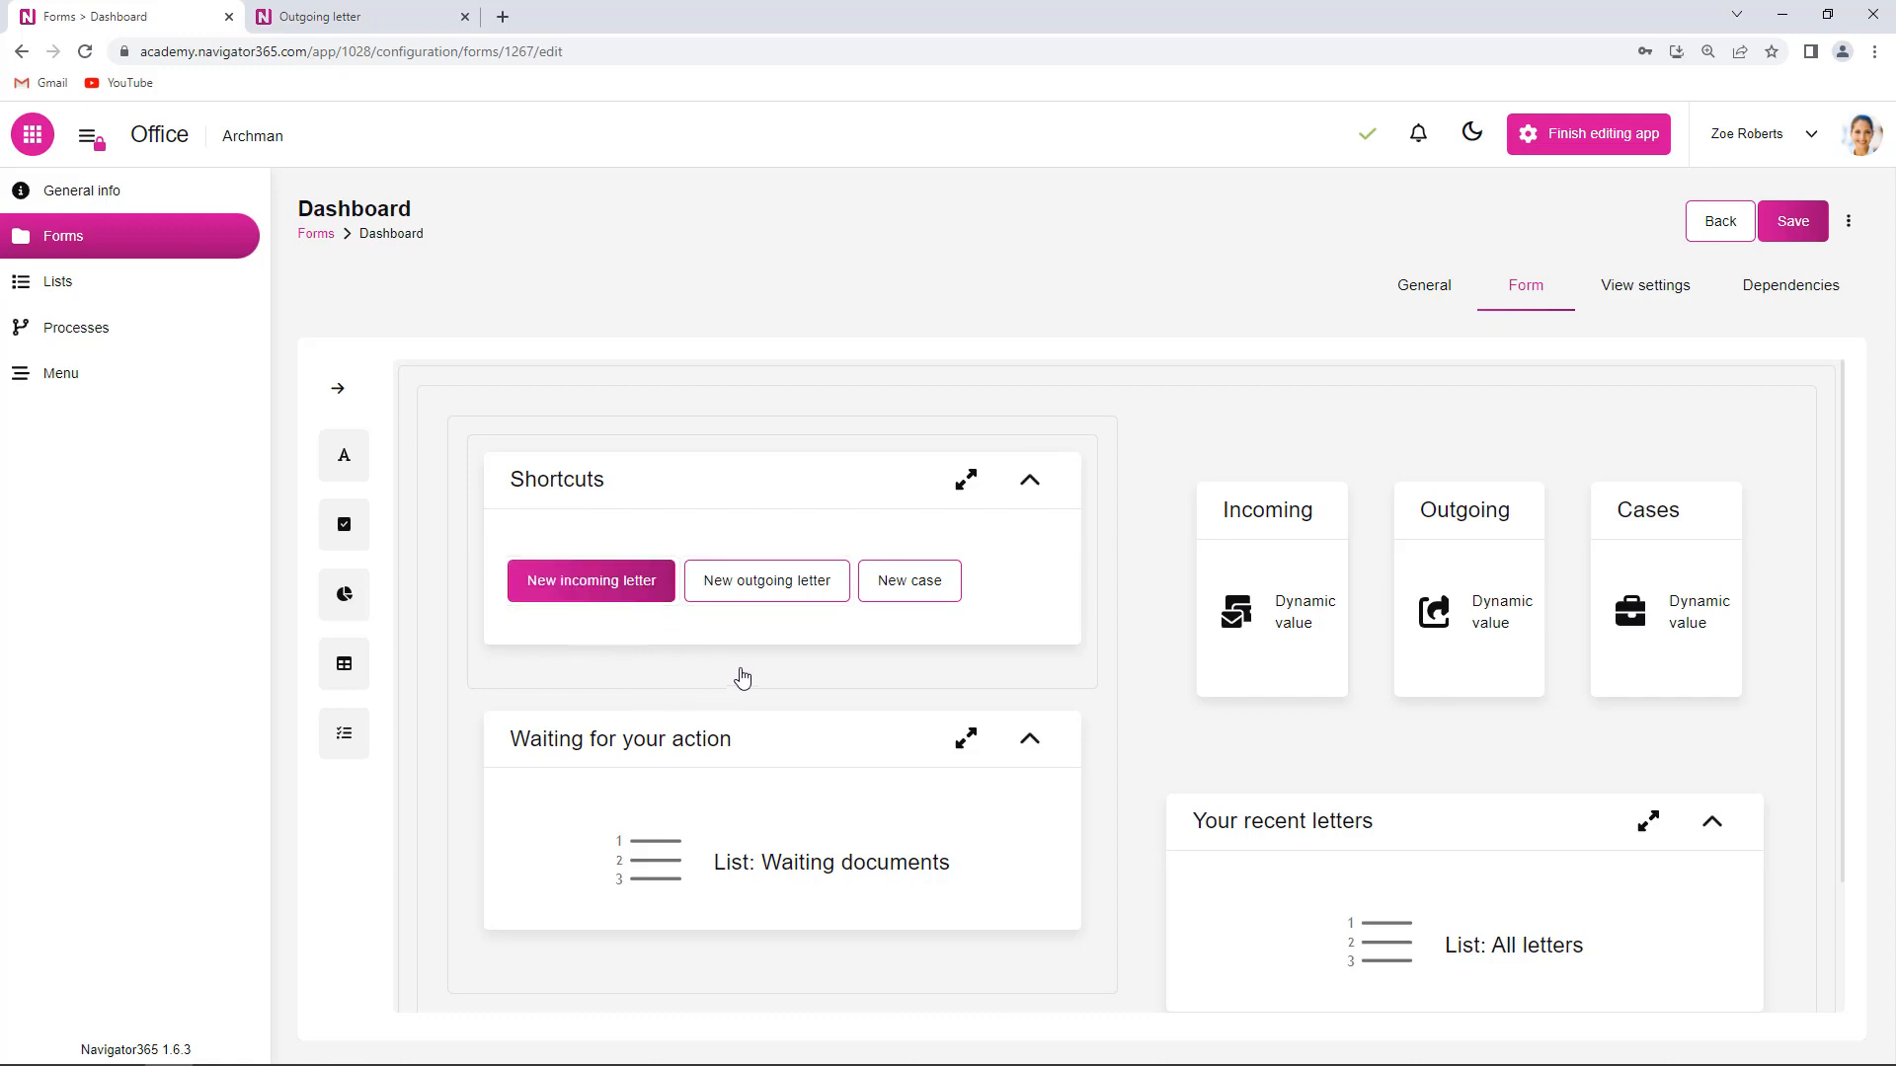
- Set the New incoming letter button to automatically run Incoming process, then save the dashboard
click(611, 583)
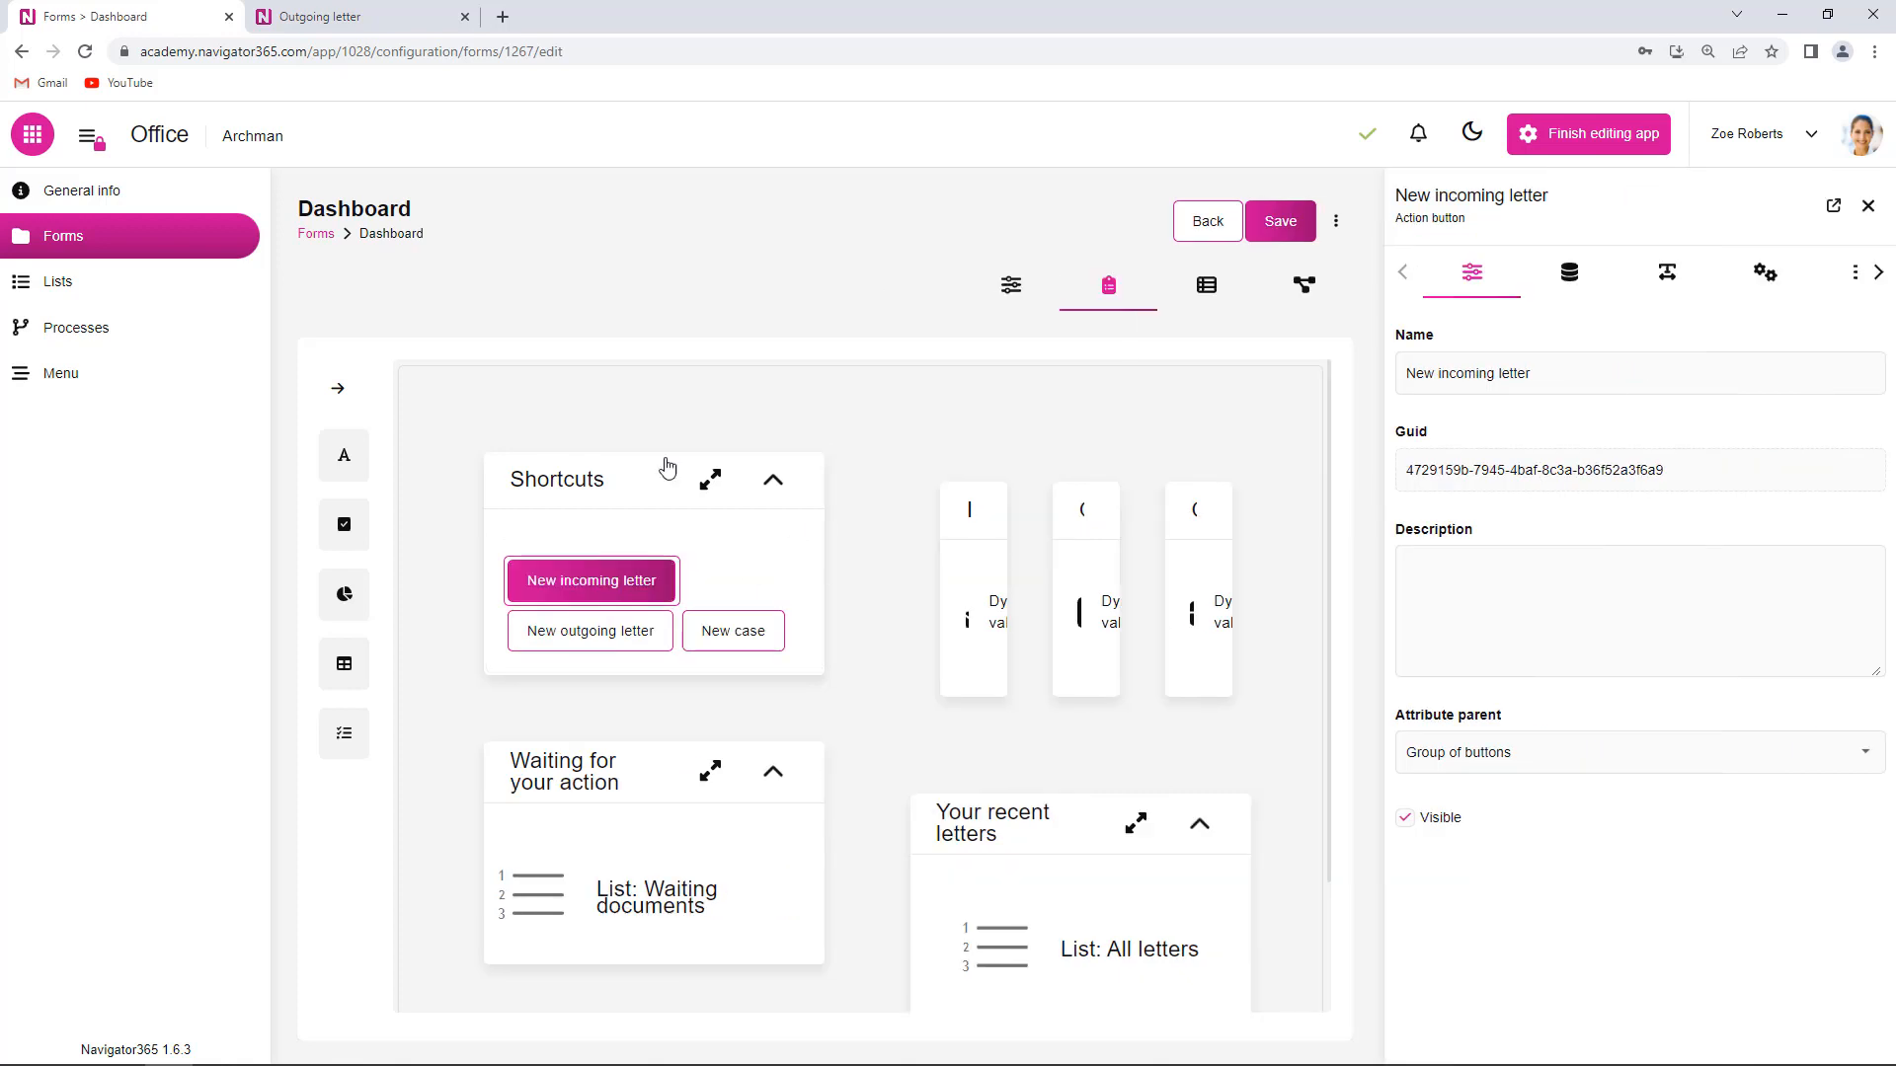
click(1764, 275)
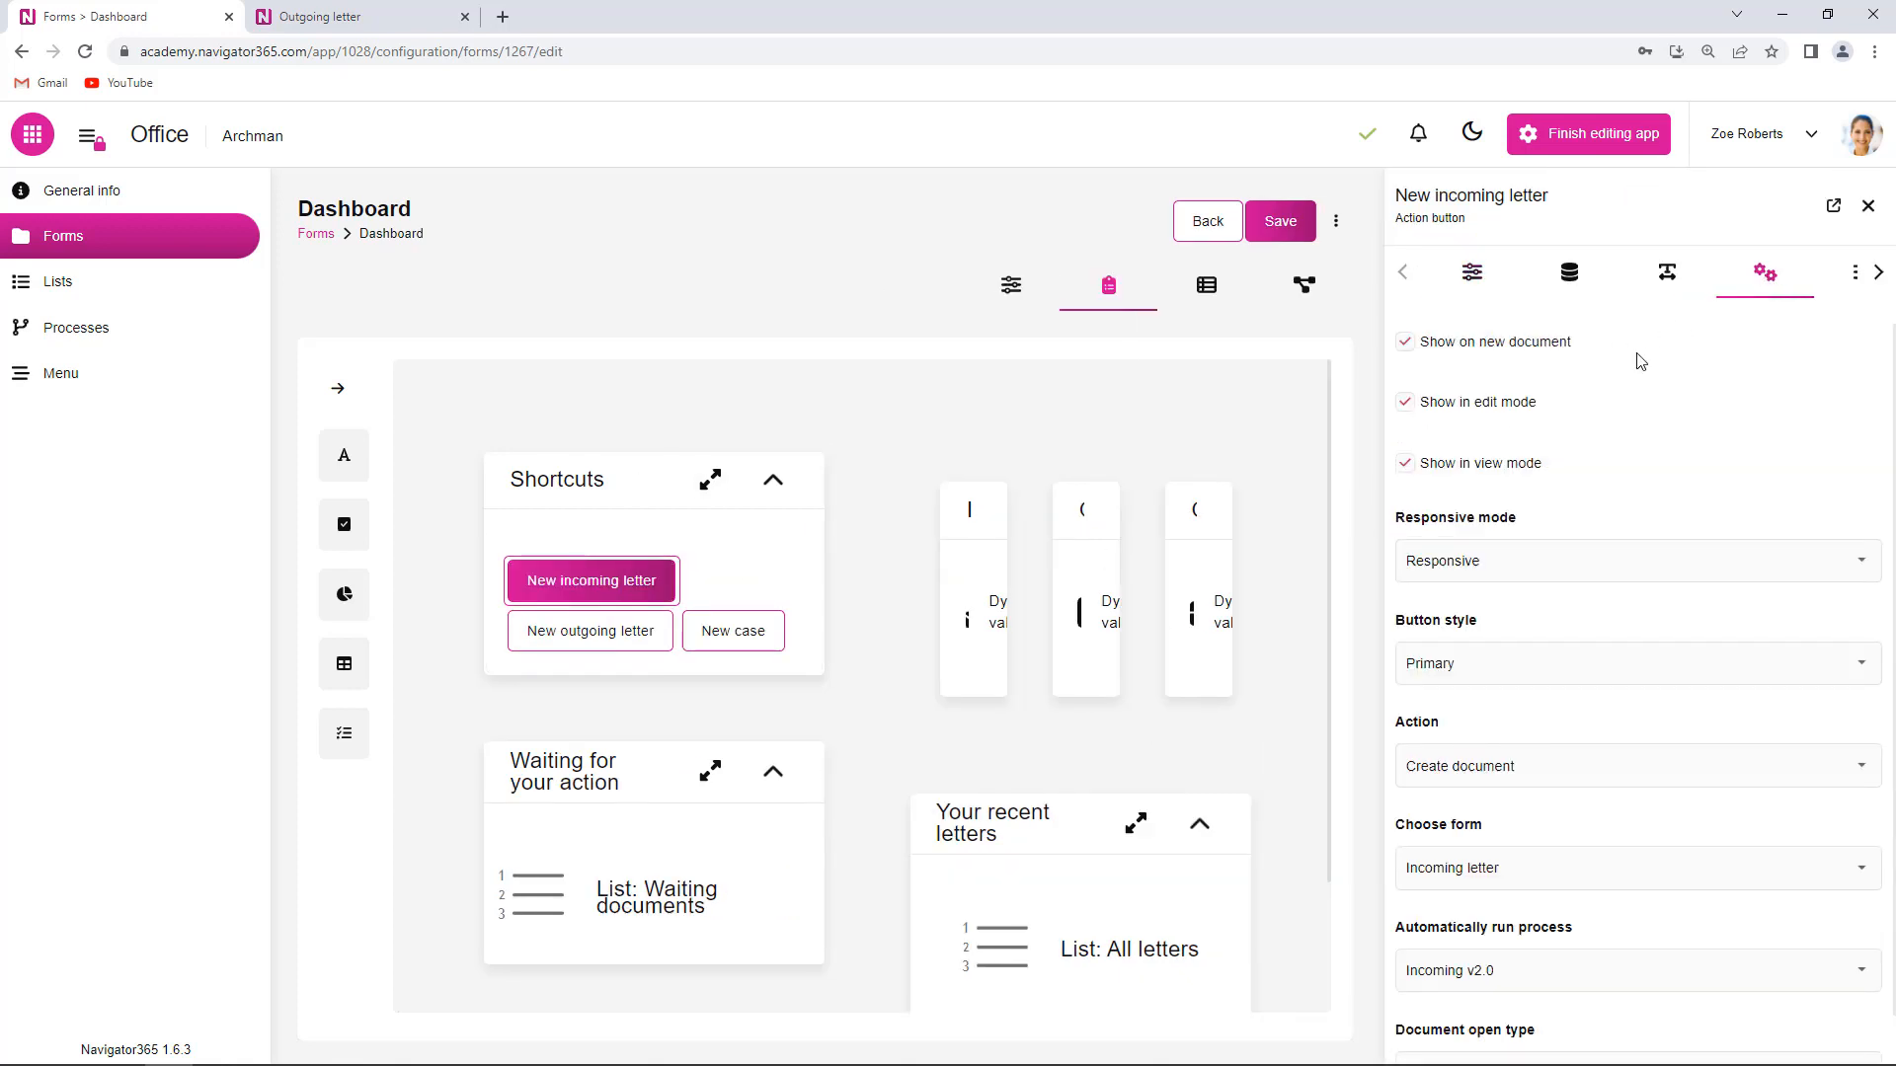
scroll(1501, 652, down, 1)
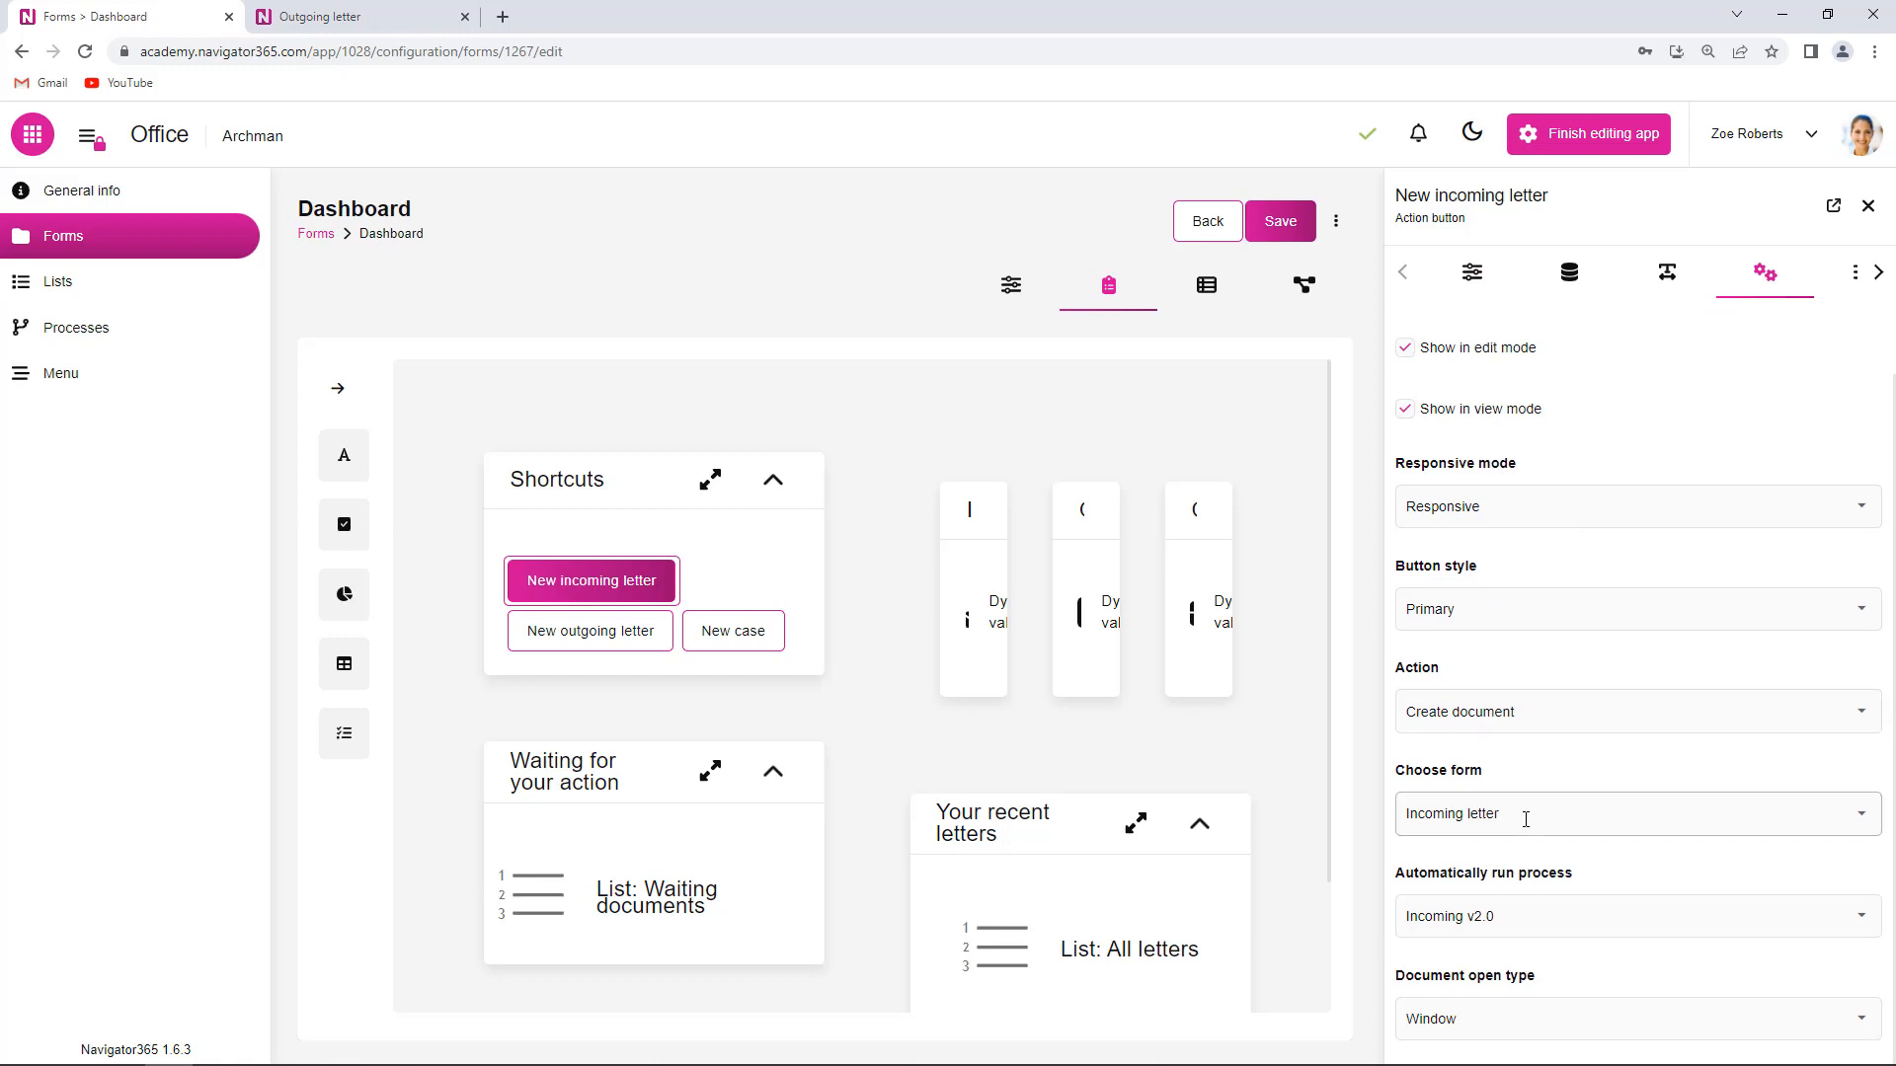
click(1861, 917)
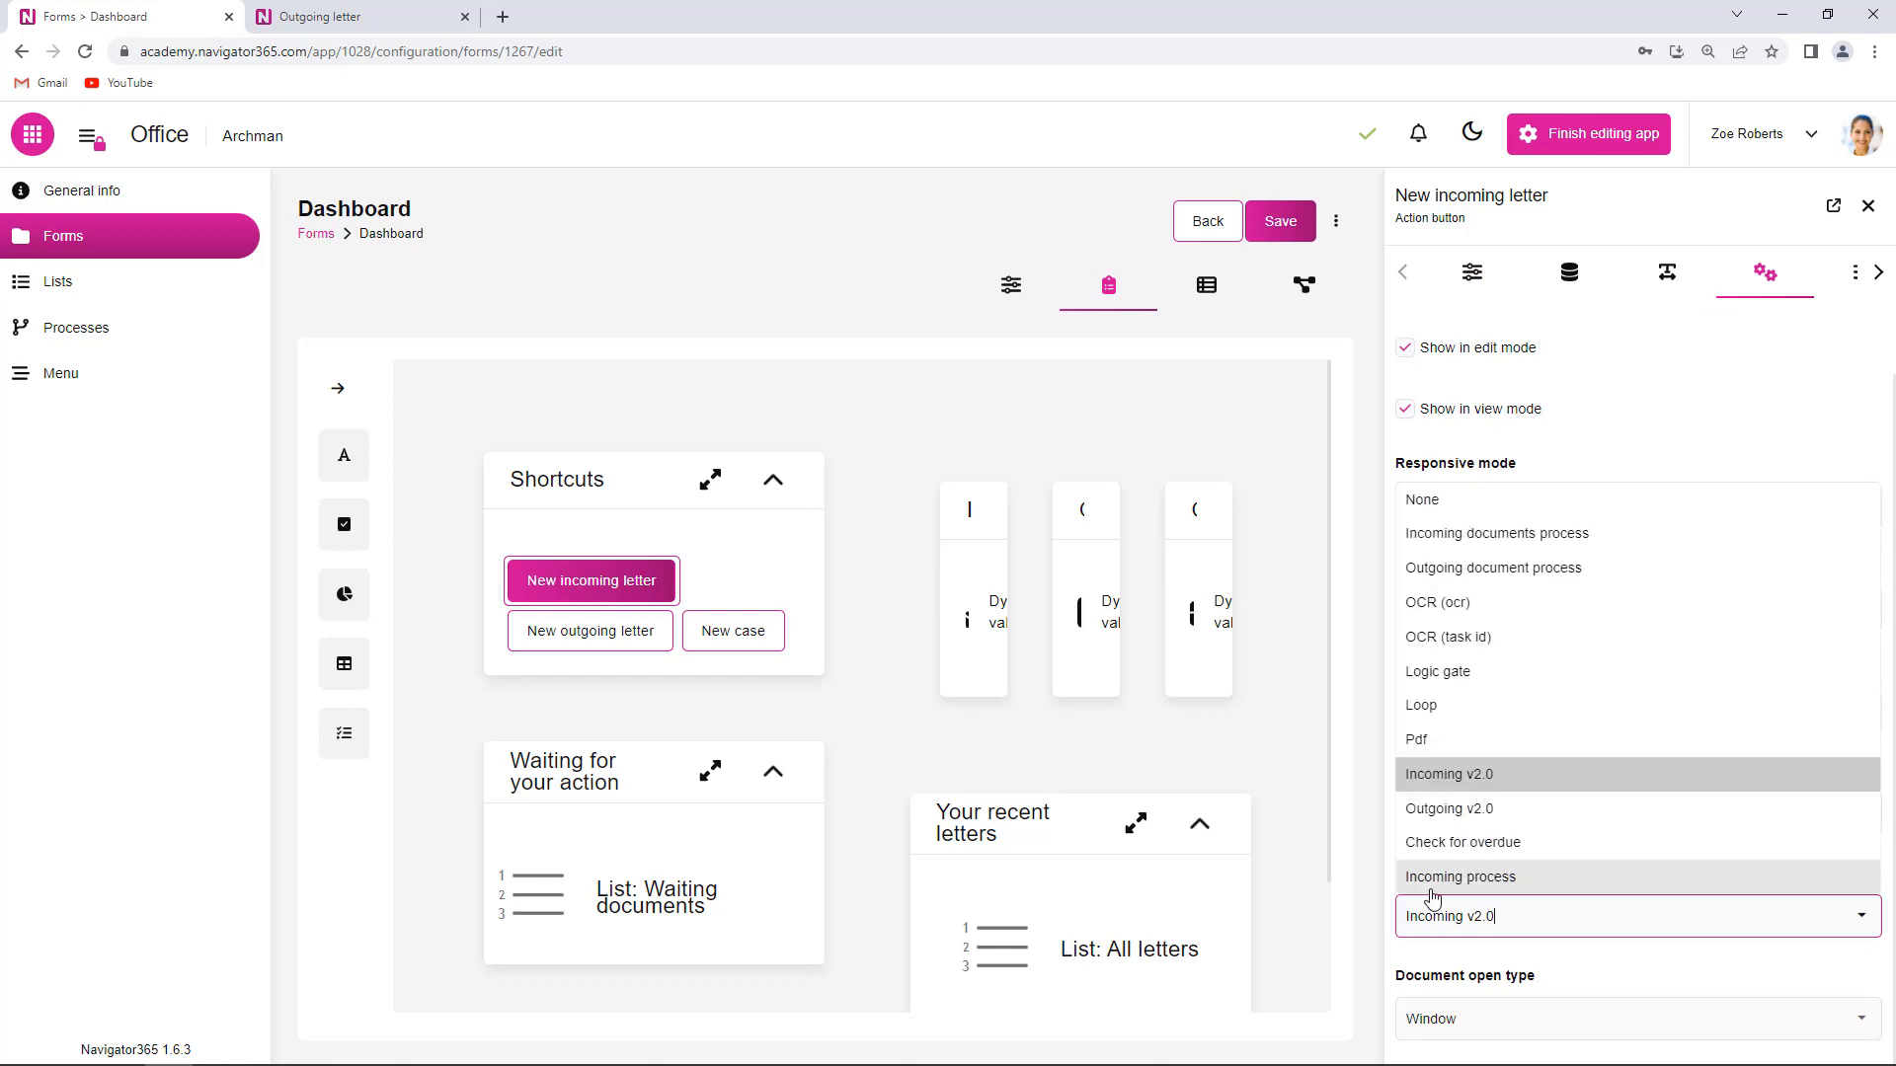
click(1503, 878)
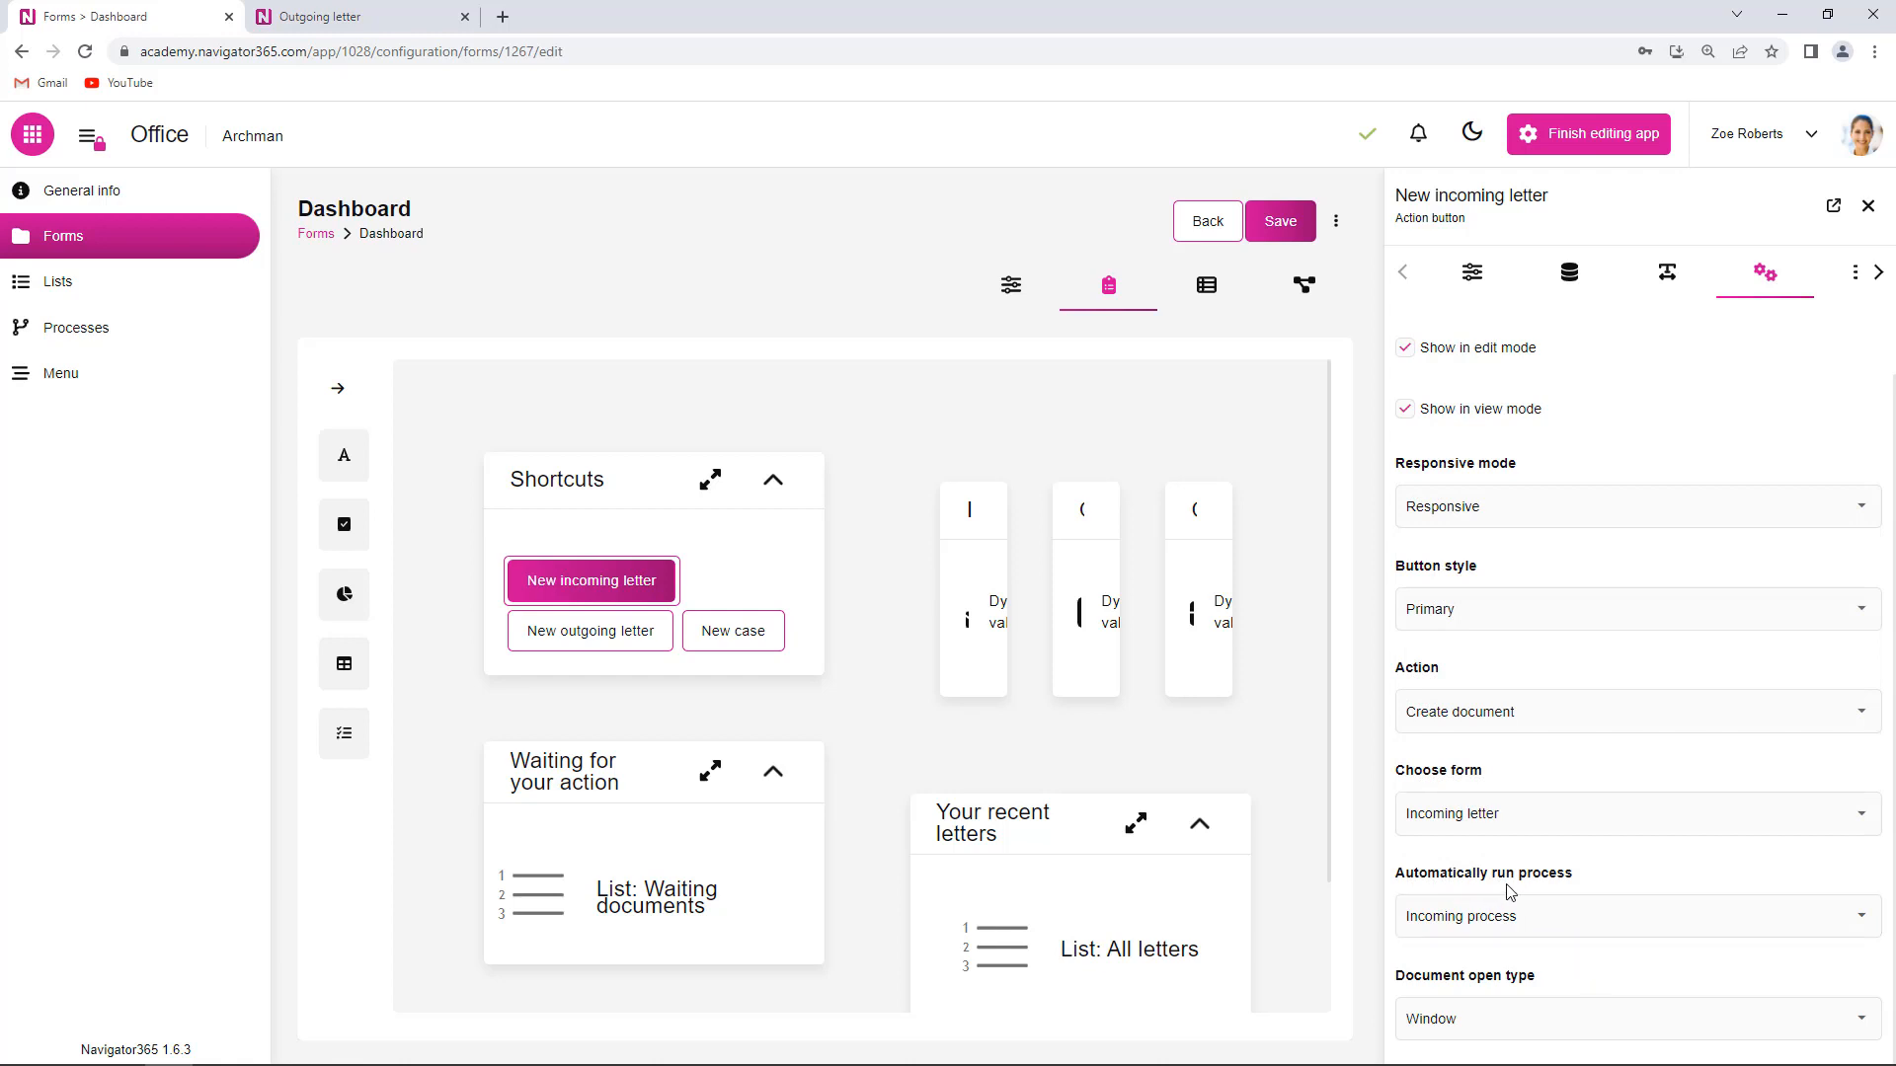
click(1286, 224)
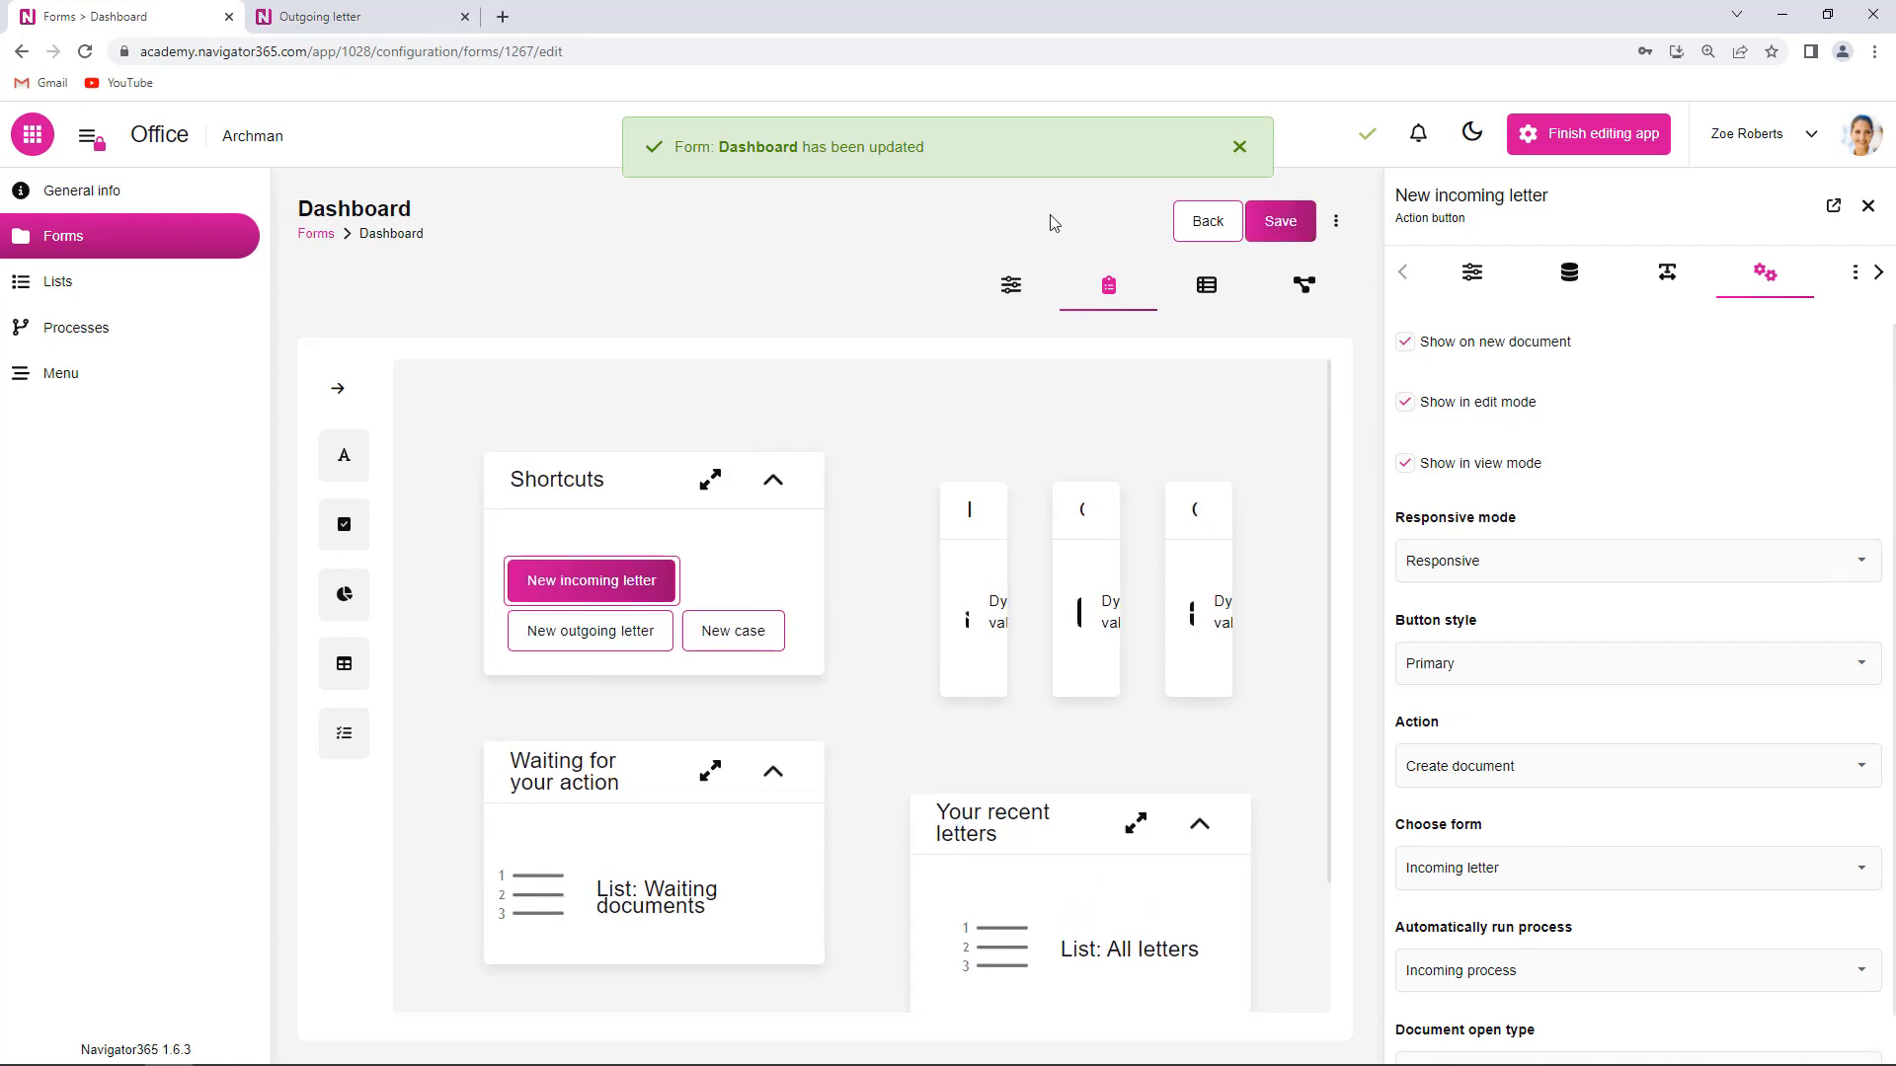
click(1240, 147)
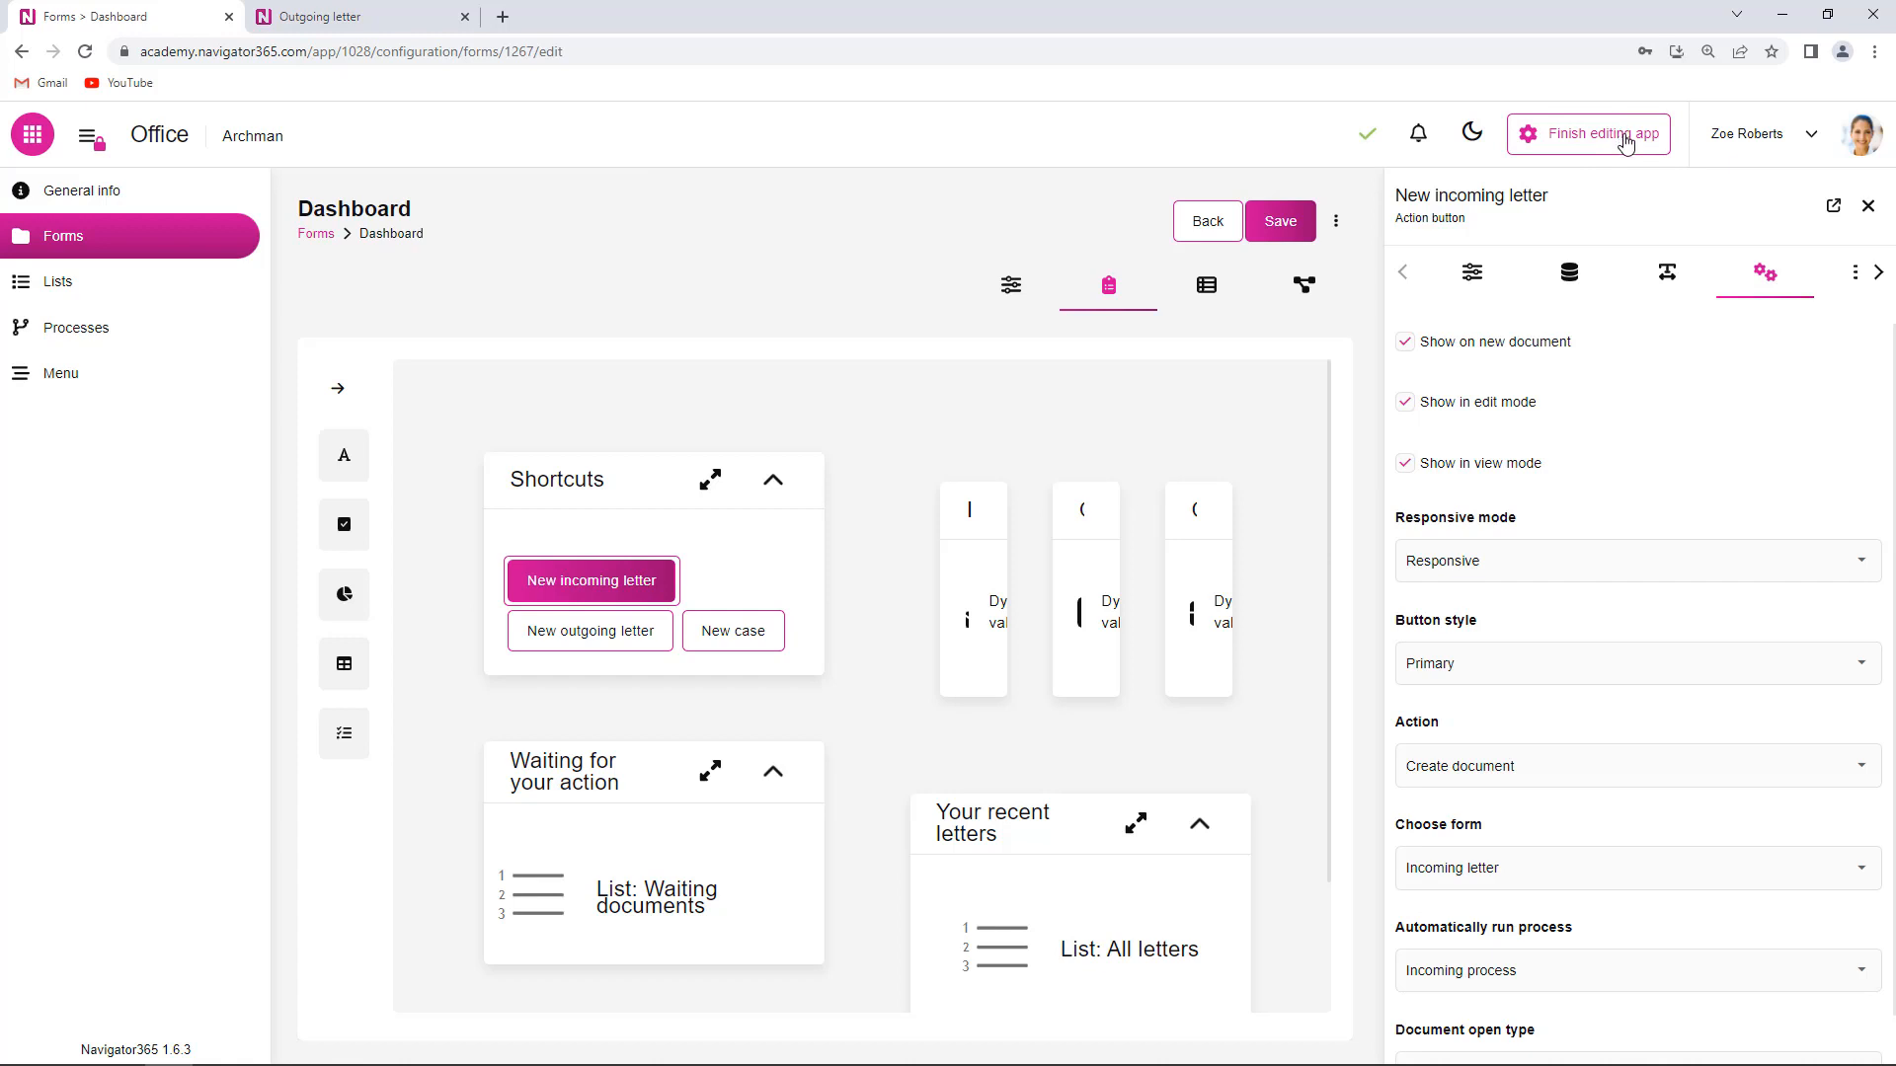
- Leave app editing and start a new incoming letter titled 'Sales offer'
click(1625, 143)
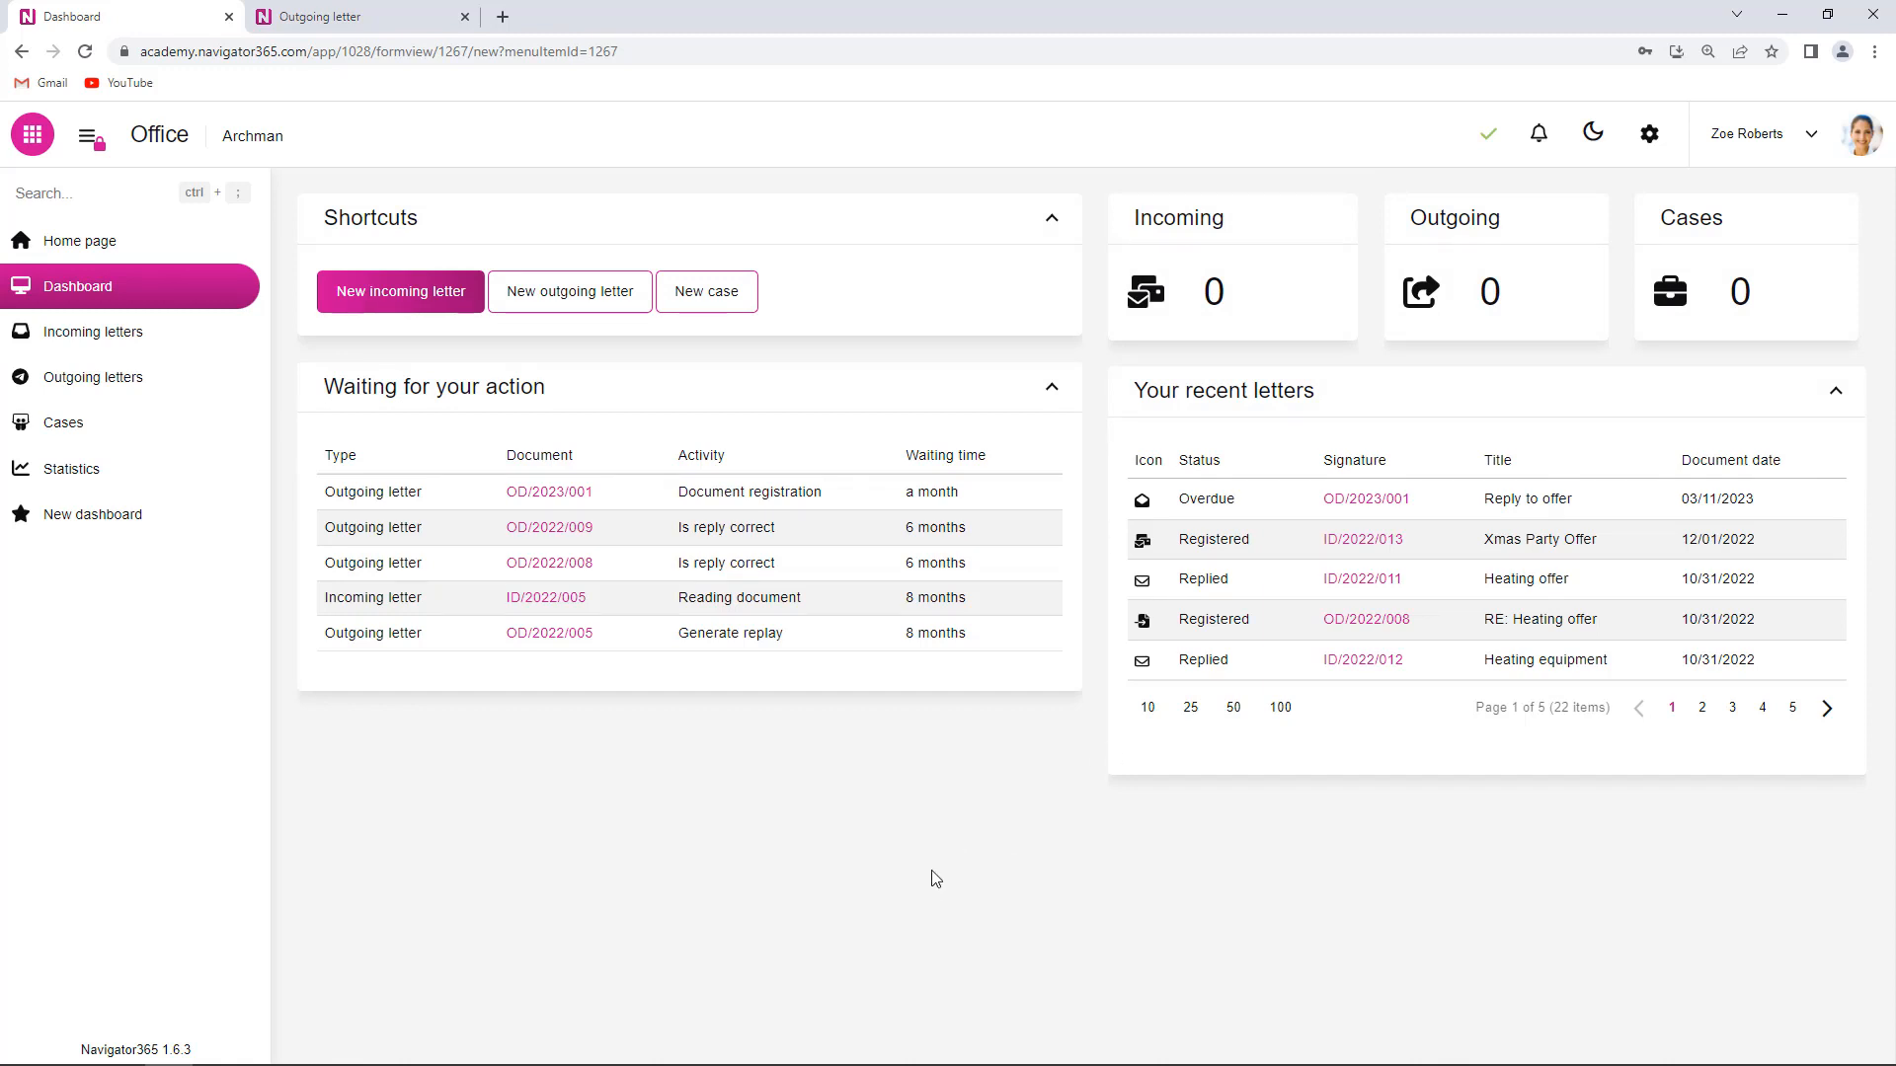
click(394, 301)
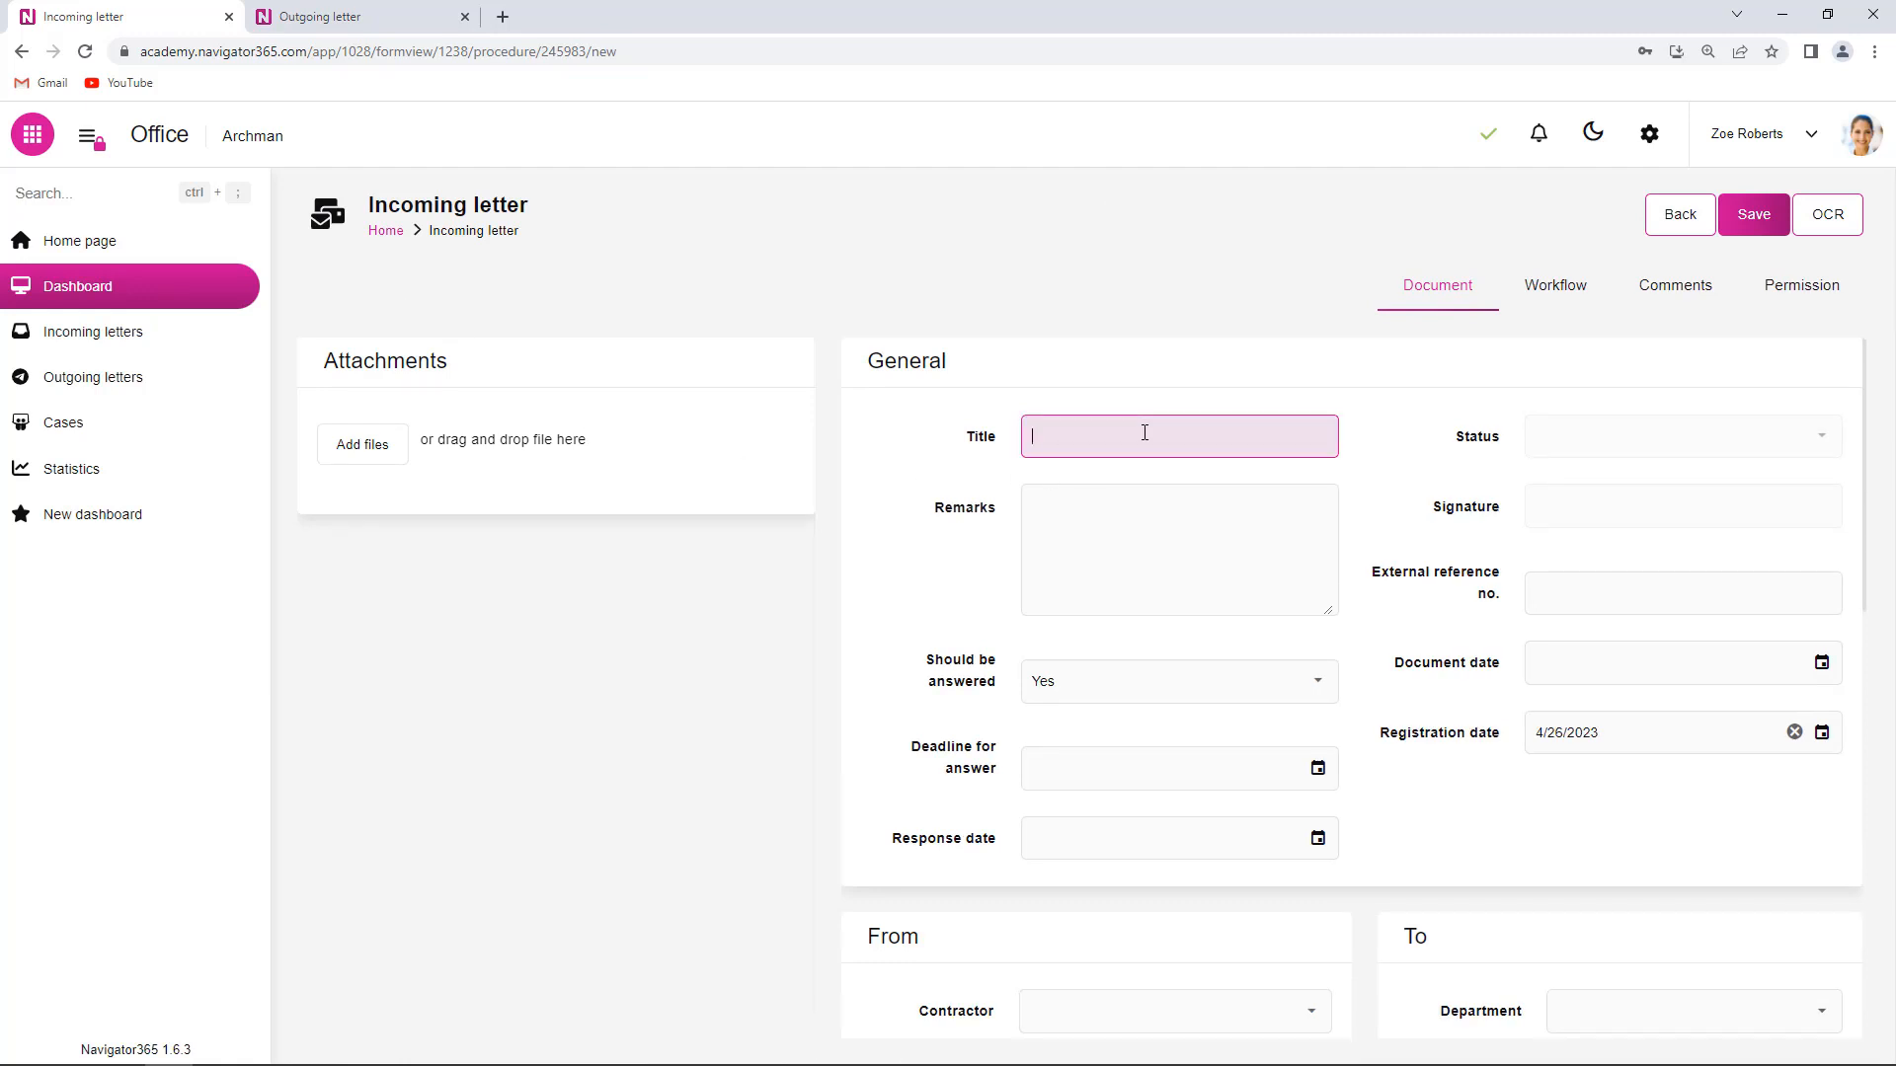
click(1144, 432)
text(Sales offer)
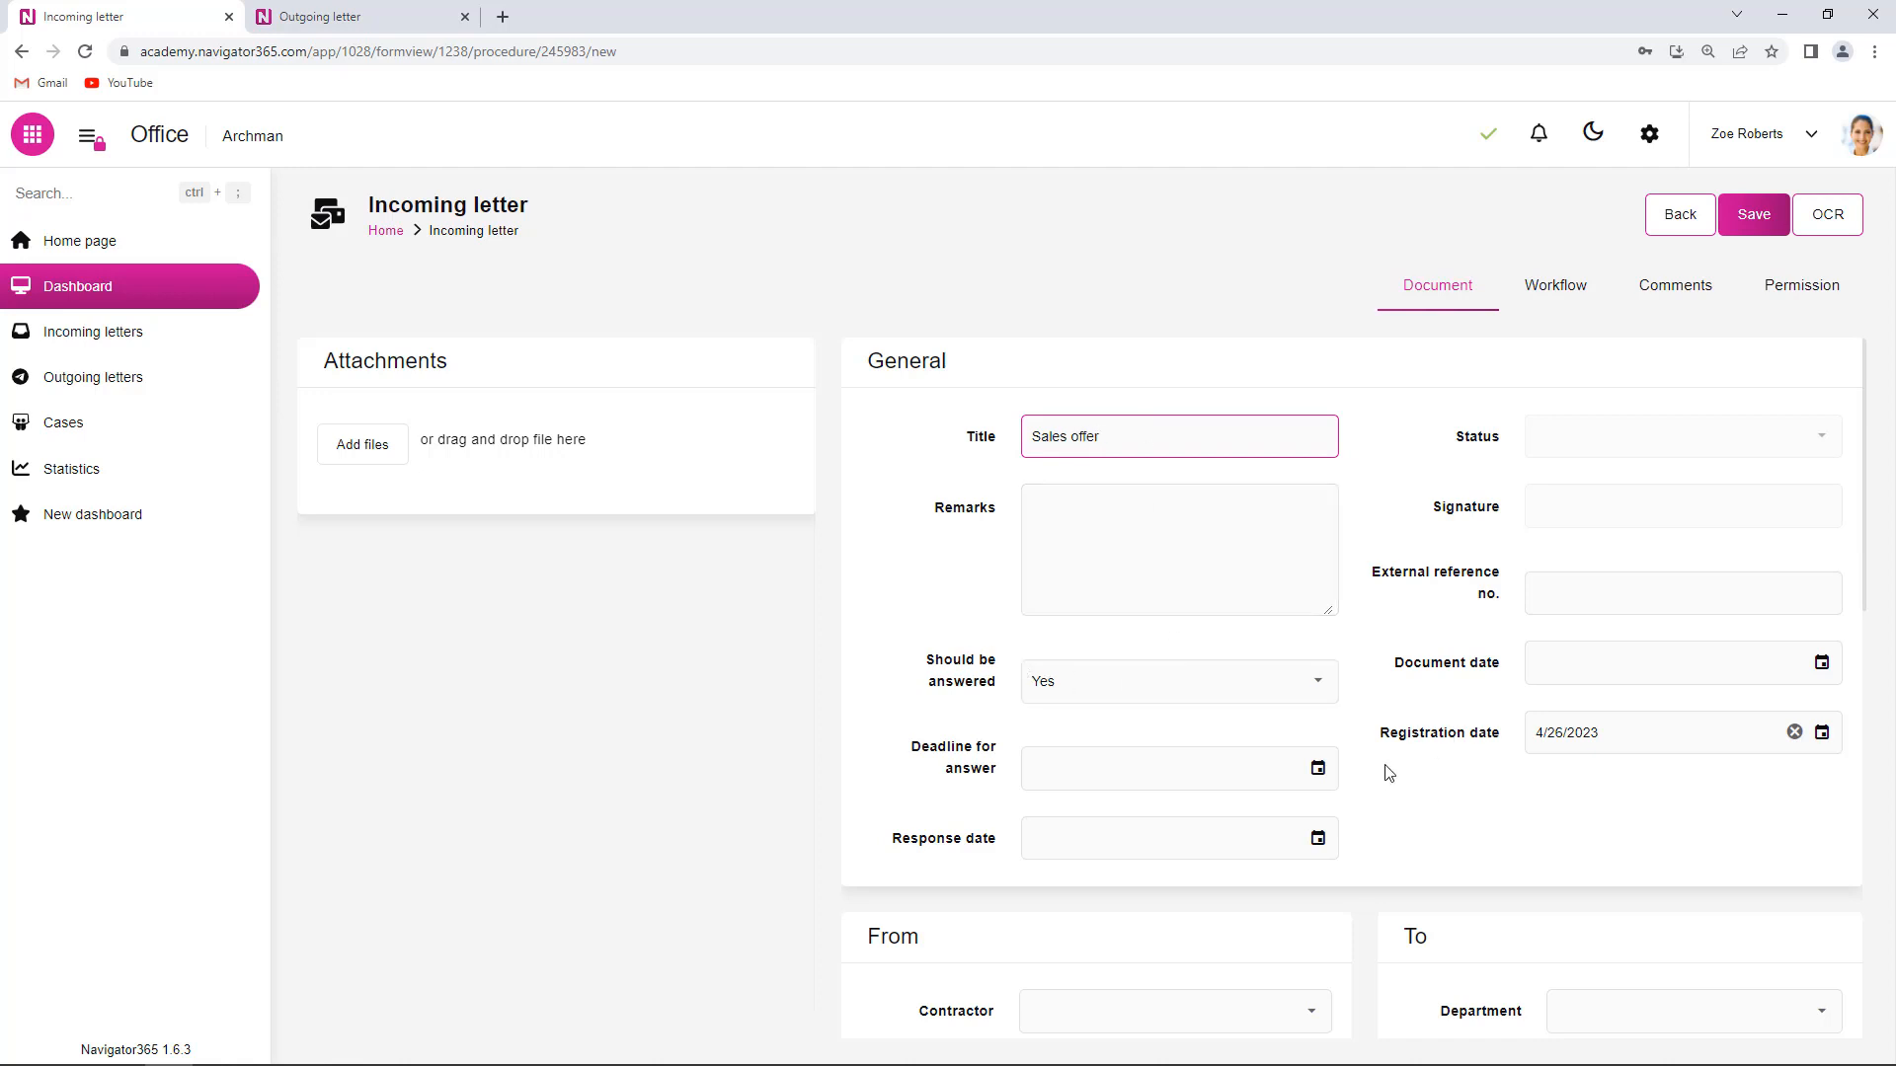
scroll(1385, 775, down, 4)
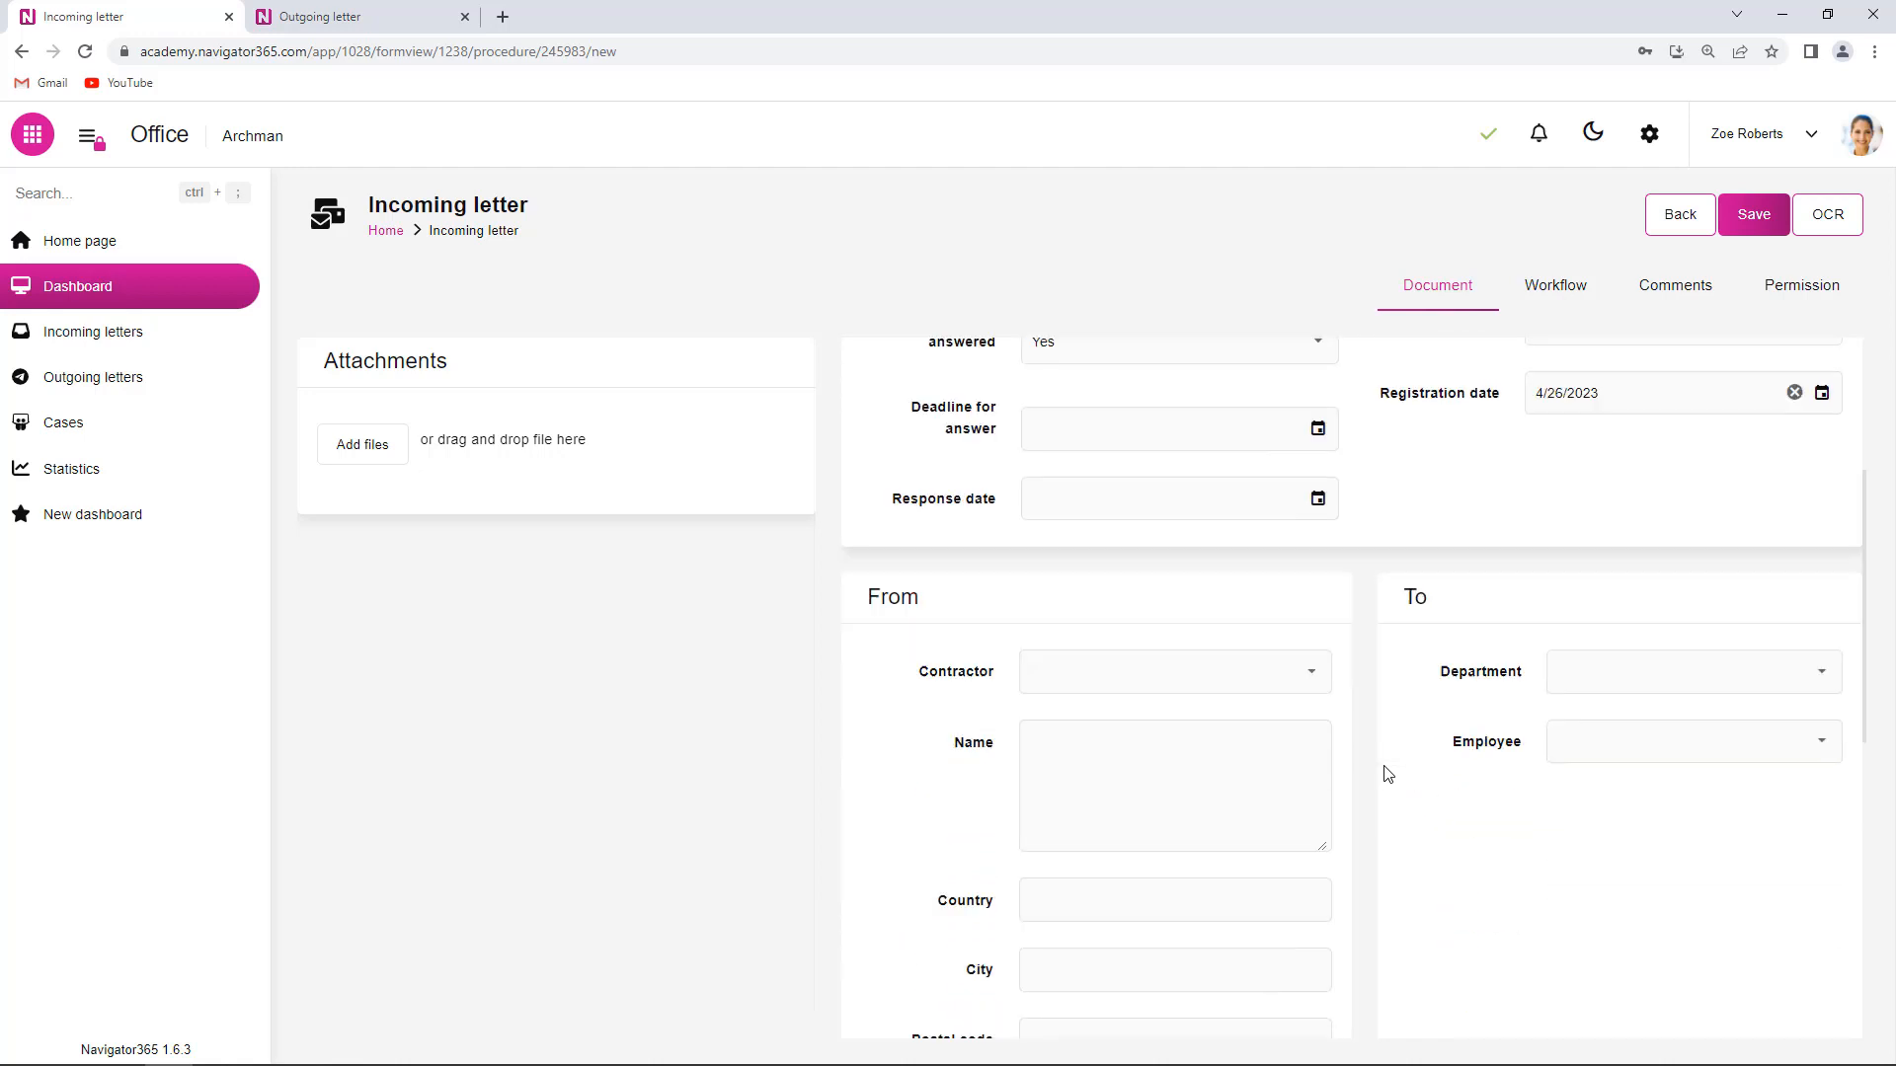
- Set sender Octopus Energy ltd, Controlling Department and a recipient employee, then save the letter
click(1321, 619)
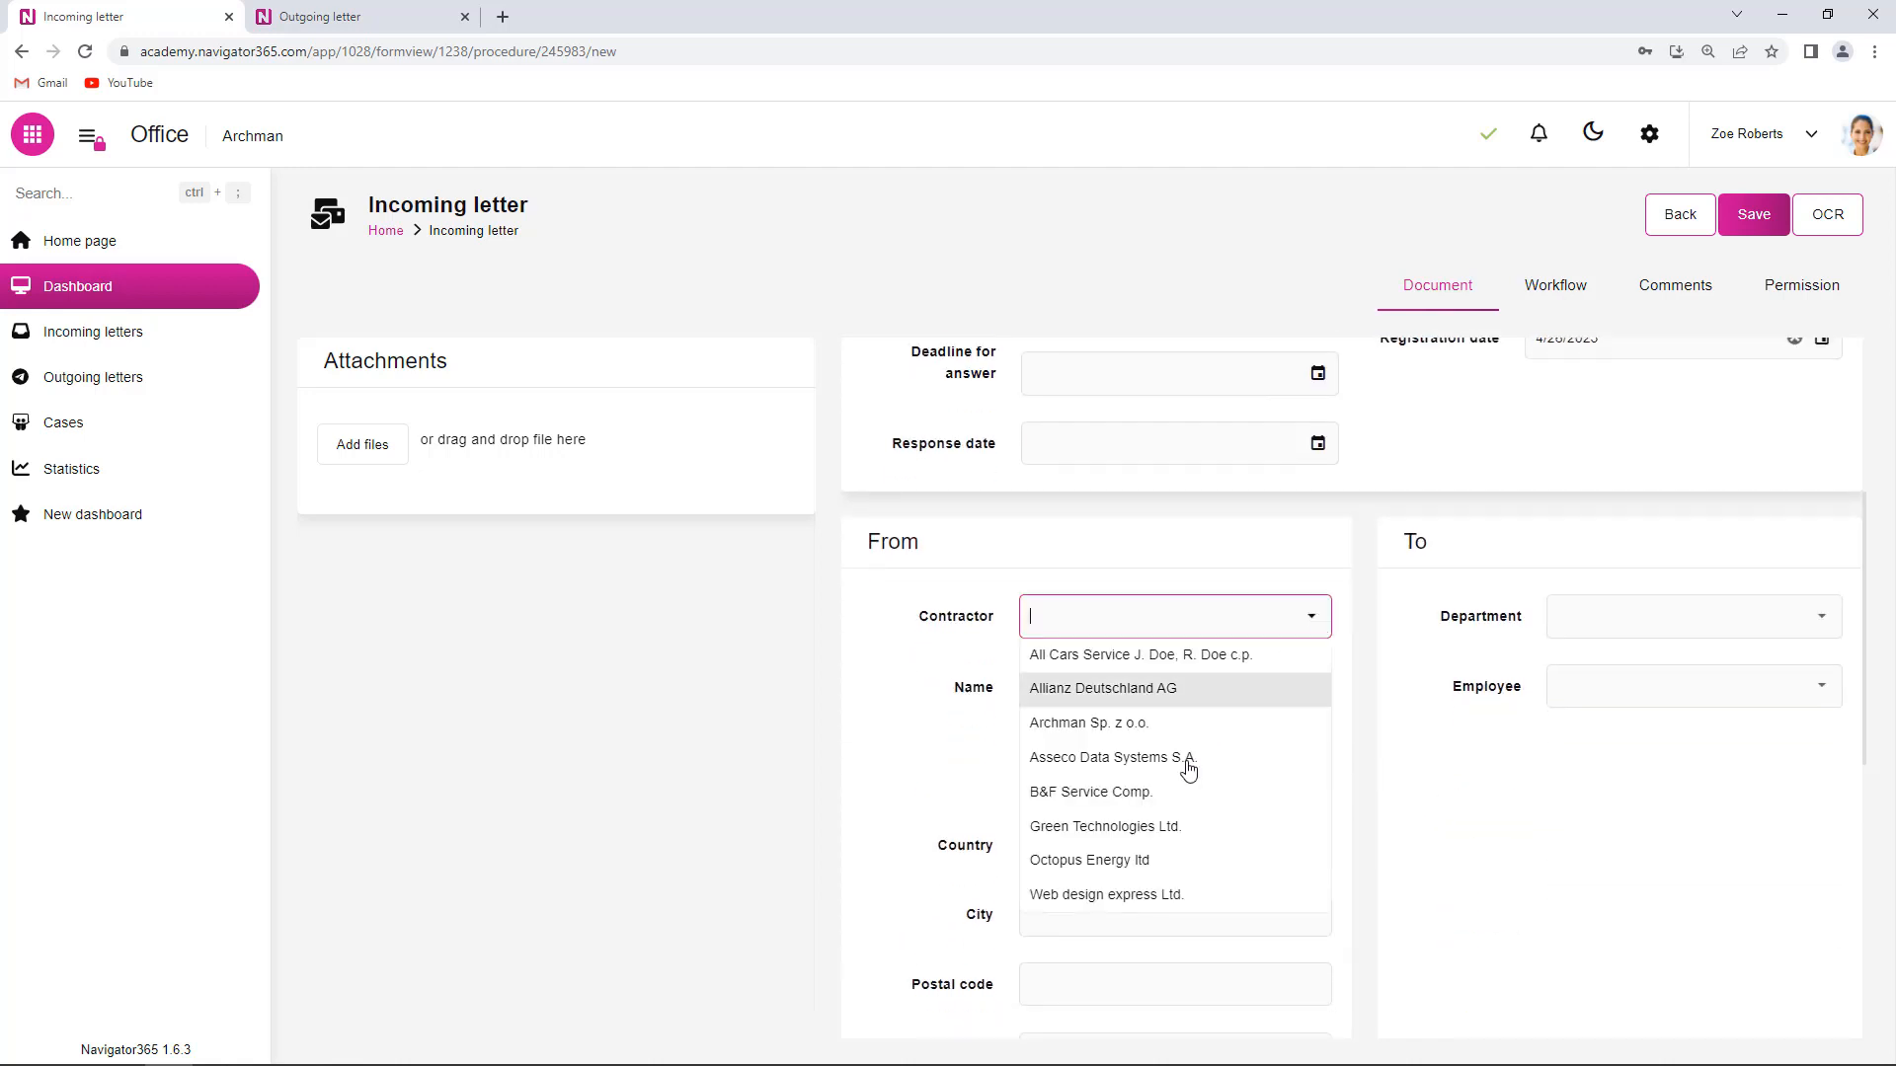
click(1129, 860)
scroll(1580, 691, down, 2)
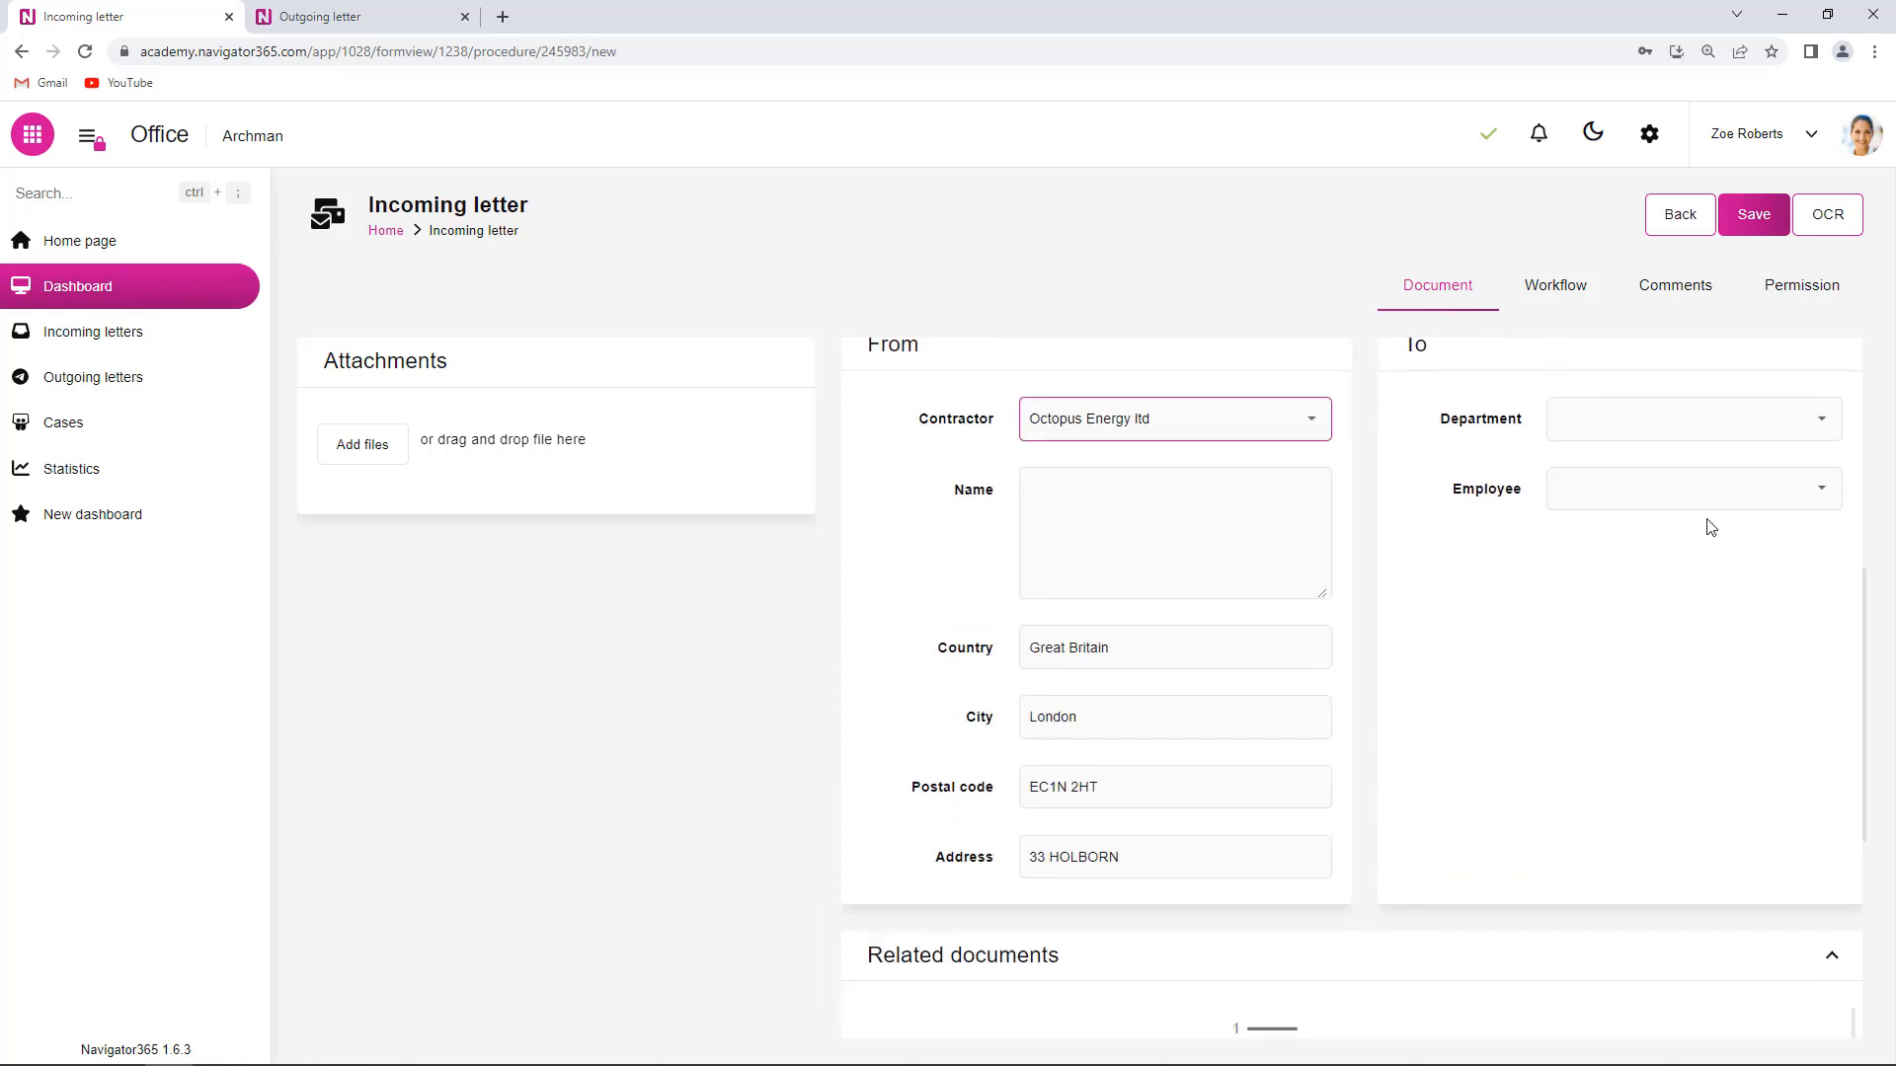
click(1829, 418)
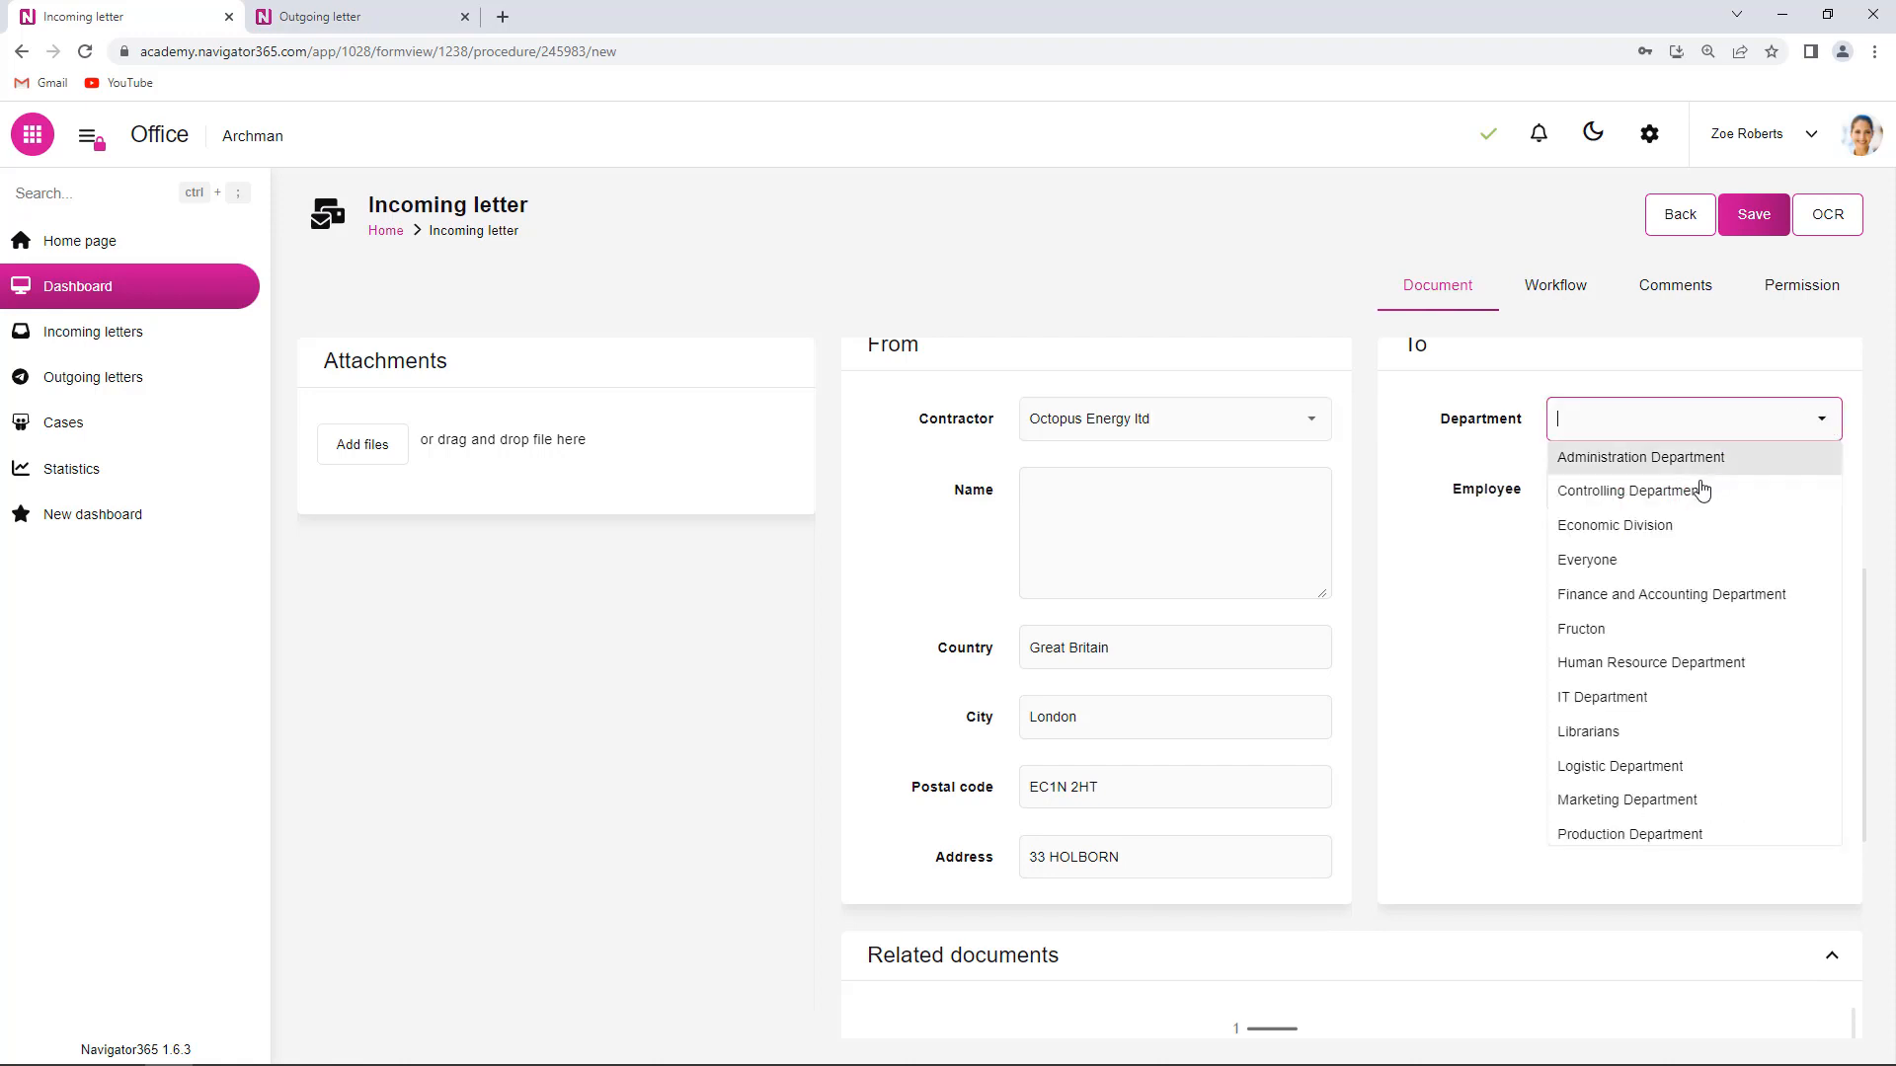
click(1703, 500)
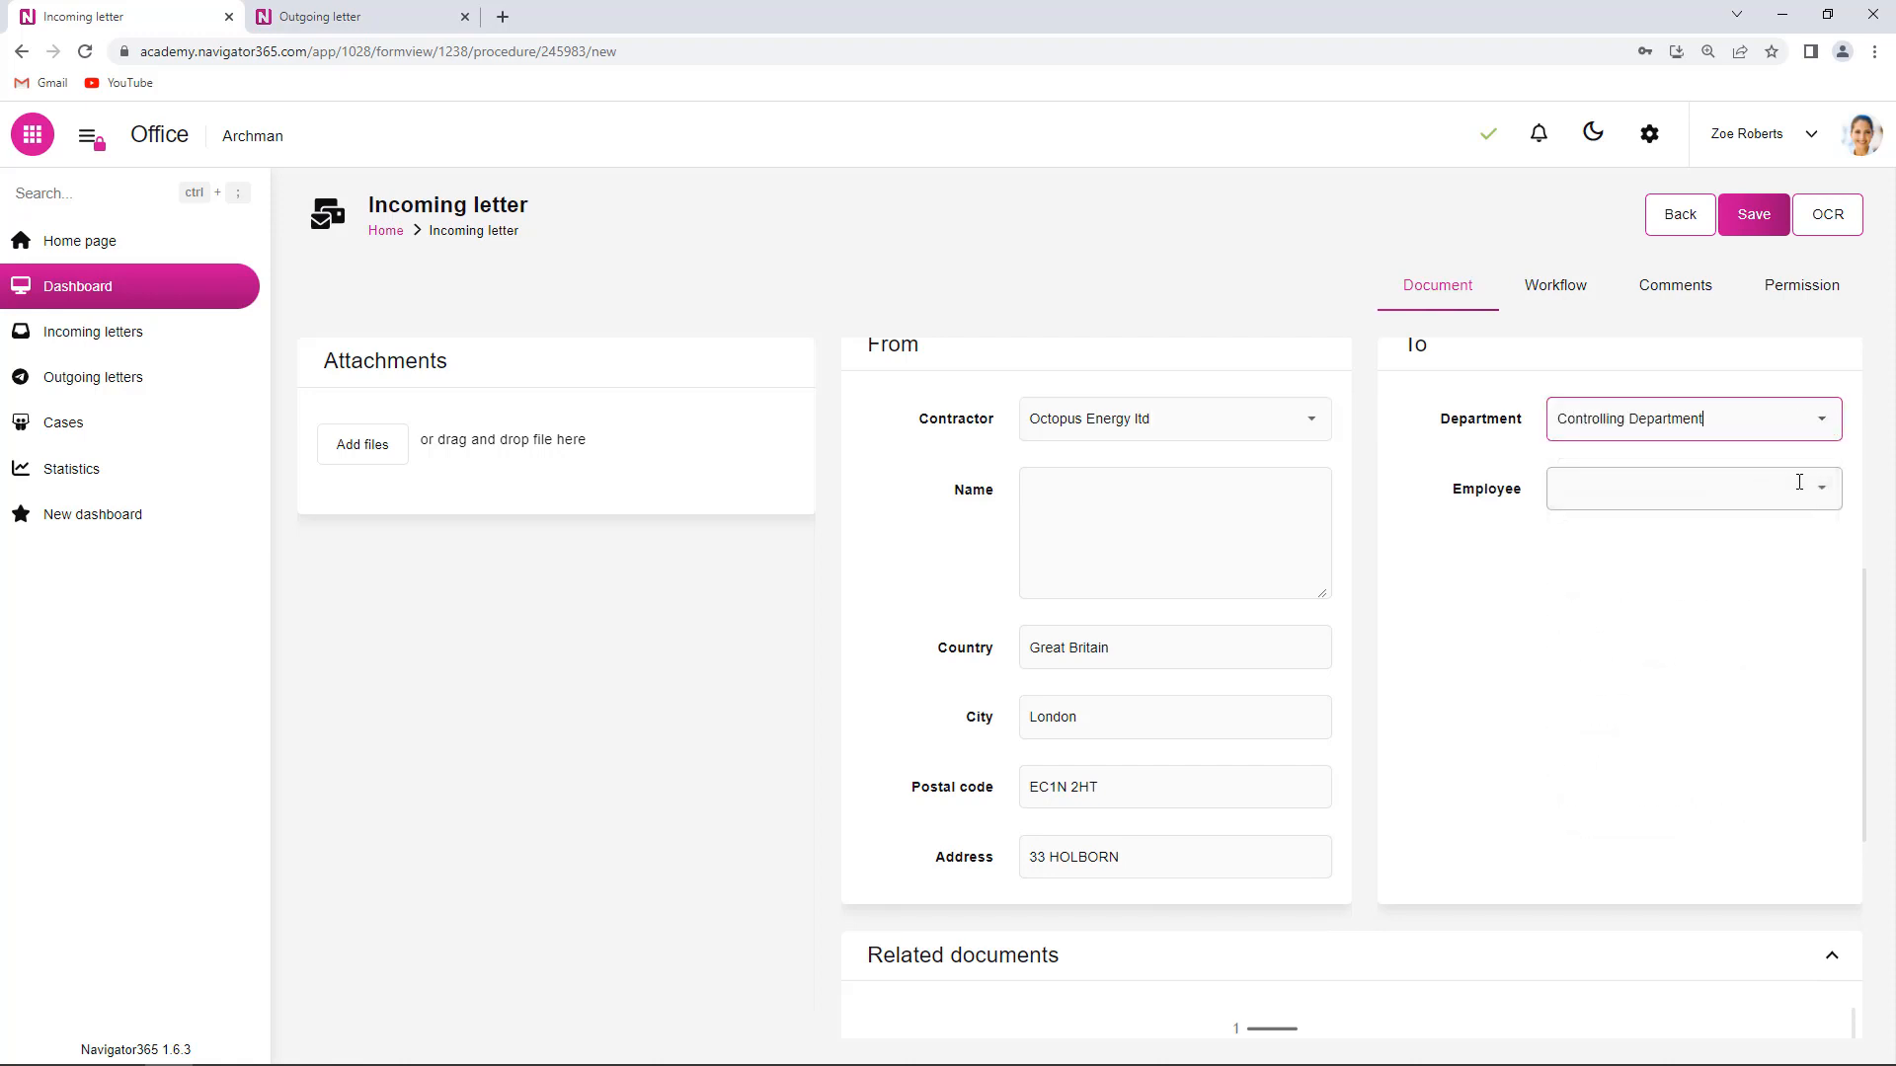
click(1825, 493)
click(1612, 565)
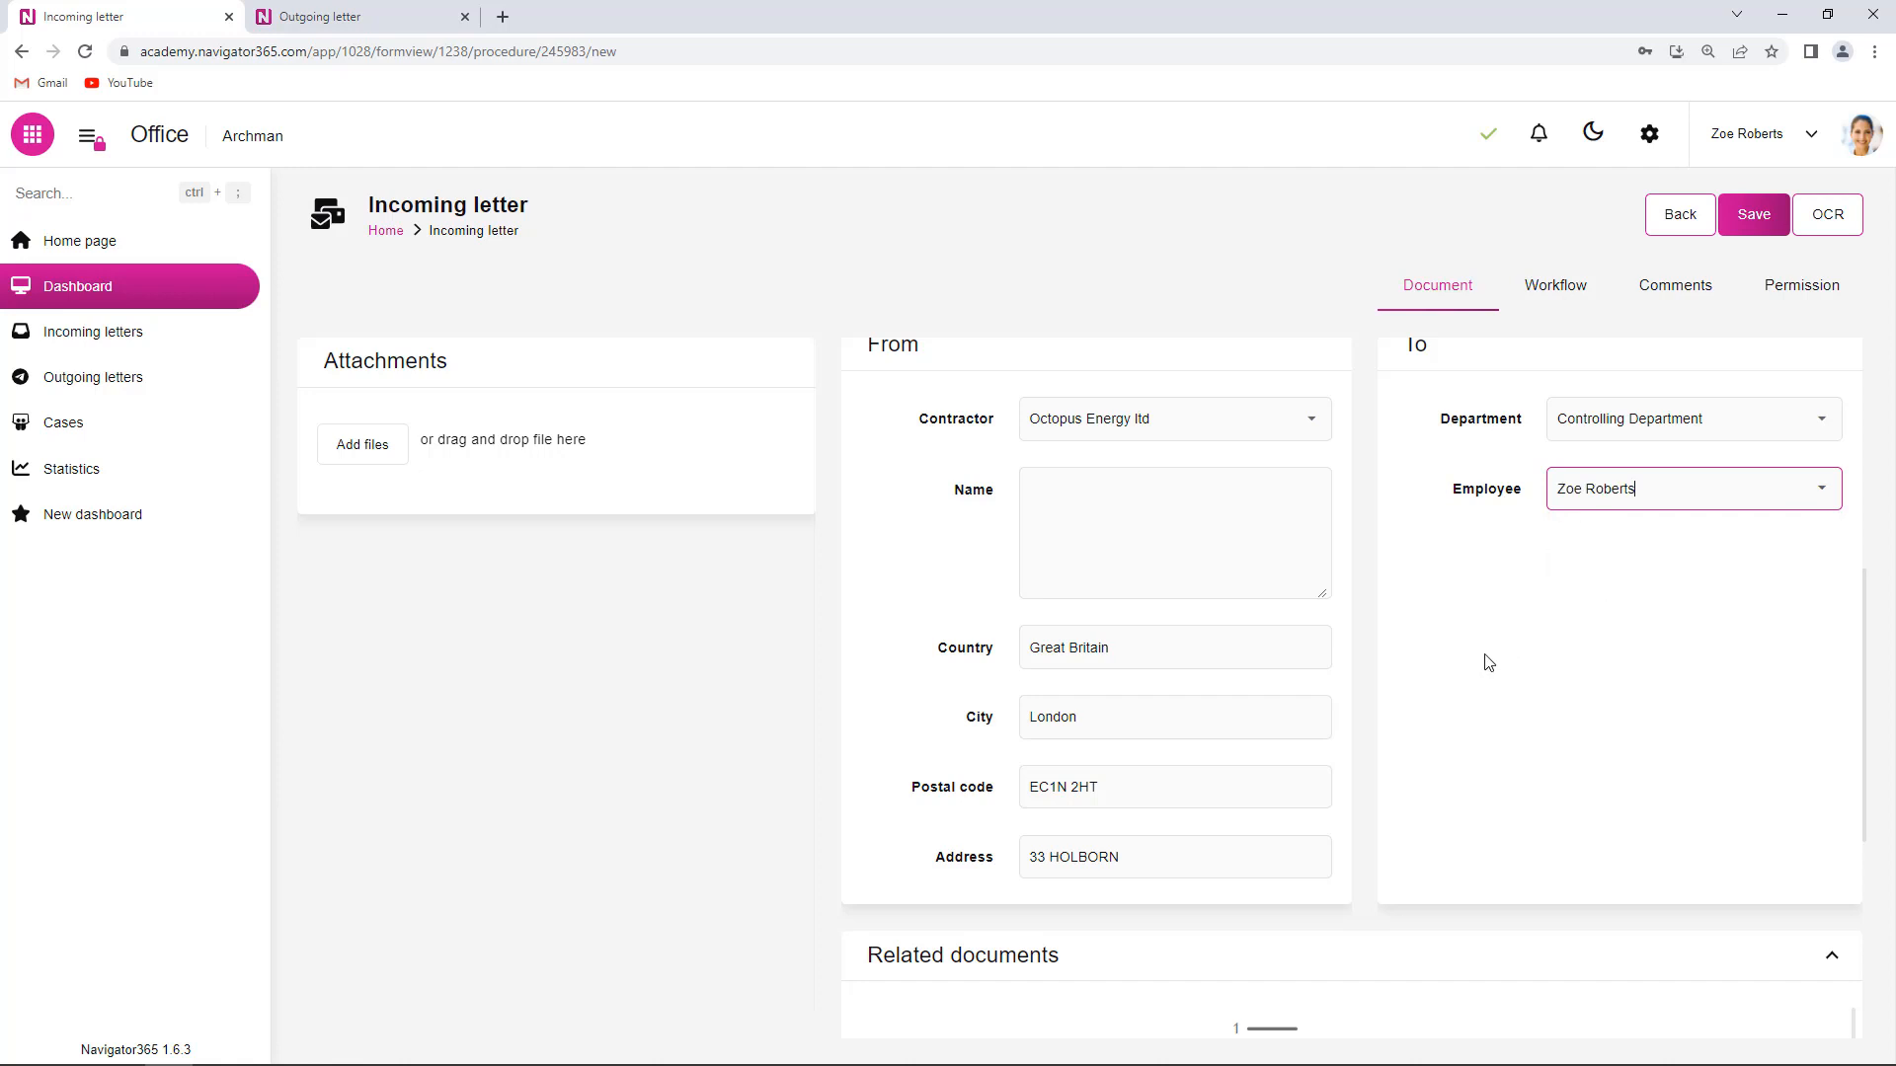
scroll(1417, 632, down, 4)
scroll(1417, 636, up, 10)
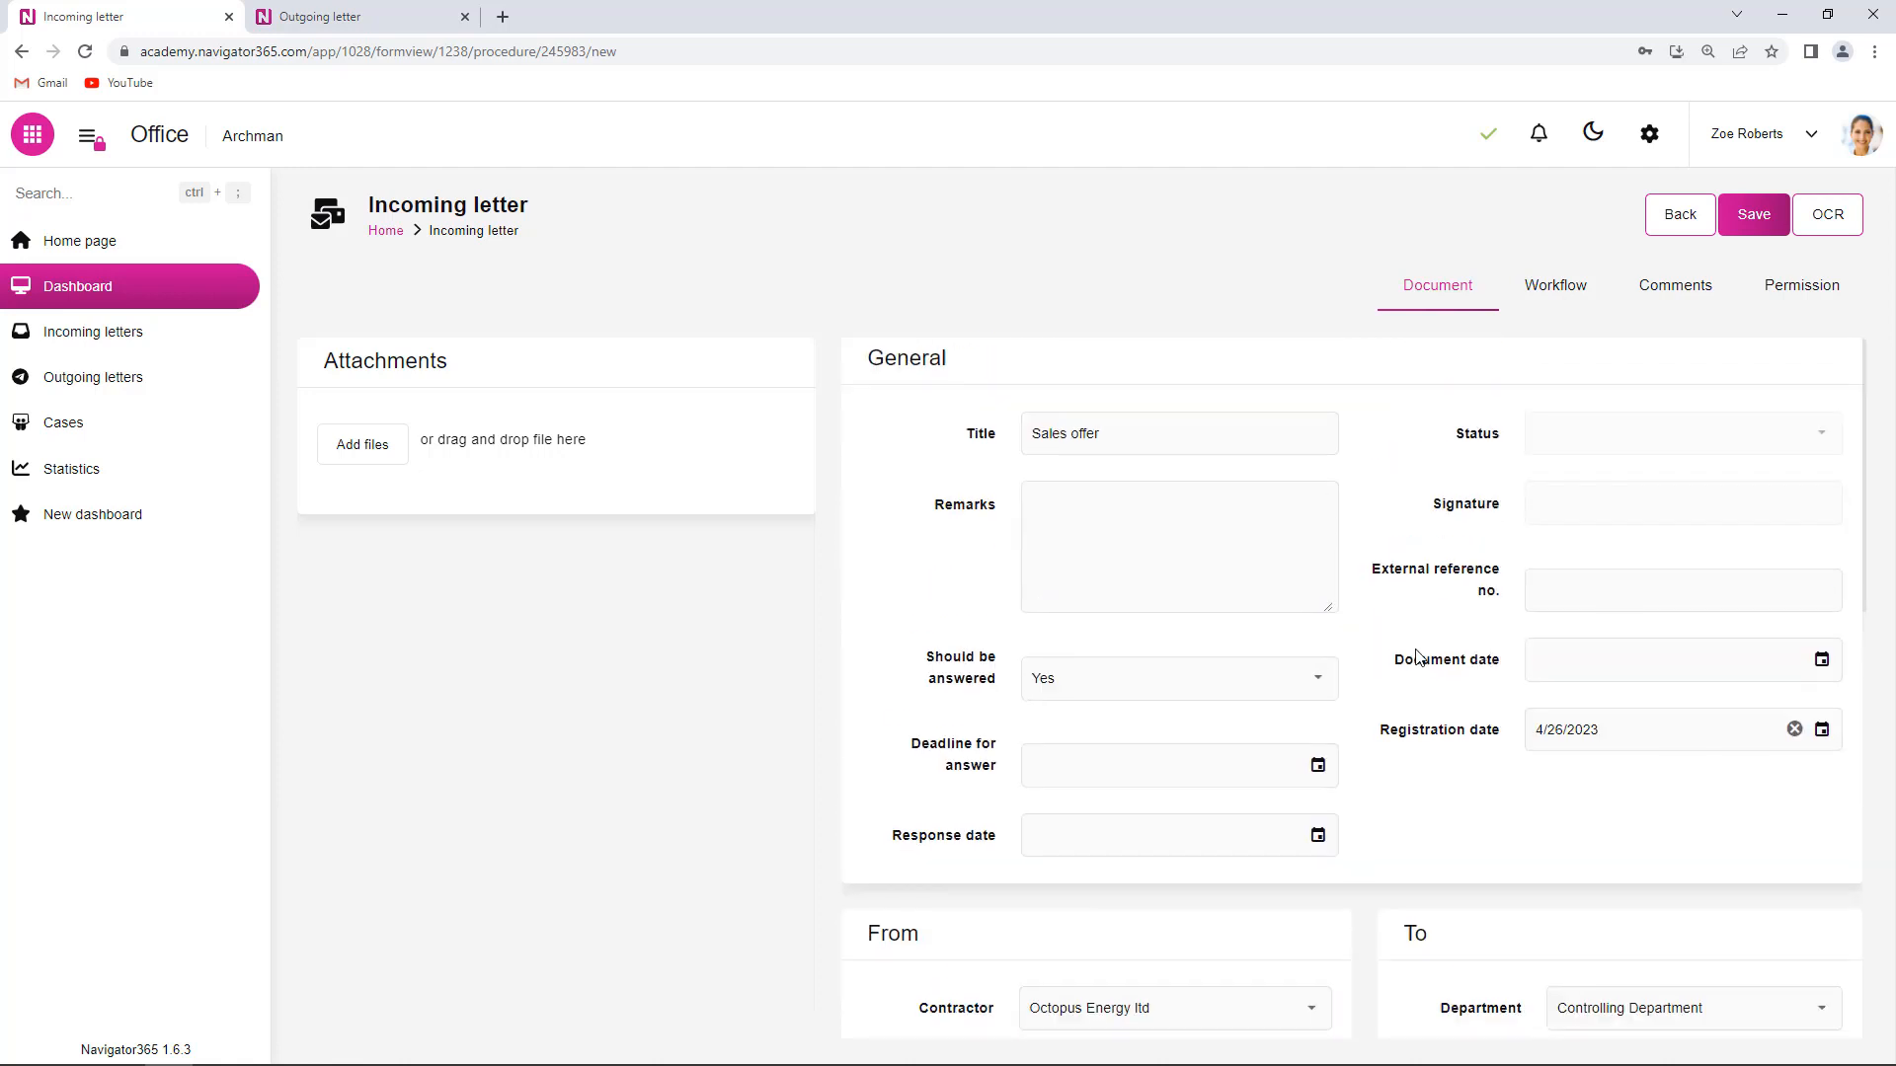
click(1754, 215)
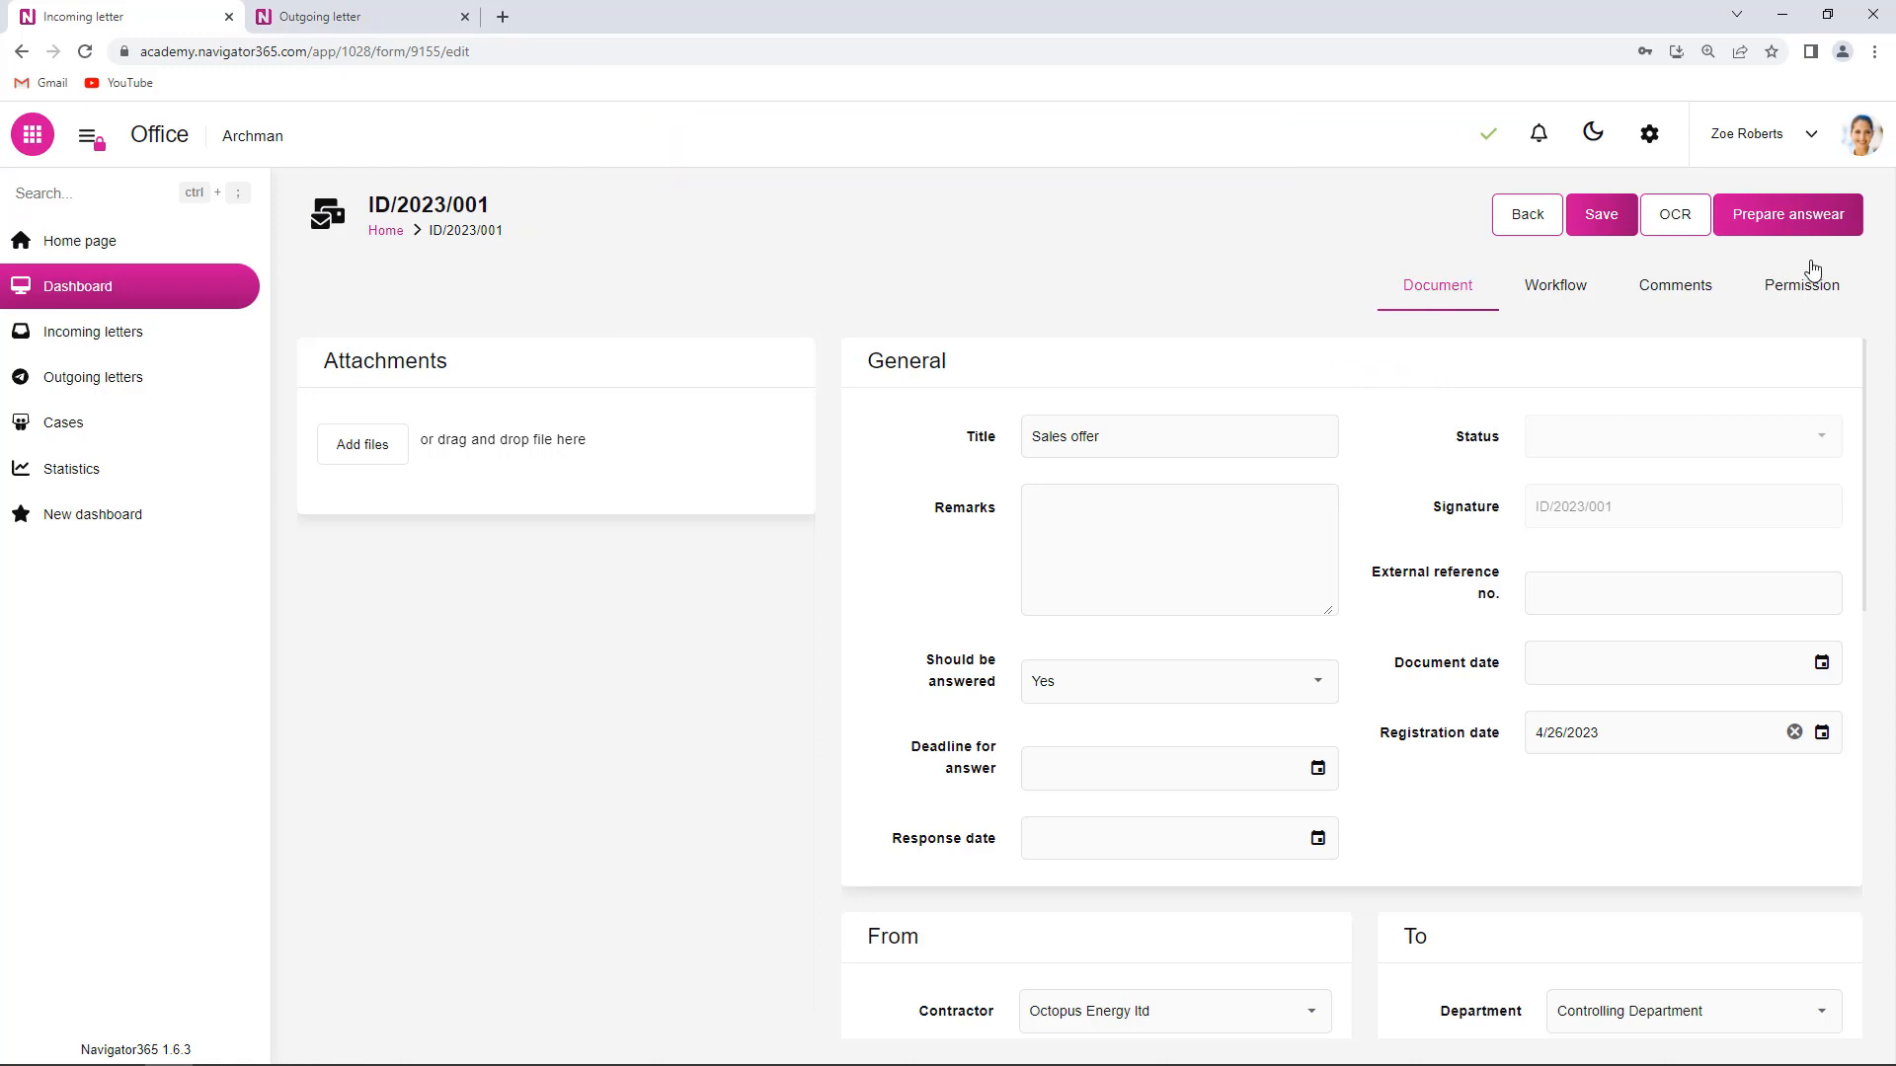
- View letter ID/2023/001's workflow diagram showing Incoming process waiting at Reading
click(1795, 229)
click(1565, 297)
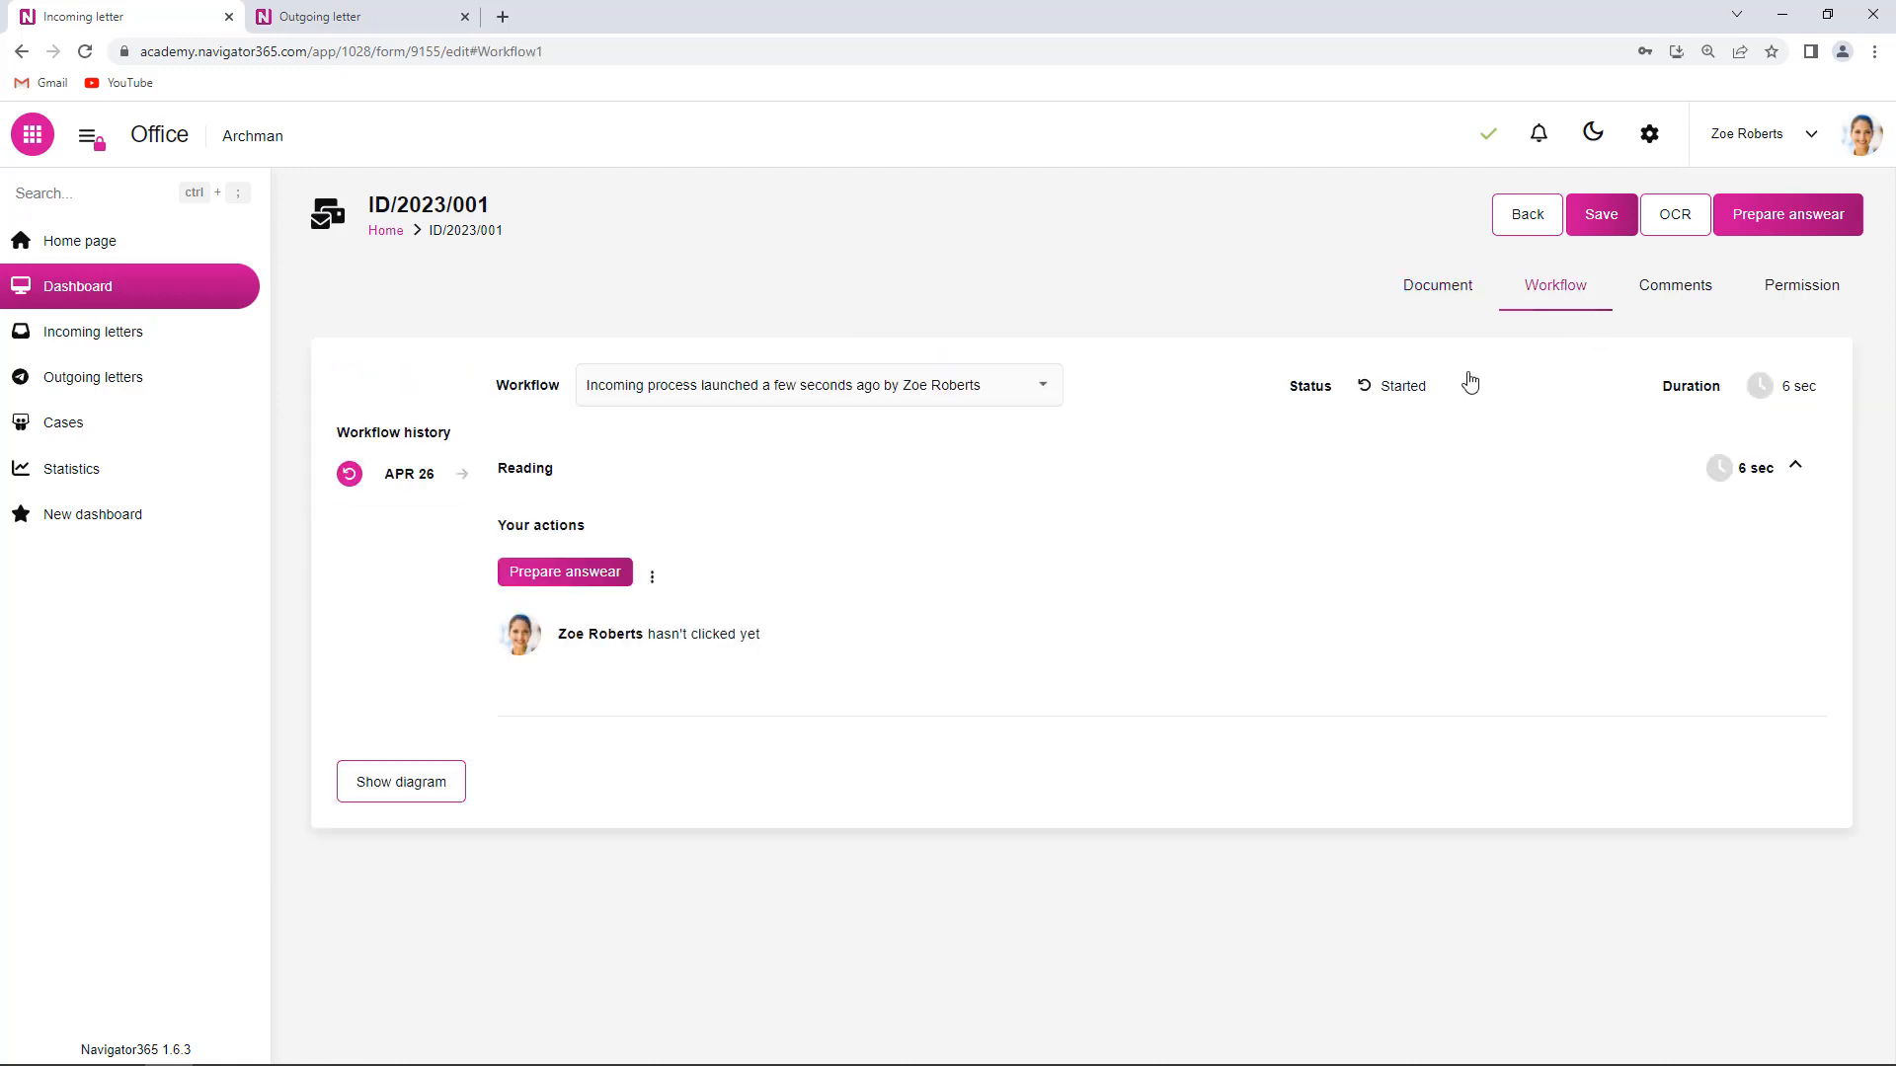
click(410, 796)
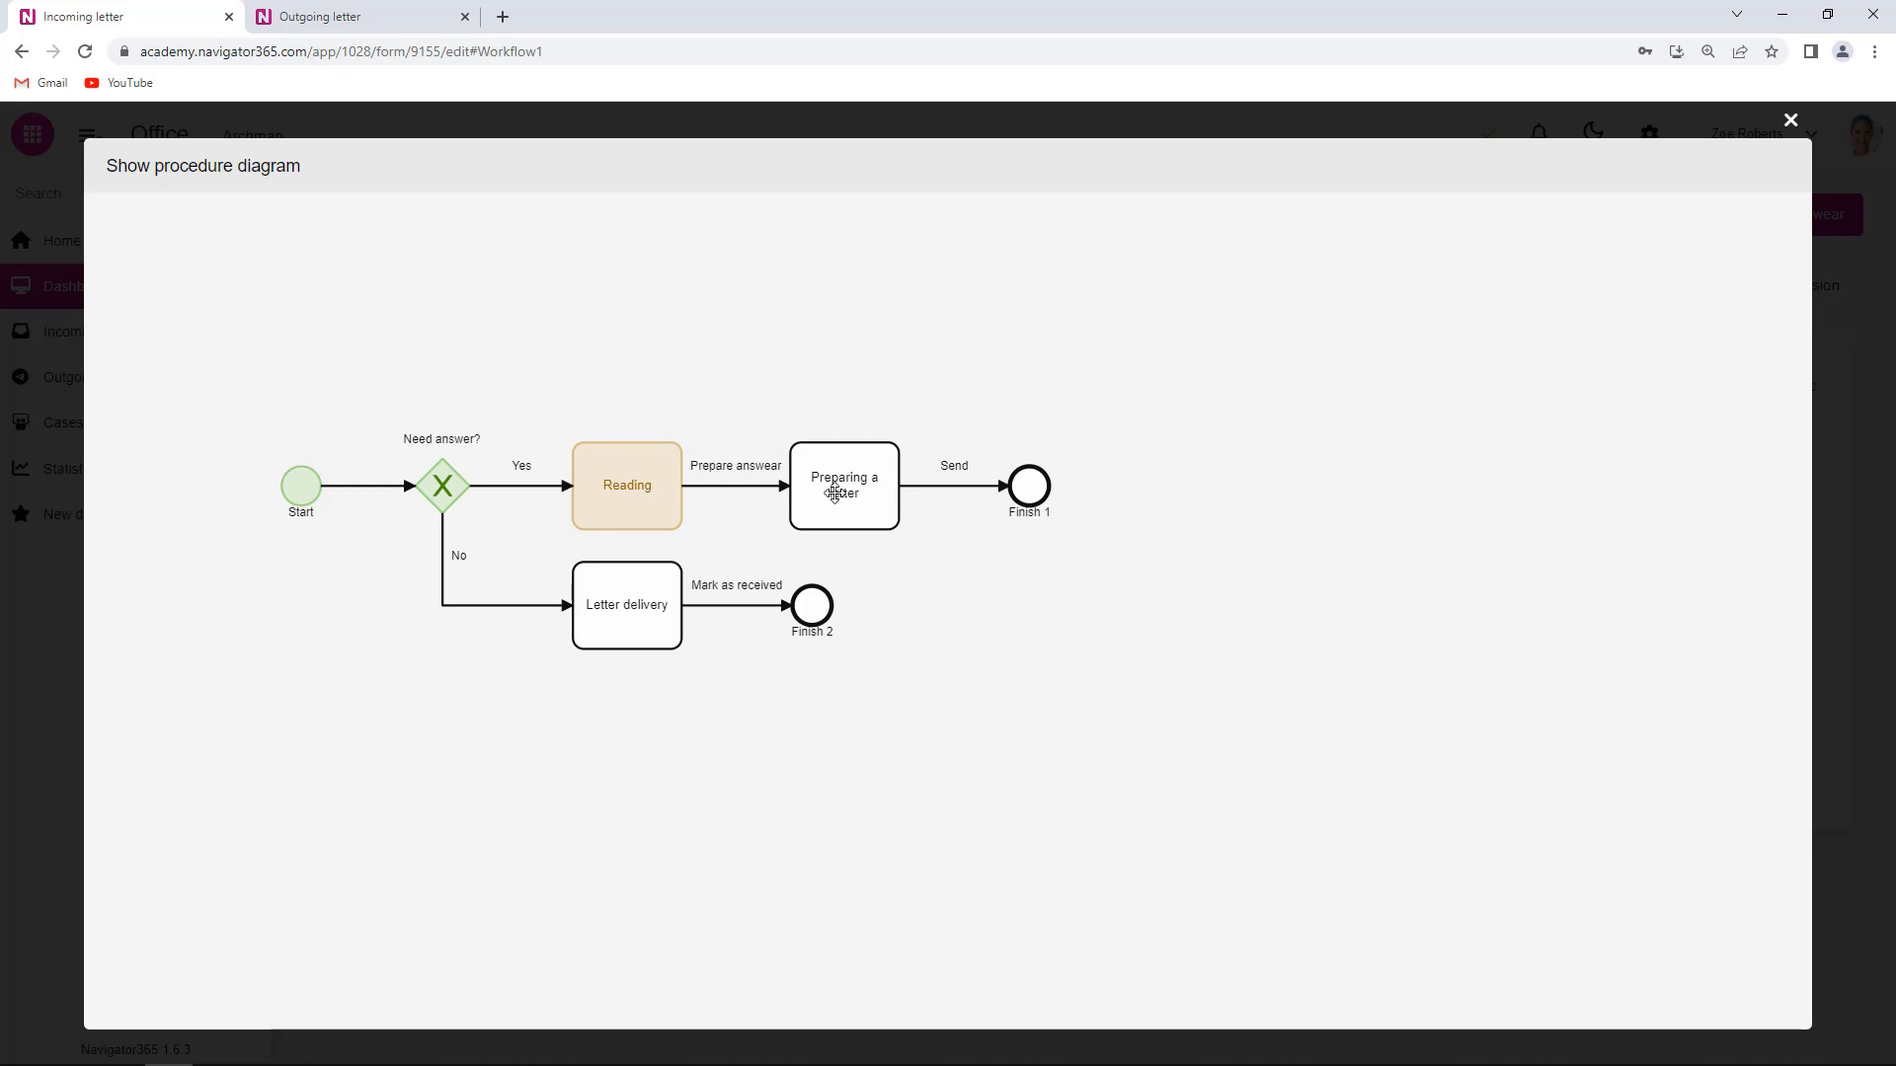
click(1791, 122)
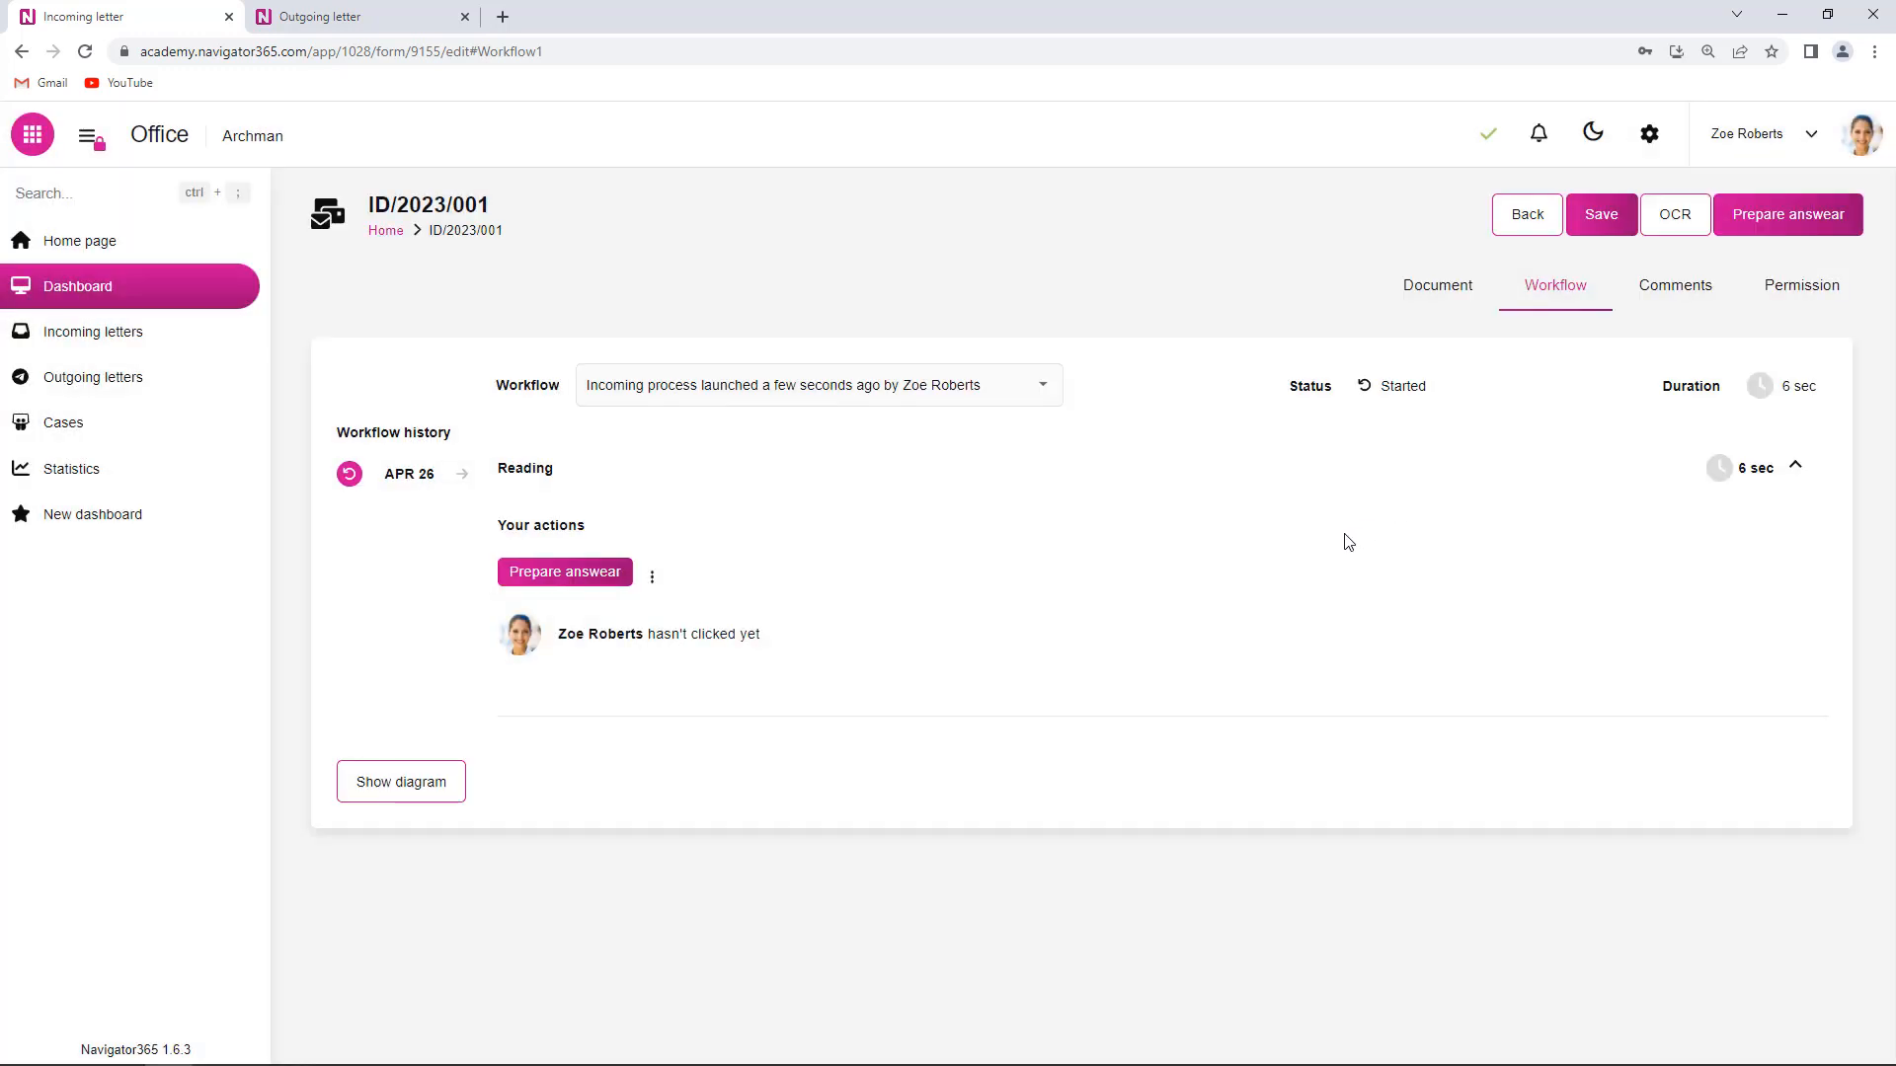